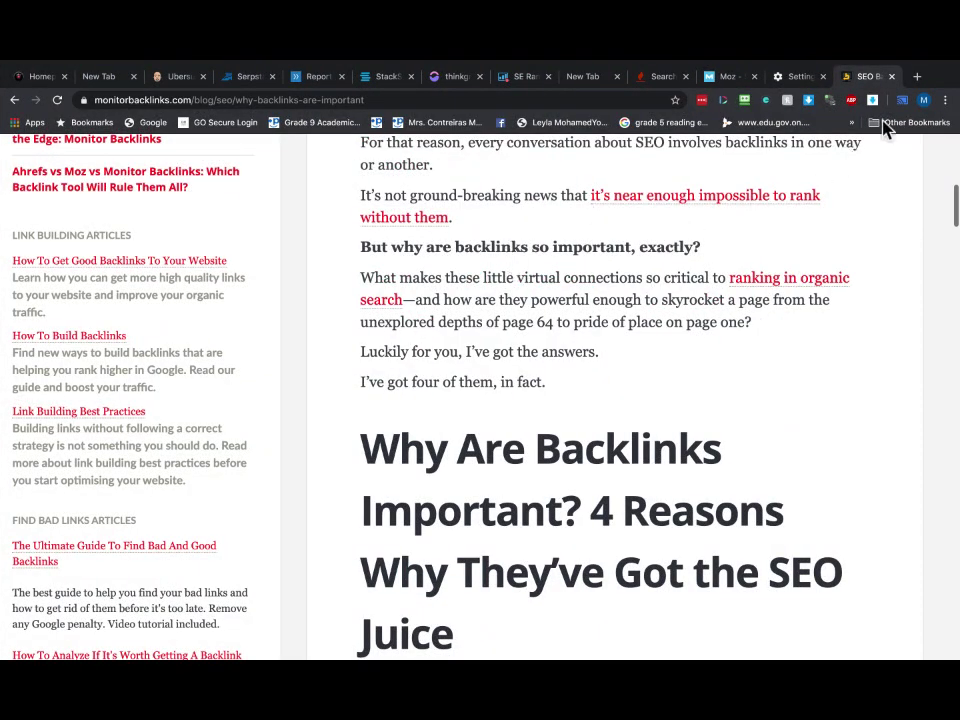
Open Facebook in a new browser tab.
{"action": "left_click", "coordinate": [917, 77]}
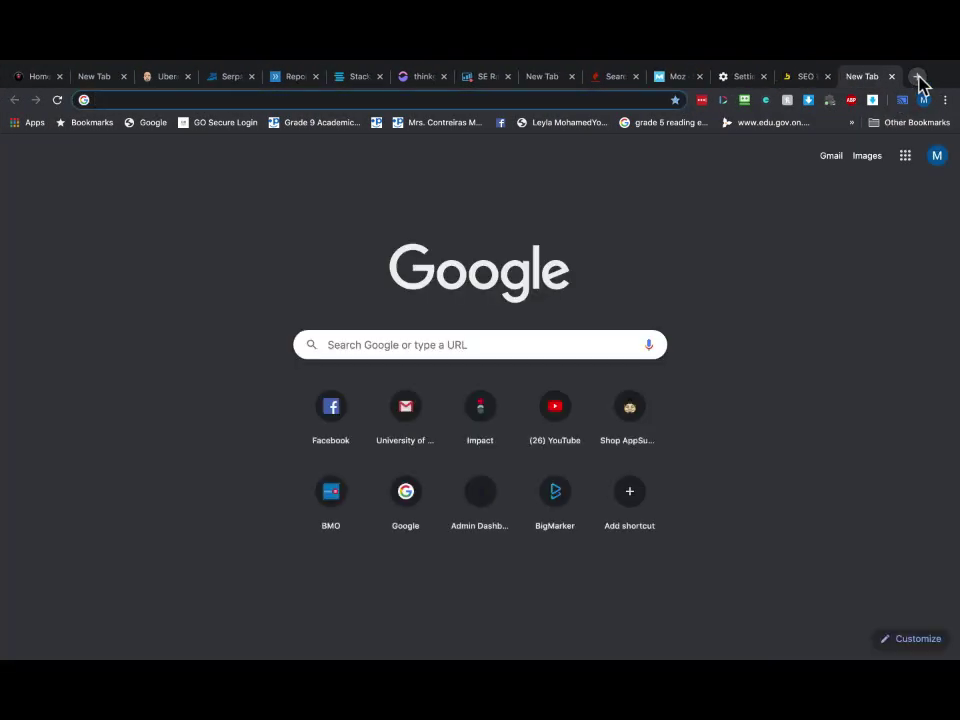
{"action": "type", "text": "f"}
{"action": "key", "text": "Return"}
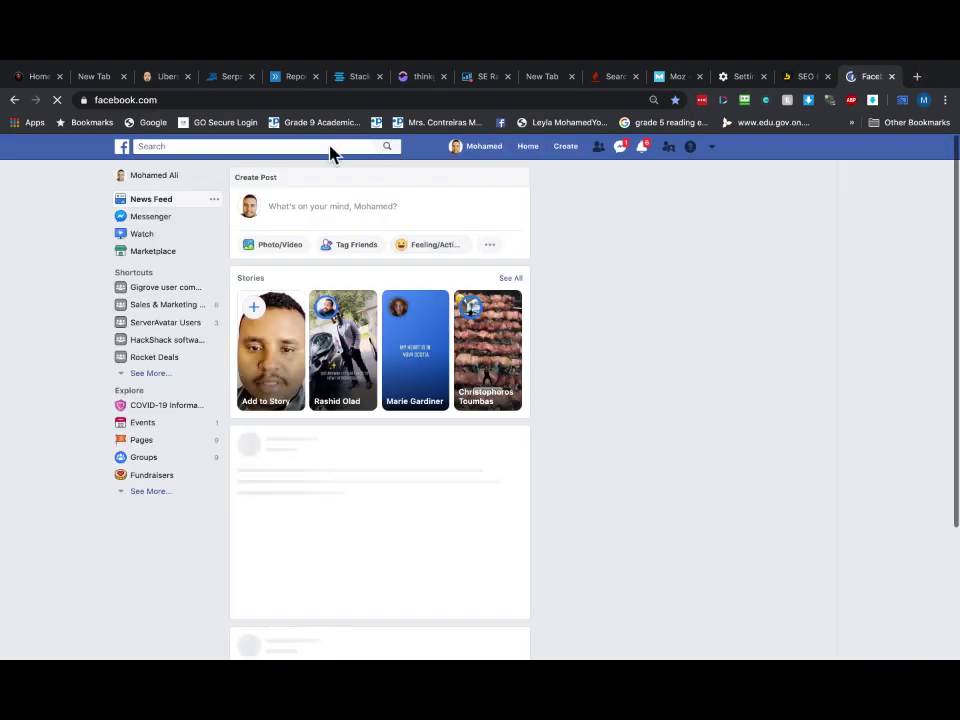
{"action": "left_click", "coordinate": [308, 146]}
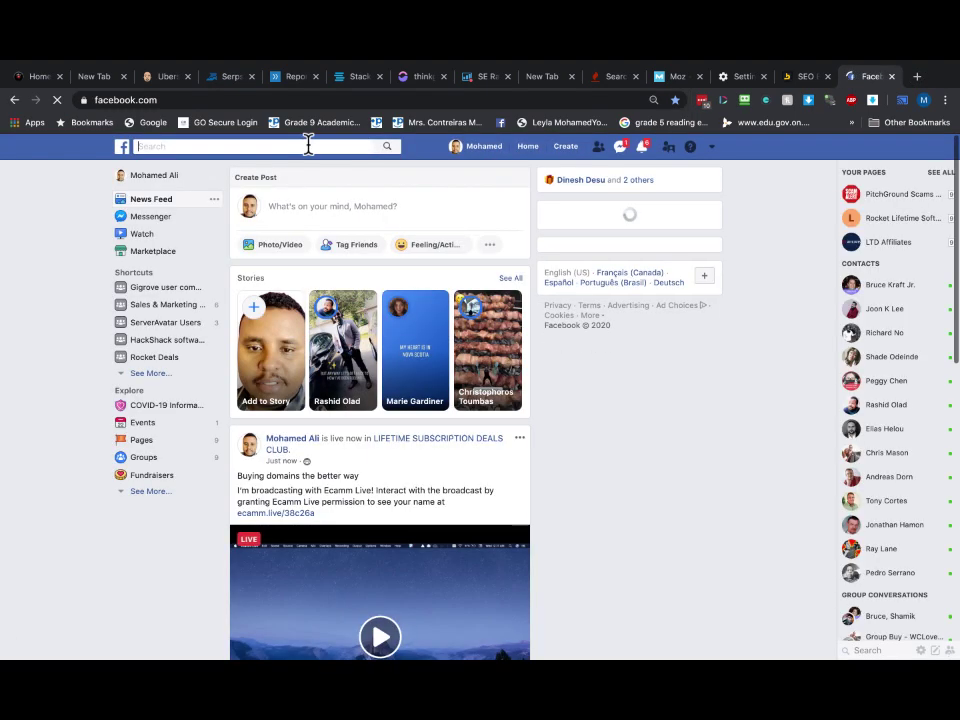
{"action": "type", "text": "life"}
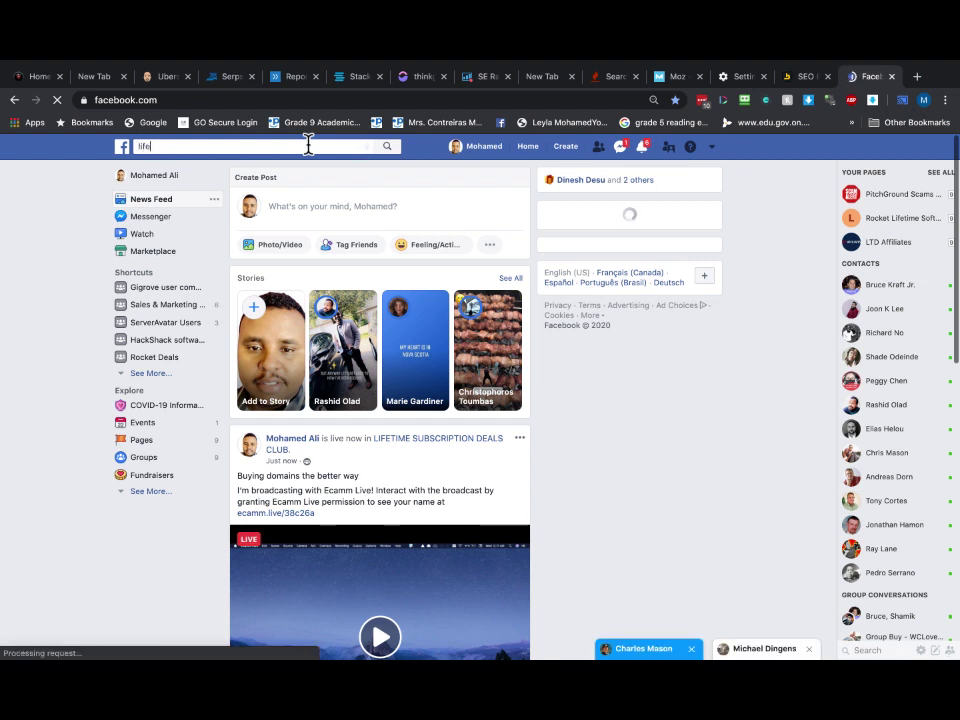
{"action": "type", "text": "time"}
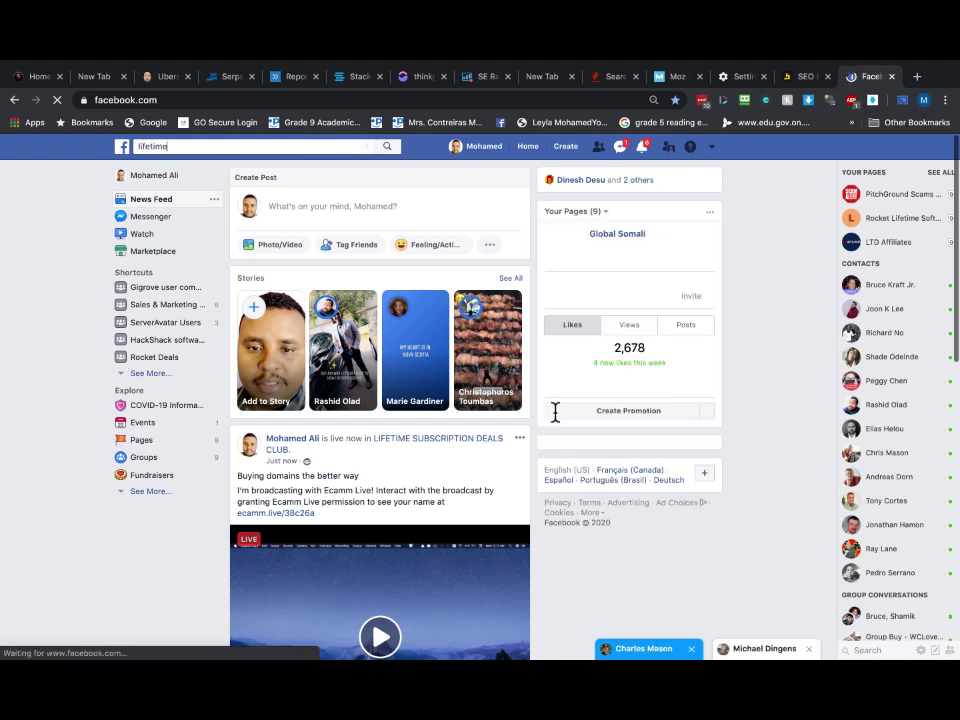
Dismiss the blue chat window and open the LIFETIME SUBSCRIPTION DEALS CLUB group from the live video post in the feed.
{"action": "left_click", "coordinate": [691, 650]}
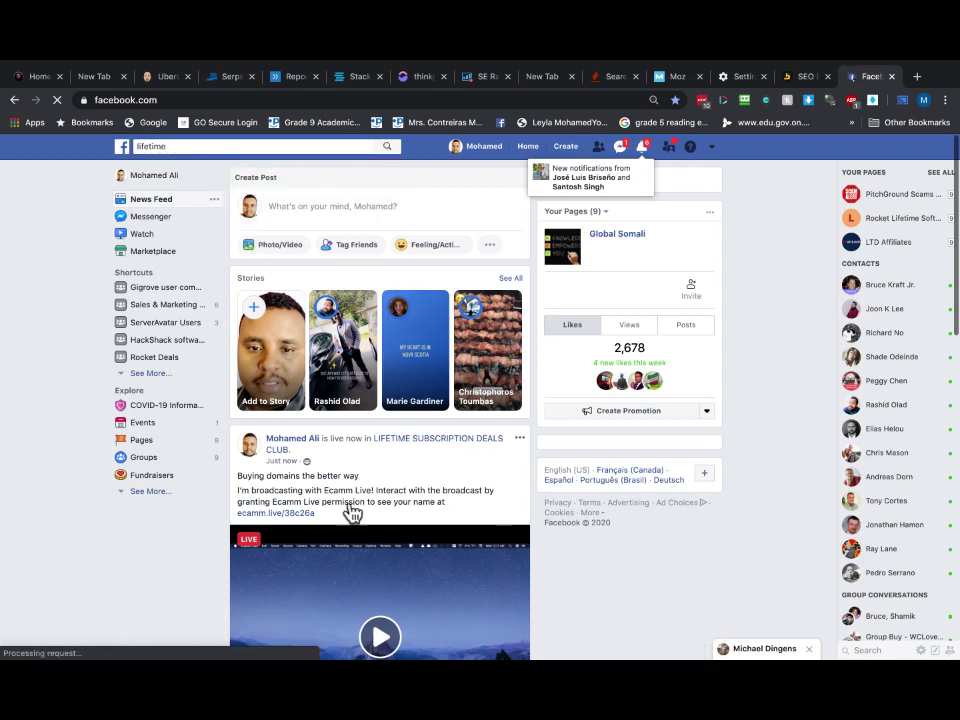
{"action": "scroll", "coordinate": [352, 512], "scroll_direction": "down", "scroll_amount": 1}
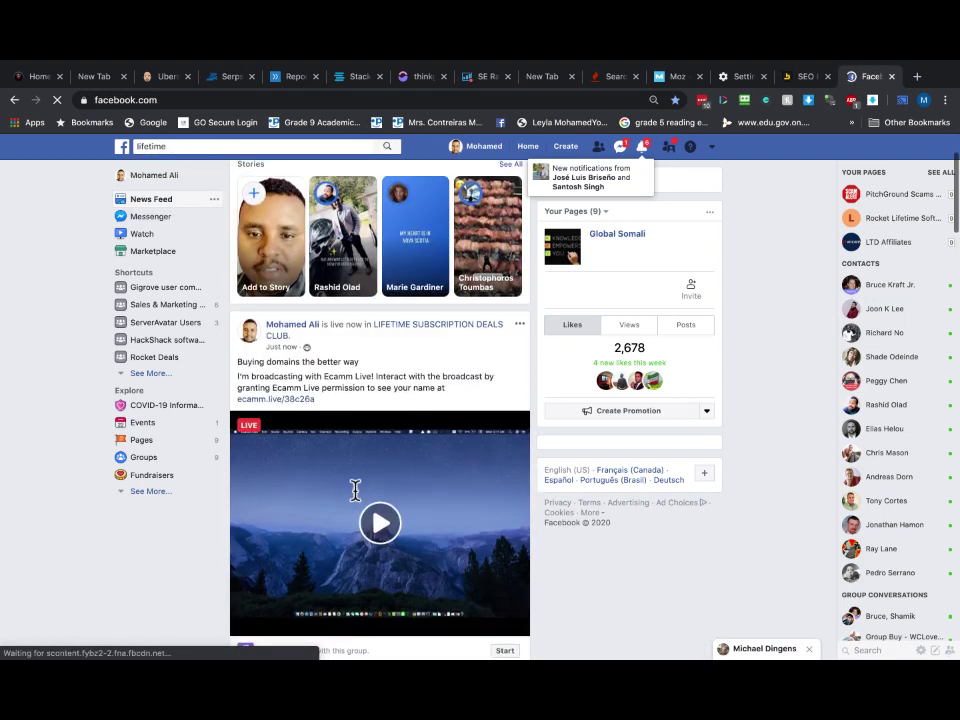
{"action": "left_click", "coordinate": [416, 334]}
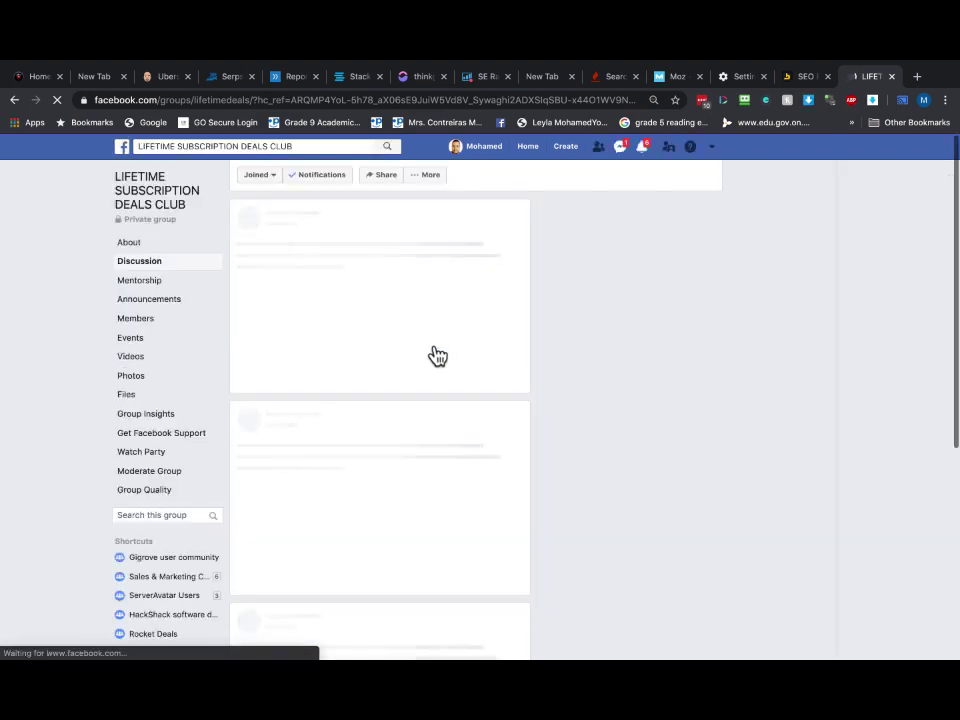
Find the admin's group post about buying domains with good backlinks and read its text enlarged.
{"action": "scroll", "coordinate": [681, 495], "scroll_direction": "down", "scroll_amount": 2}
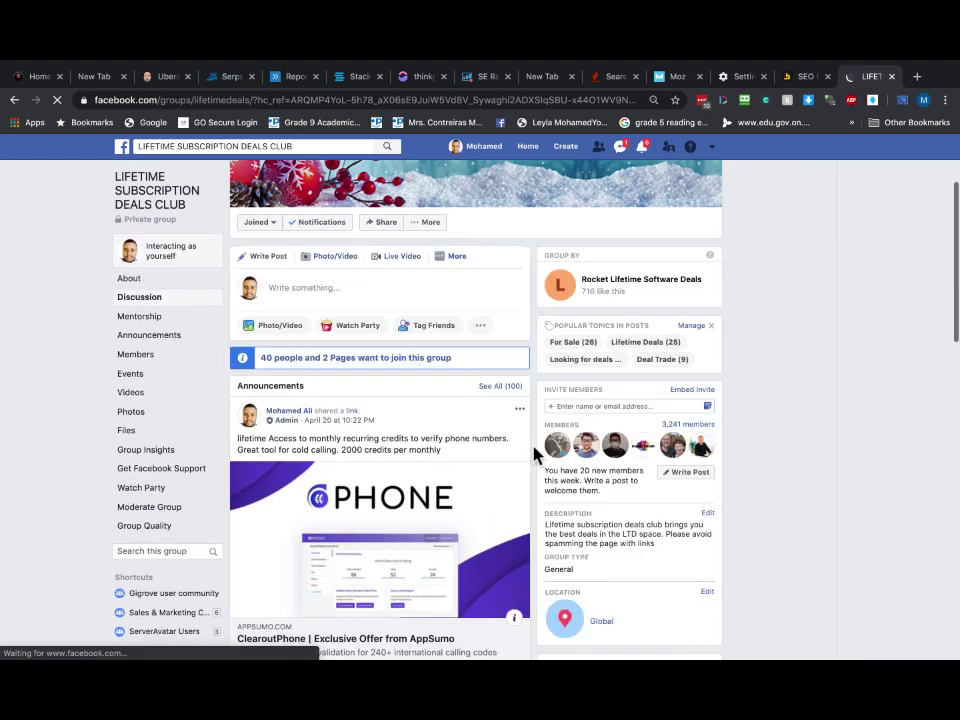
{"action": "scroll", "coordinate": [510, 484], "scroll_direction": "down", "scroll_amount": 5}
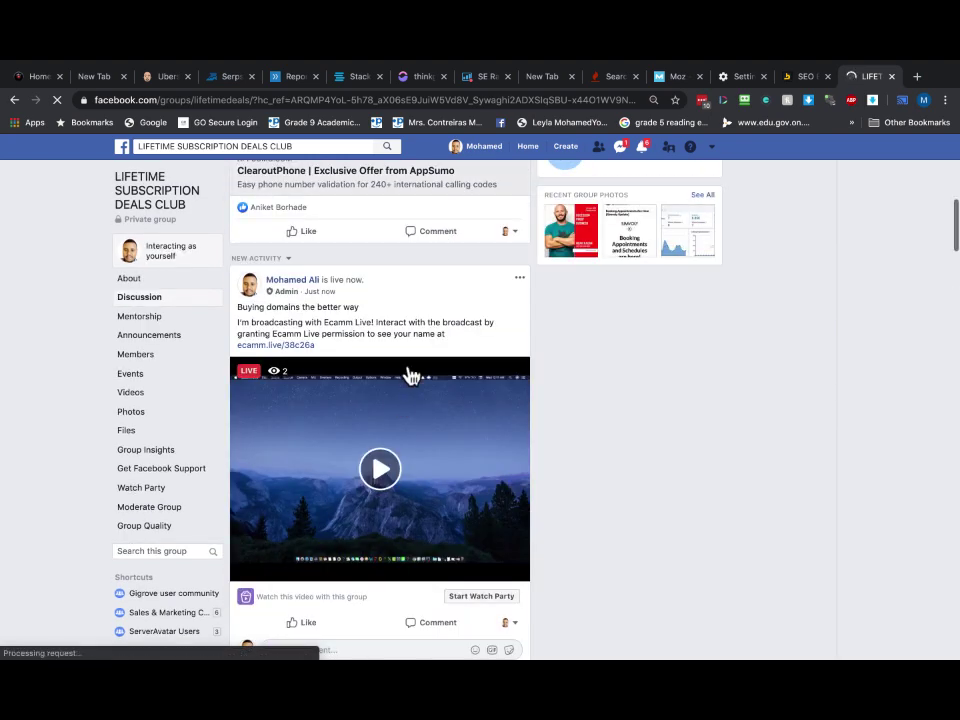
{"action": "scroll", "coordinate": [388, 294], "scroll_direction": "down", "scroll_amount": 4}
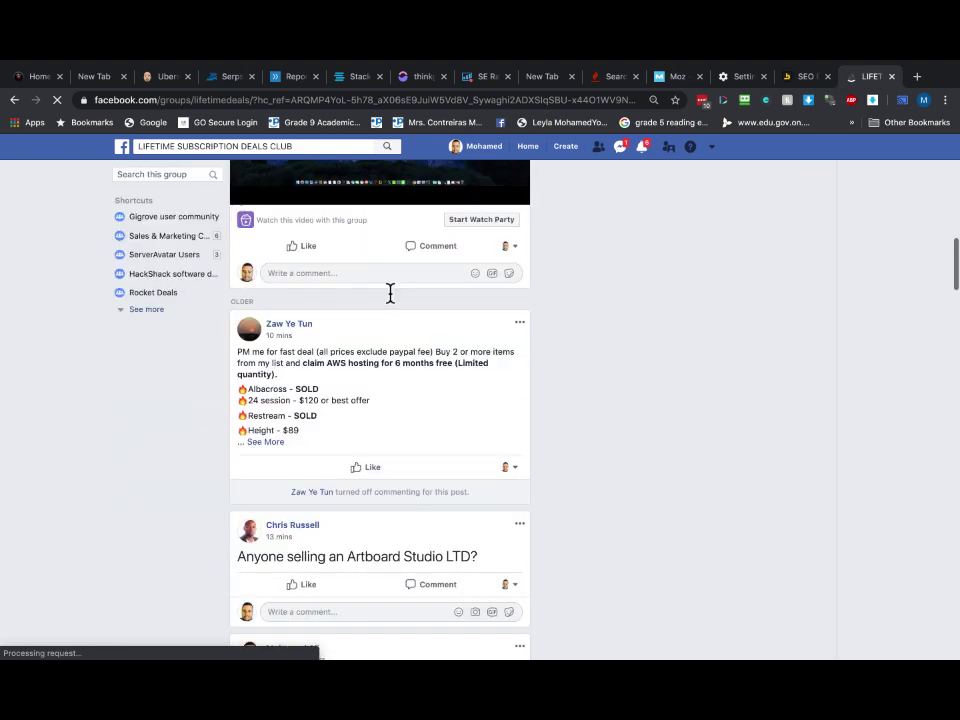
{"action": "scroll", "coordinate": [390, 293], "scroll_direction": "down", "scroll_amount": 7}
{"action": "scroll", "coordinate": [385, 310], "scroll_direction": "up", "scroll_amount": 2}
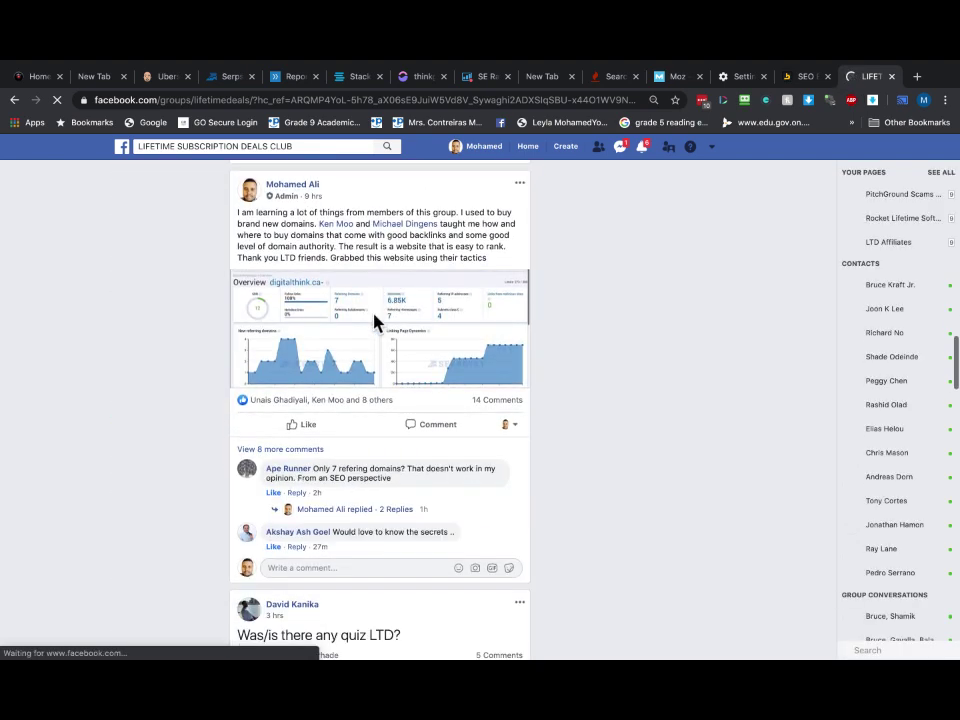
{"action": "scroll", "coordinate": [375, 320], "scroll_direction": "up", "scroll_amount": 5}
{"action": "scroll", "coordinate": [372, 325], "scroll_direction": "up", "scroll_amount": 1}
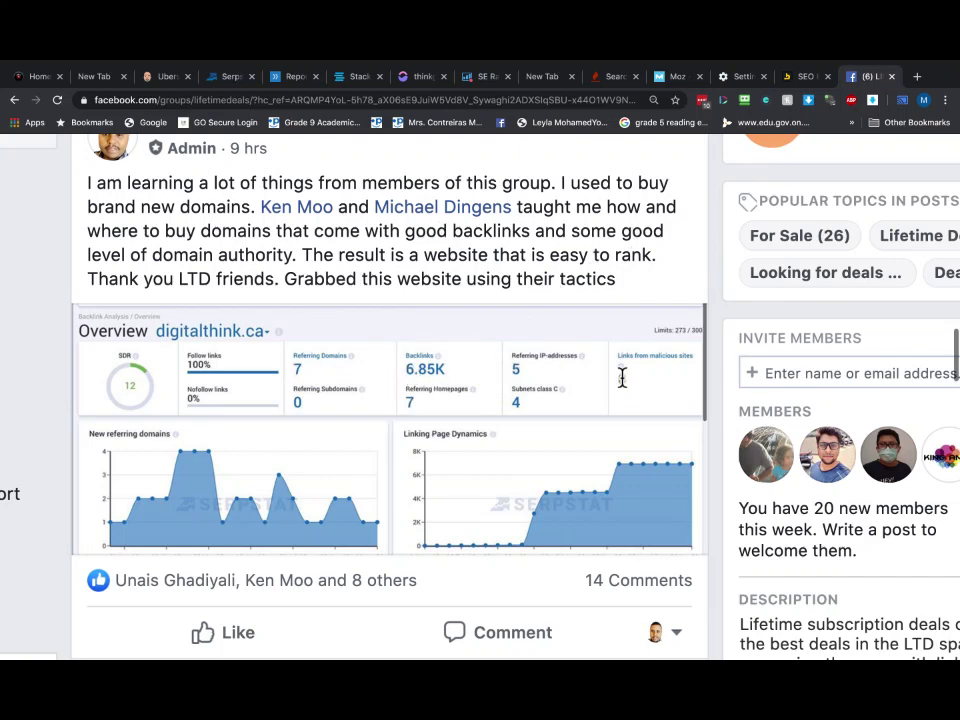
{"action": "scroll", "coordinate": [528, 392], "scroll_direction": "right", "scroll_amount": 2}
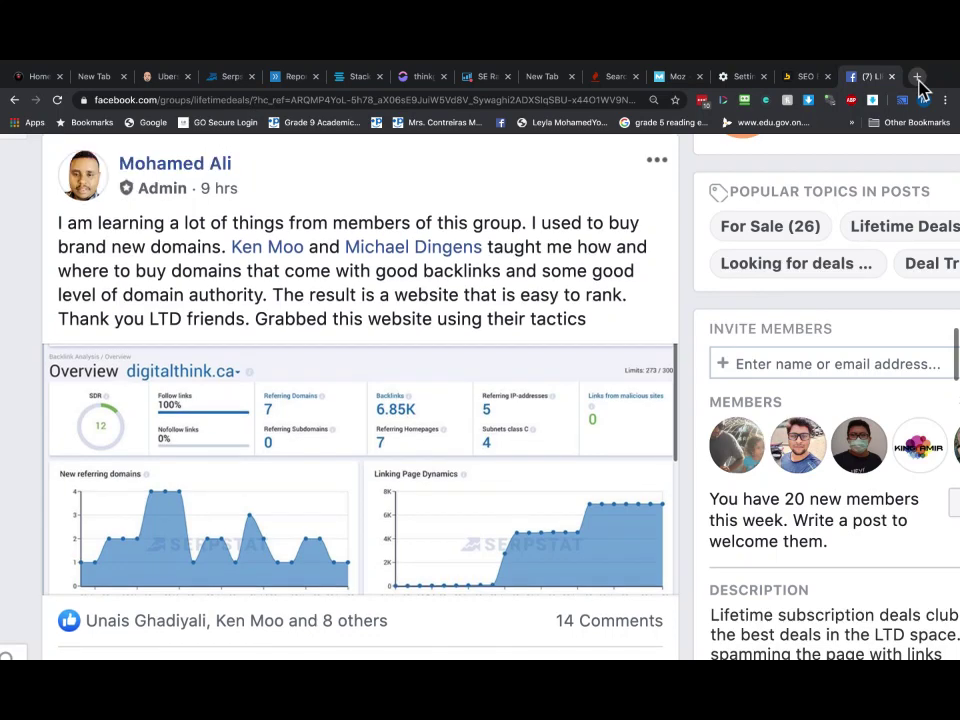
{"action": "key", "text": "ctrl+minus"}
{"action": "key", "text": "ctrl+minus"}
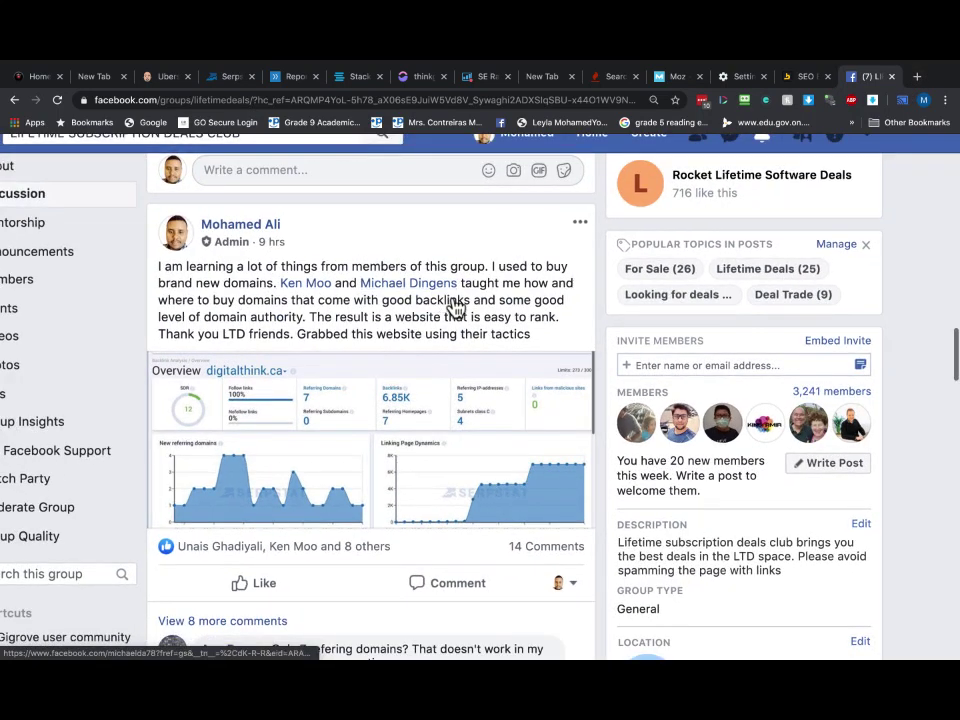
{"action": "key", "text": "ctrl+plus"}
{"action": "key", "text": "ctrl+plus"}
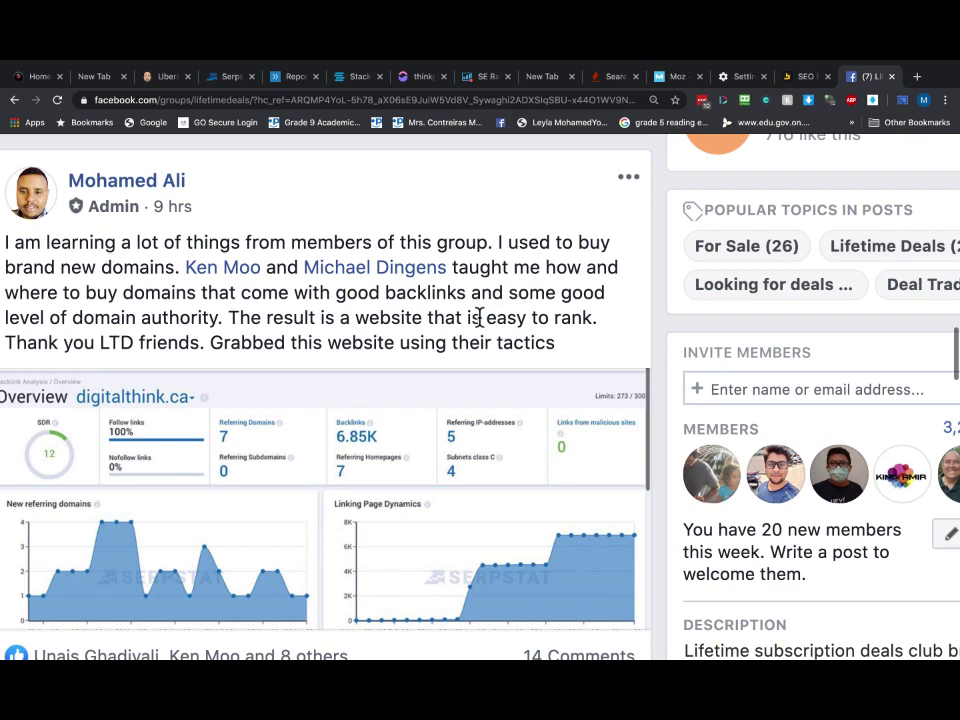
{"action": "key", "text": "ctrl+minus"}
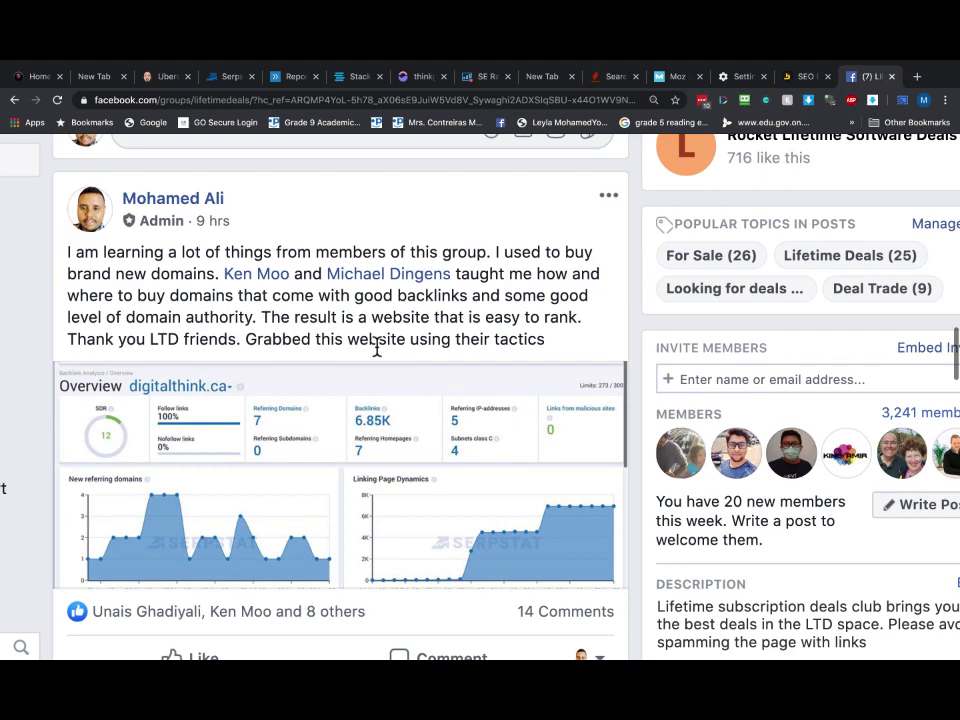
{"action": "scroll", "coordinate": [377, 346], "scroll_direction": "up", "scroll_amount": 5}
{"action": "triple_click", "coordinate": [332, 377]}
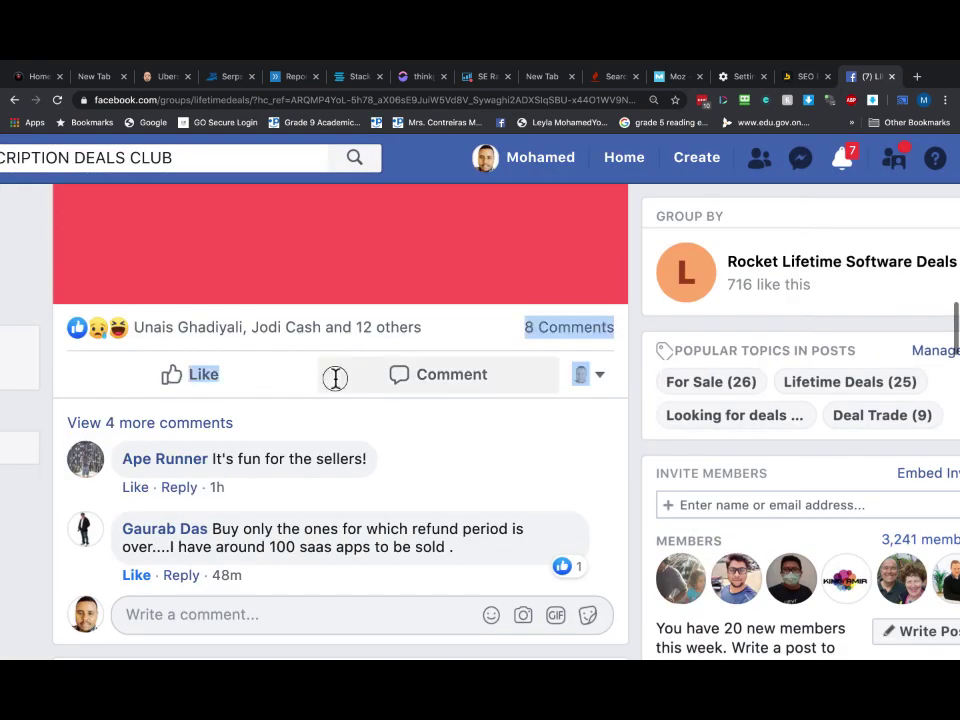
{"action": "key", "text": "ctrl+minus"}
{"action": "key", "text": "ctrl+minus"}
{"action": "key", "text": "ctrl+minus"}
{"action": "key", "text": "ctrl+minus"}
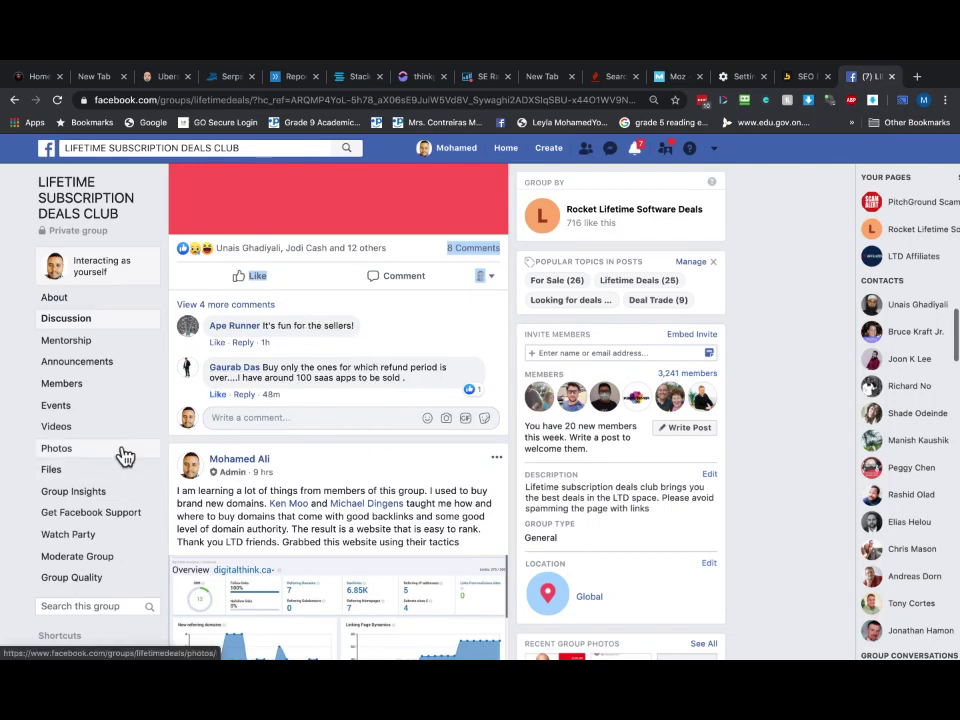
{"action": "key", "text": "ctrl+plus"}
{"action": "key", "text": "ctrl+plus"}
{"action": "key", "text": "ctrl+plus"}
{"action": "key", "text": "ctrl+plus"}
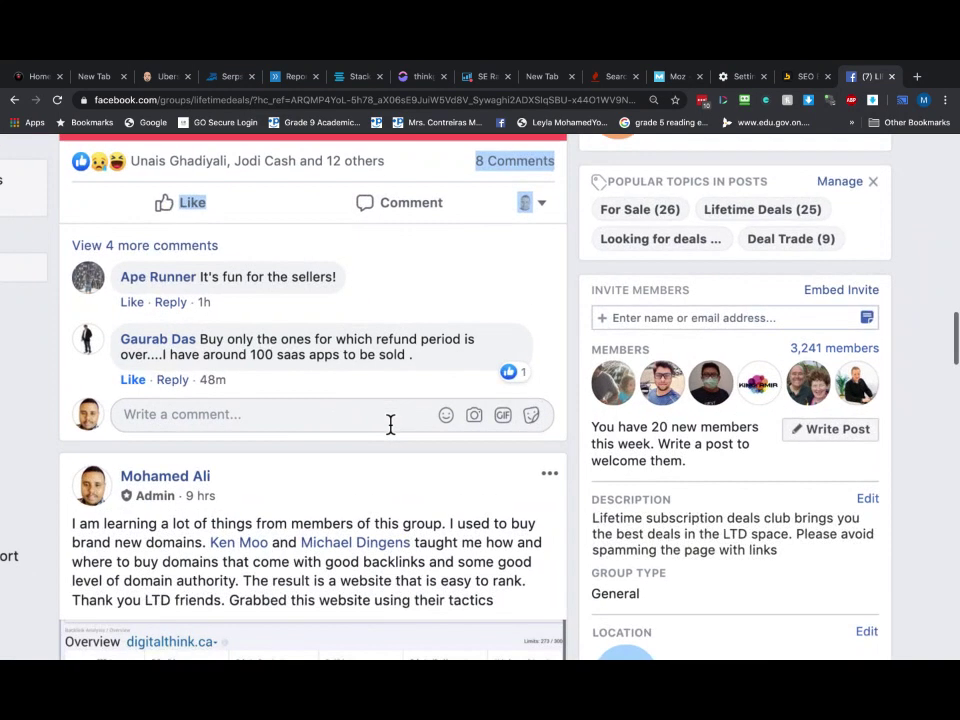
Examine the backlink overview of digitalthink.ca in the admin's post, including its SDR, referring domains and backlinks figures.
{"action": "scroll", "coordinate": [390, 425], "scroll_direction": "down", "scroll_amount": 2}
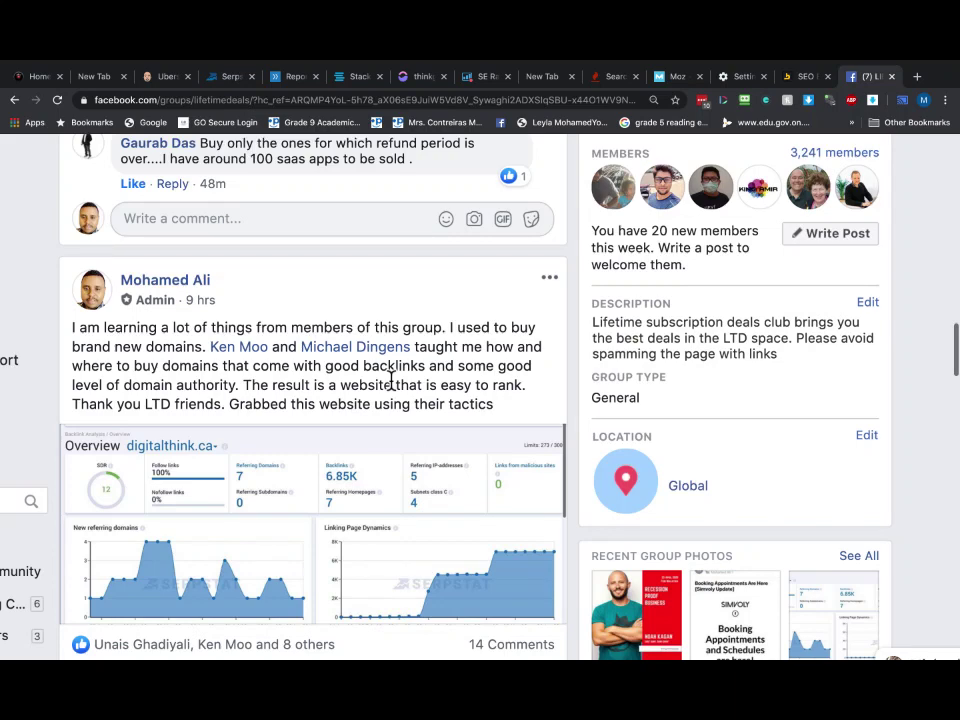
{"action": "scroll", "coordinate": [391, 380], "scroll_direction": "up", "scroll_amount": 3}
{"action": "scroll", "coordinate": [391, 380], "scroll_direction": "down", "scroll_amount": 2}
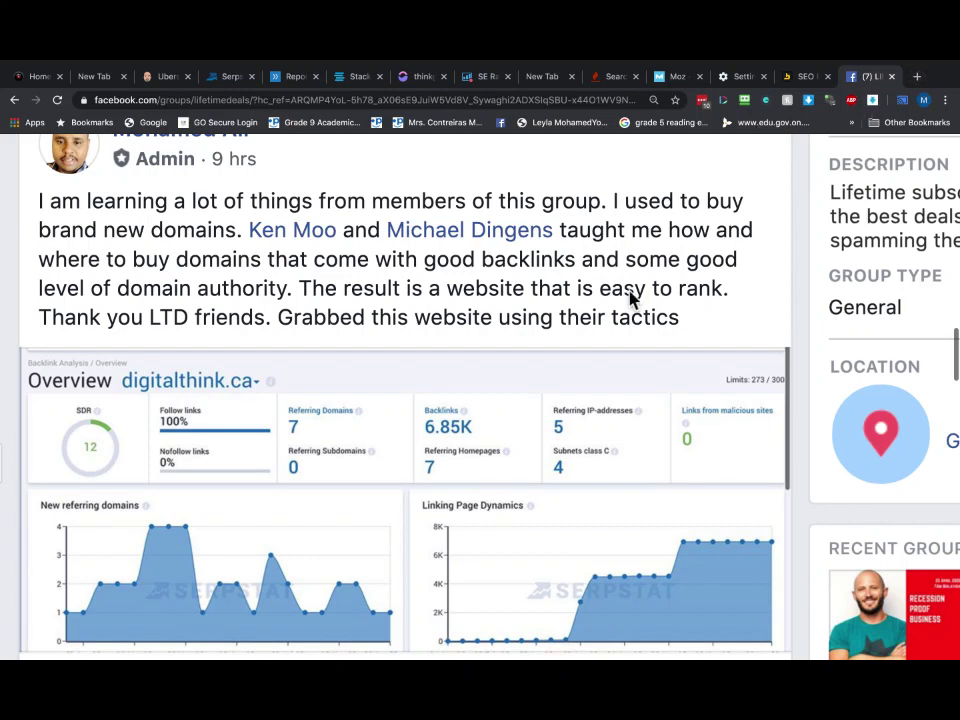
{"action": "key", "text": "ctrl+minus"}
{"action": "key", "text": "ctrl+minus"}
{"action": "key", "text": "ctrl+minus"}
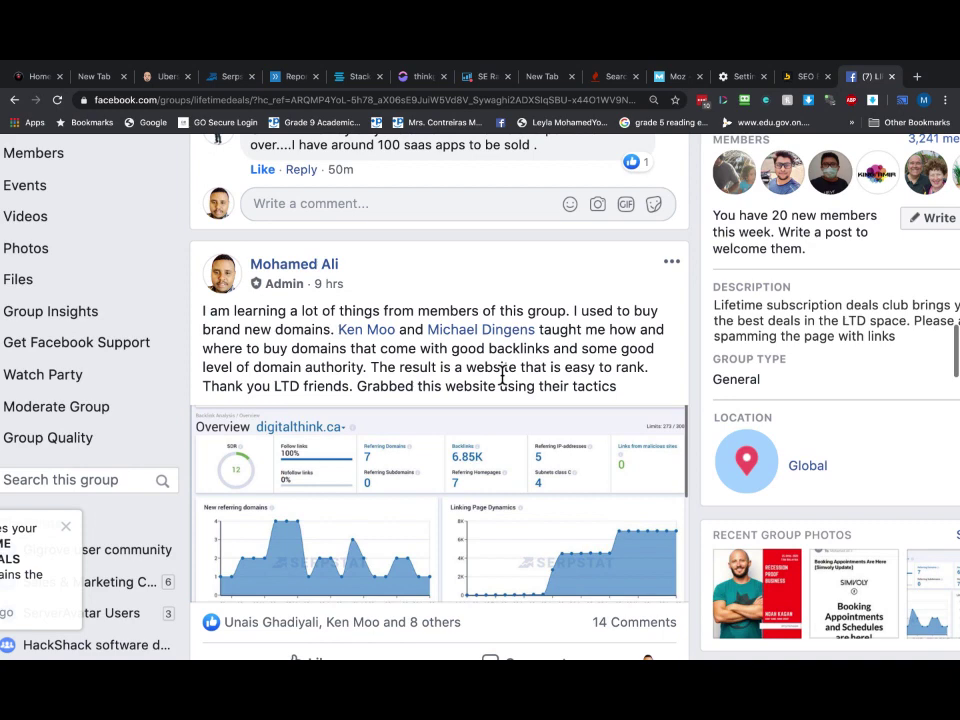
{"action": "scroll", "coordinate": [502, 376], "scroll_direction": "up", "scroll_amount": 4}
{"action": "scroll", "coordinate": [502, 376], "scroll_direction": "down", "scroll_amount": 1}
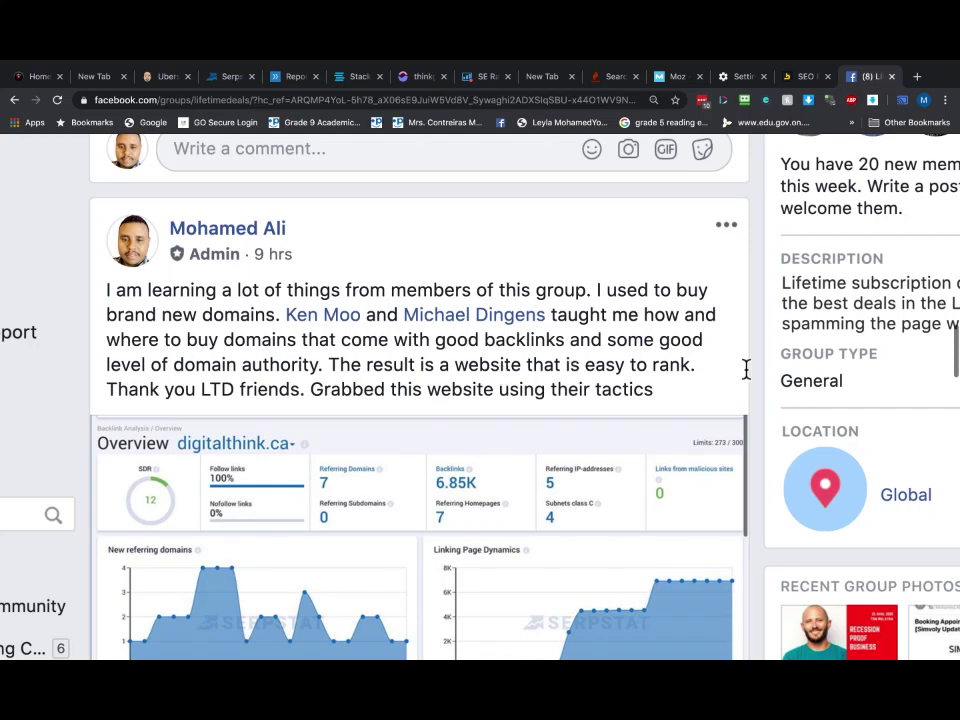
{"action": "scroll", "coordinate": [672, 341], "scroll_direction": "down", "scroll_amount": 1}
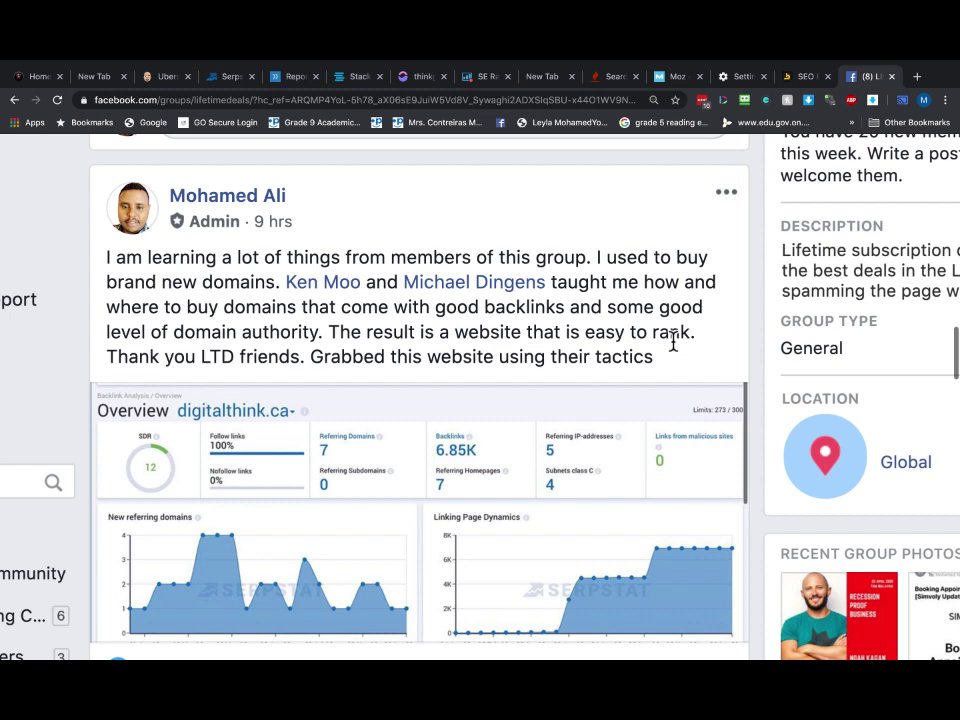
Switch to the Monitor Backlinks article on why backlinks are important and read its introduction on SEO and backlinks.
{"action": "left_click", "coordinate": [811, 86]}
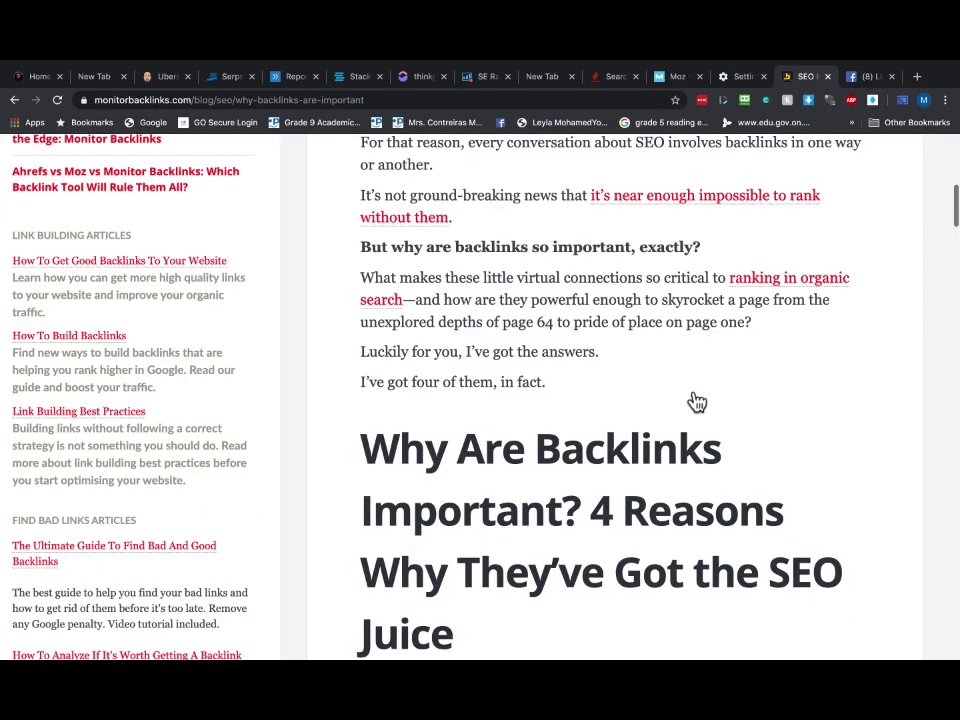
{"action": "scroll", "coordinate": [690, 401], "scroll_direction": "up", "scroll_amount": 5}
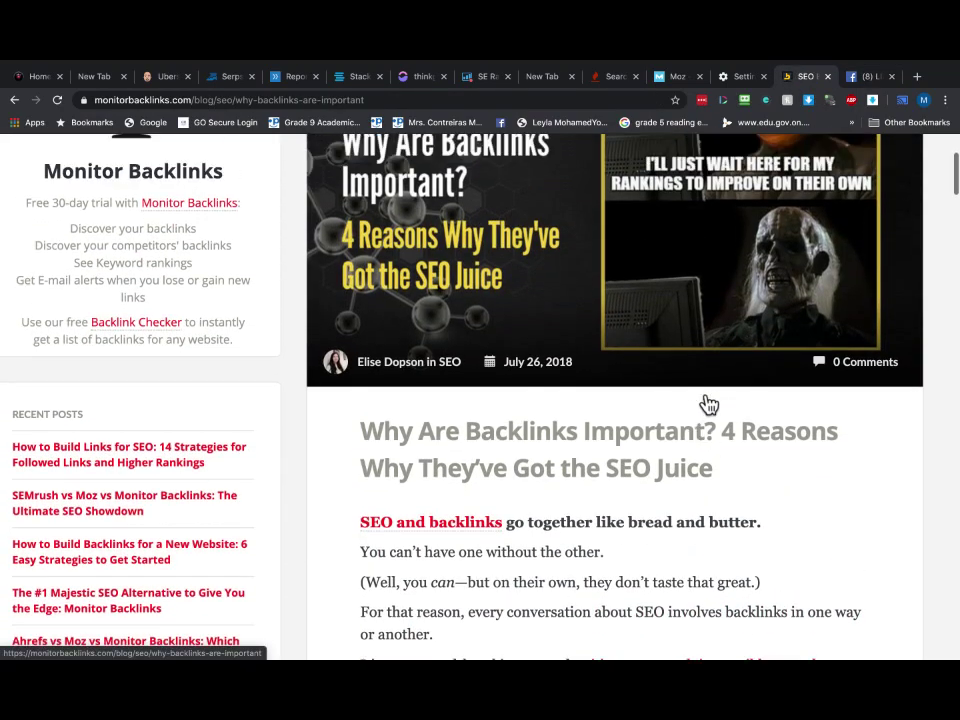
{"action": "scroll", "coordinate": [706, 402], "scroll_direction": "down", "scroll_amount": 3}
{"action": "scroll", "coordinate": [640, 305], "scroll_direction": "up", "scroll_amount": 3}
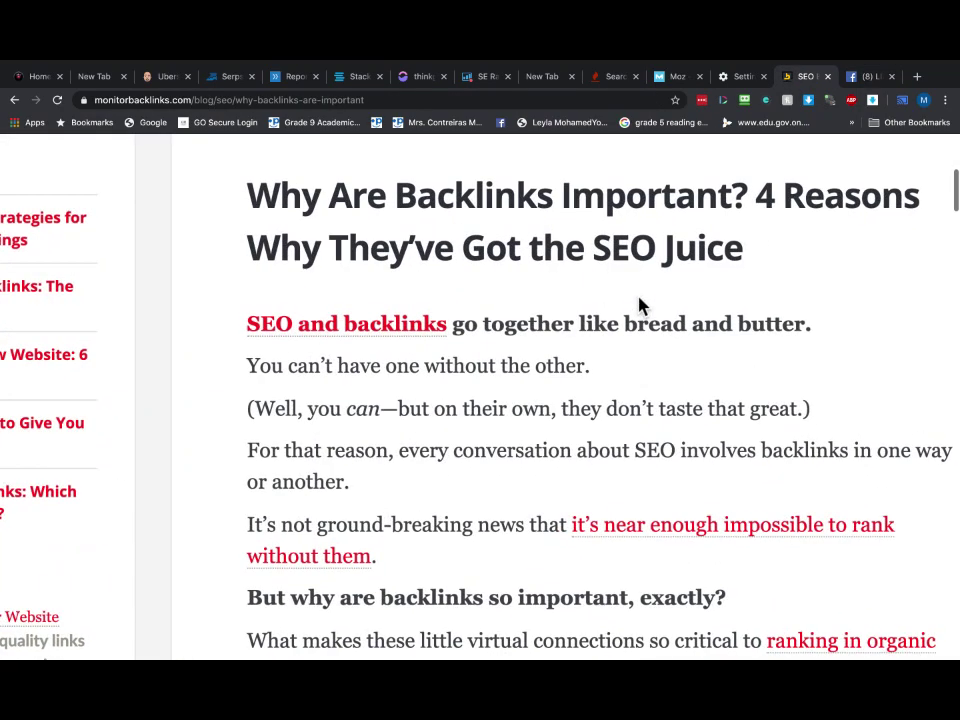
{"action": "scroll", "coordinate": [656, 450], "scroll_direction": "down", "scroll_amount": 5}
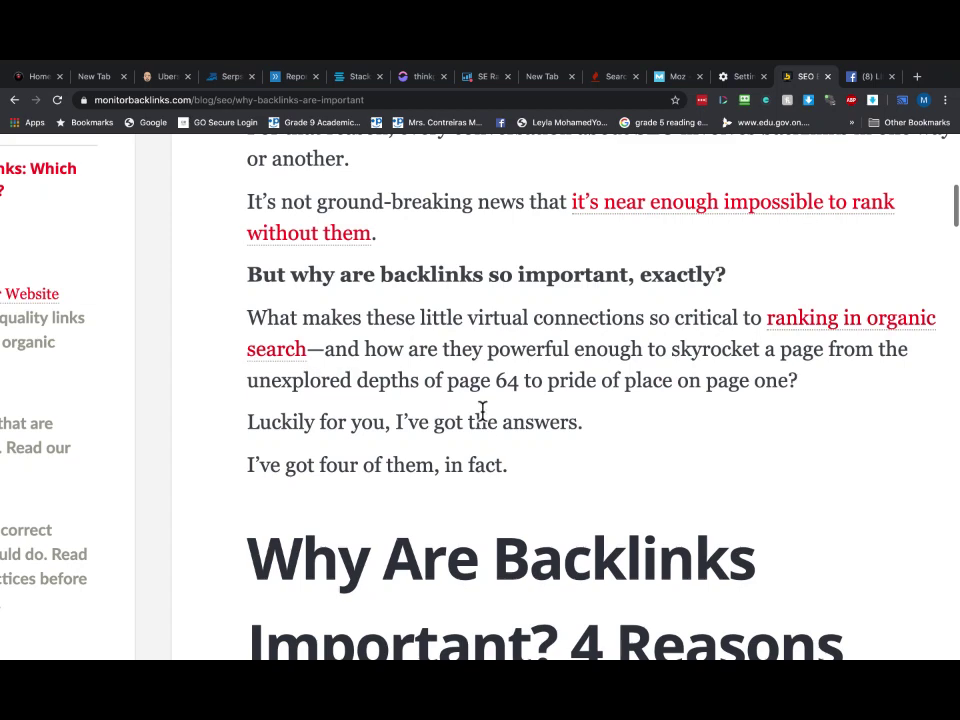
{"action": "scroll", "coordinate": [481, 410], "scroll_direction": "up", "scroll_amount": 1}
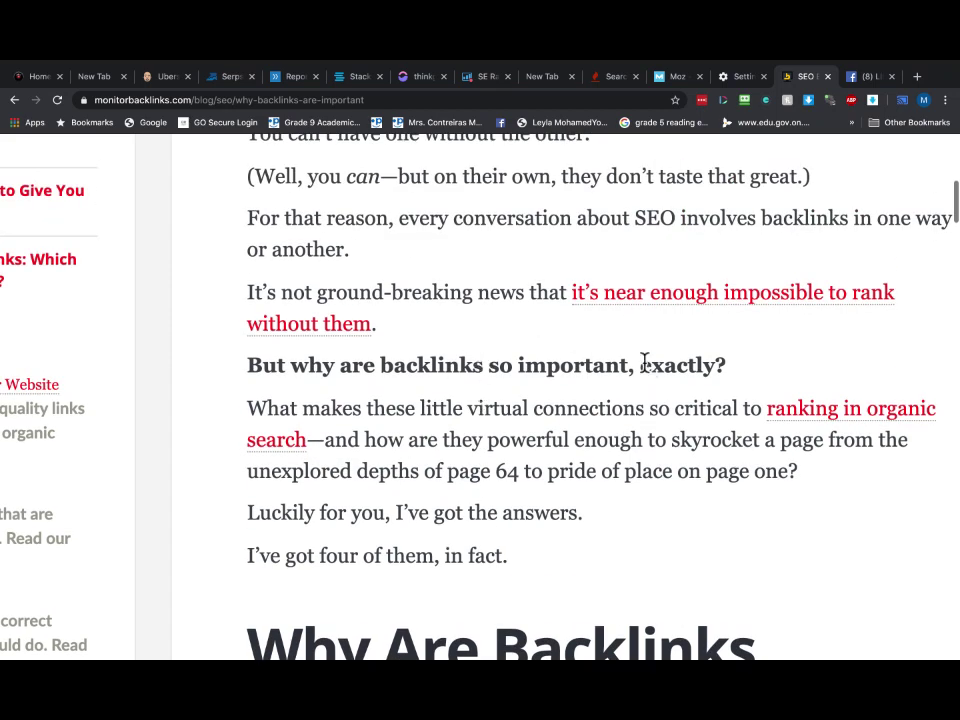
{"action": "scroll", "coordinate": [611, 375], "scroll_direction": "up", "scroll_amount": 2}
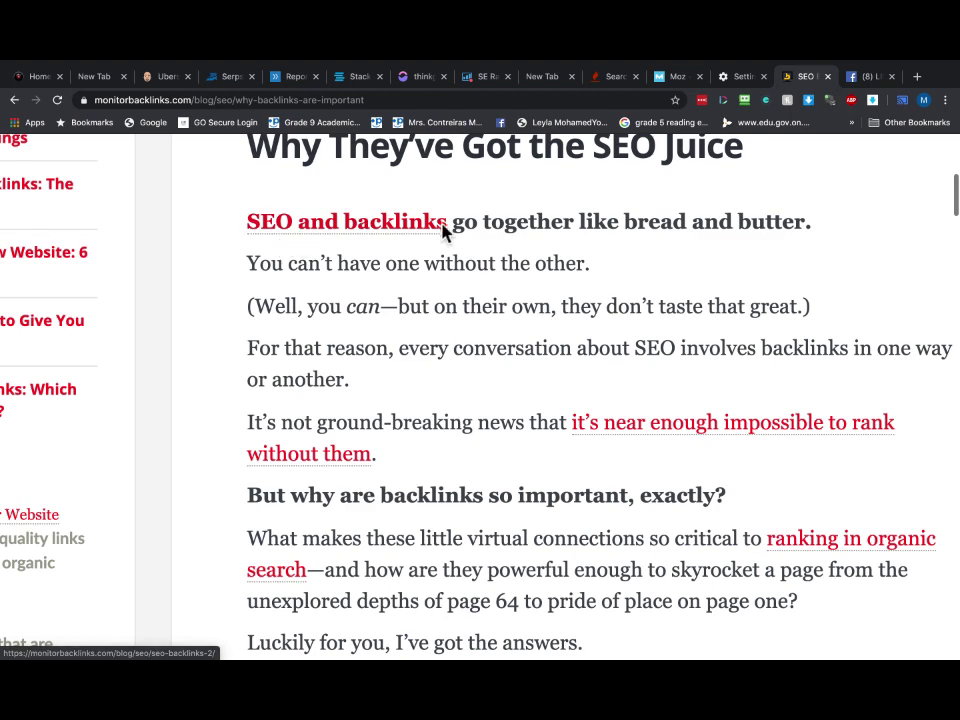
Continue to the article's first reason, "Backlinks Are How Google Finds New Pages", and read that section's heading.
{"action": "scroll", "coordinate": [565, 347], "scroll_direction": "down", "scroll_amount": 5}
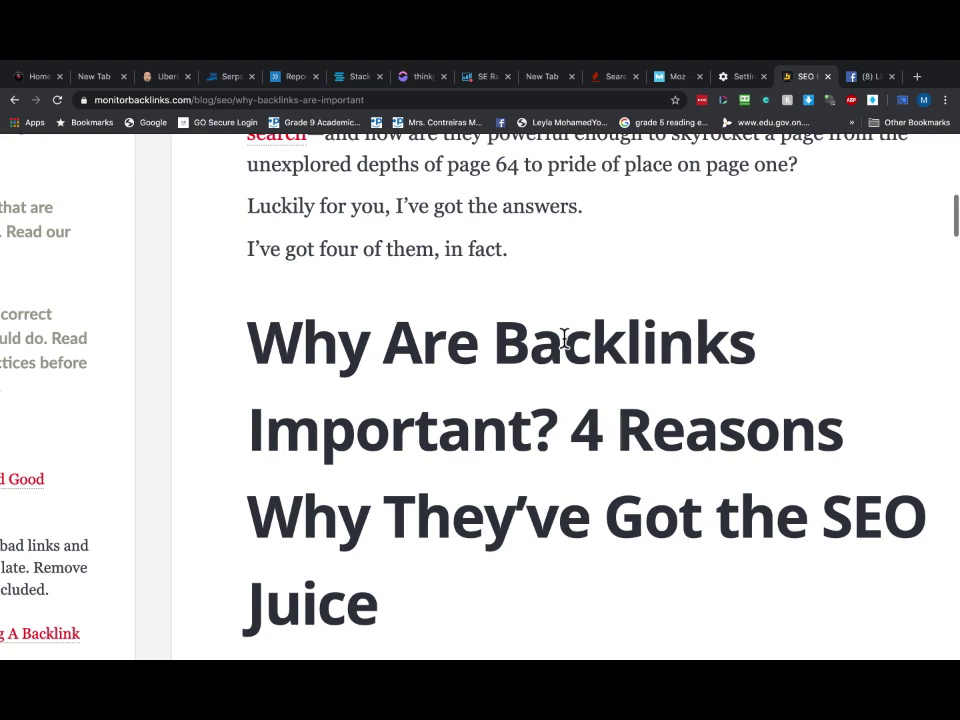
{"action": "scroll", "coordinate": [565, 339], "scroll_direction": "down", "scroll_amount": 5}
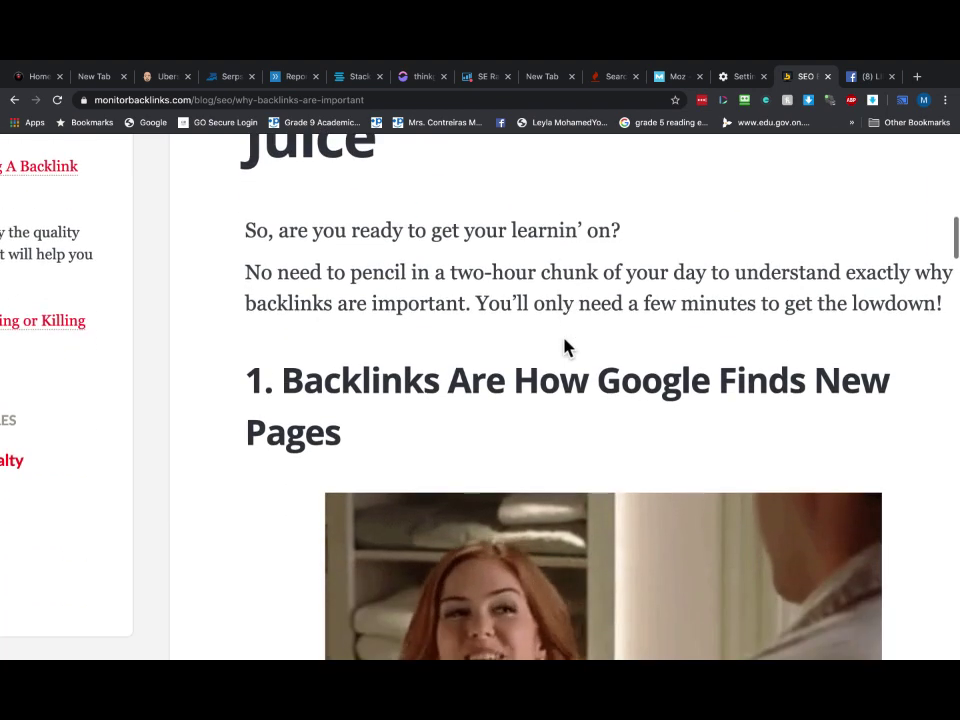
{"action": "scroll", "coordinate": [565, 347], "scroll_direction": "down", "scroll_amount": 3}
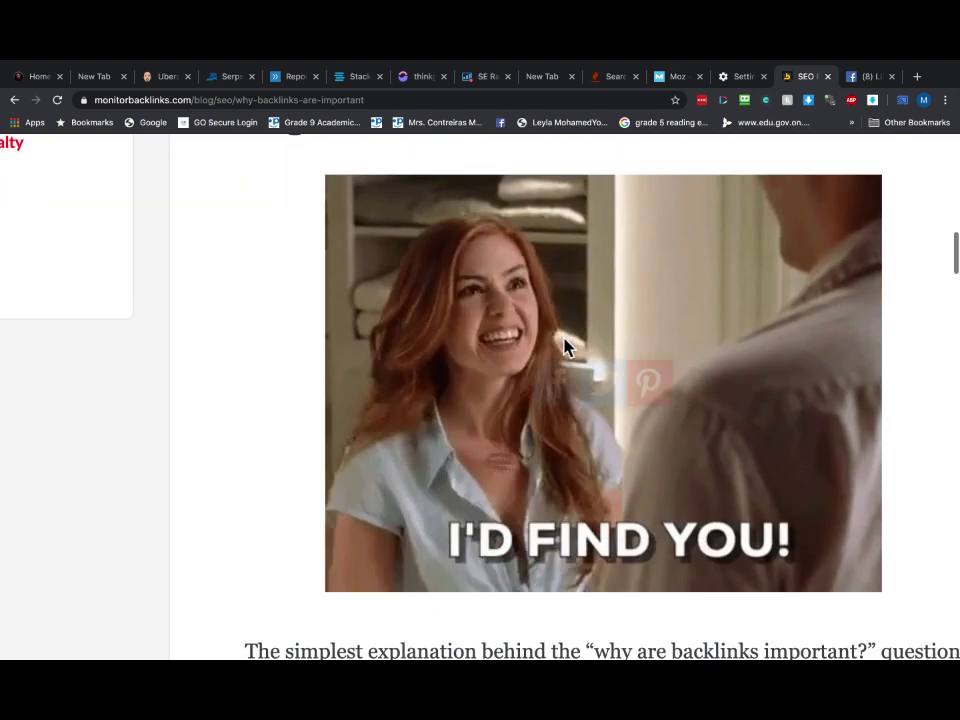
{"action": "scroll", "coordinate": [565, 347], "scroll_direction": "down", "scroll_amount": 1}
{"action": "scroll", "coordinate": [565, 347], "scroll_direction": "up", "scroll_amount": 4}
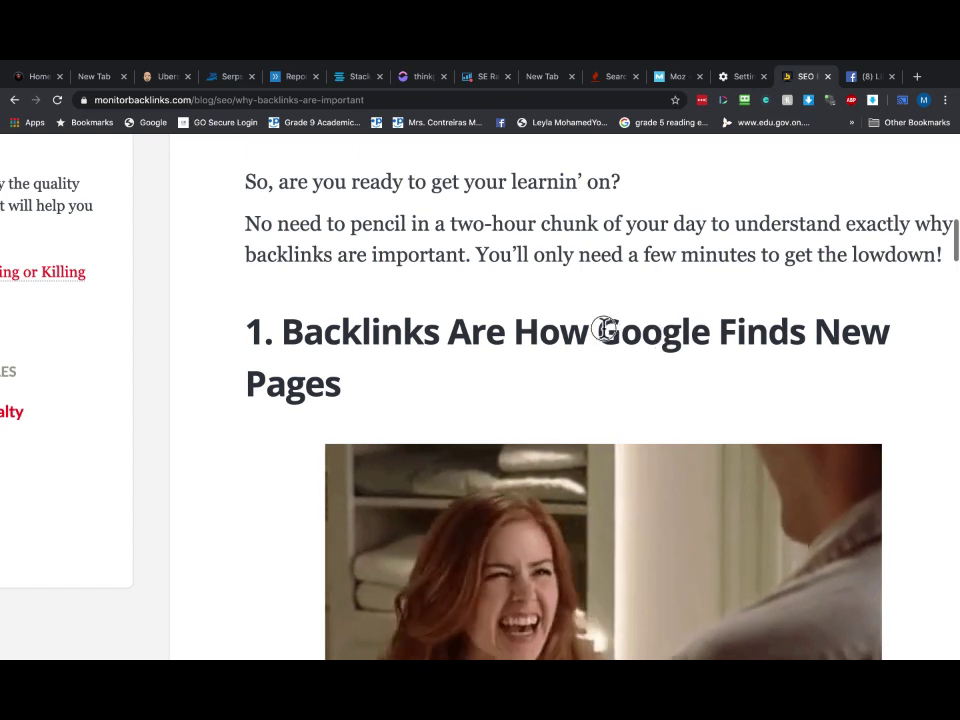
Read the article's first reason on how Google finds new pages, including the passages on faster indexing and how long SEO takes.
{"action": "left_click_drag", "start_coordinate": [600, 330], "coordinate": [701, 336]}
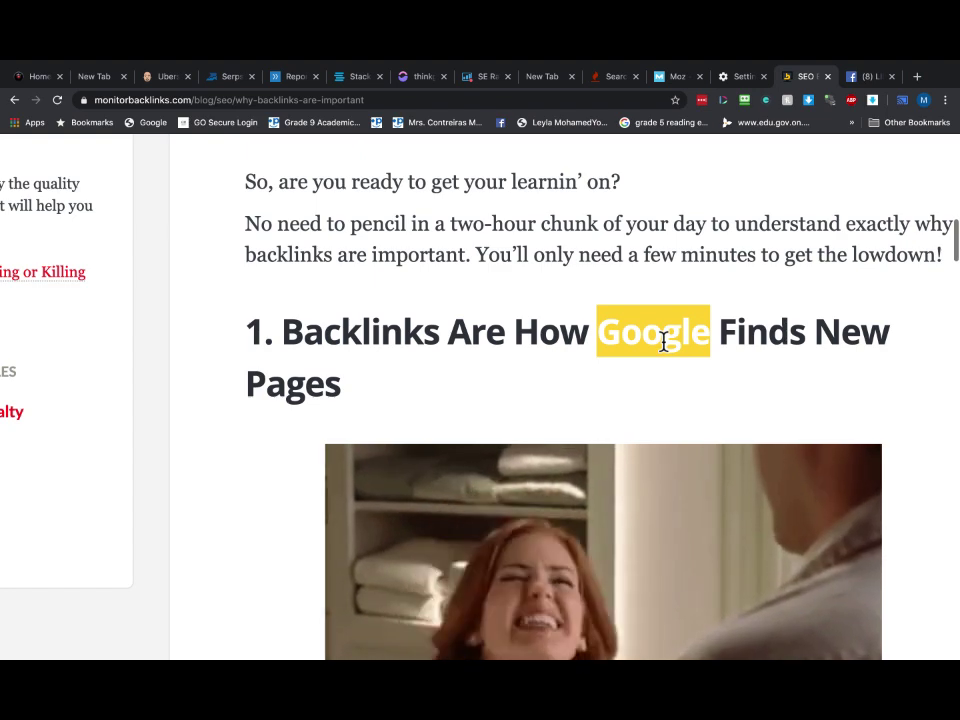
{"action": "scroll", "coordinate": [663, 342], "scroll_direction": "down", "scroll_amount": 2}
{"action": "scroll", "coordinate": [663, 342], "scroll_direction": "down", "scroll_amount": 6}
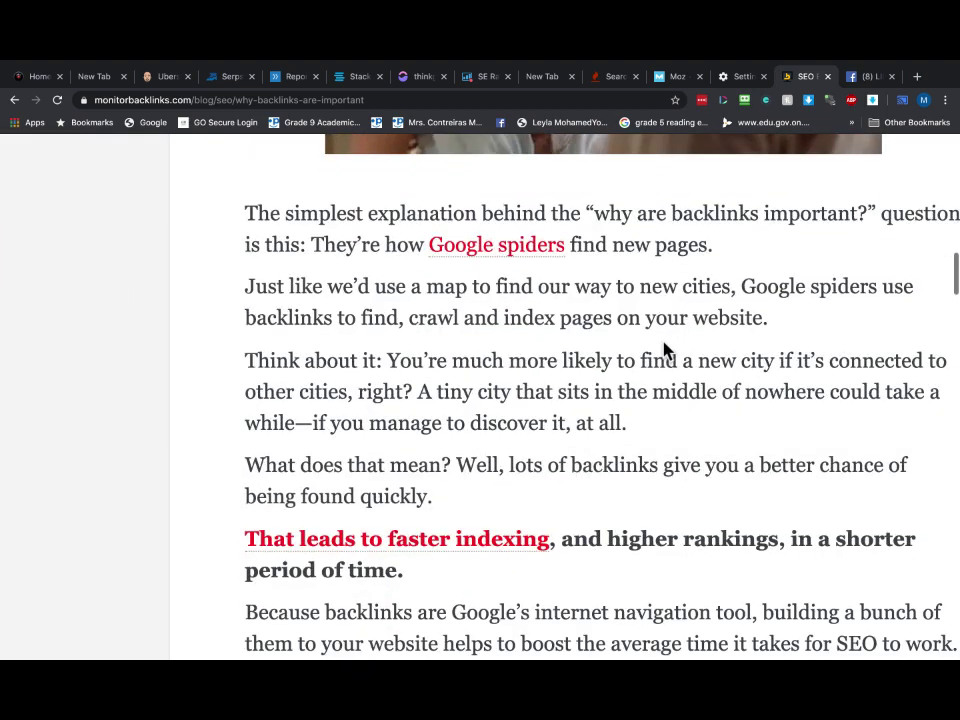
{"action": "scroll", "coordinate": [551, 349], "scroll_direction": "down", "scroll_amount": 2}
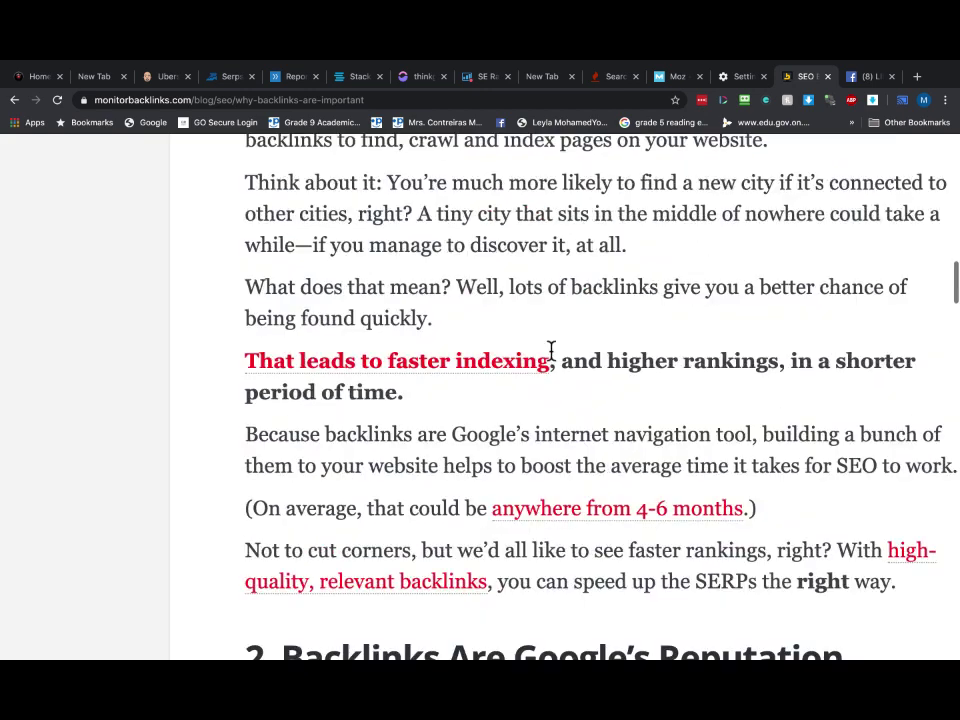
{"action": "scroll", "coordinate": [416, 411], "scroll_direction": "up", "scroll_amount": 5}
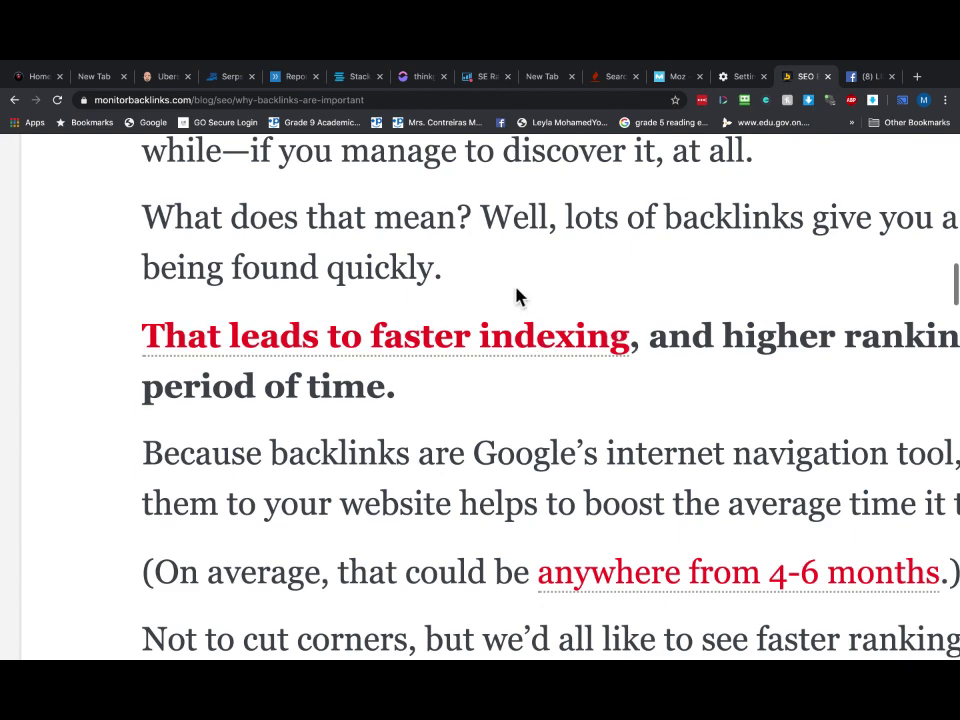
{"action": "scroll", "coordinate": [516, 296], "scroll_direction": "down", "scroll_amount": 5}
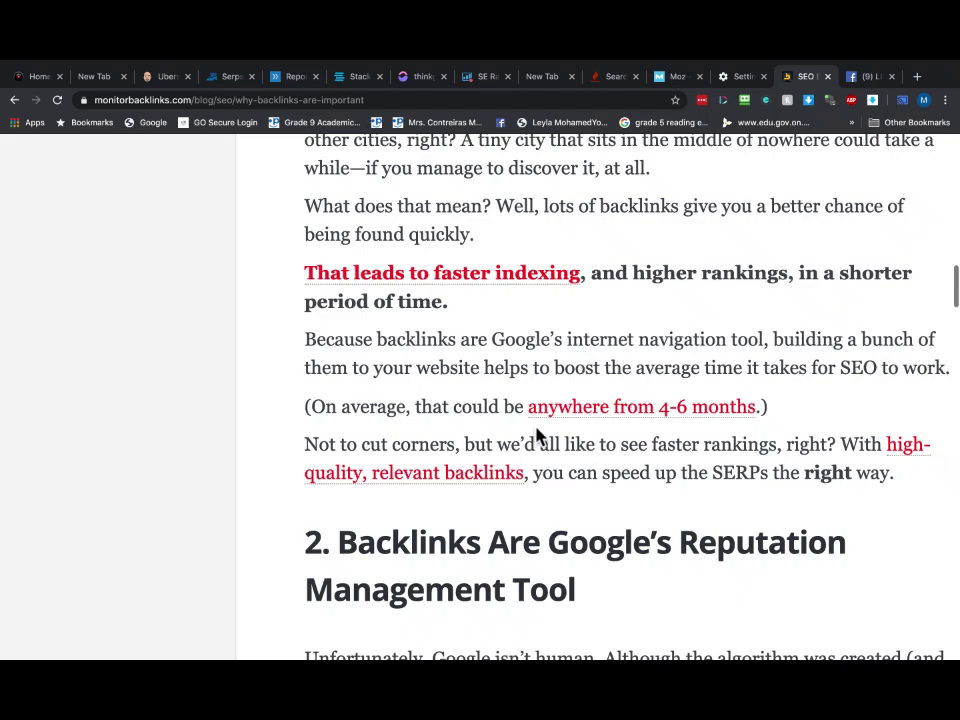
{"action": "scroll", "coordinate": [540, 437], "scroll_direction": "up", "scroll_amount": 5}
{"action": "scroll", "coordinate": [672, 424], "scroll_direction": "down", "scroll_amount": 2}
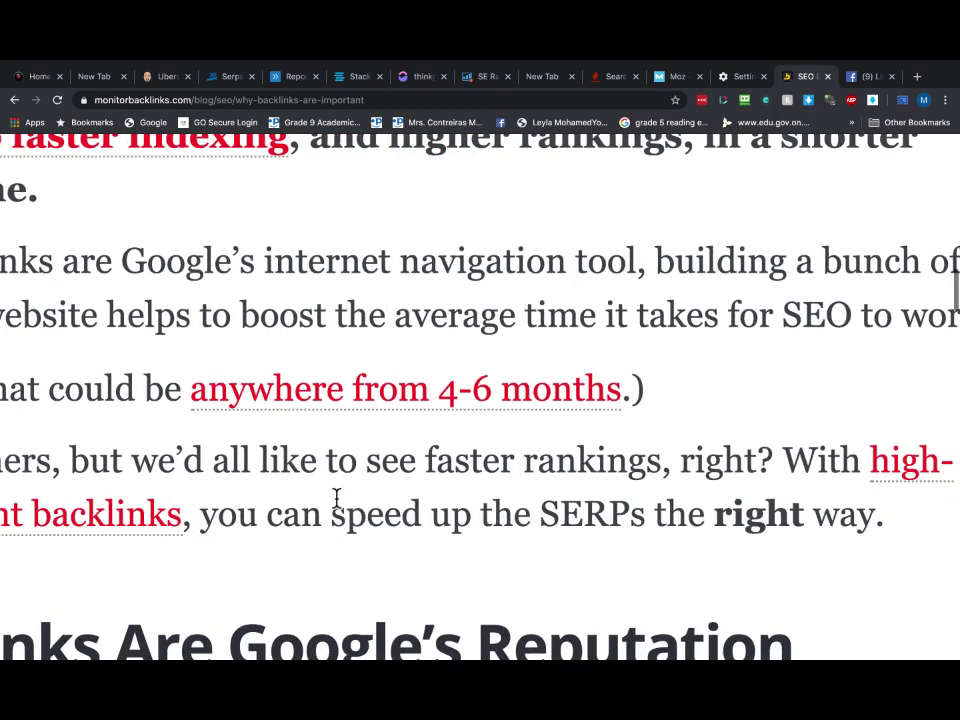
{"action": "scroll", "coordinate": [754, 429], "scroll_direction": "down", "scroll_amount": 3}
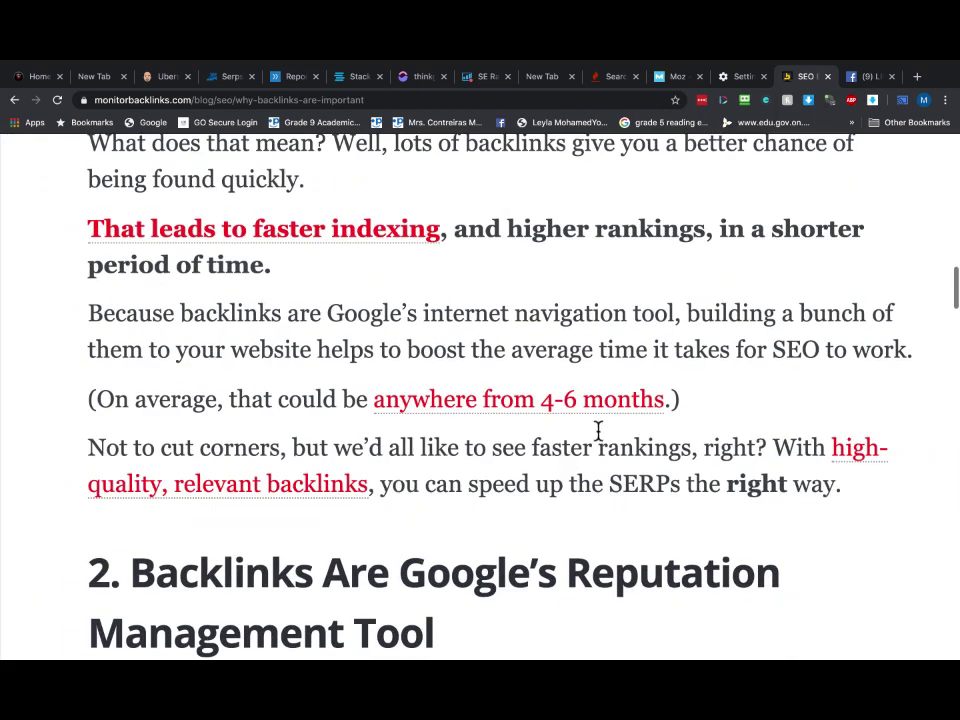
Read the passage on high-quality, relevant backlinks and the article's second reason, "Backlinks Are Google's Reputation Management Tool".
{"action": "scroll", "coordinate": [600, 437], "scroll_direction": "down", "scroll_amount": 3}
{"action": "scroll", "coordinate": [600, 439], "scroll_direction": "down", "scroll_amount": 3}
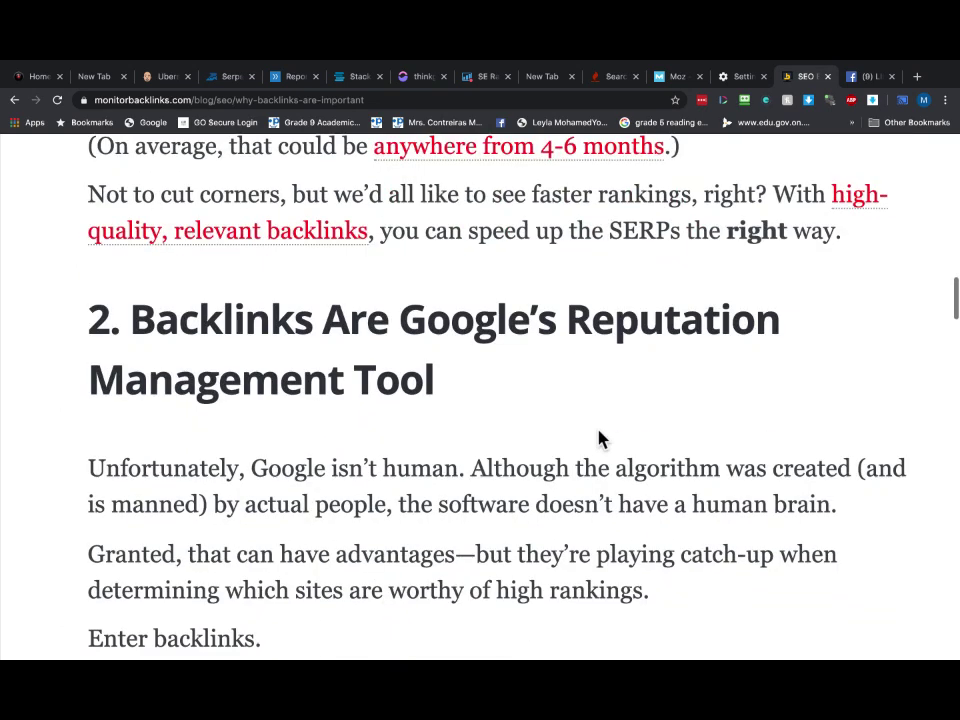
{"action": "scroll", "coordinate": [602, 435], "scroll_direction": "up", "scroll_amount": 3}
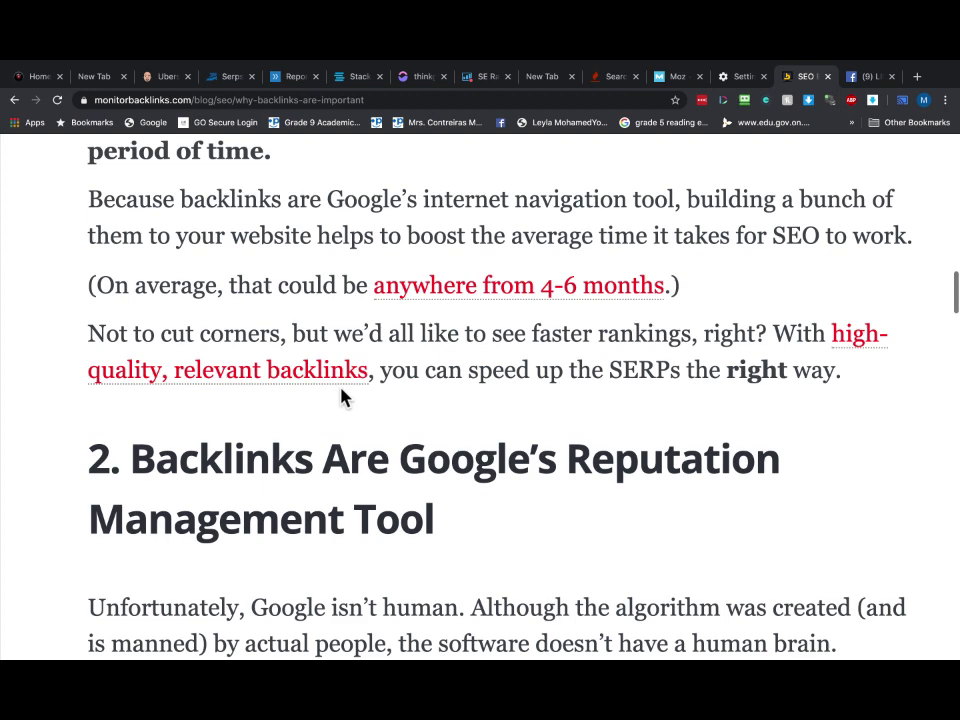
{"action": "scroll", "coordinate": [341, 397], "scroll_direction": "down", "scroll_amount": 3}
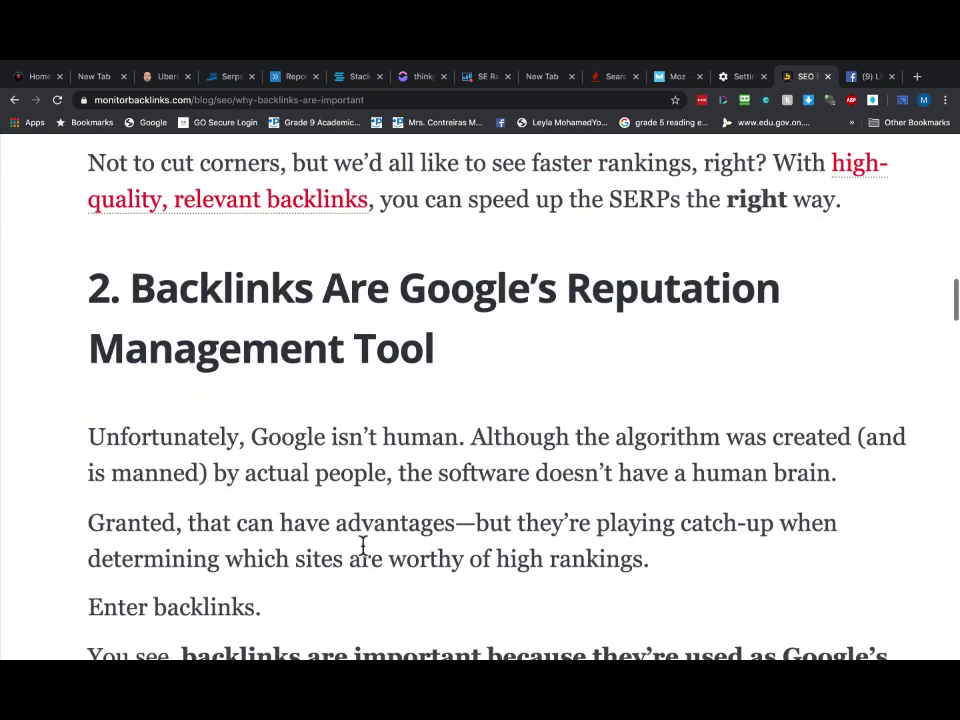
{"action": "scroll", "coordinate": [489, 446], "scroll_direction": "down", "scroll_amount": 15}
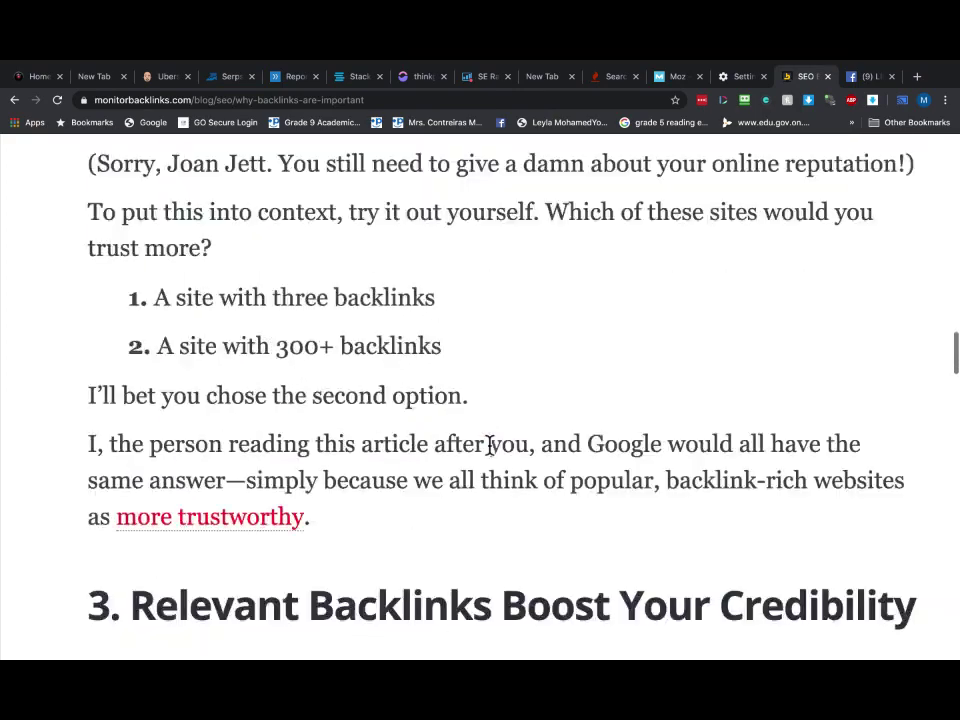
Skim the article from "Relevant Backlinks Boost Your Credibility" through the "So, Do You Have These SEO Goldmines?" section.
{"action": "scroll", "coordinate": [490, 448], "scroll_direction": "down", "scroll_amount": 4}
{"action": "scroll", "coordinate": [489, 454], "scroll_direction": "down", "scroll_amount": 3}
{"action": "scroll", "coordinate": [488, 455], "scroll_direction": "down", "scroll_amount": 3}
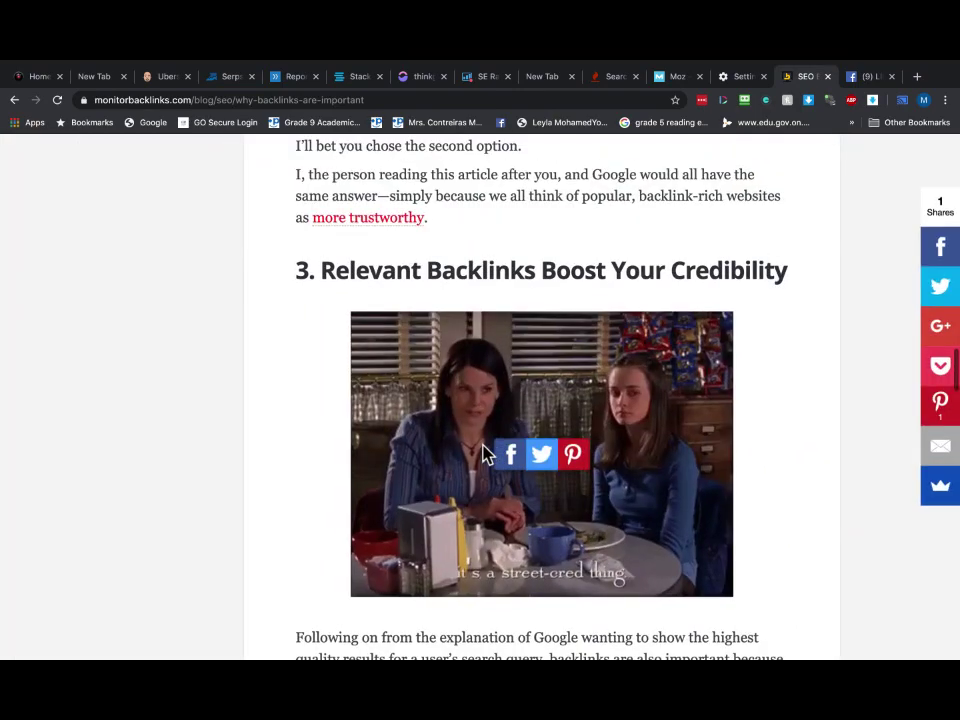
{"action": "scroll", "coordinate": [483, 453], "scroll_direction": "down", "scroll_amount": 10}
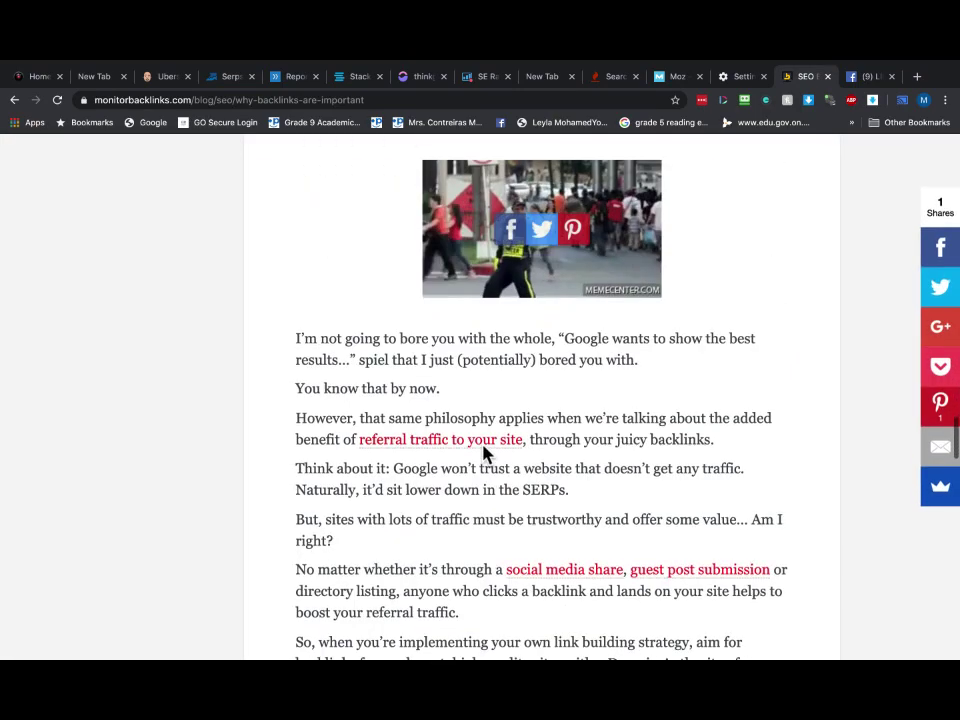
{"action": "scroll", "coordinate": [483, 453], "scroll_direction": "down", "scroll_amount": 5}
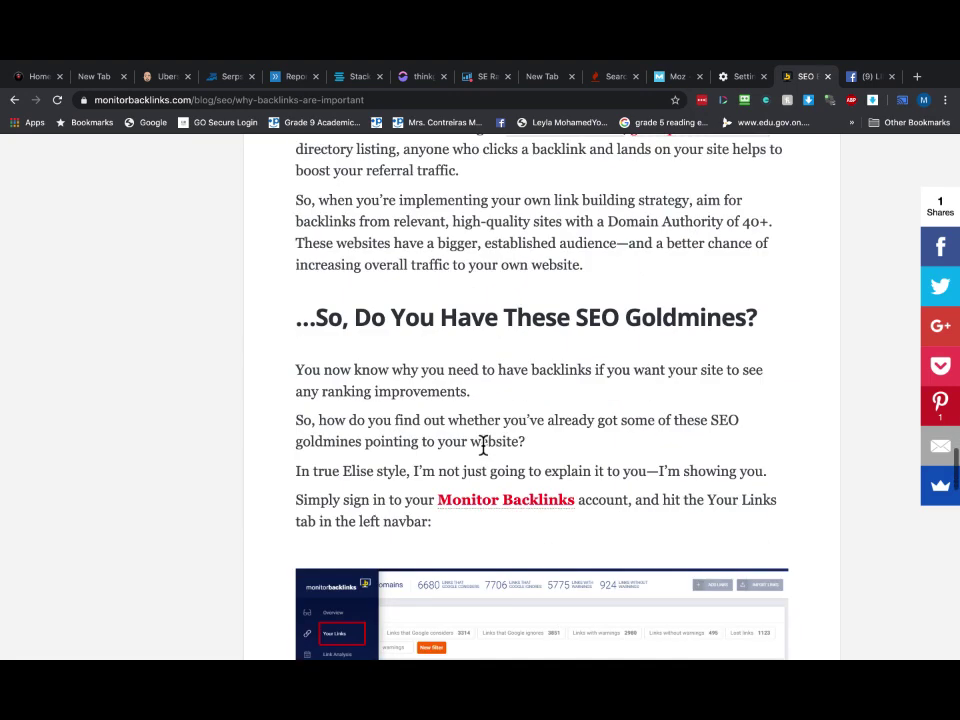
{"action": "scroll", "coordinate": [483, 447], "scroll_direction": "down", "scroll_amount": 4}
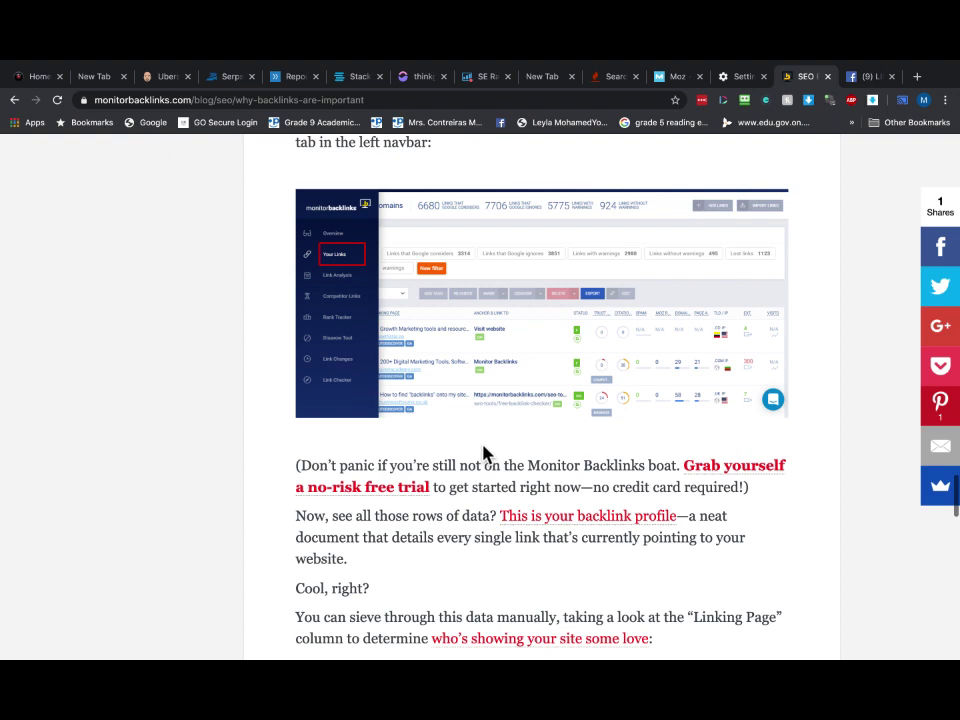
Switch to ExpiredDomains.net and examine the deleted domain categories and the Domain List Stats table enlarged.
{"action": "left_click", "coordinate": [36, 77]}
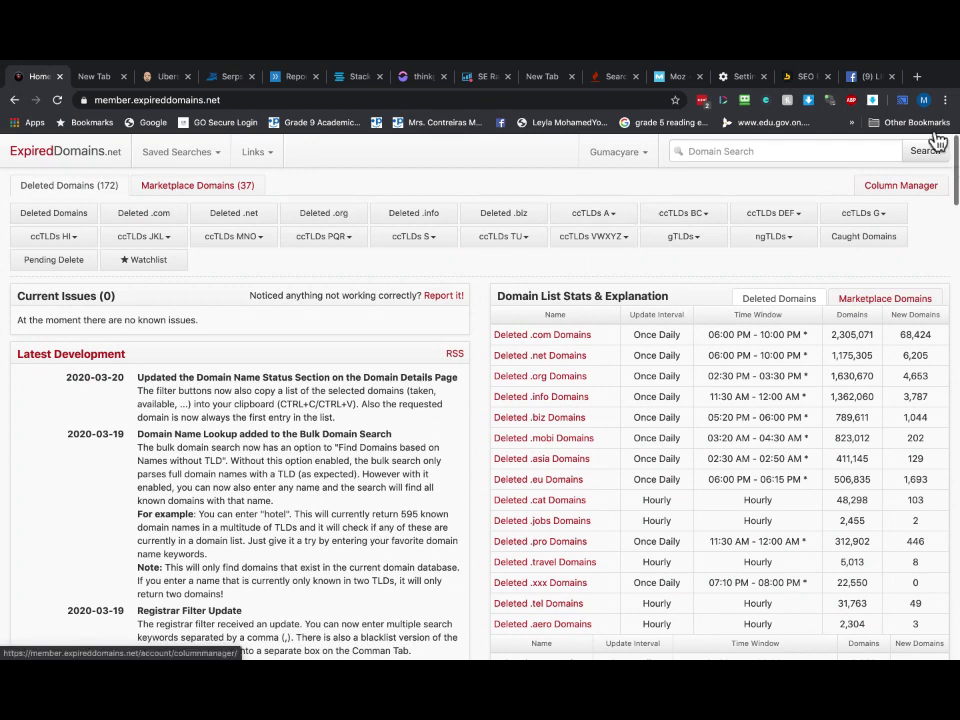
{"action": "scroll", "coordinate": [867, 224], "scroll_direction": "up", "scroll_amount": 1}
{"action": "scroll", "coordinate": [760, 224], "scroll_direction": "down", "scroll_amount": 2}
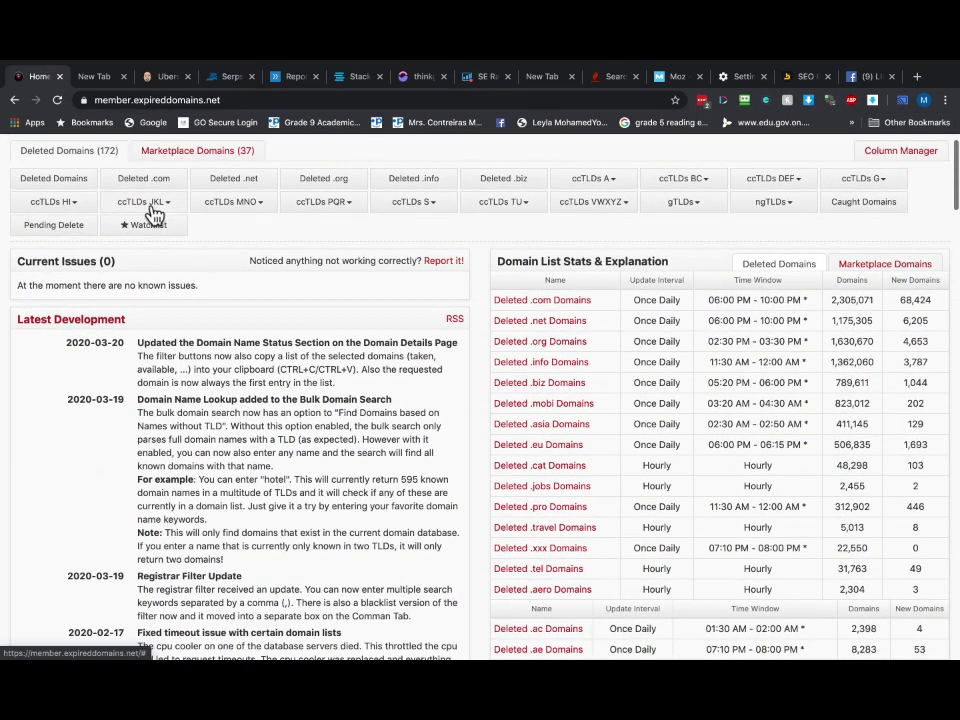
{"action": "scroll", "coordinate": [150, 205], "scroll_direction": "up", "scroll_amount": 3}
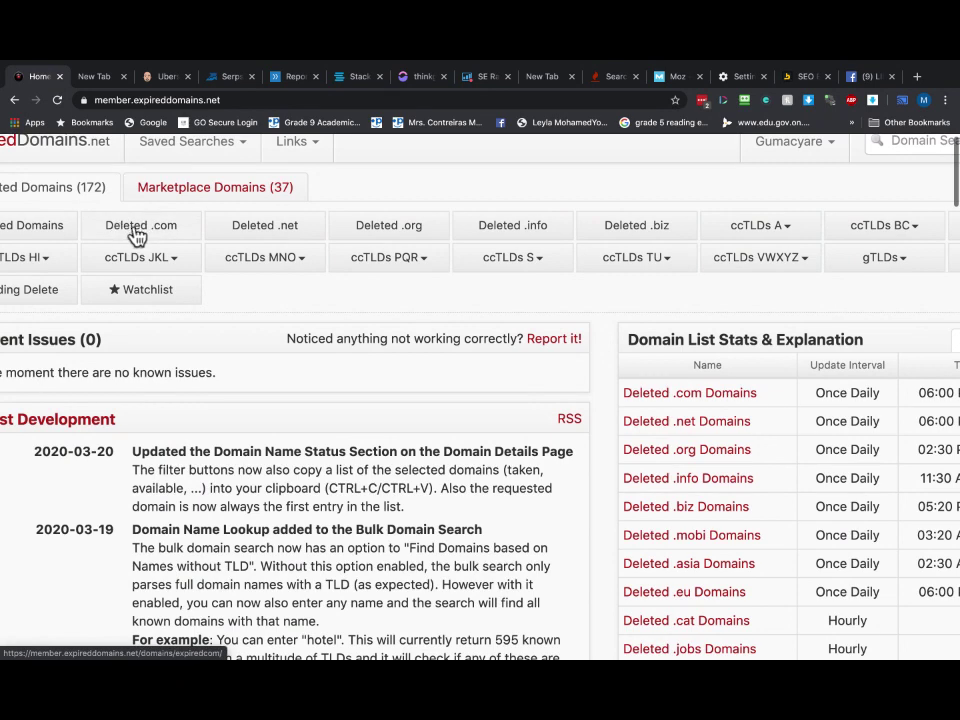
{"action": "scroll", "coordinate": [632, 380], "scroll_direction": "down", "scroll_amount": 3}
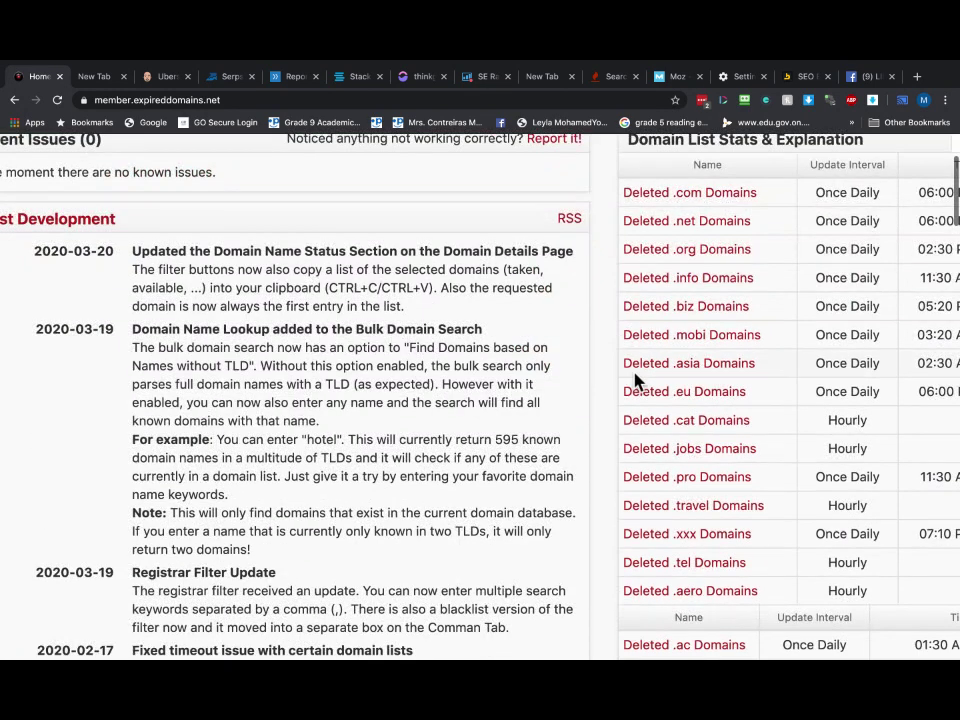
{"action": "scroll", "coordinate": [903, 366], "scroll_direction": "right", "scroll_amount": 4}
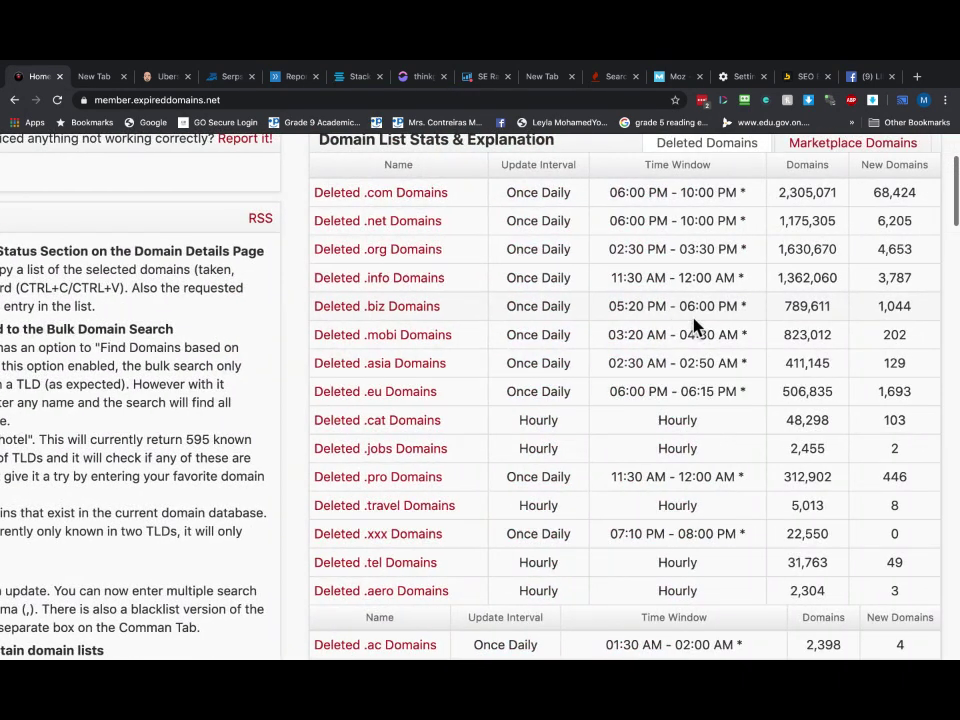
{"action": "scroll", "coordinate": [671, 221], "scroll_direction": "up", "scroll_amount": 3}
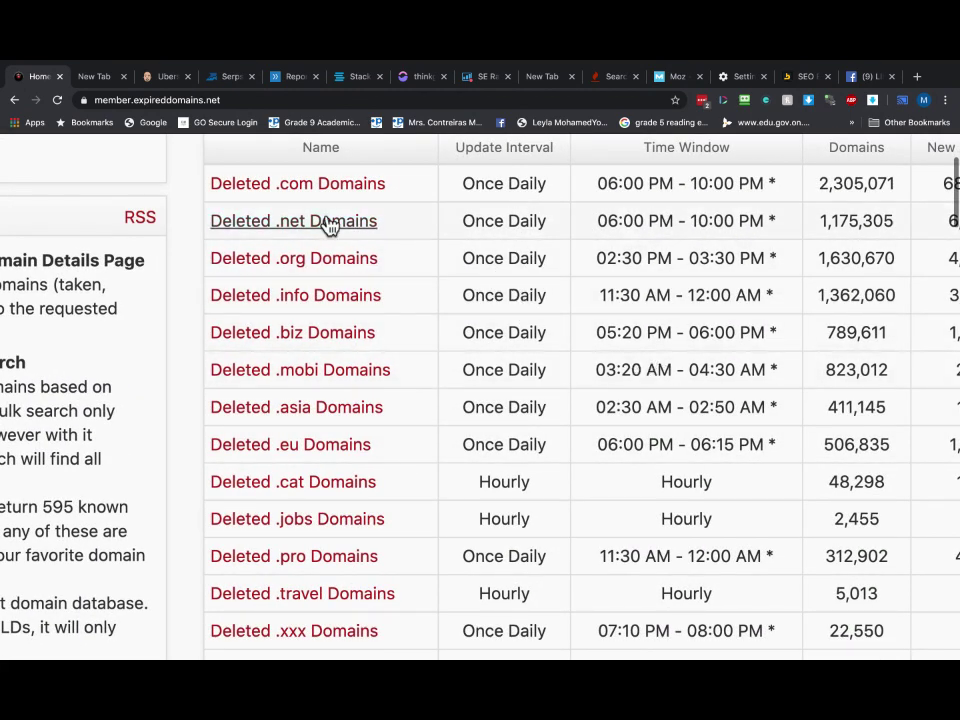
Find the Deleted .ca Domains row in the Domain List Stats table and highlight its time window.
{"action": "scroll", "coordinate": [402, 285], "scroll_direction": "down", "scroll_amount": 2}
{"action": "scroll", "coordinate": [396, 375], "scroll_direction": "down", "scroll_amount": 3}
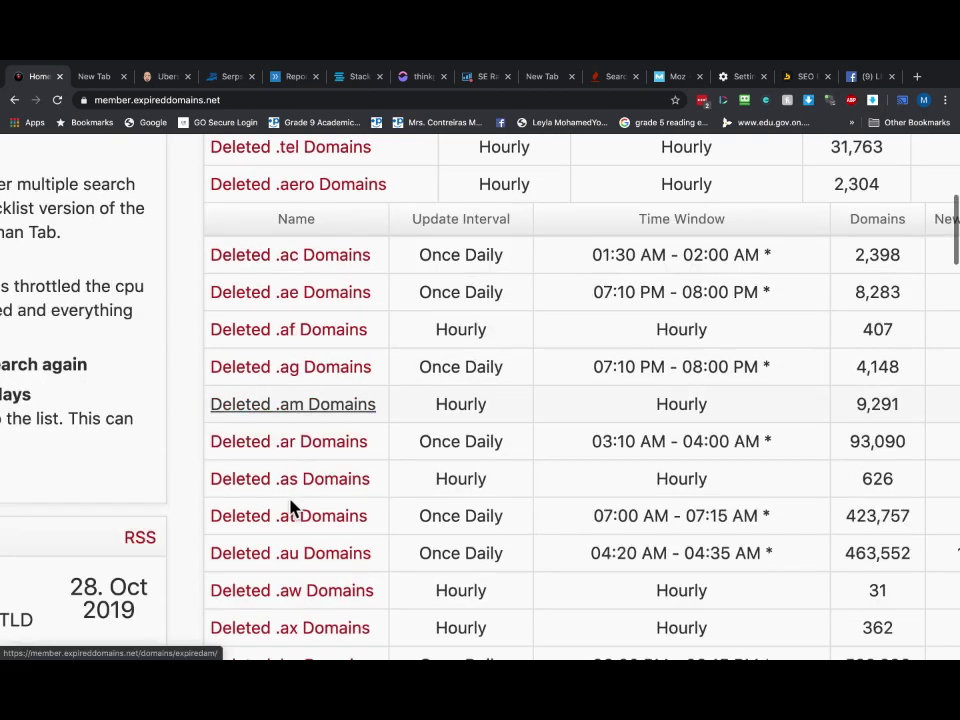
{"action": "scroll", "coordinate": [440, 515], "scroll_direction": "down", "scroll_amount": 10}
{"action": "scroll", "coordinate": [440, 515], "scroll_direction": "down", "scroll_amount": 3}
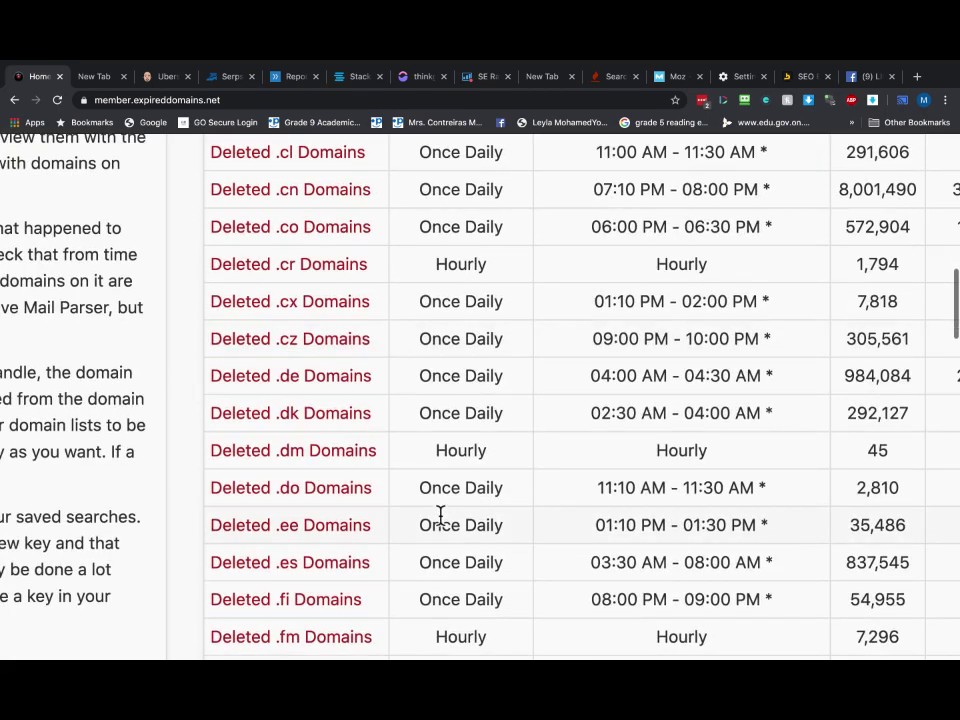
{"action": "scroll", "coordinate": [440, 520], "scroll_direction": "up", "scroll_amount": 2}
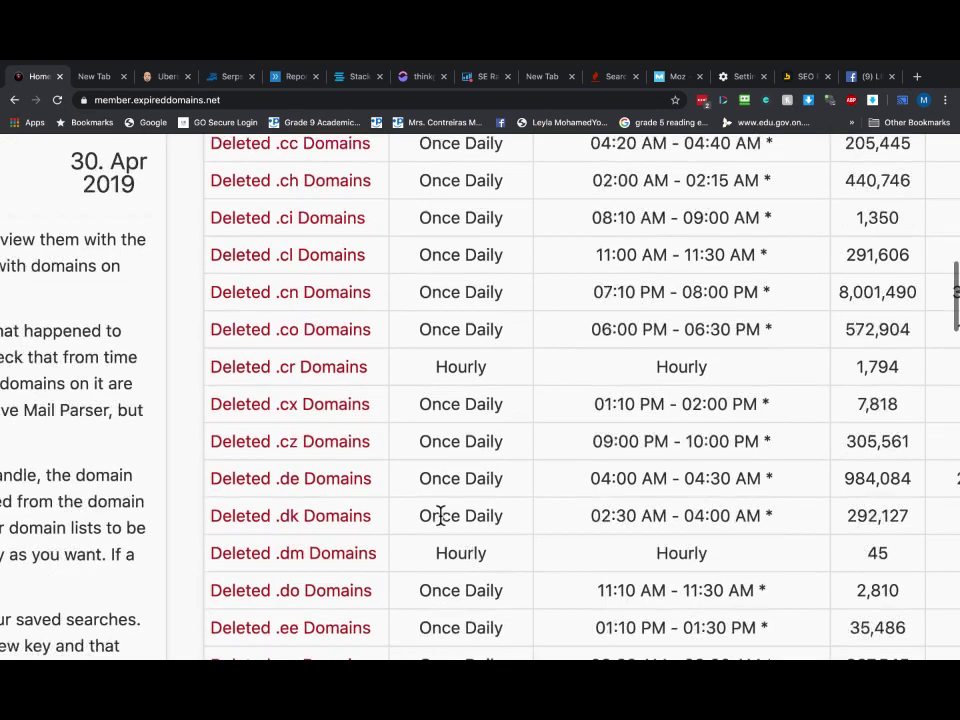
{"action": "scroll", "coordinate": [318, 314], "scroll_direction": "up", "scroll_amount": 2}
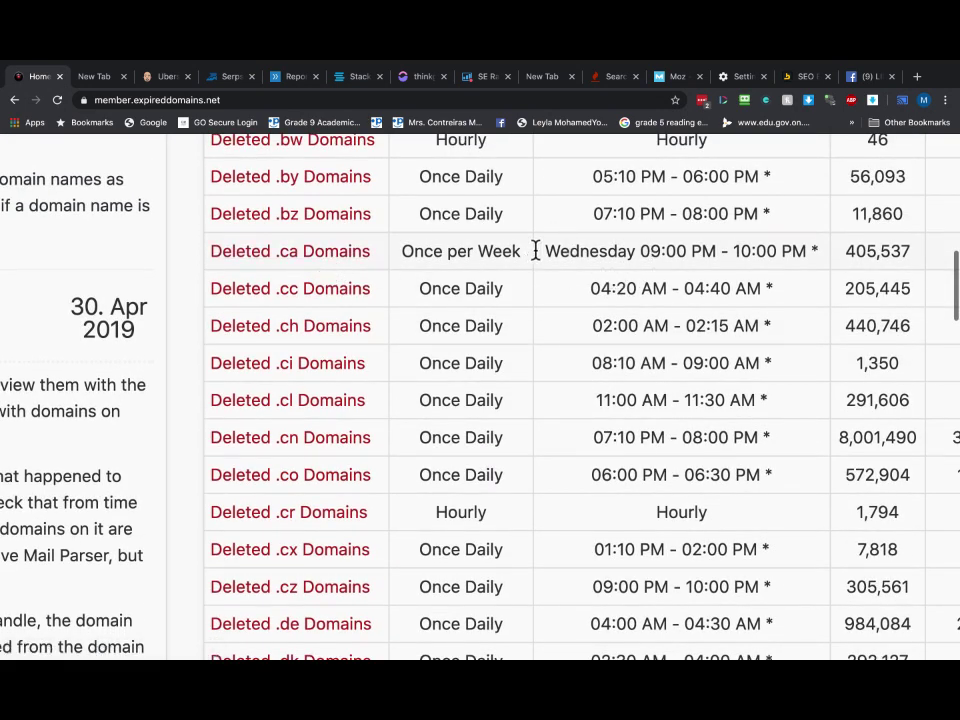
{"action": "left_click_drag", "start_coordinate": [548, 251], "coordinate": [793, 251]}
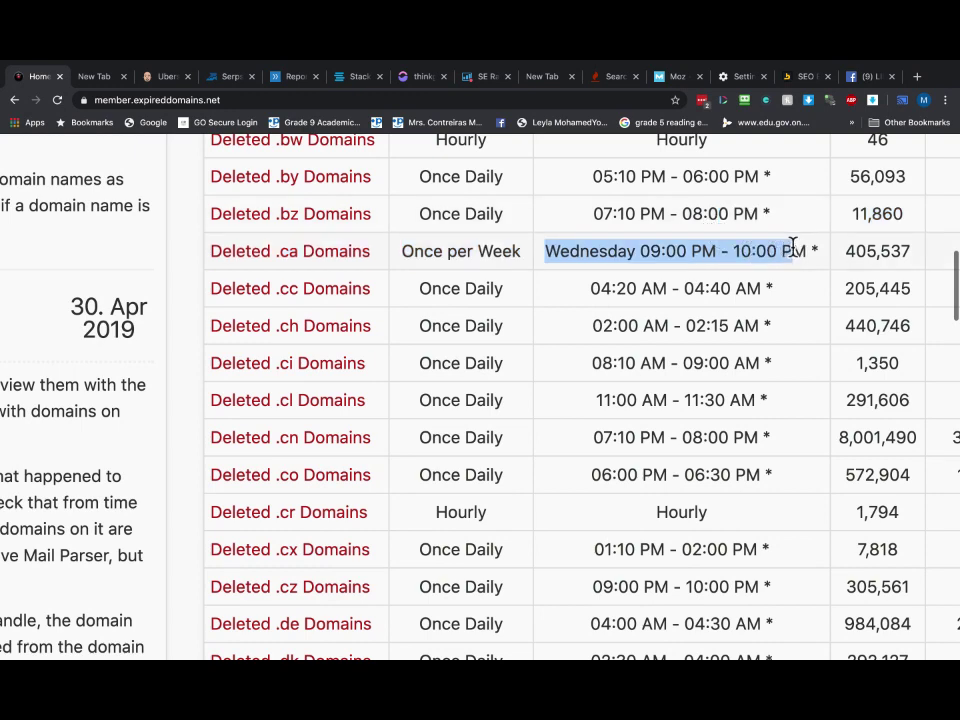
Reduce the page magnification and highlight the number of domains in the Deleted .ca Domains row.
{"action": "scroll", "coordinate": [799, 245], "scroll_direction": "up", "scroll_amount": 10}
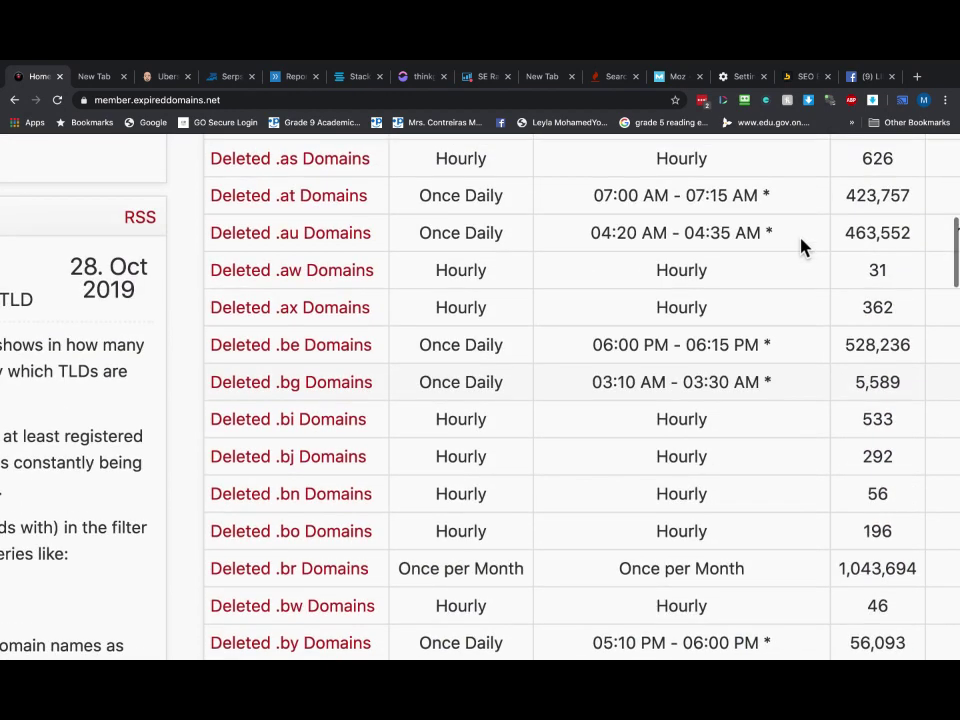
{"action": "key", "text": "super+minus"}
{"action": "key", "text": "super+minus"}
{"action": "key", "text": "super+minus"}
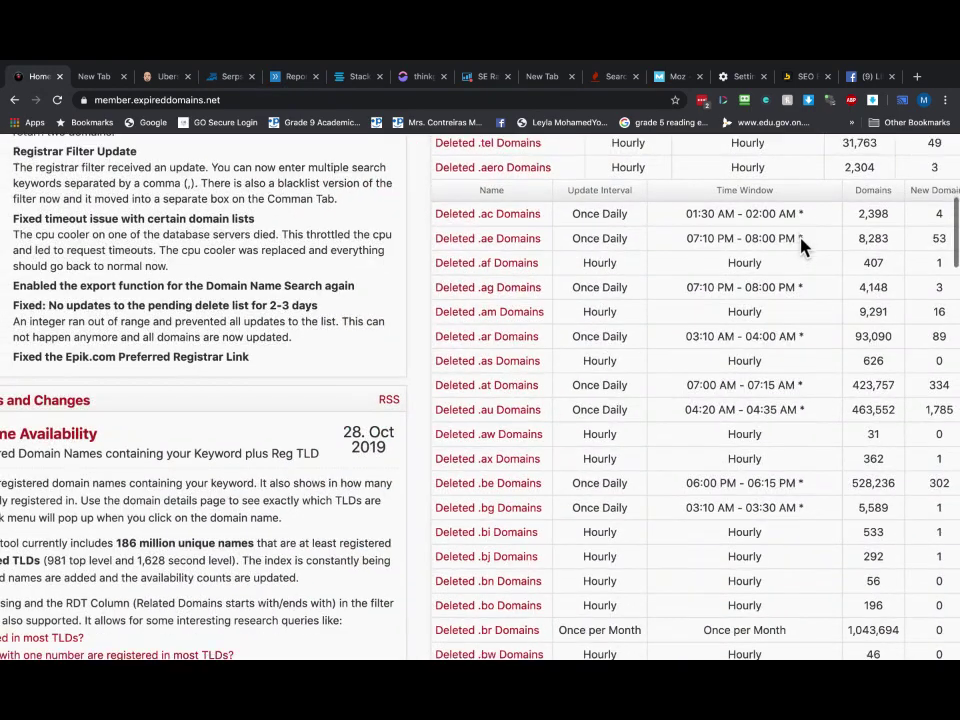
{"action": "left_click_drag", "start_coordinate": [852, 492], "coordinate": [905, 497]}
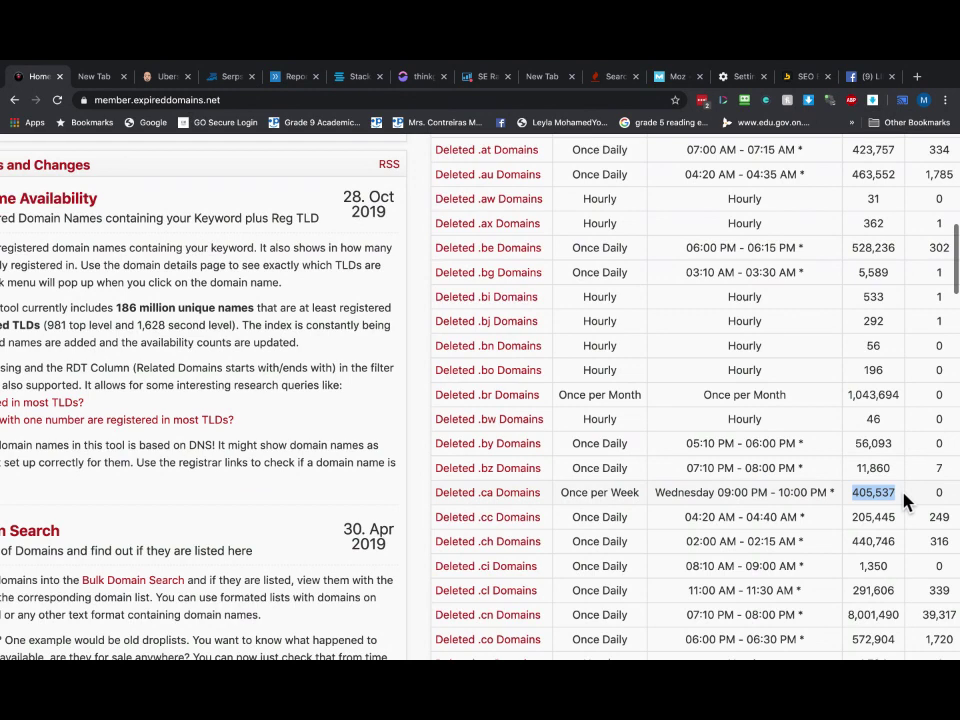
{"action": "scroll", "coordinate": [904, 497], "scroll_direction": "down", "scroll_amount": 1}
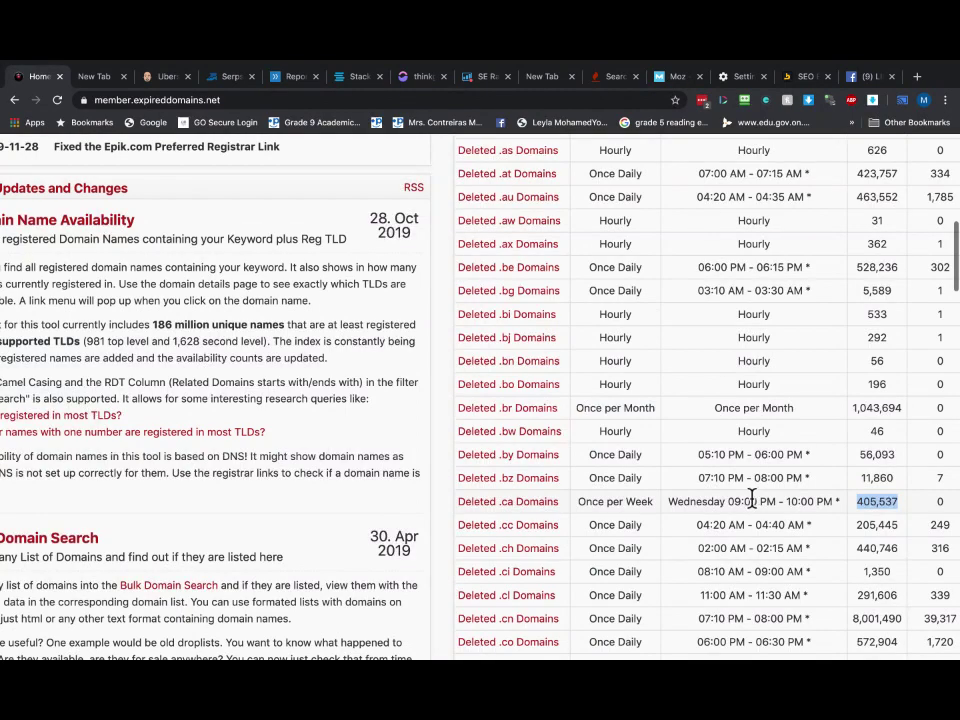
{"action": "scroll", "coordinate": [752, 500], "scroll_direction": "up", "scroll_amount": 1}
Open the Deleted .ca Domains list from the country-code TLDs starting with B and C.
{"action": "scroll", "coordinate": [752, 500], "scroll_direction": "up", "scroll_amount": 10}
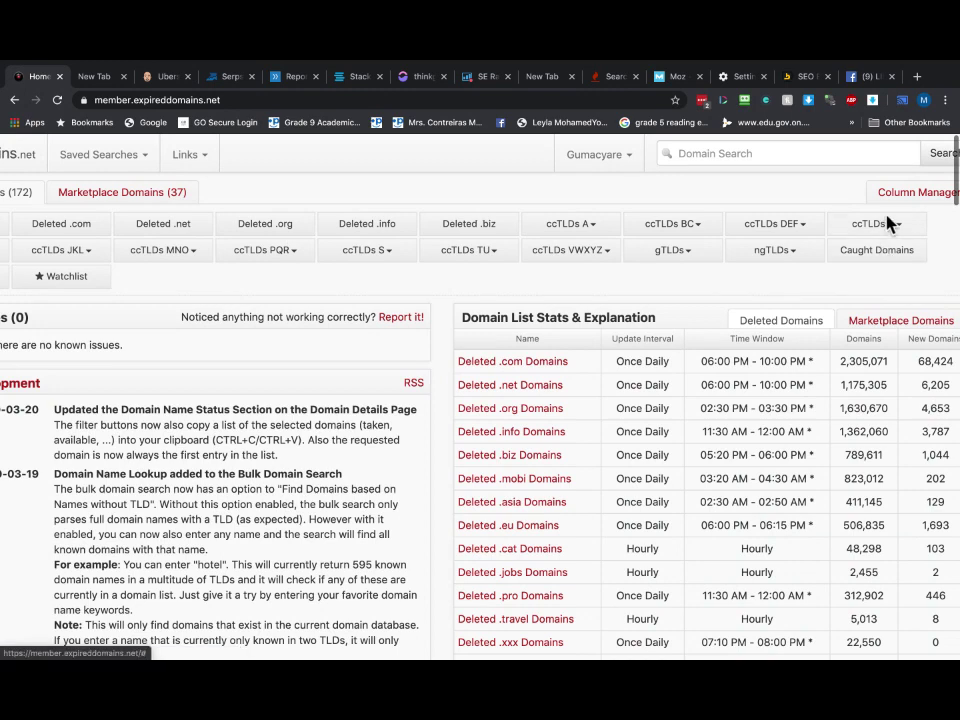
{"action": "scroll", "coordinate": [604, 236], "scroll_direction": "up", "scroll_amount": 5}
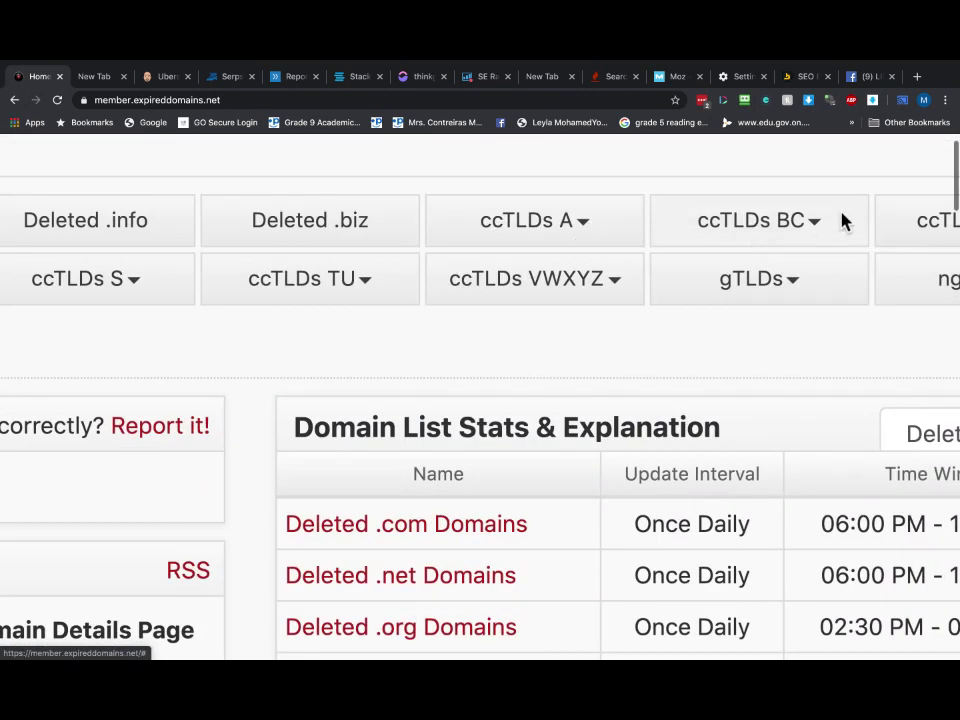
{"action": "left_click", "coordinate": [815, 238]}
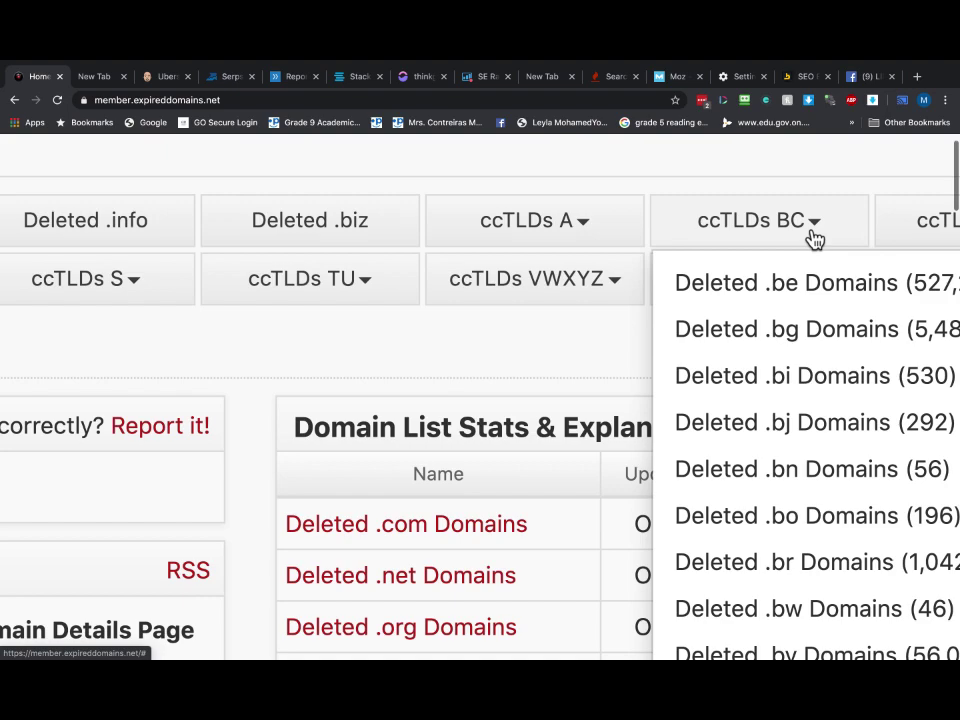
{"action": "scroll", "coordinate": [815, 238], "scroll_direction": "down", "scroll_amount": 5}
{"action": "scroll", "coordinate": [816, 414], "scroll_direction": "up", "scroll_amount": 5}
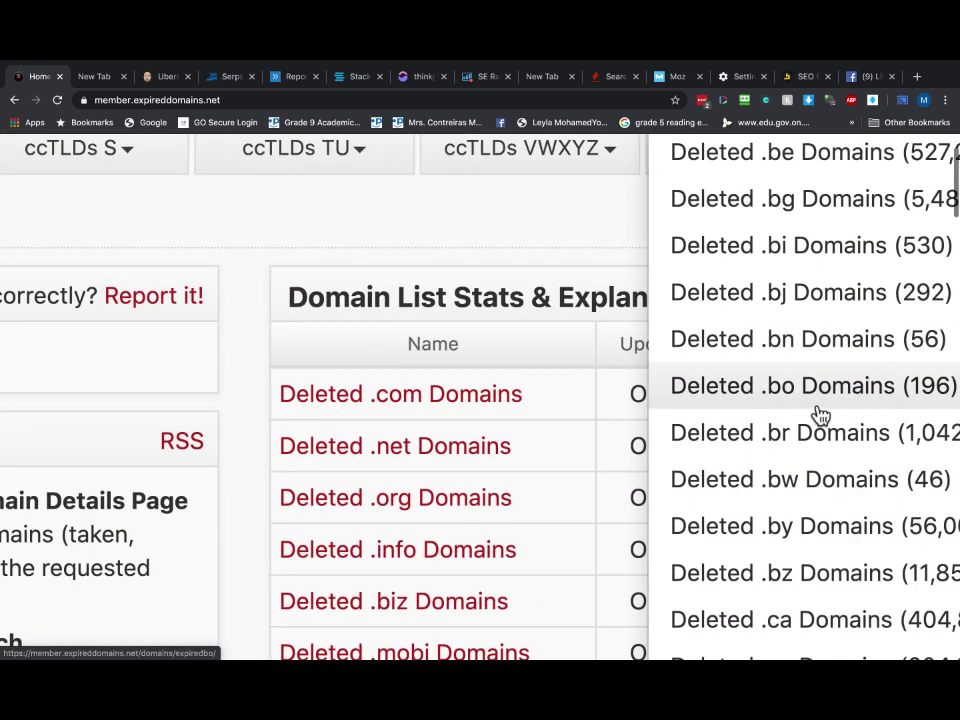
{"action": "scroll", "coordinate": [816, 414], "scroll_direction": "down", "scroll_amount": 5}
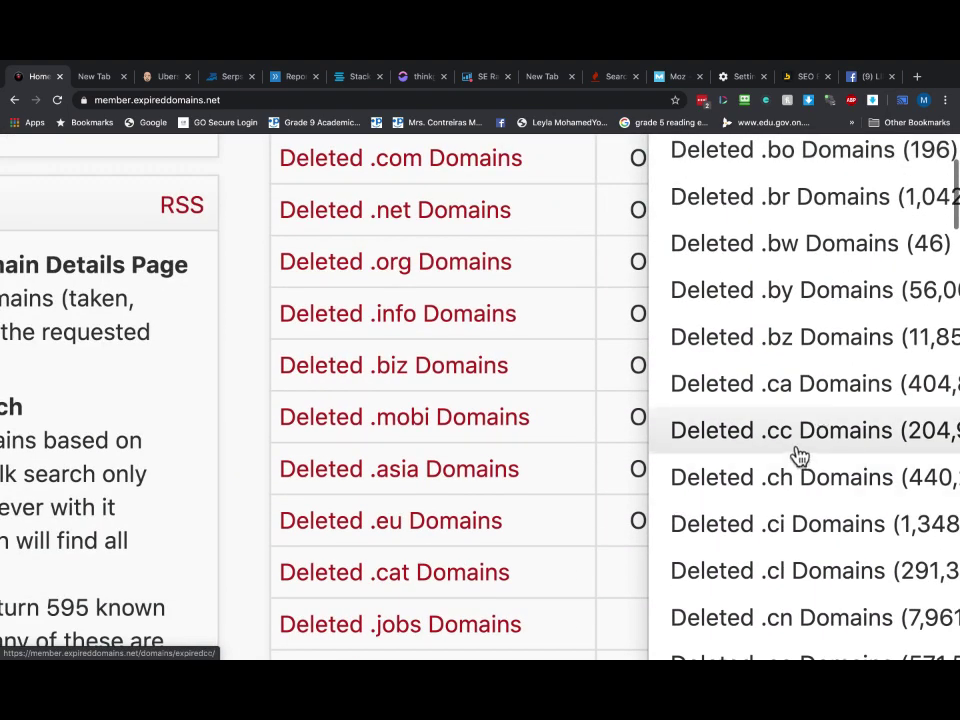
{"action": "scroll", "coordinate": [798, 455], "scroll_direction": "right", "scroll_amount": 3}
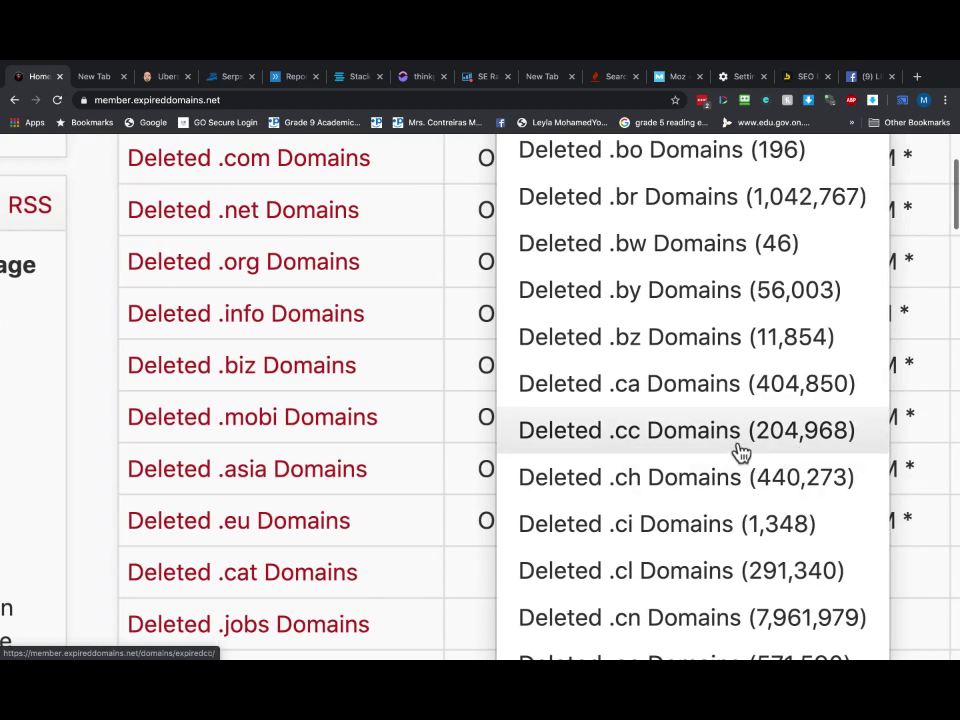
{"action": "left_click", "coordinate": [760, 398]}
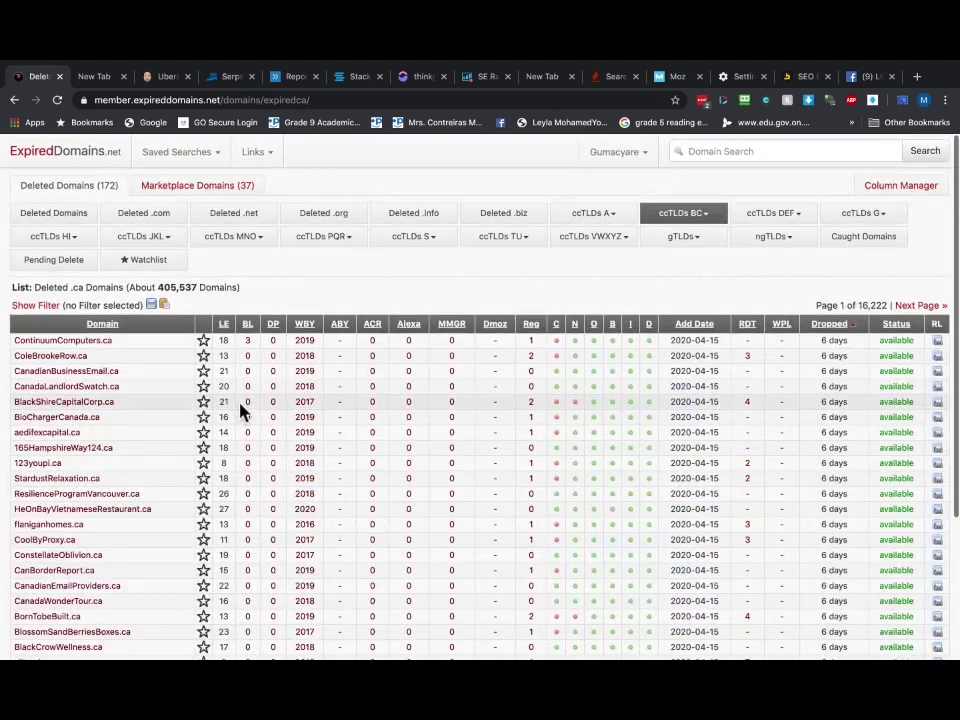
Examine the columns of the deleted .ca domains table across its full width, including the Dropped and Status columns.
{"action": "scroll", "coordinate": [313, 370], "scroll_direction": "up", "scroll_amount": 5}
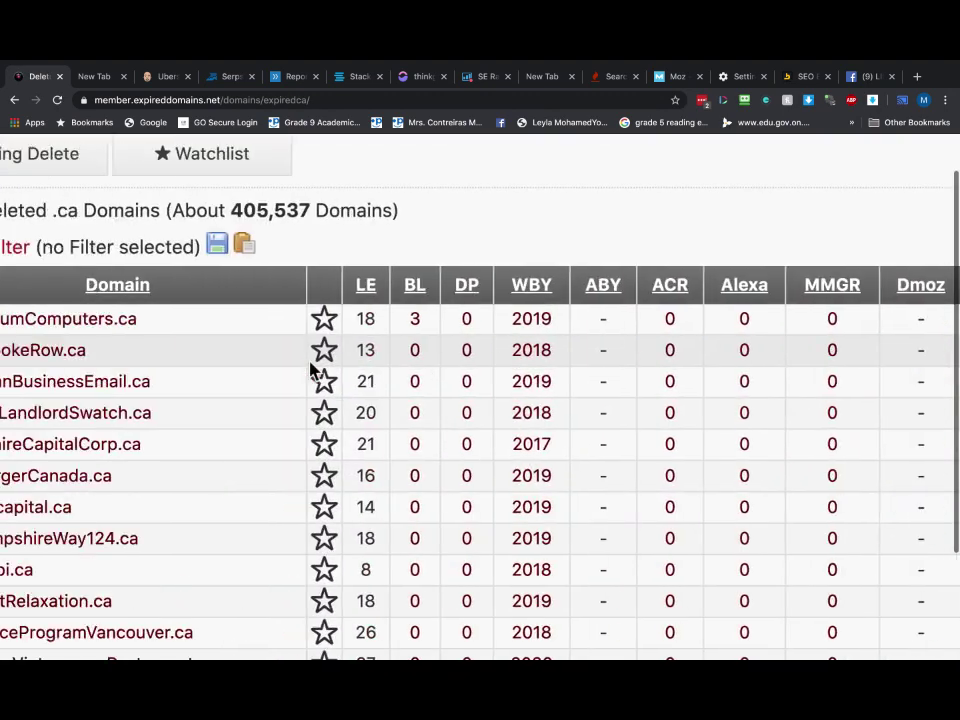
{"action": "scroll", "coordinate": [396, 369], "scroll_direction": "down", "scroll_amount": 2}
{"action": "scroll", "coordinate": [870, 469], "scroll_direction": "right", "scroll_amount": 5}
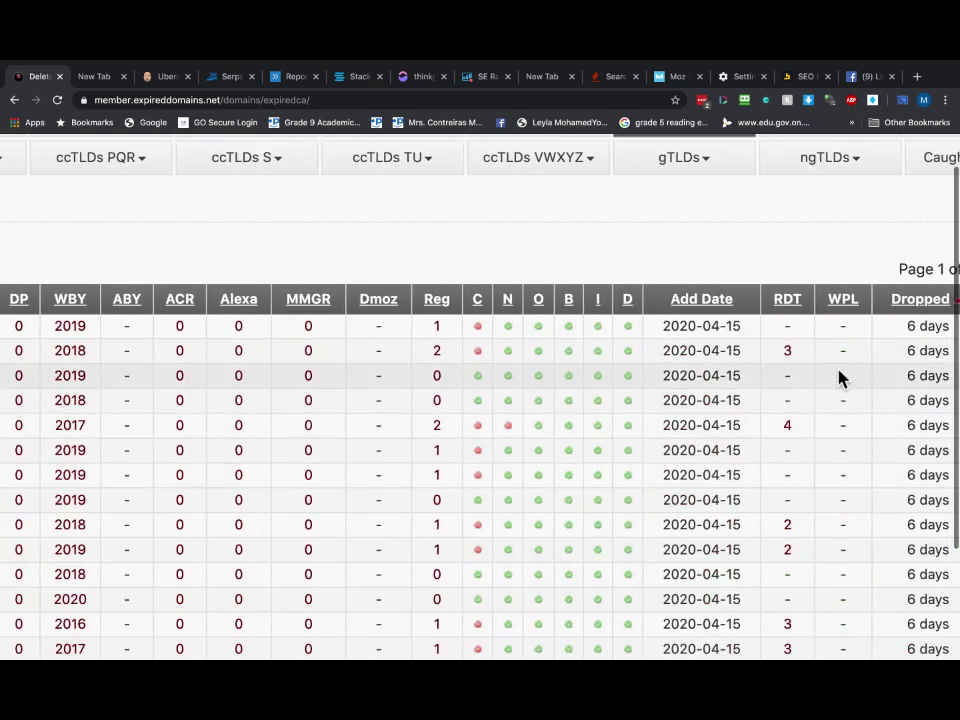
{"action": "scroll", "coordinate": [843, 378], "scroll_direction": "right", "scroll_amount": 2}
{"action": "scroll", "coordinate": [816, 465], "scroll_direction": "down", "scroll_amount": 5}
{"action": "scroll", "coordinate": [816, 465], "scroll_direction": "left", "scroll_amount": 1}
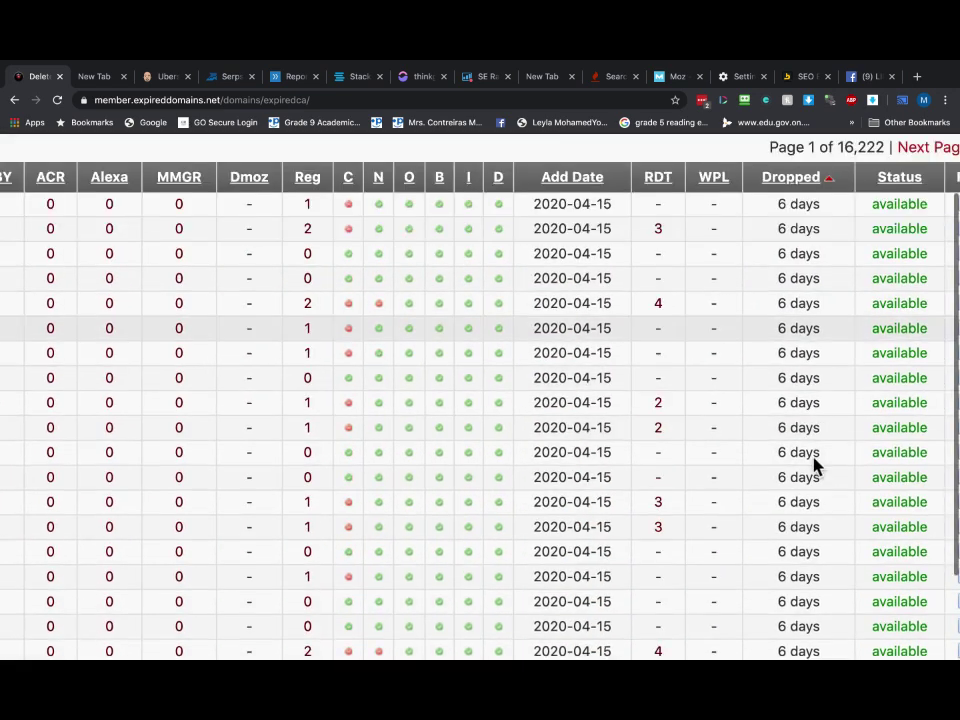
{"action": "scroll", "coordinate": [815, 458], "scroll_direction": "down", "scroll_amount": 2}
{"action": "scroll", "coordinate": [814, 457], "scroll_direction": "up", "scroll_amount": 5}
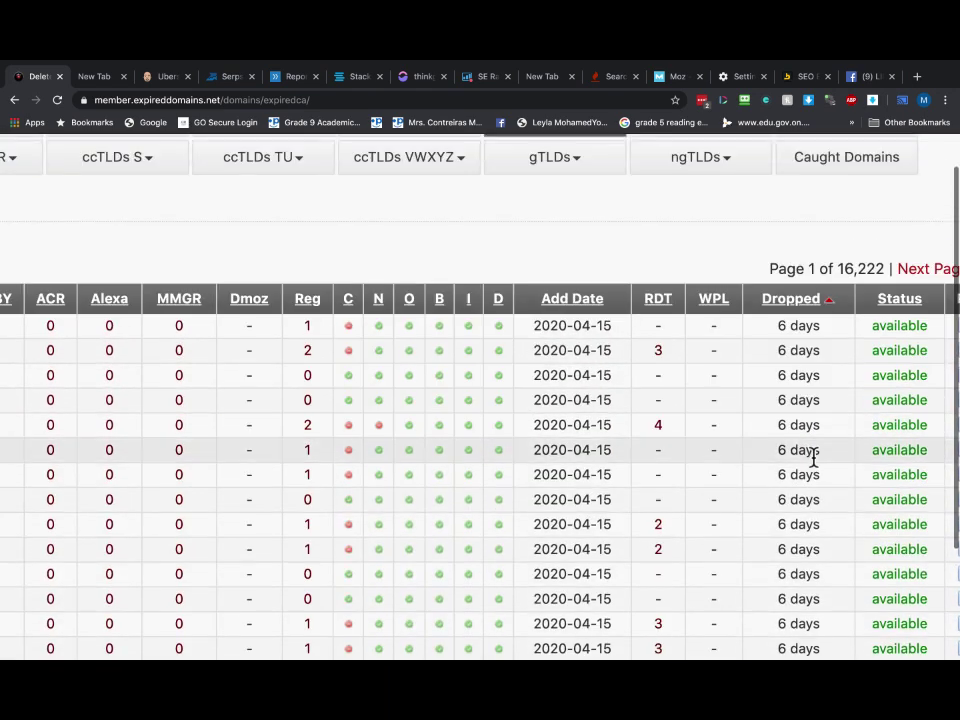
{"action": "scroll", "coordinate": [816, 465], "scroll_direction": "left", "scroll_amount": 8}
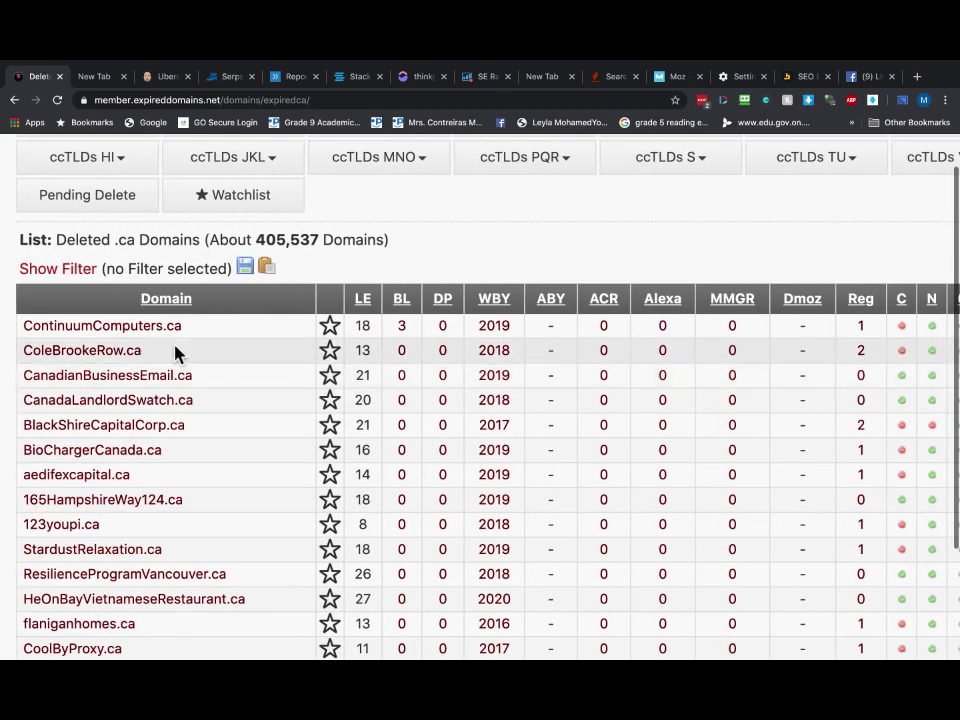
Enlarge the deleted .ca list and read through its domain names with their LE, BL, DP and WBY values.
{"action": "key", "text": "super+equal"}
{"action": "key", "text": "super+equal"}
{"action": "scroll", "coordinate": [178, 356], "scroll_direction": "down", "scroll_amount": 3}
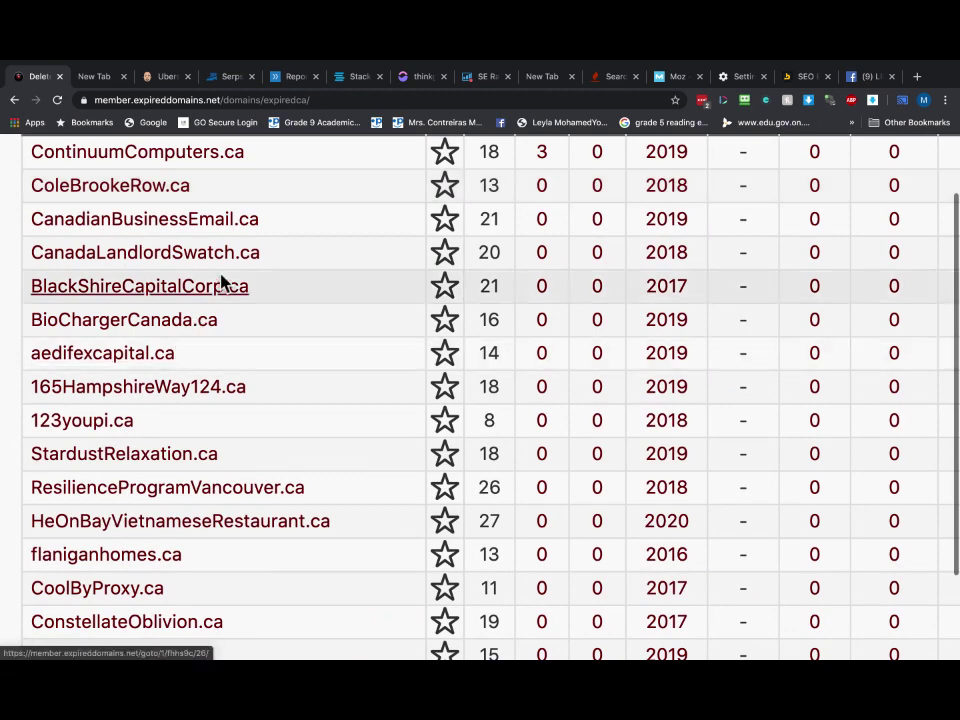
{"action": "scroll", "coordinate": [288, 510], "scroll_direction": "down", "scroll_amount": 3}
{"action": "scroll", "coordinate": [294, 491], "scroll_direction": "down", "scroll_amount": 6}
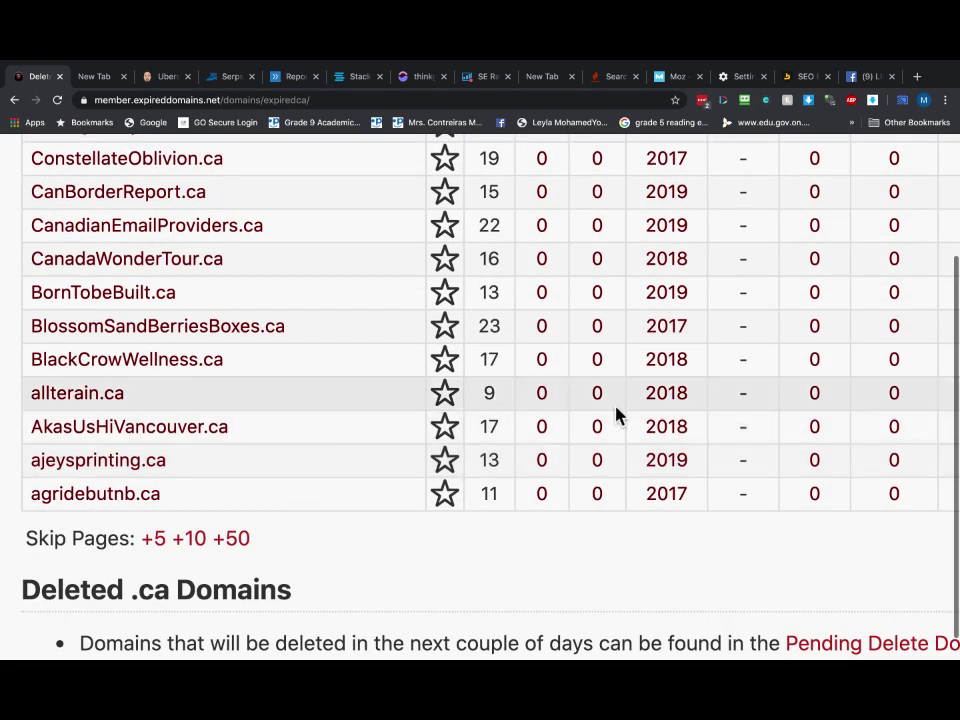
{"action": "scroll", "coordinate": [617, 410], "scroll_direction": "up", "scroll_amount": 10}
{"action": "scroll", "coordinate": [570, 538], "scroll_direction": "down", "scroll_amount": 5}
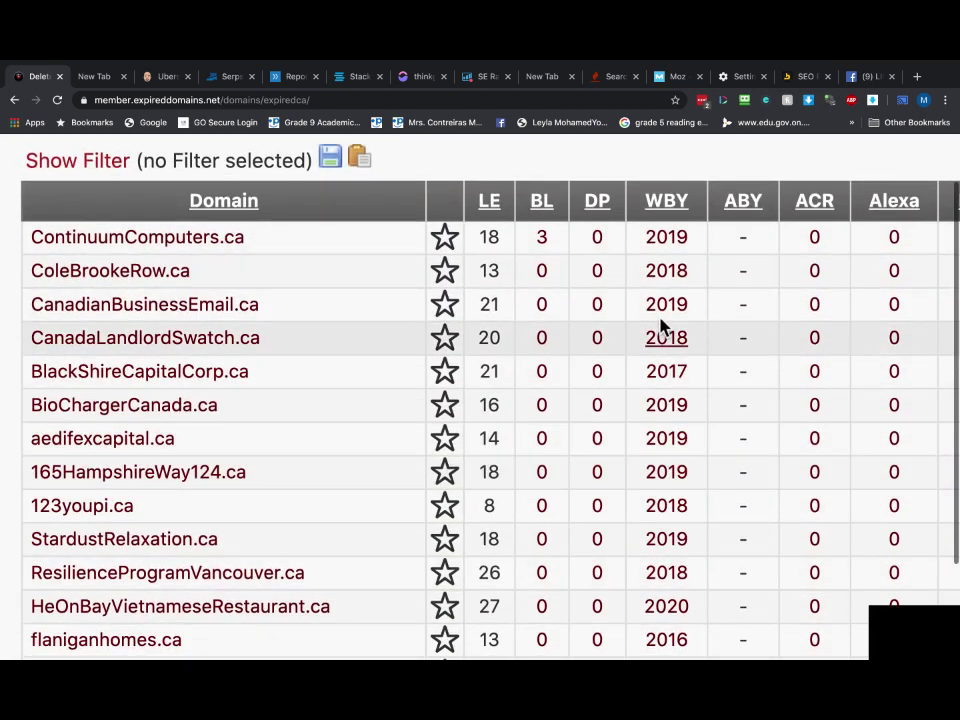
{"action": "scroll", "coordinate": [555, 235], "scroll_direction": "up", "scroll_amount": 3}
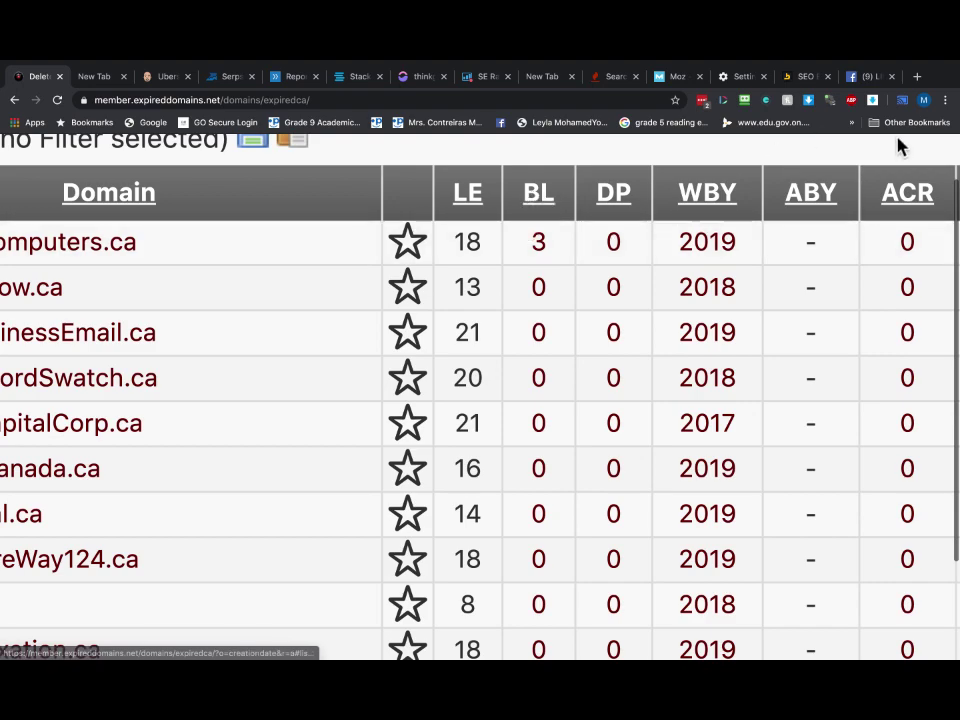
Switch to the Facebook group and find the live broadcast post "Buying domains the better way".
{"action": "left_click", "coordinate": [866, 77]}
{"action": "key", "text": "ctrl+0"}
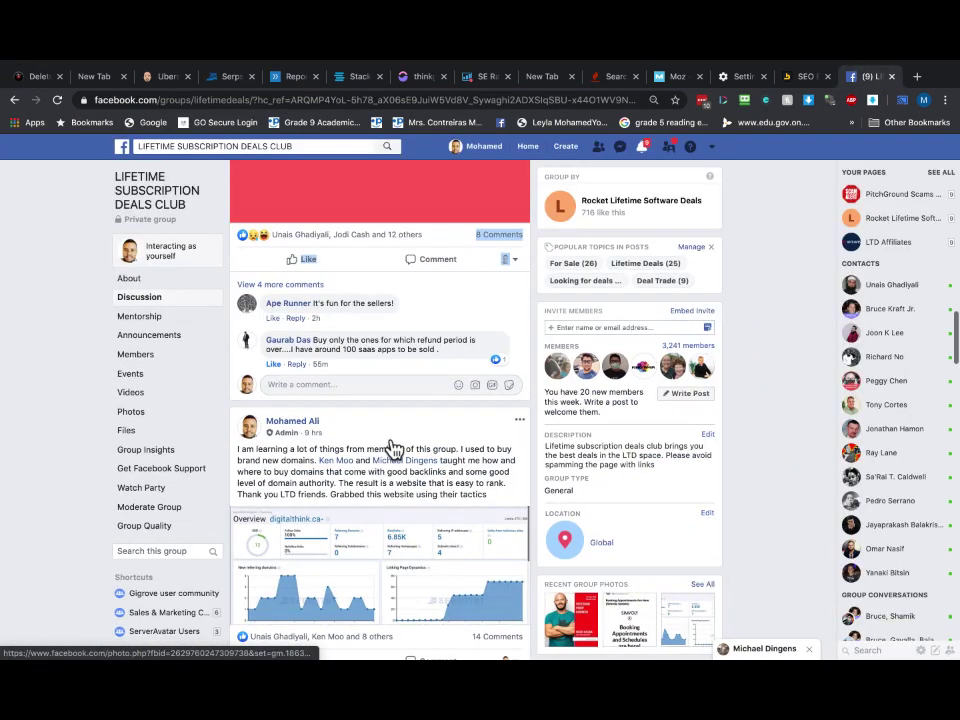
{"action": "scroll", "coordinate": [394, 449], "scroll_direction": "up", "scroll_amount": 20}
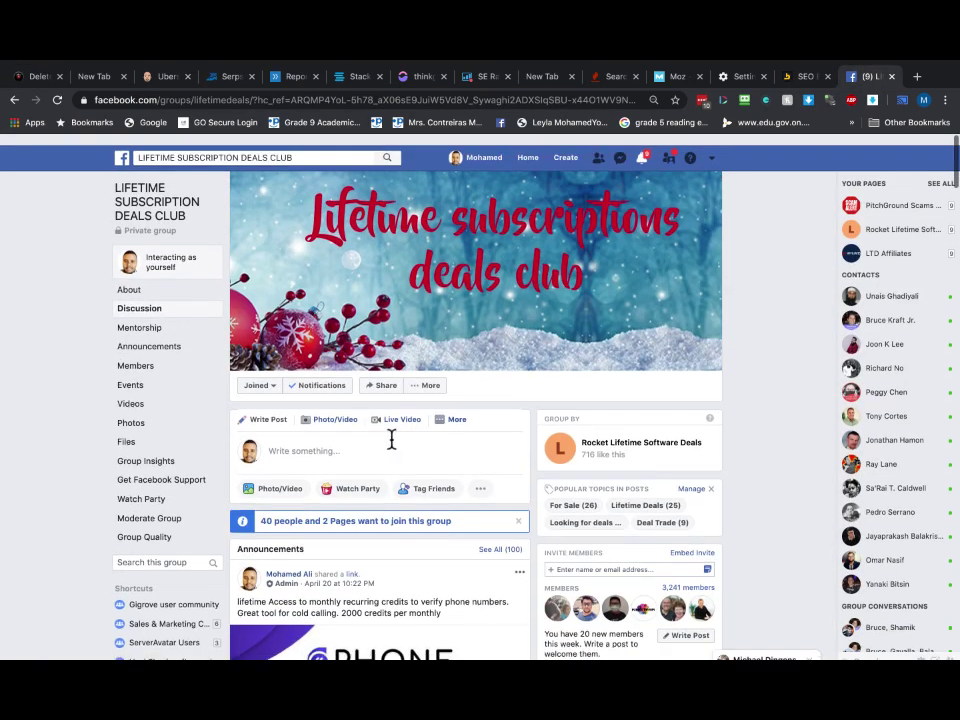
{"action": "scroll", "coordinate": [391, 439], "scroll_direction": "down", "scroll_amount": 10}
{"action": "scroll", "coordinate": [392, 446], "scroll_direction": "up", "scroll_amount": 3}
{"action": "scroll", "coordinate": [392, 447], "scroll_direction": "down", "scroll_amount": 1}
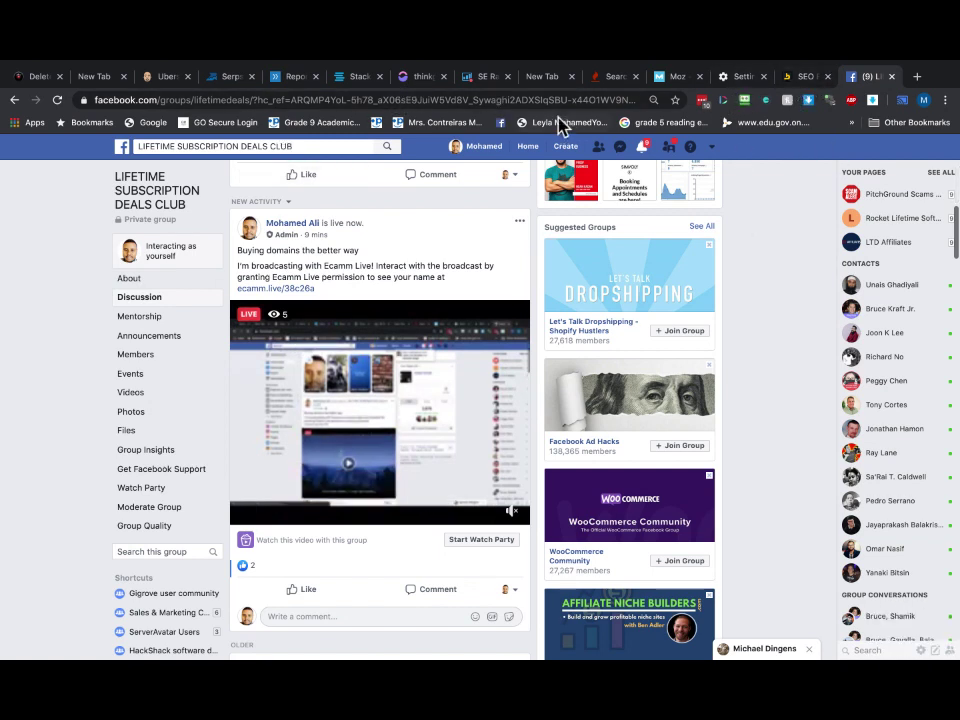
Return to ExpiredDomains.net and sort the deleted .ca domains by backlinks (BL), highest first.
{"action": "left_click", "coordinate": [34, 72]}
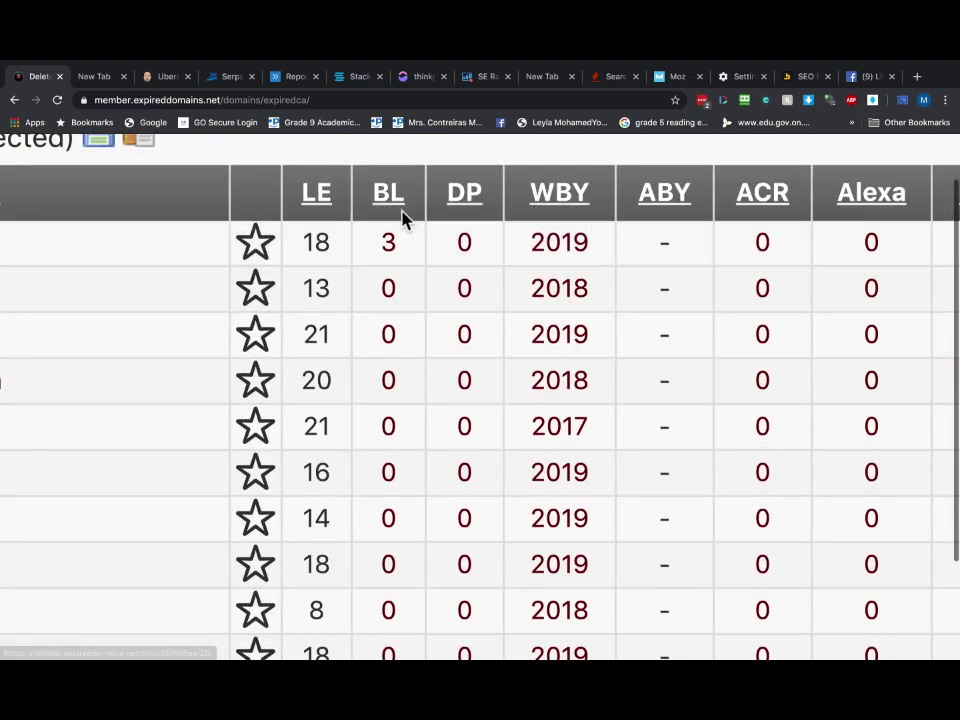
{"action": "left_click", "coordinate": [390, 205]}
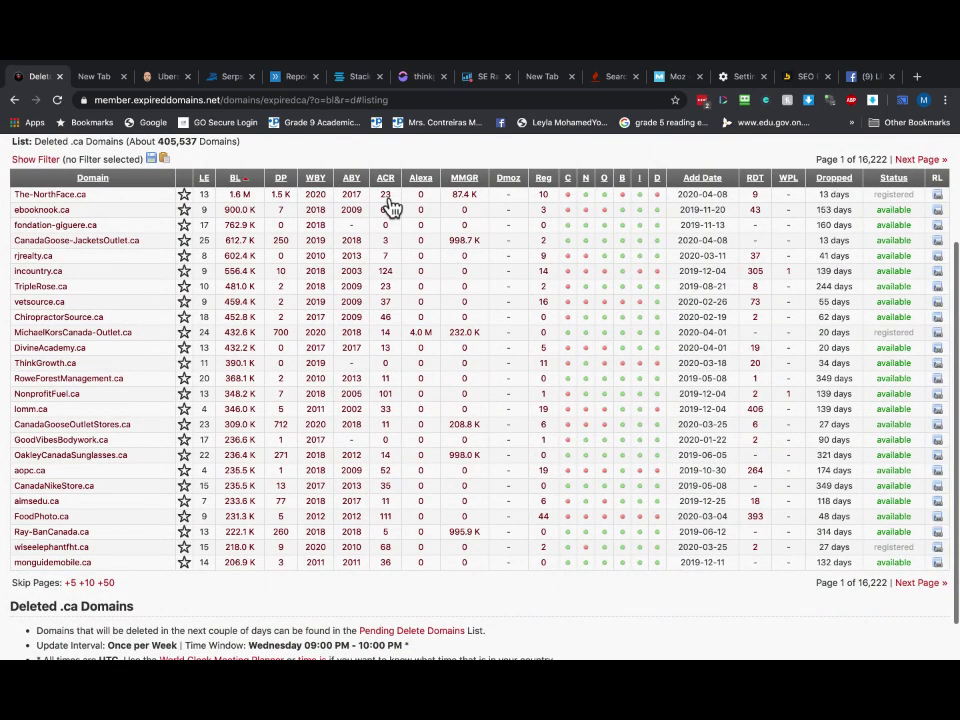
{"action": "scroll", "coordinate": [331, 229], "scroll_direction": "up", "scroll_amount": 5}
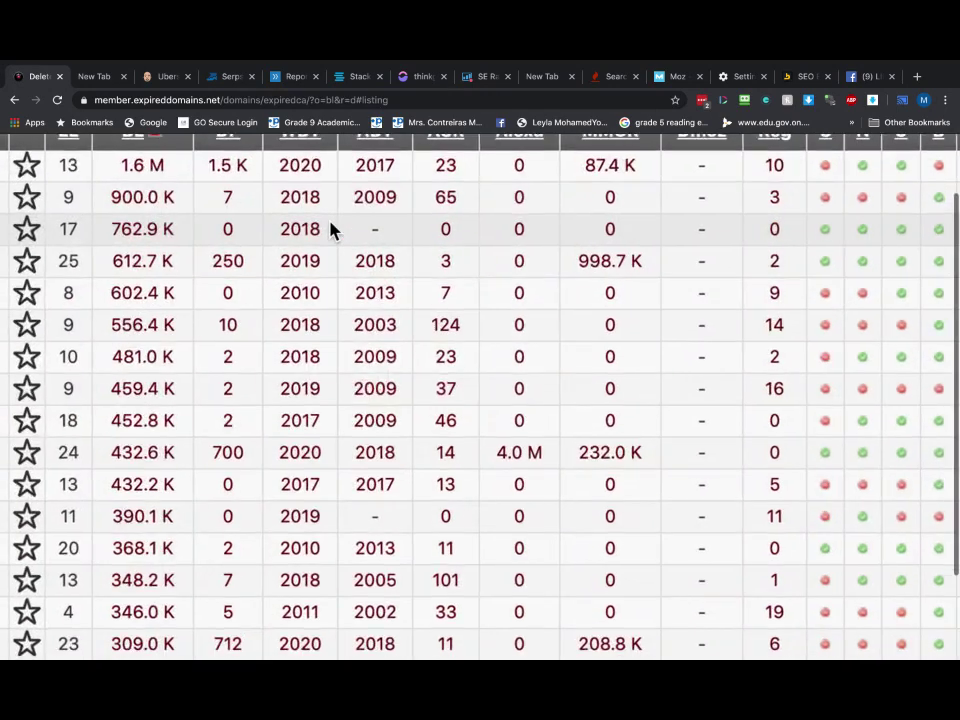
{"action": "scroll", "coordinate": [331, 229], "scroll_direction": "down", "scroll_amount": 5}
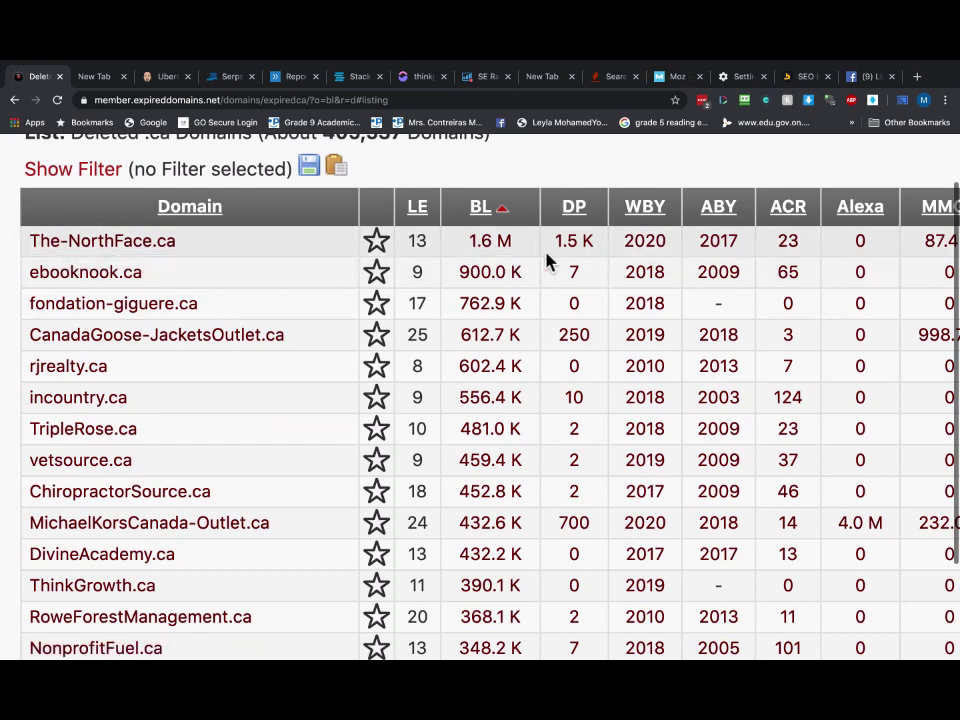
Reduce the magnification and examine the domain names and metrics in the backlink-sorted .ca list.
{"action": "scroll", "coordinate": [546, 260], "scroll_direction": "right", "scroll_amount": 4}
{"action": "key", "text": "super+minus"}
{"action": "key", "text": "super+minus"}
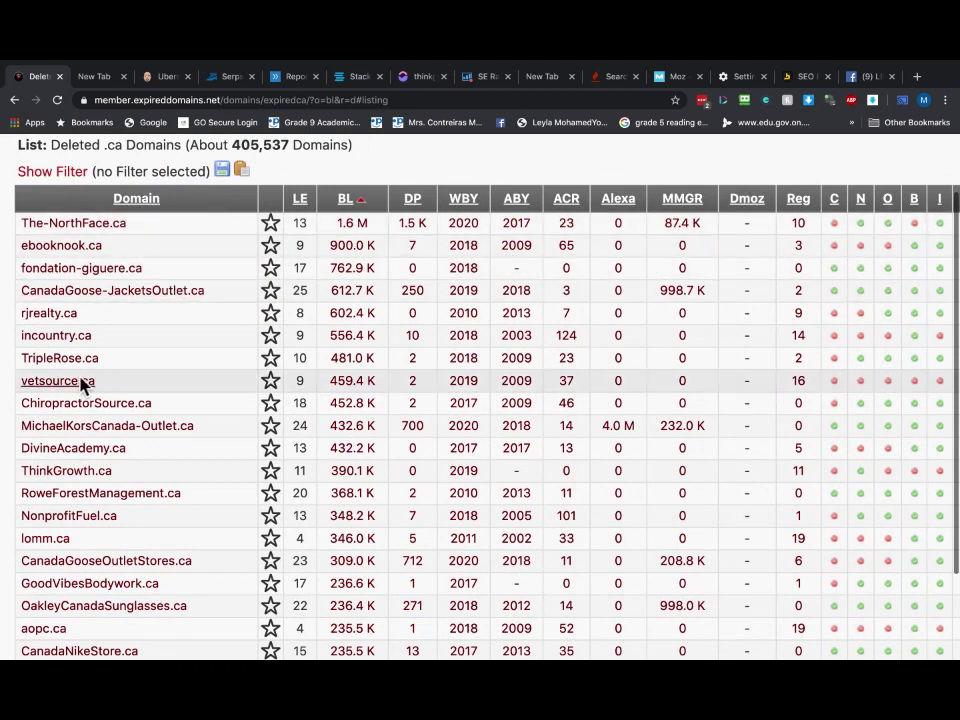
{"action": "scroll", "coordinate": [135, 358], "scroll_direction": "down", "scroll_amount": 1}
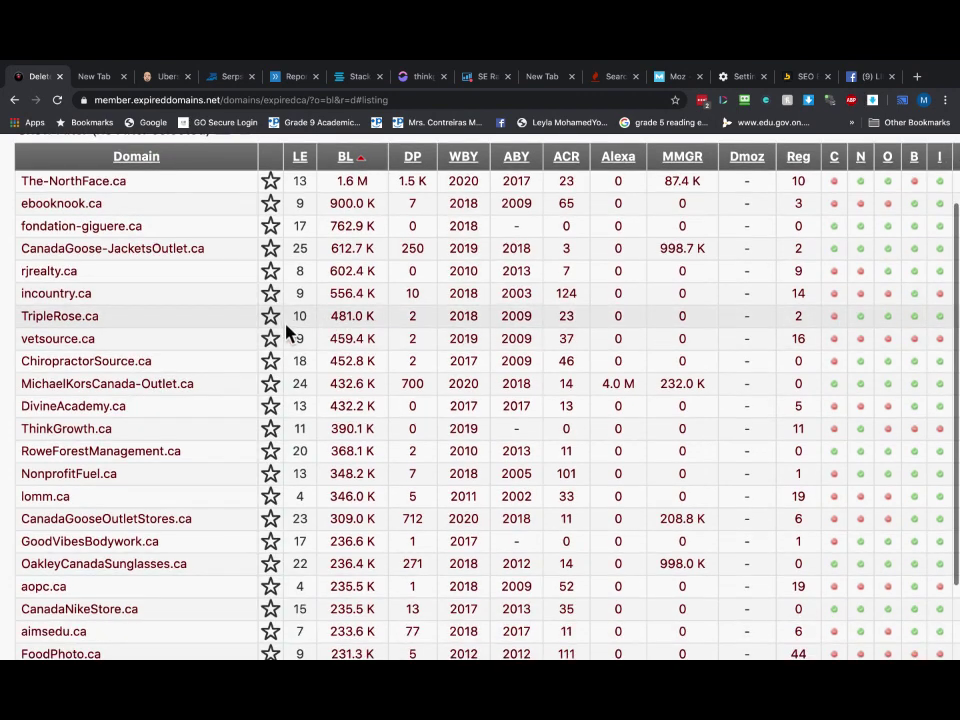
Go back to the default deleted .ca listing, look through its domains and update notes, and return to the backlink-sorted listing.
{"action": "scroll", "coordinate": [49, 329], "scroll_direction": "up", "scroll_amount": 3}
{"action": "scroll", "coordinate": [49, 329], "scroll_direction": "left", "scroll_amount": 5}
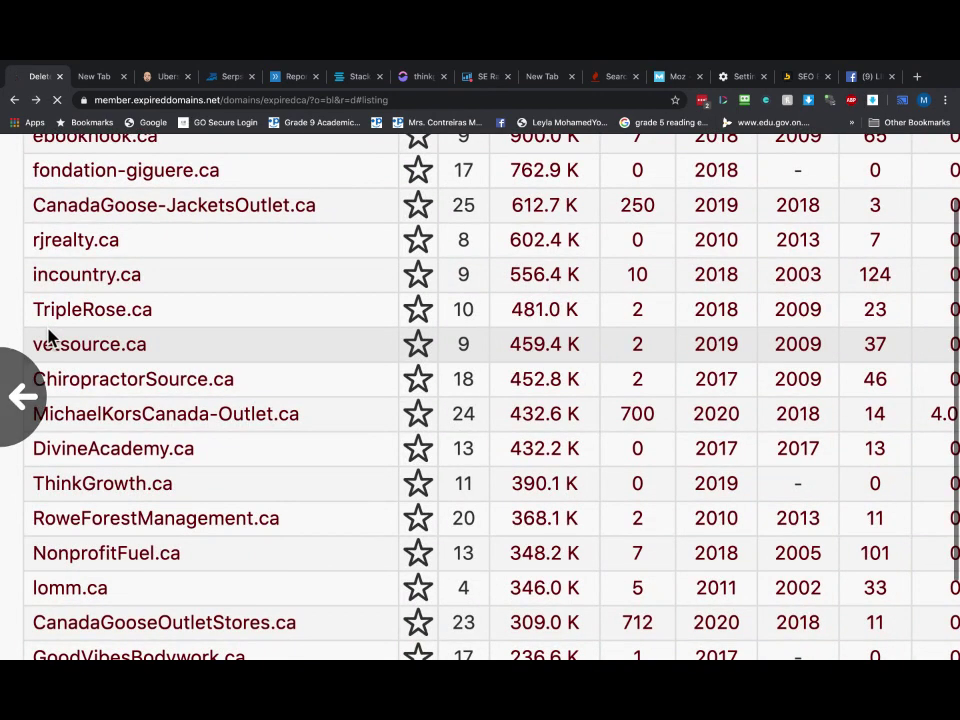
{"action": "scroll", "coordinate": [322, 364], "scroll_direction": "down", "scroll_amount": 3}
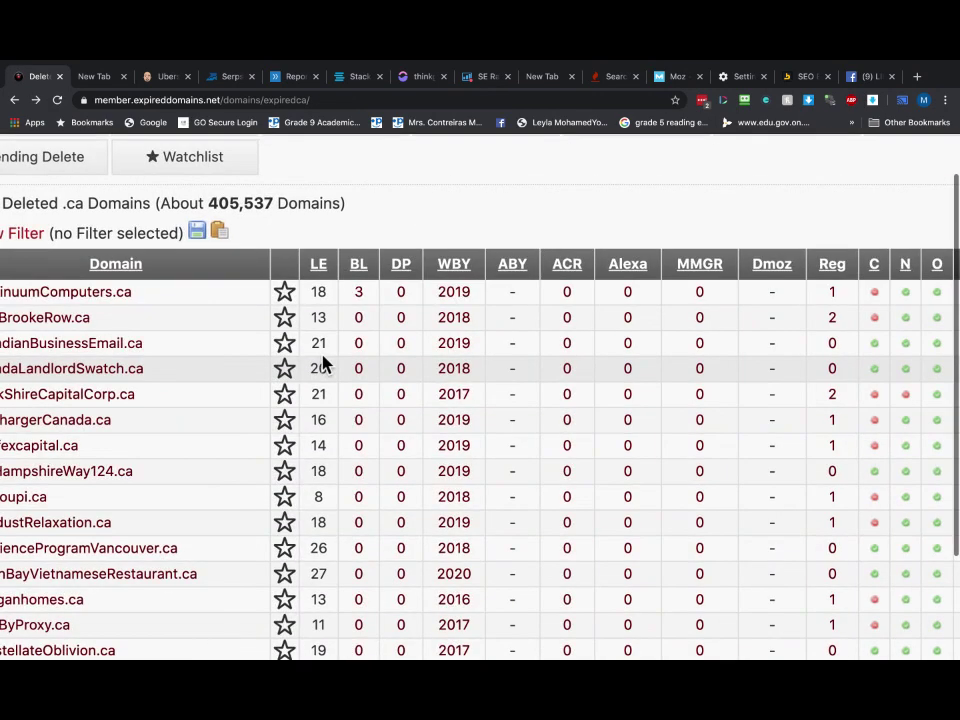
{"action": "scroll", "coordinate": [32, 422], "scroll_direction": "left", "scroll_amount": 3}
{"action": "scroll", "coordinate": [117, 360], "scroll_direction": "up", "scroll_amount": 3}
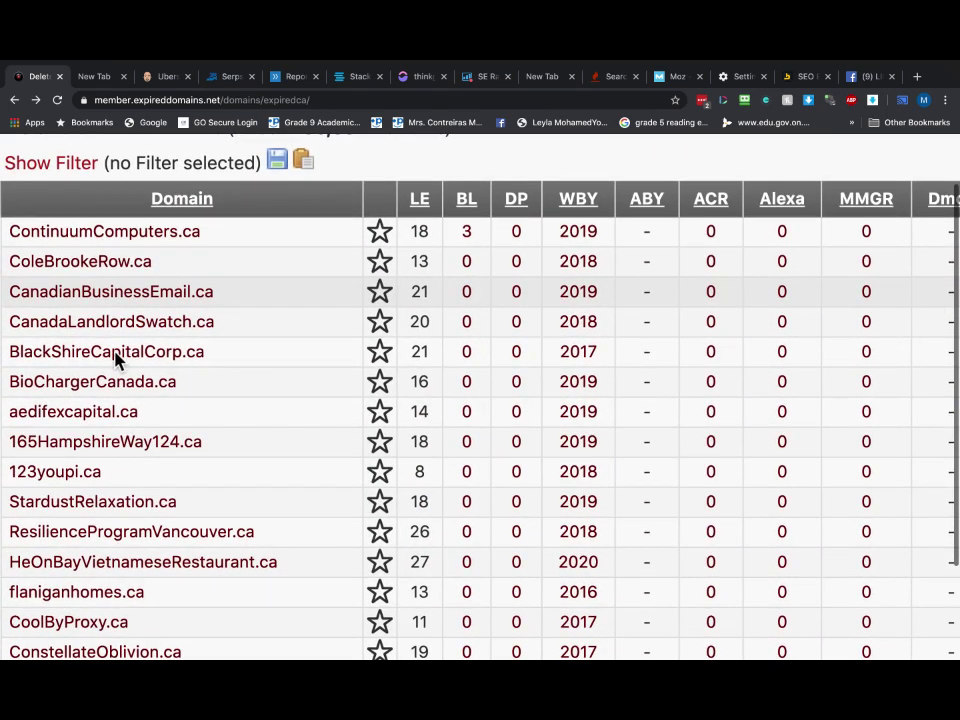
{"action": "scroll", "coordinate": [118, 362], "scroll_direction": "down", "scroll_amount": 5}
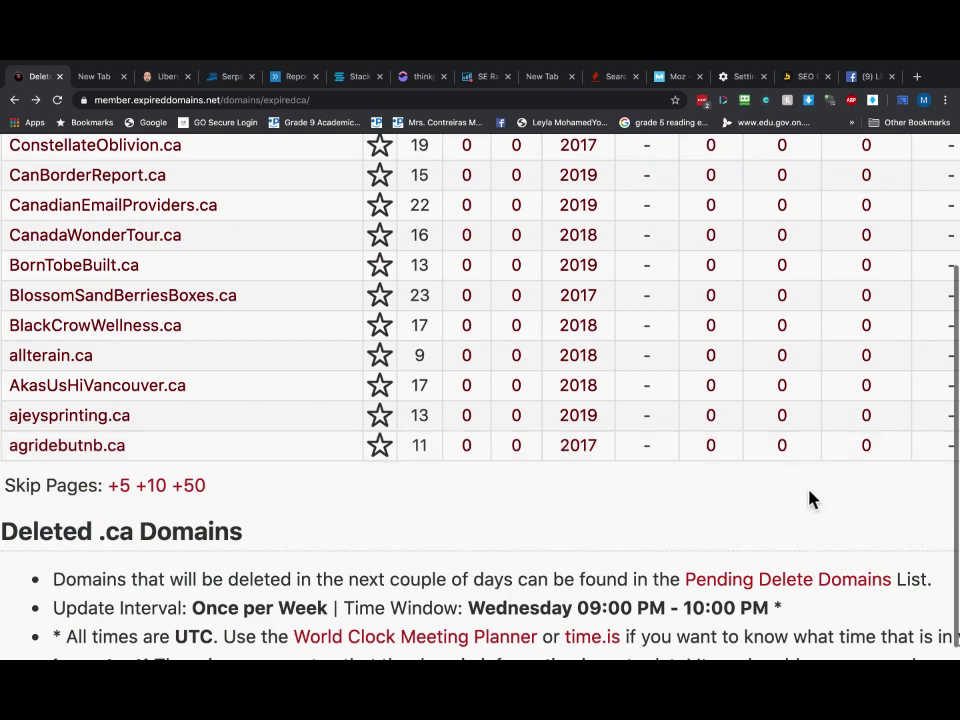
{"action": "scroll", "coordinate": [797, 499], "scroll_direction": "down", "scroll_amount": 5}
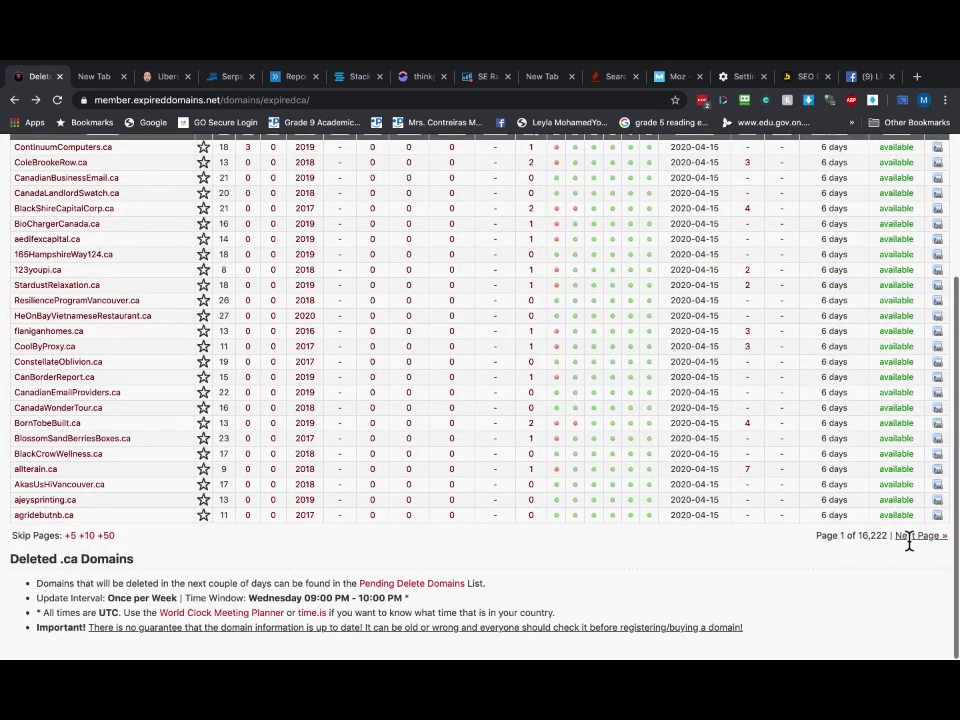
{"action": "scroll", "coordinate": [636, 490], "scroll_direction": "up", "scroll_amount": 1}
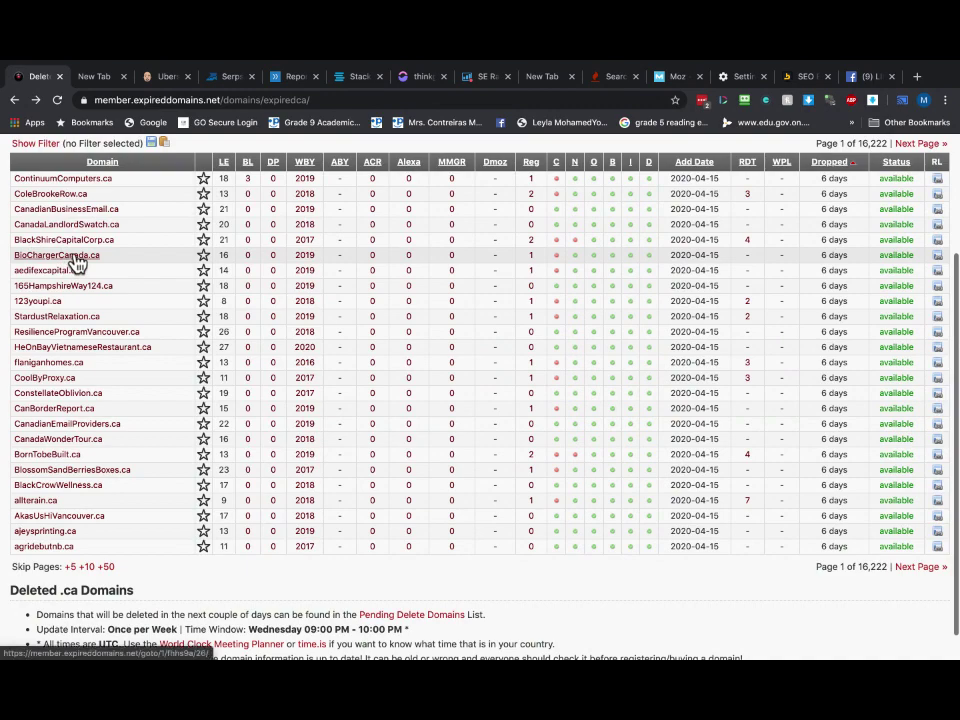
{"action": "scroll", "coordinate": [77, 260], "scroll_direction": "up", "scroll_amount": 2}
{"action": "scroll", "coordinate": [77, 260], "scroll_direction": "down", "scroll_amount": 2}
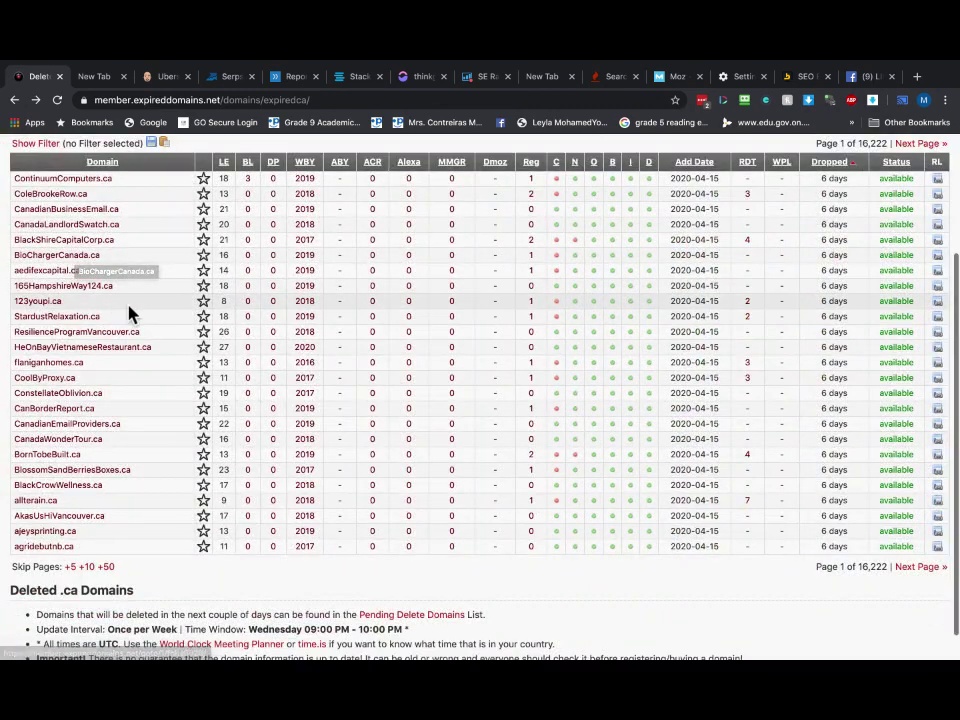
{"action": "scroll", "coordinate": [128, 313], "scroll_direction": "up", "scroll_amount": 3}
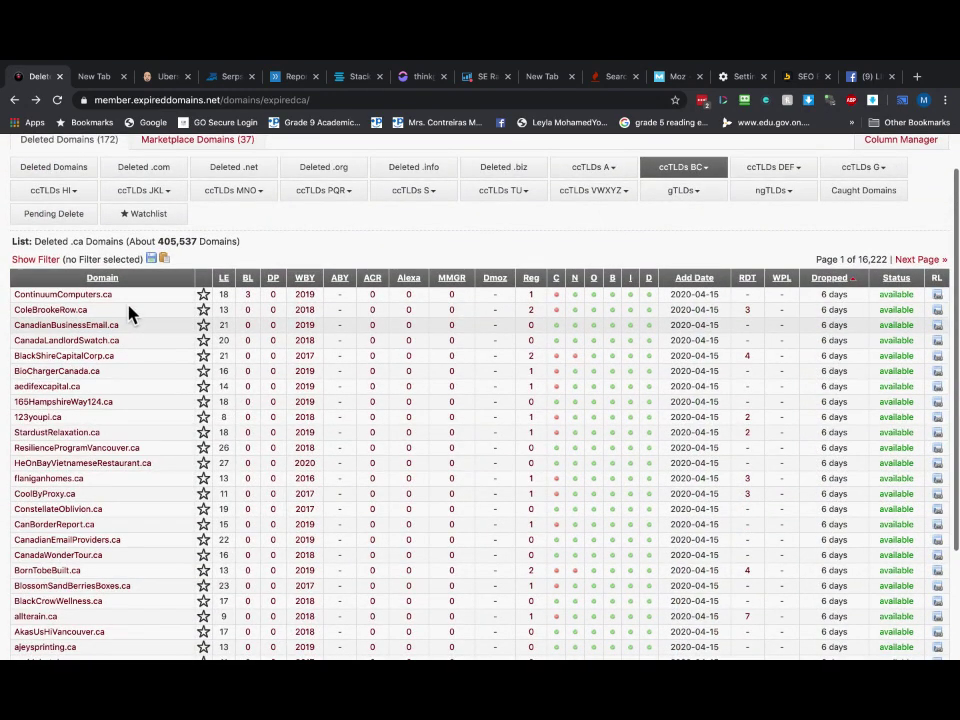
{"action": "scroll", "coordinate": [128, 313], "scroll_direction": "up", "scroll_amount": 2}
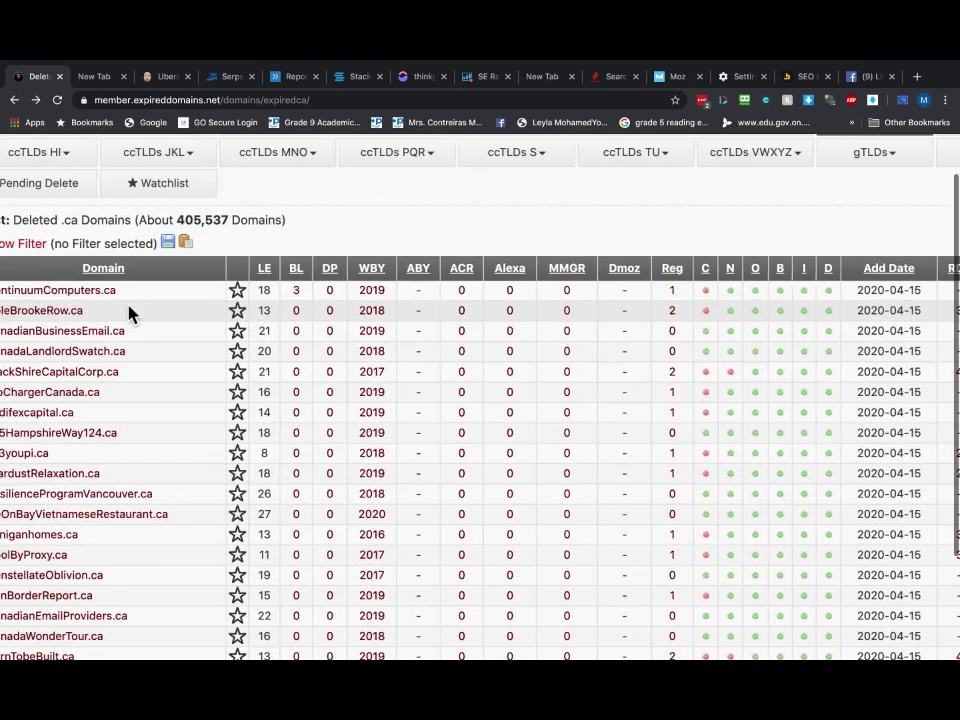
{"action": "scroll", "coordinate": [128, 313], "scroll_direction": "left", "scroll_amount": 2}
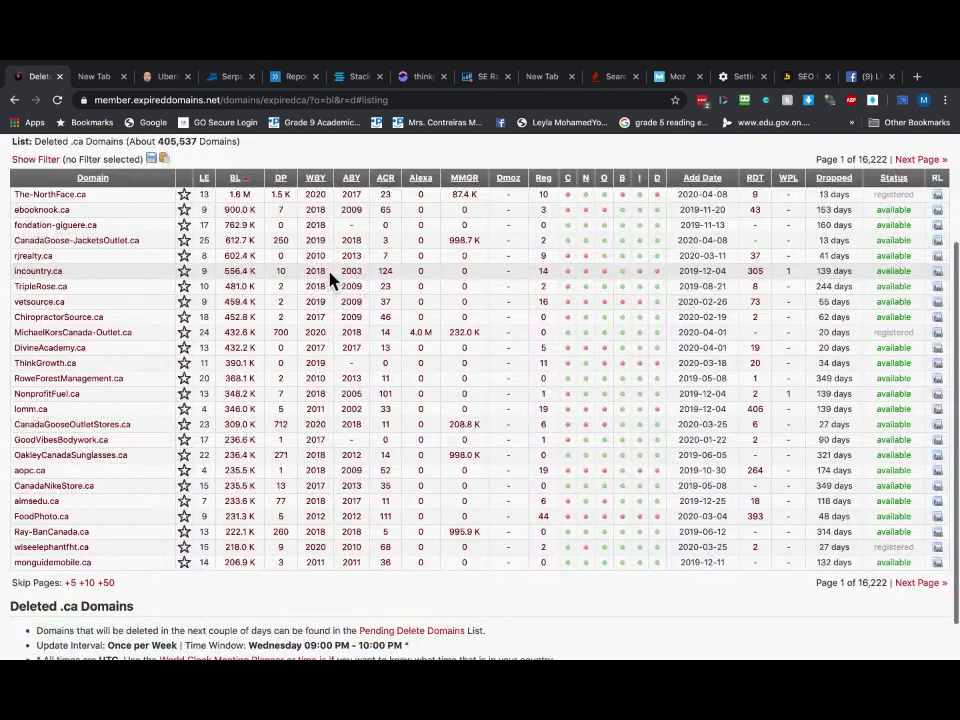
Examine the domain names and backlink metrics of the first entries in the backlink-sorted .ca list, especially ebooknook.ca.
{"action": "scroll", "coordinate": [309, 230], "scroll_direction": "up", "scroll_amount": 3}
{"action": "scroll", "coordinate": [309, 230], "scroll_direction": "up", "scroll_amount": 2}
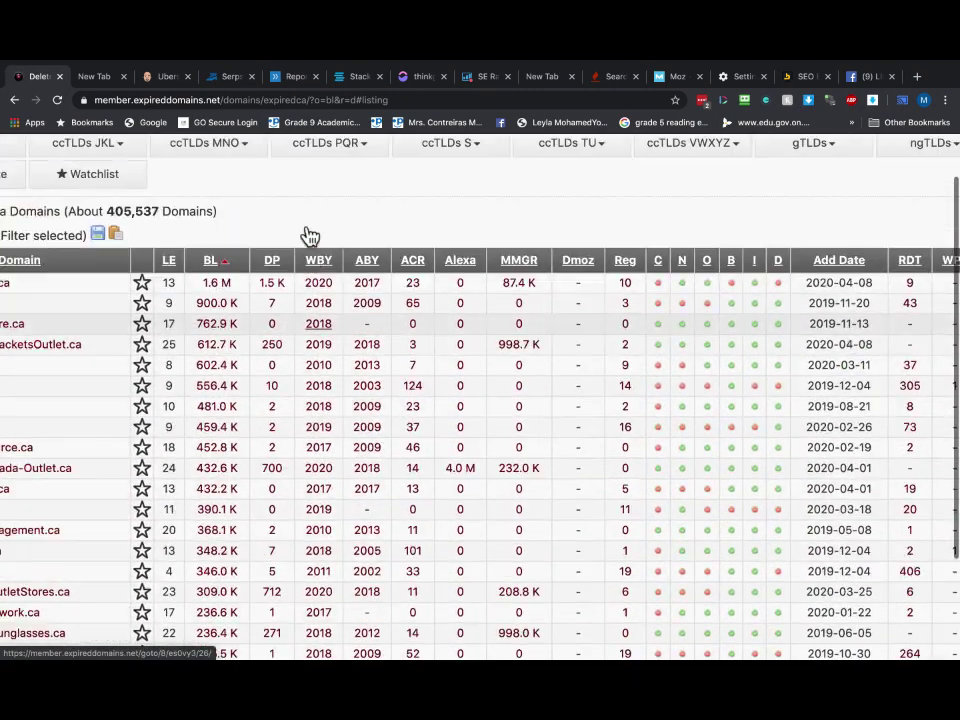
{"action": "scroll", "coordinate": [380, 212], "scroll_direction": "left", "scroll_amount": 2}
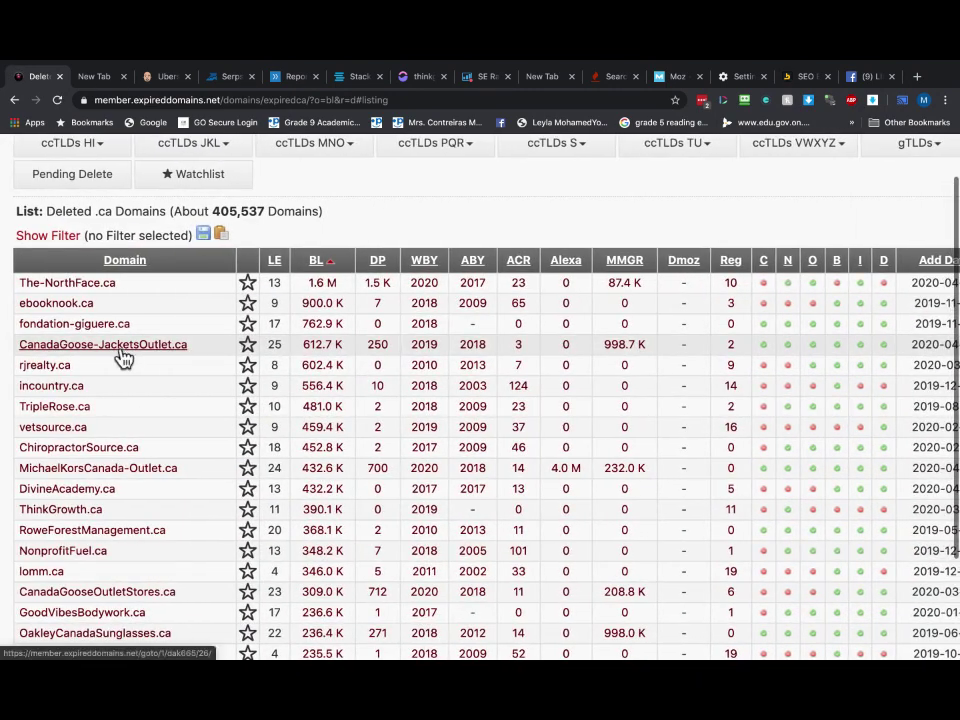
{"action": "scroll", "coordinate": [122, 357], "scroll_direction": "down", "scroll_amount": 1}
{"action": "scroll", "coordinate": [118, 276], "scroll_direction": "up", "scroll_amount": 3}
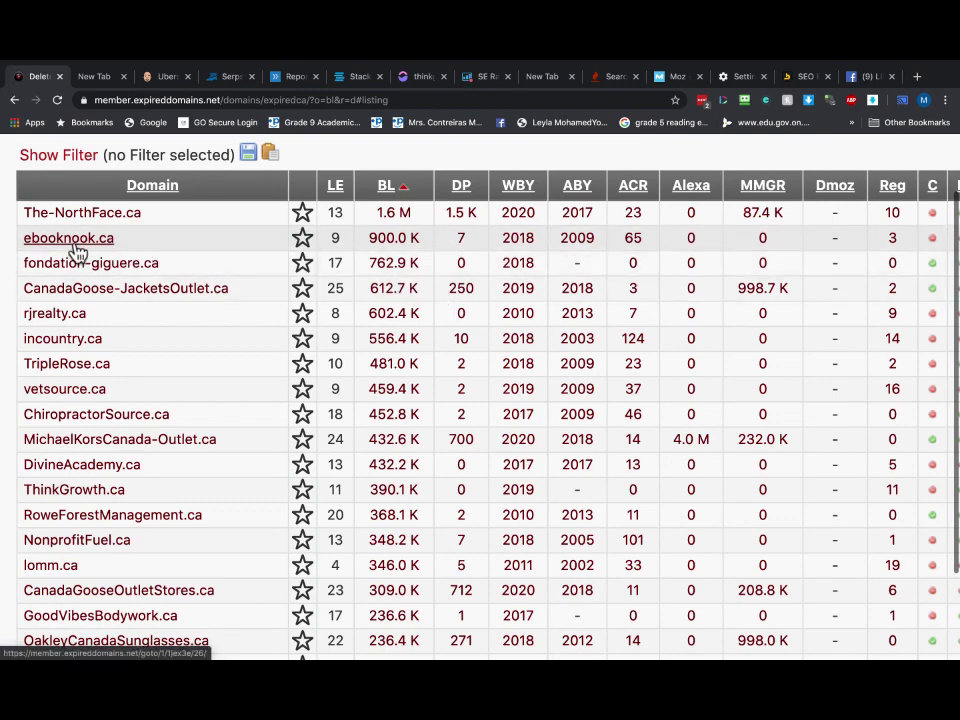
{"action": "key", "text": "ctrl+plus"}
{"action": "key", "text": "ctrl+plus"}
{"action": "key", "text": "ctrl+plus"}
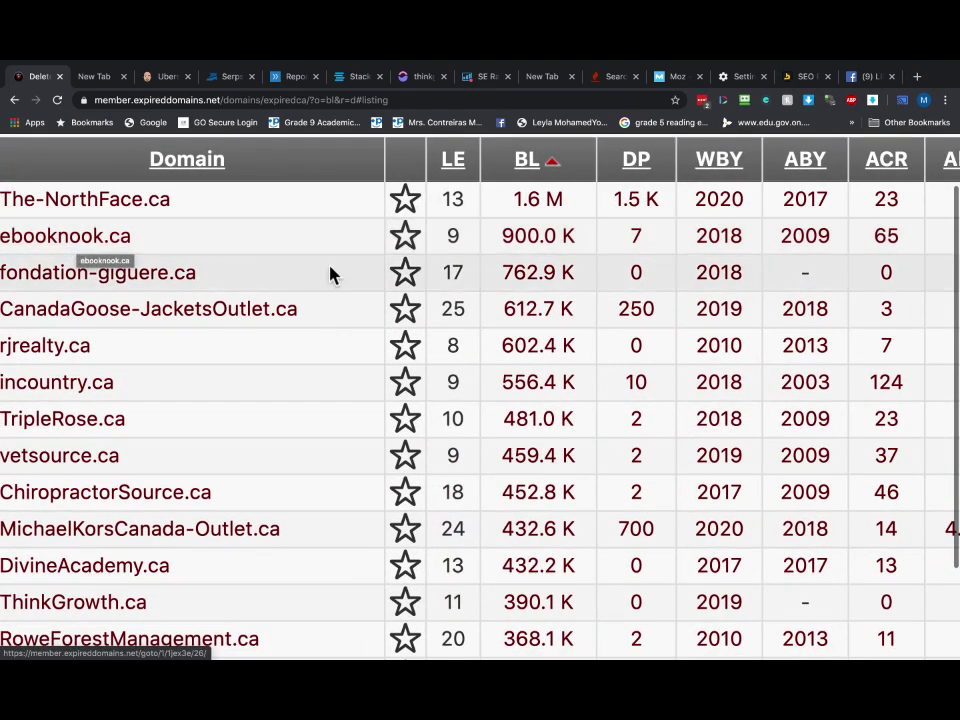
{"action": "scroll", "coordinate": [737, 311], "scroll_direction": "right", "scroll_amount": 4}
{"action": "key", "text": "ctrl+minus"}
{"action": "key", "text": "ctrl+minus"}
{"action": "key", "text": "ctrl+minus"}
{"action": "key", "text": "ctrl+minus"}
{"action": "key", "text": "ctrl+minus"}
{"action": "key", "text": "ctrl+minus"}
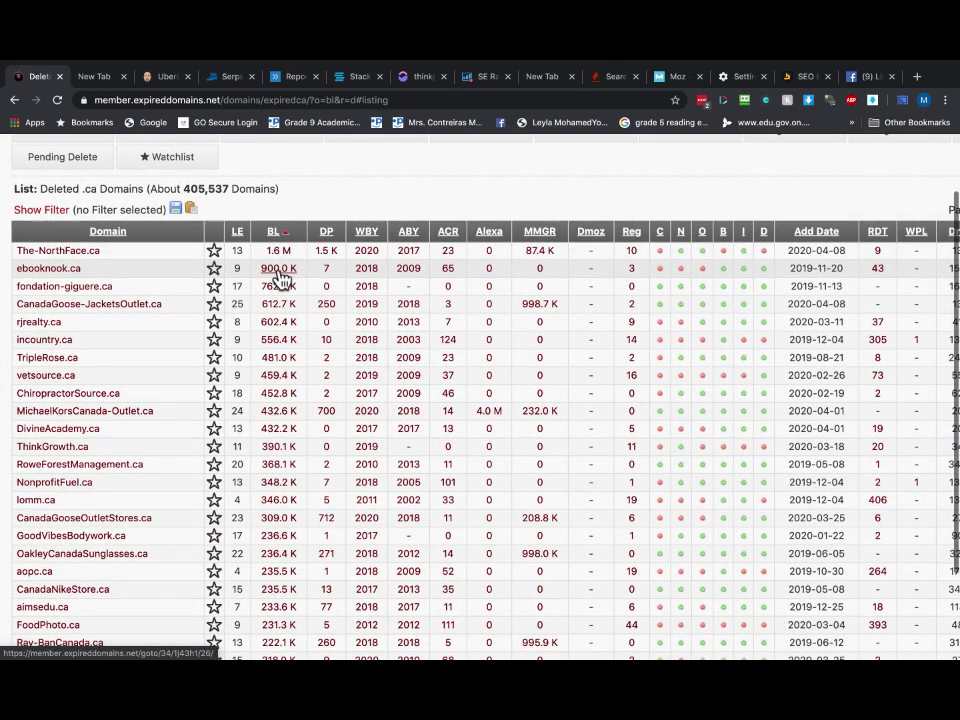
Check the registration indicators, add dates, dropped times and availability status of the highest-backlink .ca domains.
{"action": "key", "text": "ctrl+plus"}
{"action": "key", "text": "ctrl+plus"}
{"action": "key", "text": "ctrl+plus"}
{"action": "key", "text": "ctrl+plus"}
{"action": "scroll", "coordinate": [825, 317], "scroll_direction": "right", "scroll_amount": 4}
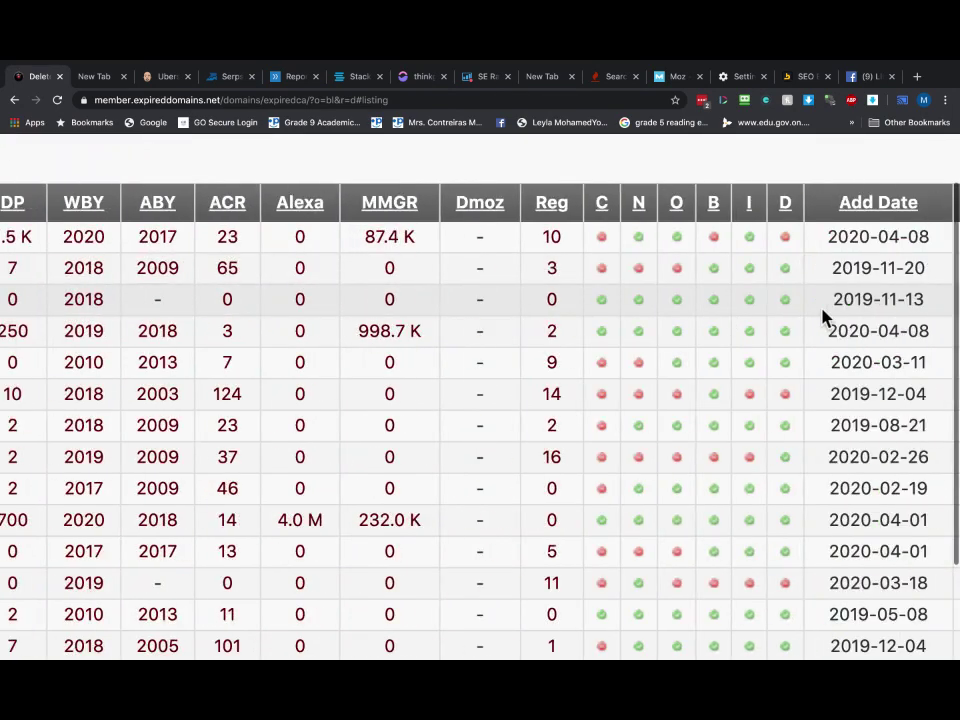
{"action": "scroll", "coordinate": [825, 317], "scroll_direction": "right", "scroll_amount": 6}
{"action": "key", "text": "ctrl+minus"}
{"action": "key", "text": "ctrl+minus"}
{"action": "key", "text": "ctrl+minus"}
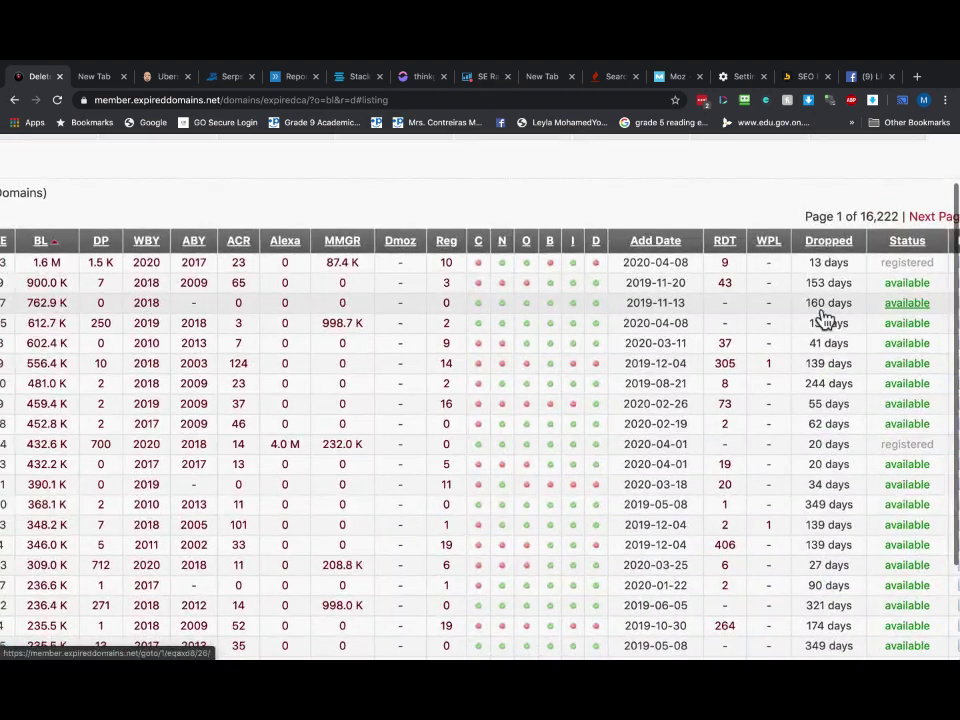
{"action": "scroll", "coordinate": [722, 358], "scroll_direction": "left", "scroll_amount": 2}
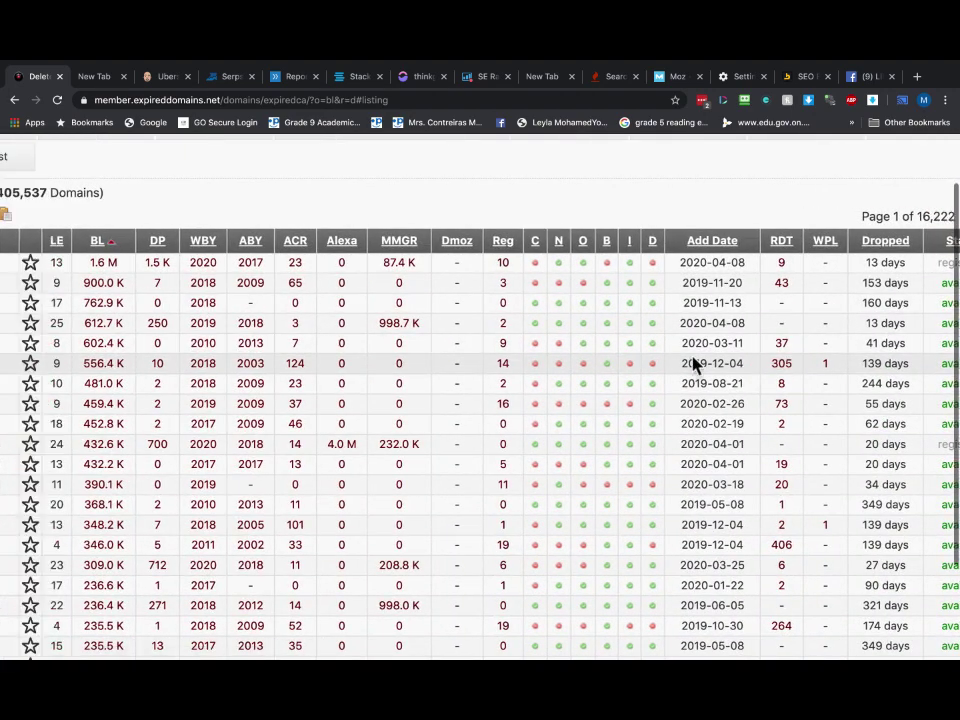
Copy the domain name ebooknook.ca from the deleted .ca list.
{"action": "scroll", "coordinate": [692, 364], "scroll_direction": "left", "scroll_amount": 3}
{"action": "scroll", "coordinate": [99, 330], "scroll_direction": "up", "scroll_amount": 5}
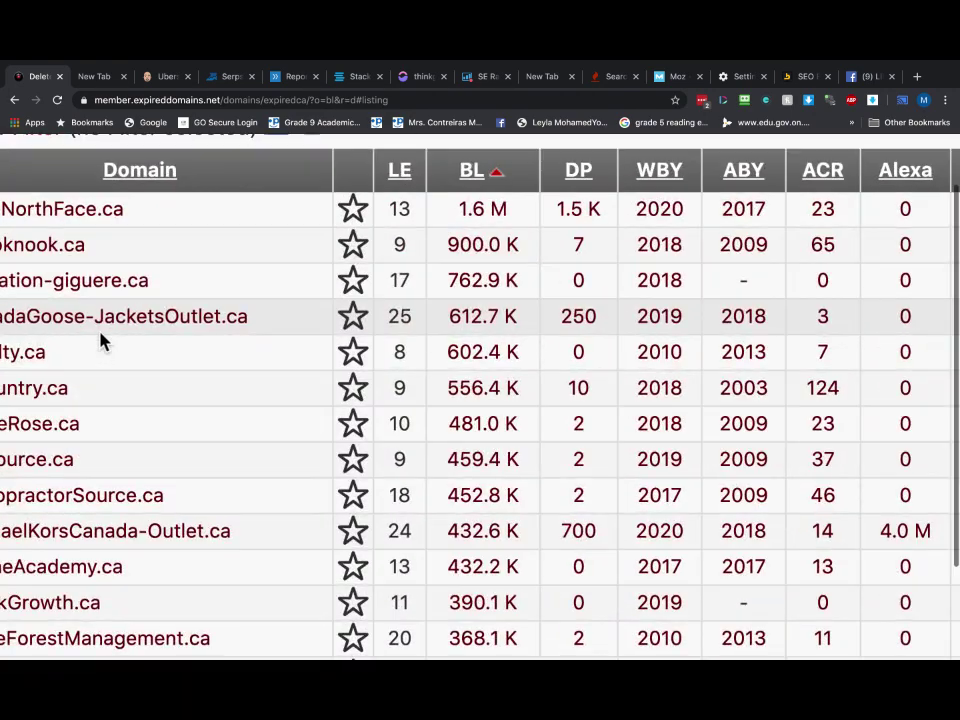
{"action": "scroll", "coordinate": [245, 308], "scroll_direction": "left", "scroll_amount": 2}
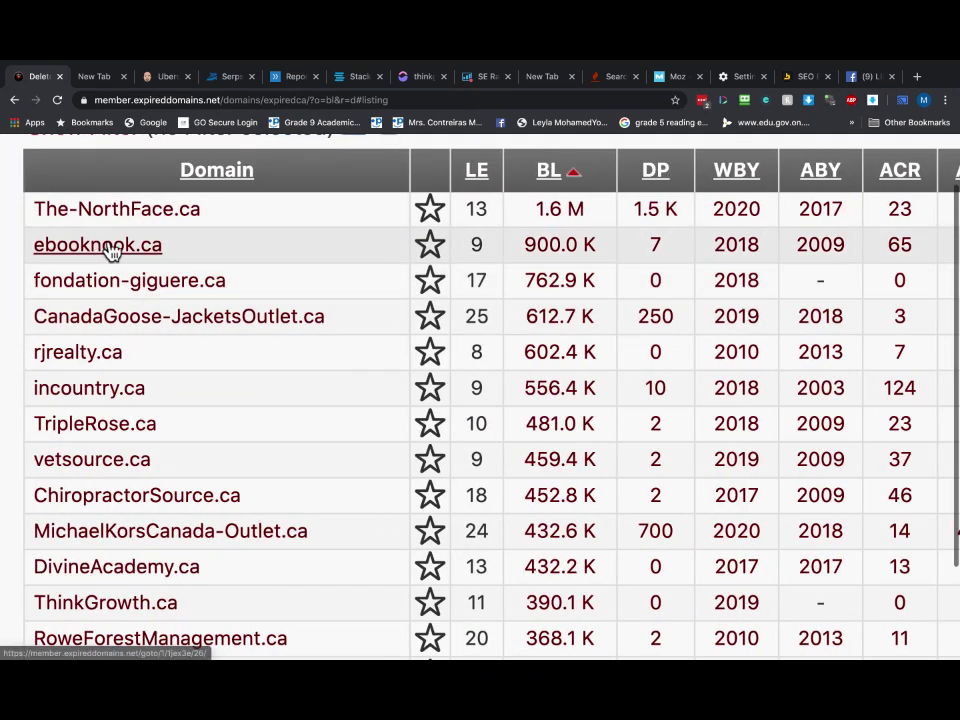
{"action": "left_click_drag", "start_coordinate": [164, 247], "coordinate": [31, 242]}
{"action": "right_click", "coordinate": [113, 250]}
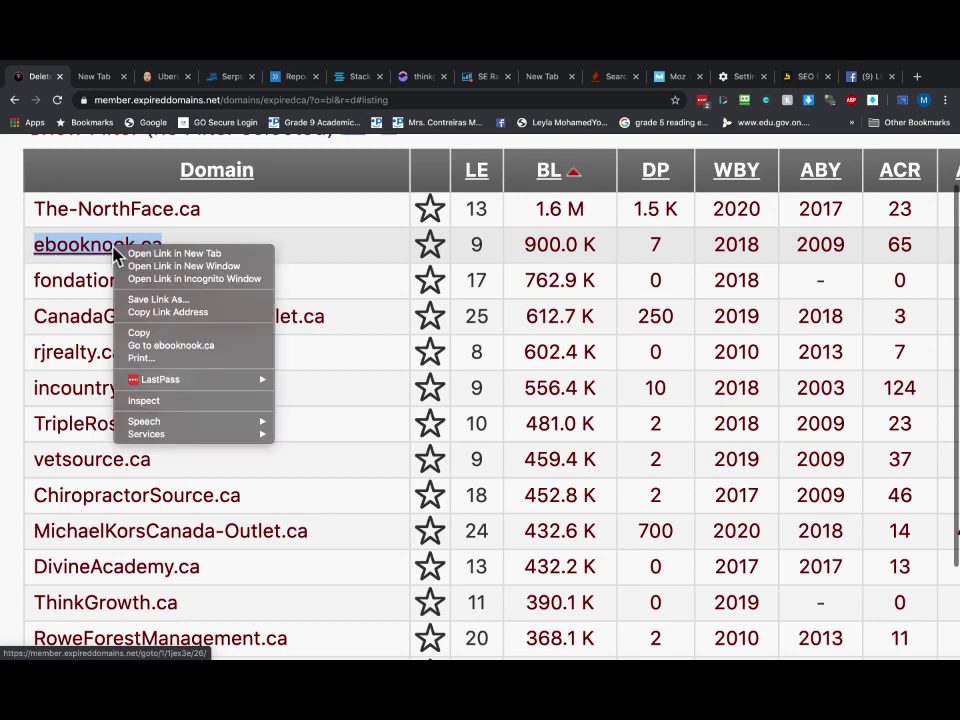
{"action": "left_click", "coordinate": [167, 334]}
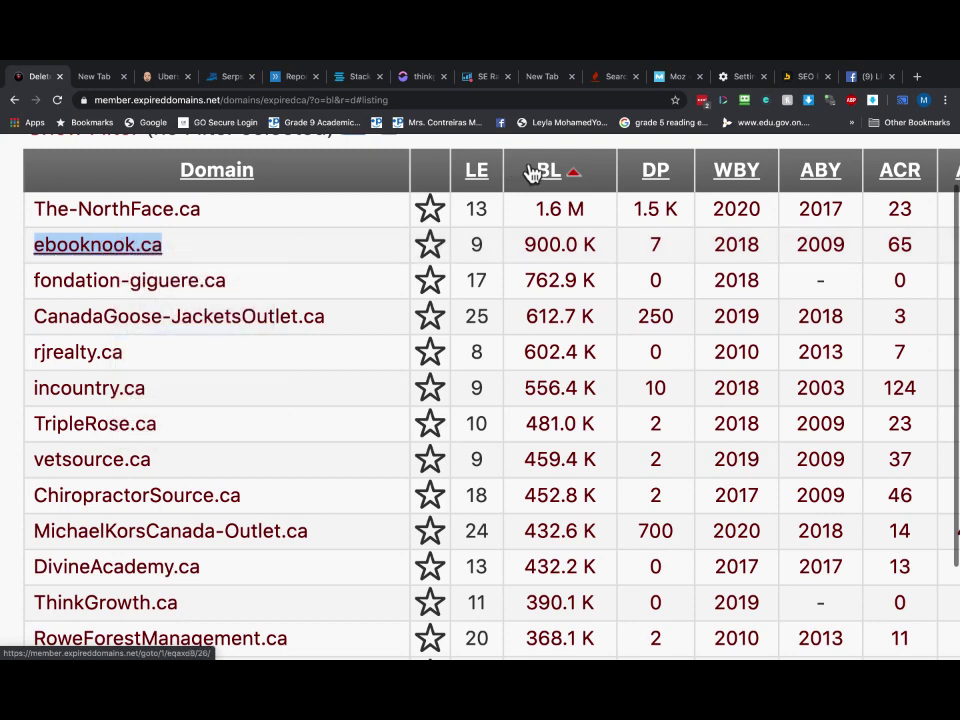
Look through the open SE Ranking, Serpstat and TextMetrics pages for a tool to analyse the copied domain.
{"action": "left_click", "coordinate": [481, 80]}
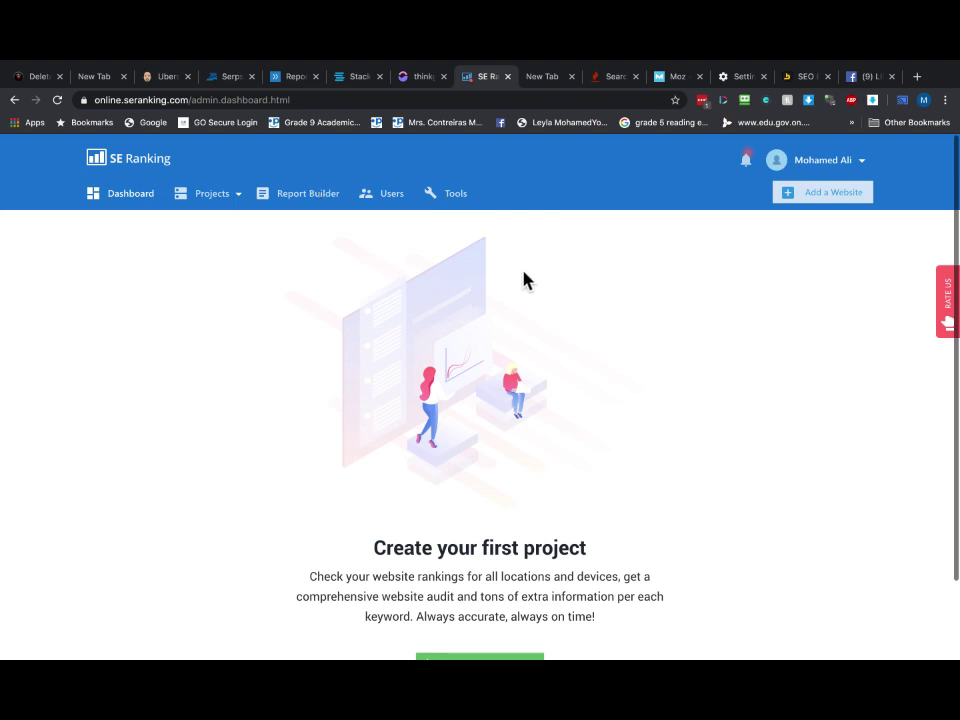
{"action": "left_click", "coordinate": [212, 194]}
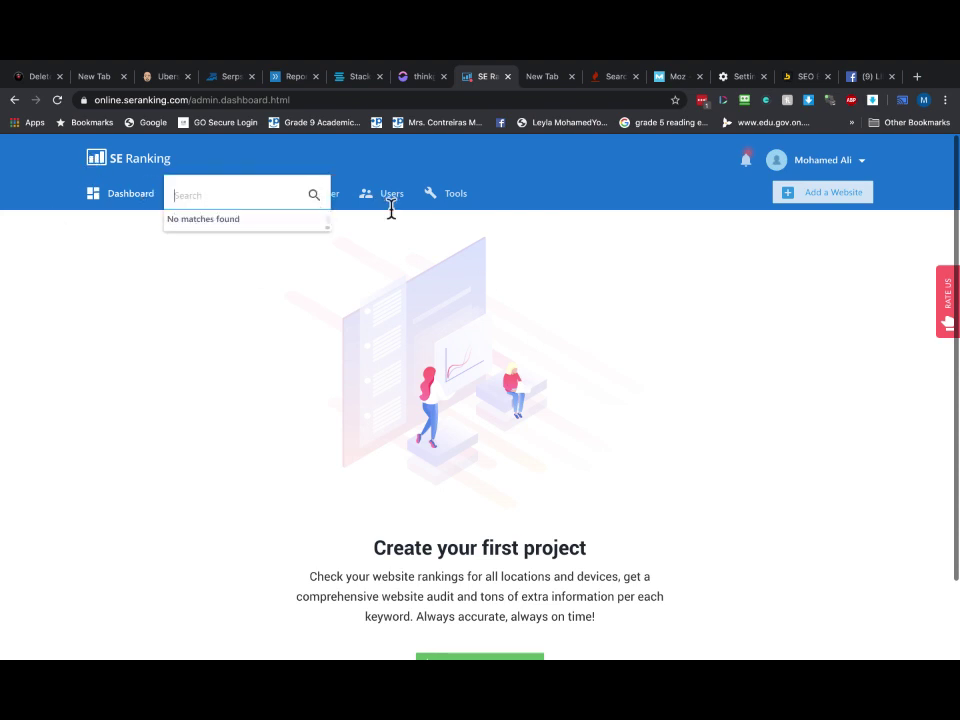
{"action": "left_click", "coordinate": [226, 77]}
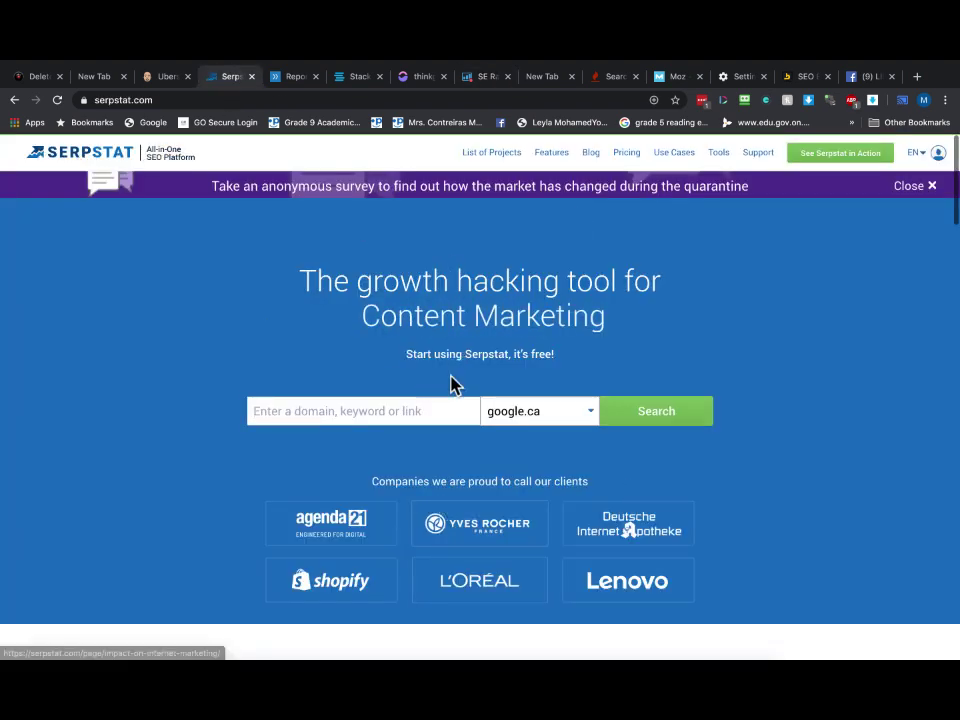
{"action": "scroll", "coordinate": [451, 377], "scroll_direction": "up", "scroll_amount": 3}
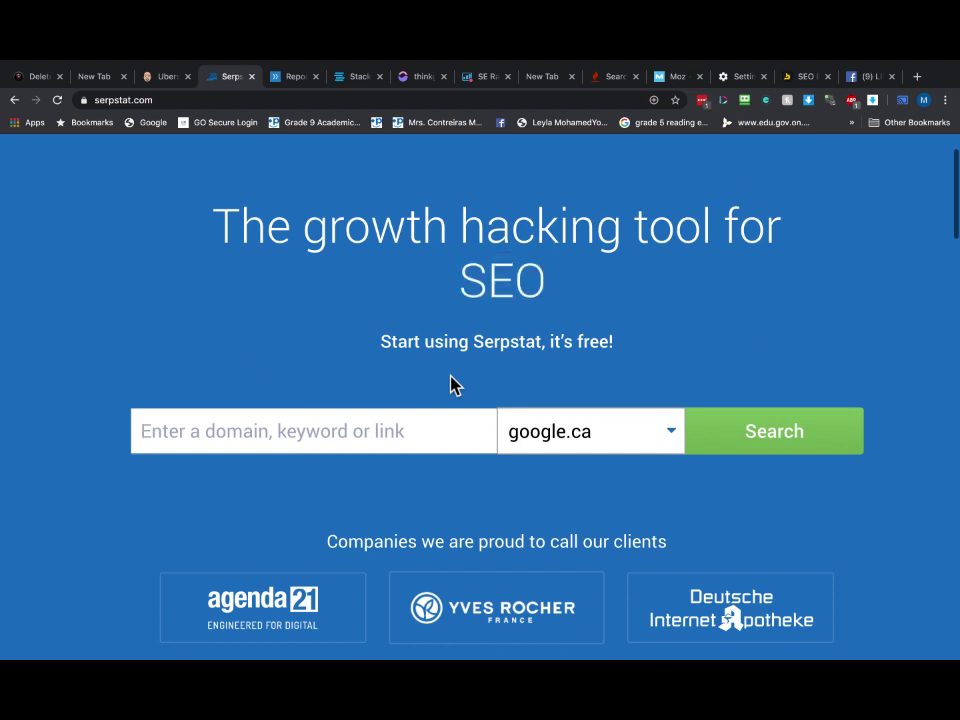
{"action": "scroll", "coordinate": [452, 386], "scroll_direction": "down", "scroll_amount": 3}
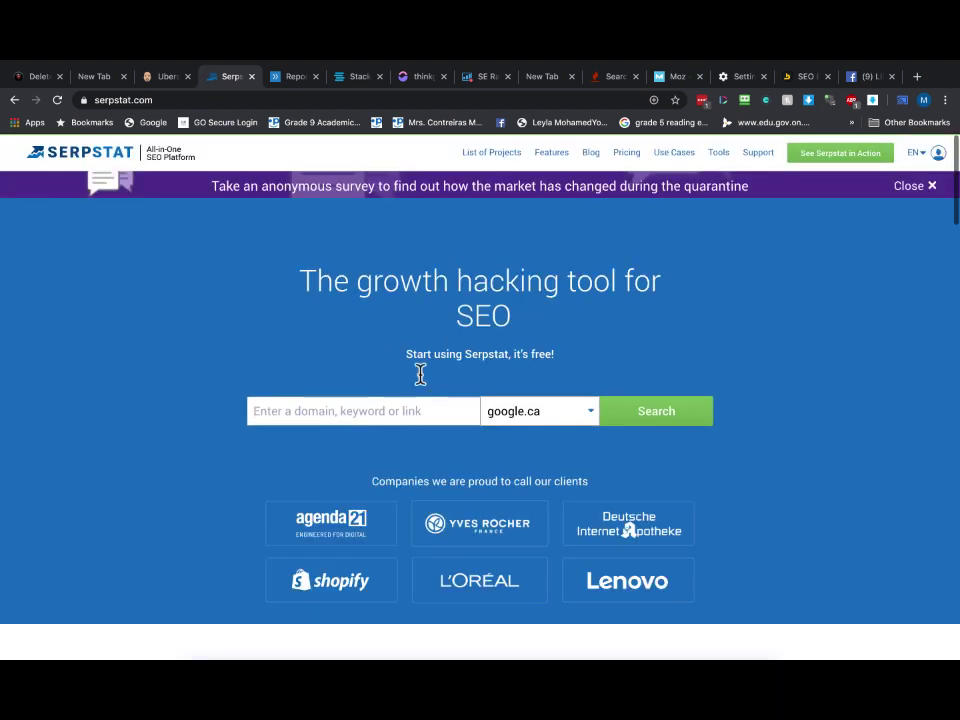
{"action": "left_click", "coordinate": [296, 80]}
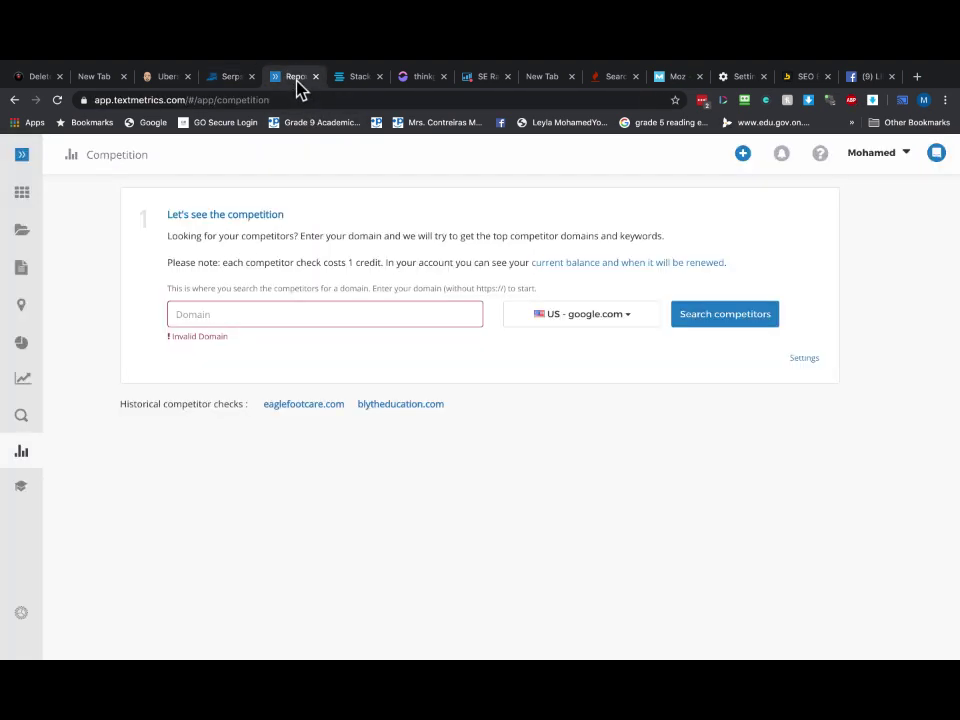
Switch to Serpstat and run a domain search for ebooknook.ca on google.ca.
{"action": "left_click", "coordinate": [230, 79]}
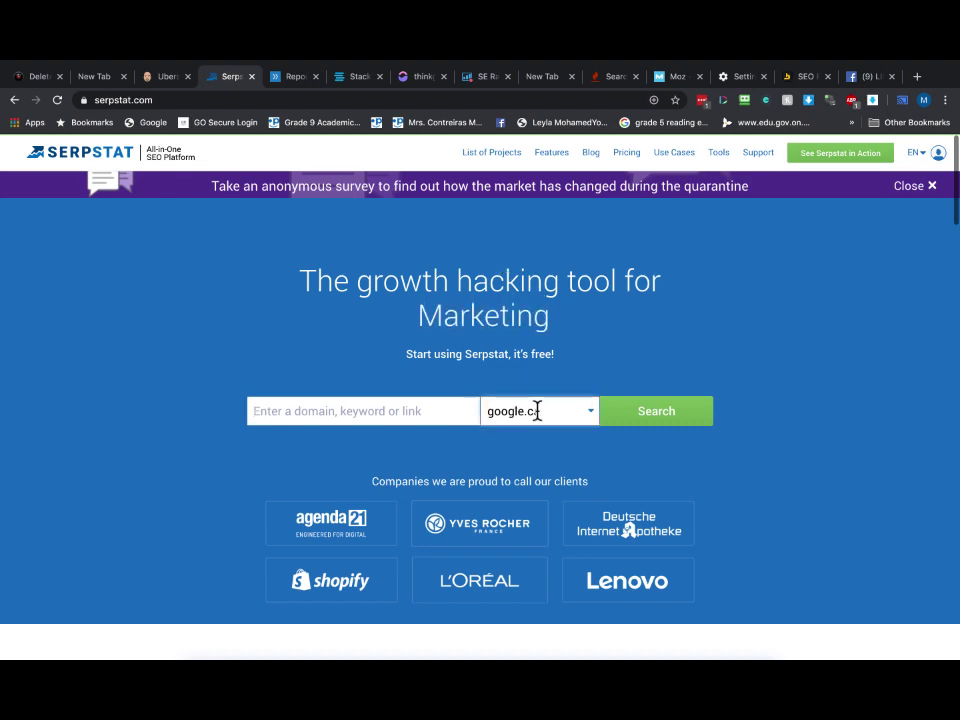
{"action": "scroll", "coordinate": [450, 407], "scroll_direction": "up", "scroll_amount": 5, "text": "ctrl"}
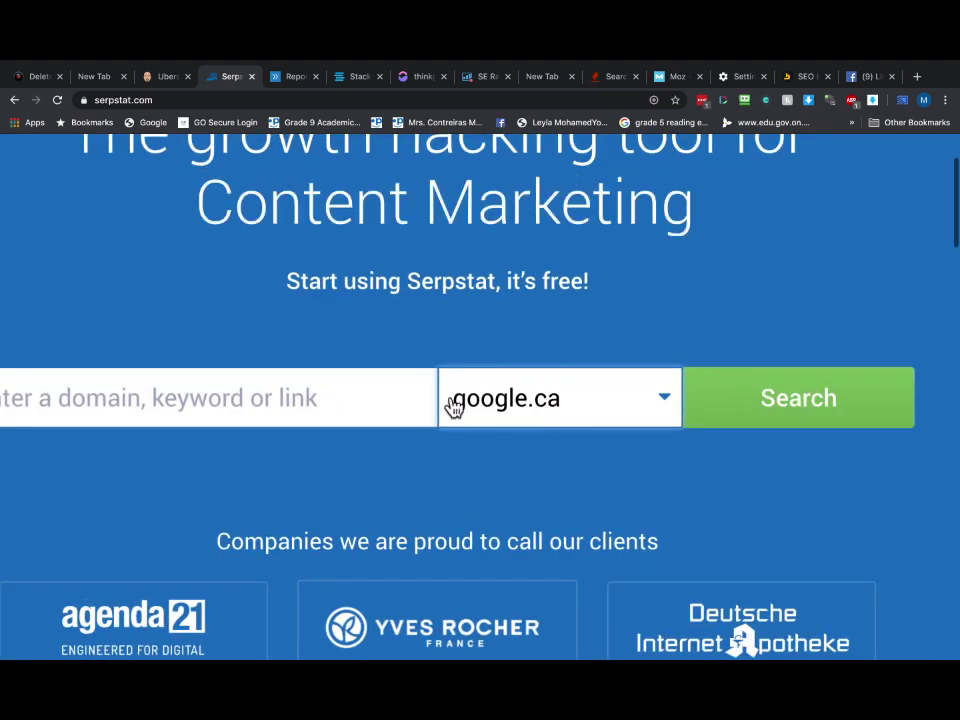
{"action": "scroll", "coordinate": [550, 422], "scroll_direction": "down", "scroll_amount": 5, "text": "ctrl"}
{"action": "left_click", "coordinate": [333, 411]}
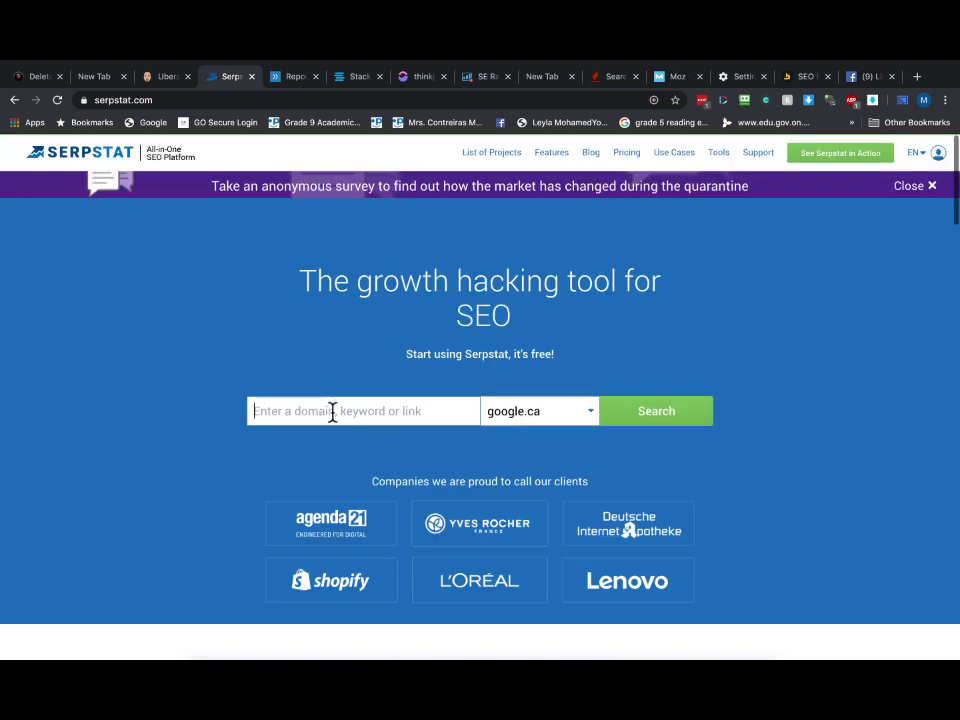
{"action": "key", "text": "ctrl+v"}
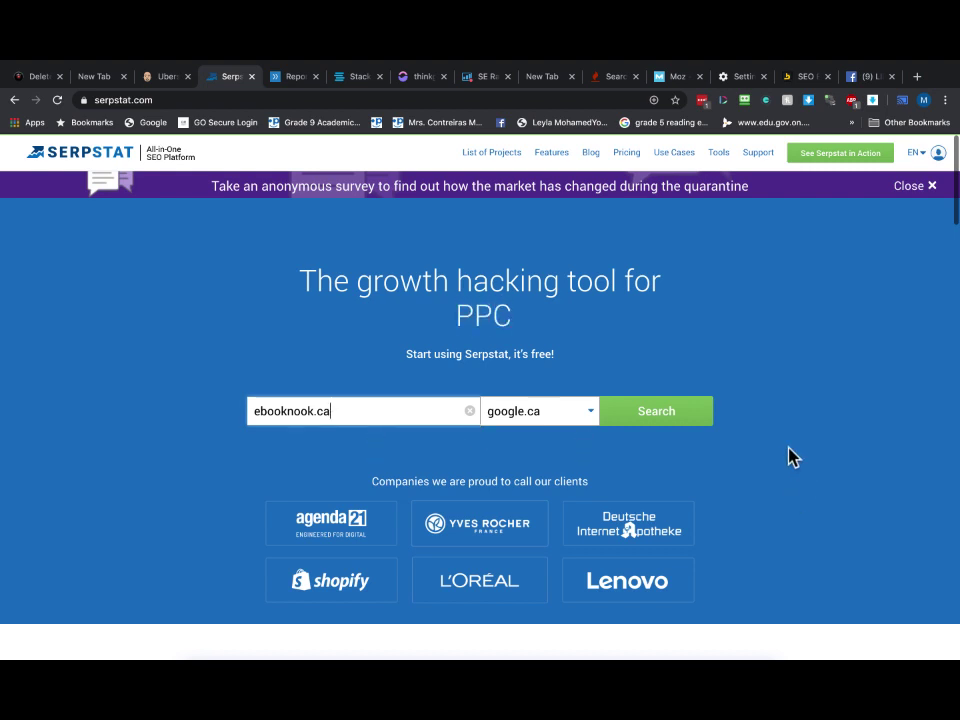
{"action": "left_click", "coordinate": [681, 424]}
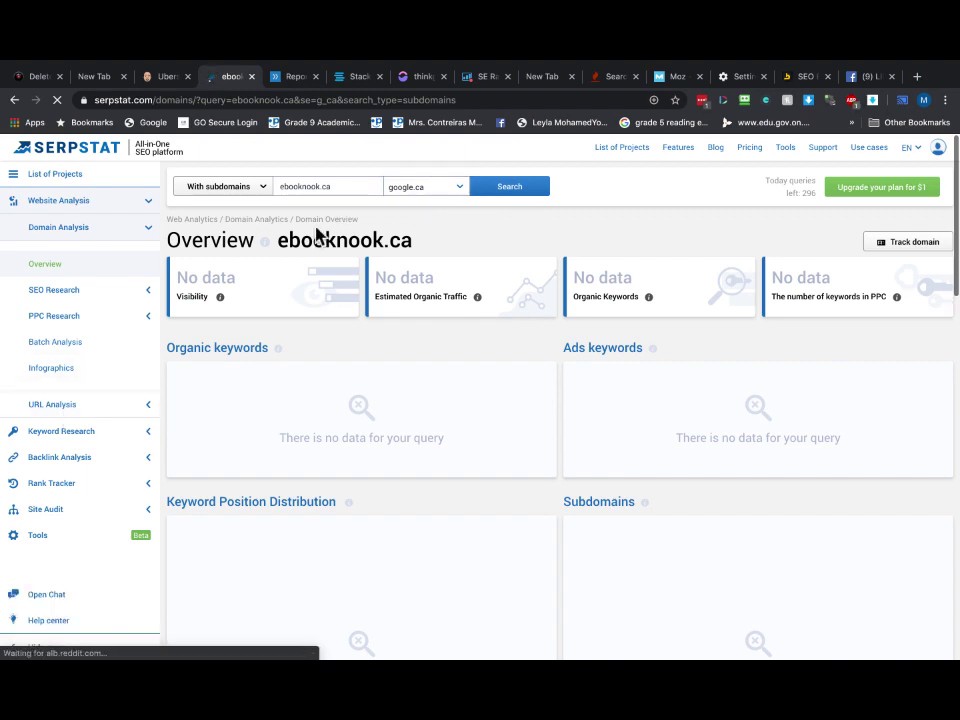
View the domain overview for ebooknook.ca and open its Backlink Dashboard in Backlink Analysis.
{"action": "scroll", "coordinate": [376, 250], "scroll_direction": "up", "scroll_amount": 5}
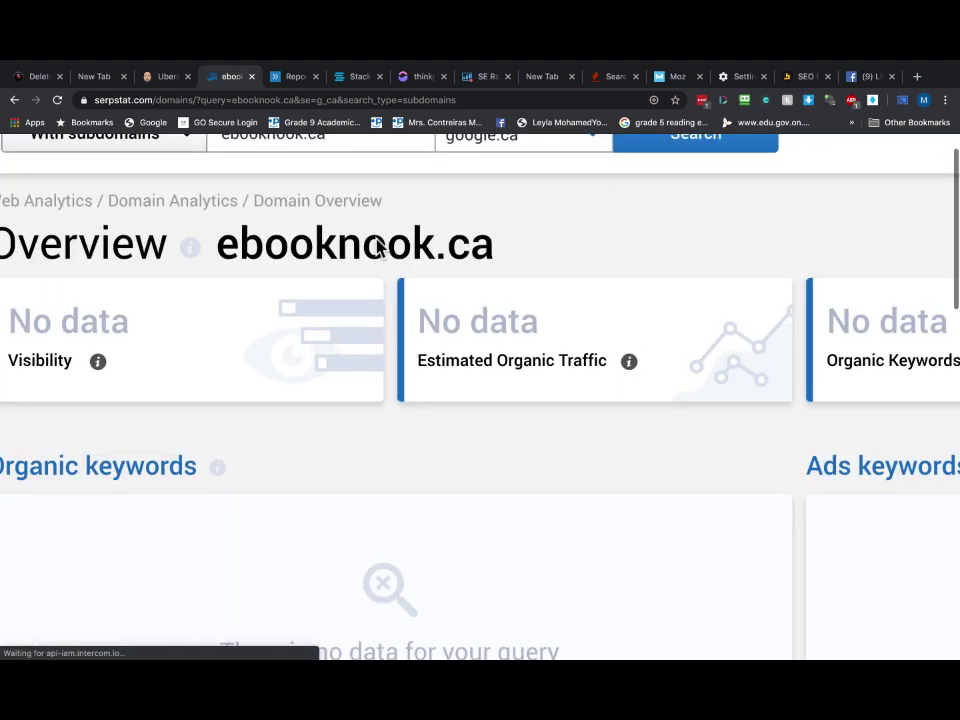
{"action": "scroll", "coordinate": [487, 294], "scroll_direction": "down", "scroll_amount": 5}
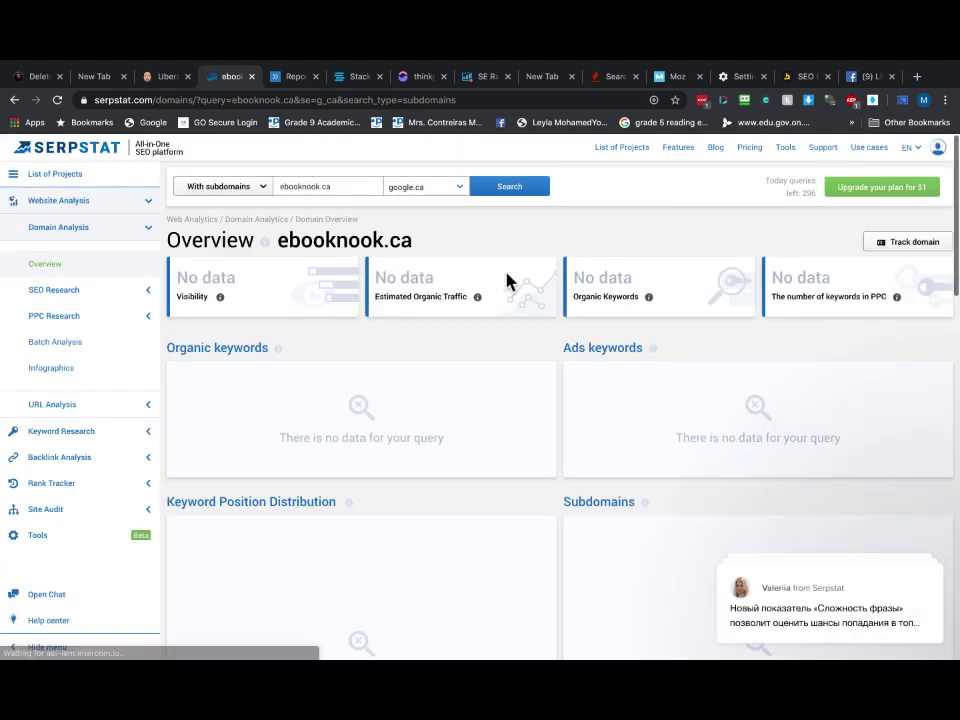
{"action": "left_click", "coordinate": [122, 460]}
{"action": "scroll", "coordinate": [103, 328], "scroll_direction": "up", "scroll_amount": 3}
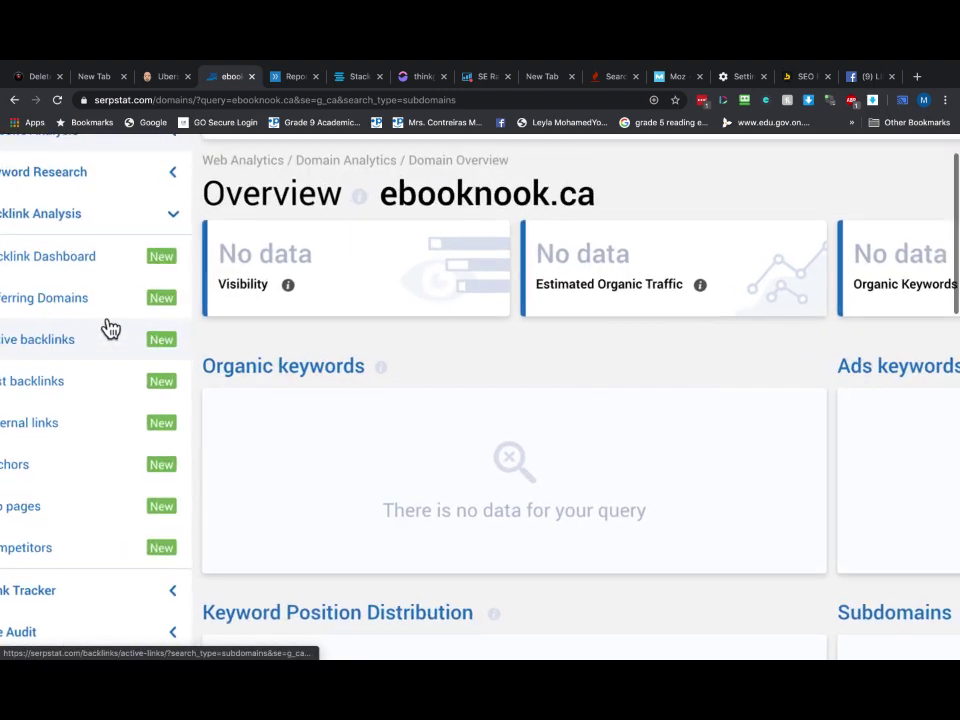
{"action": "scroll", "coordinate": [107, 330], "scroll_direction": "down", "scroll_amount": 5}
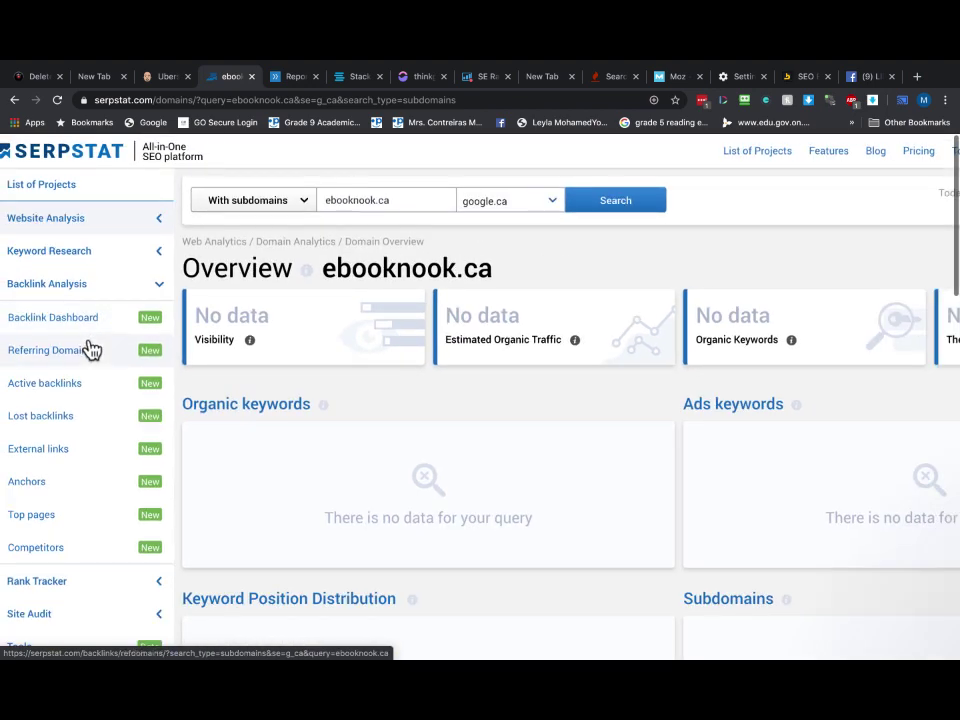
{"action": "left_click", "coordinate": [71, 331]}
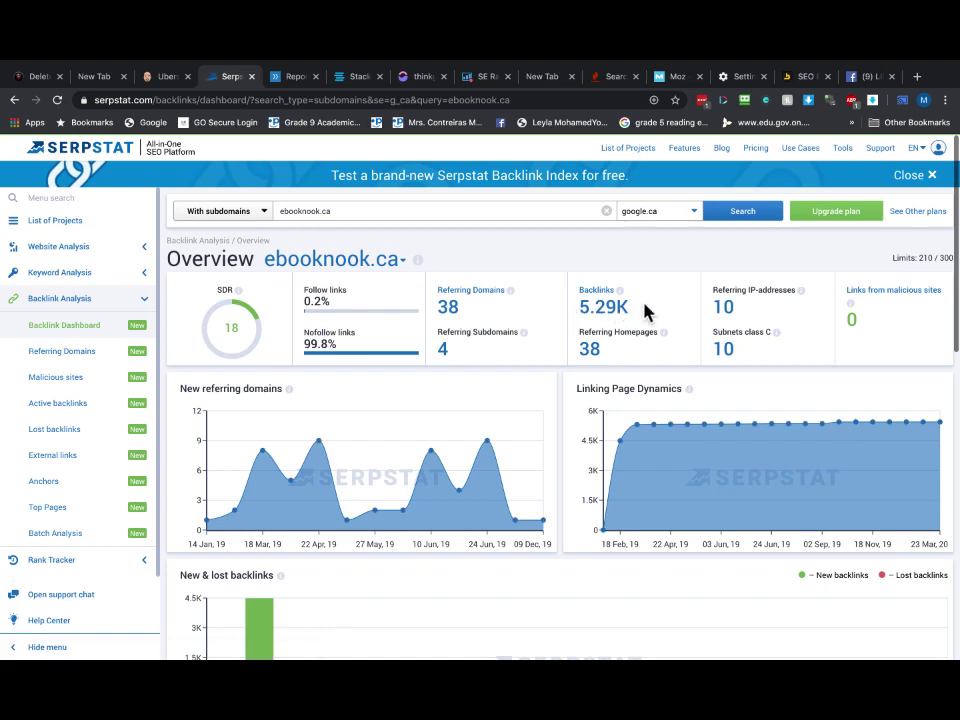
Examine the SDR score, follow links, referring domains, backlinks and link history charts in ebooknook.ca's backlink overview.
{"action": "scroll", "coordinate": [645, 308], "scroll_direction": "up", "scroll_amount": 5}
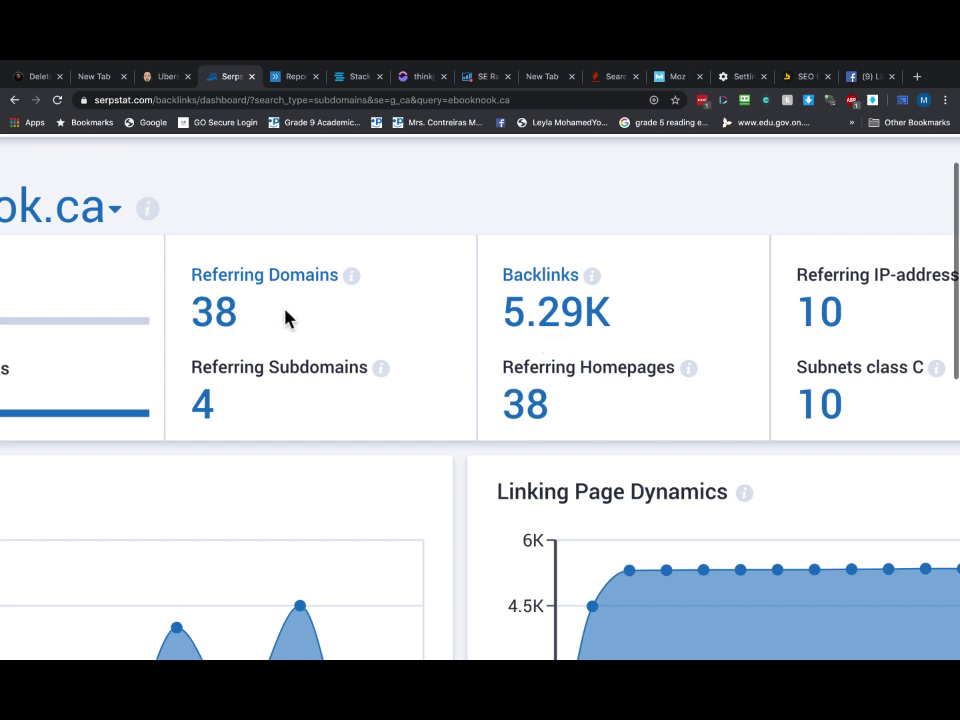
{"action": "scroll", "coordinate": [838, 352], "scroll_direction": "down", "scroll_amount": 4}
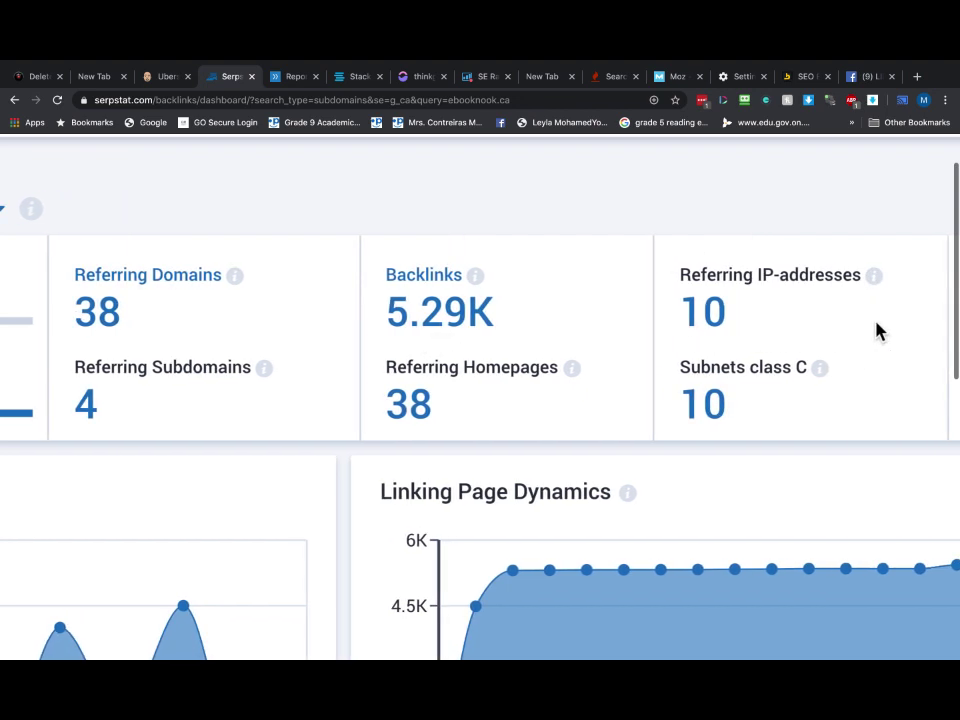
{"action": "scroll", "coordinate": [491, 272], "scroll_direction": "down", "scroll_amount": 5}
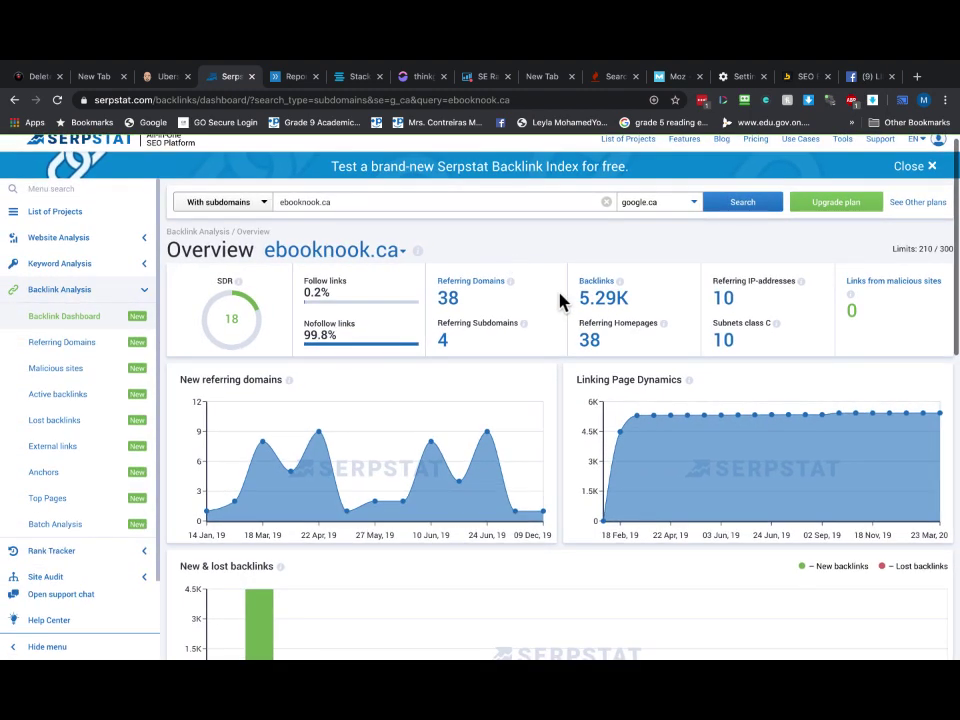
{"action": "scroll", "coordinate": [250, 308], "scroll_direction": "up", "scroll_amount": 5}
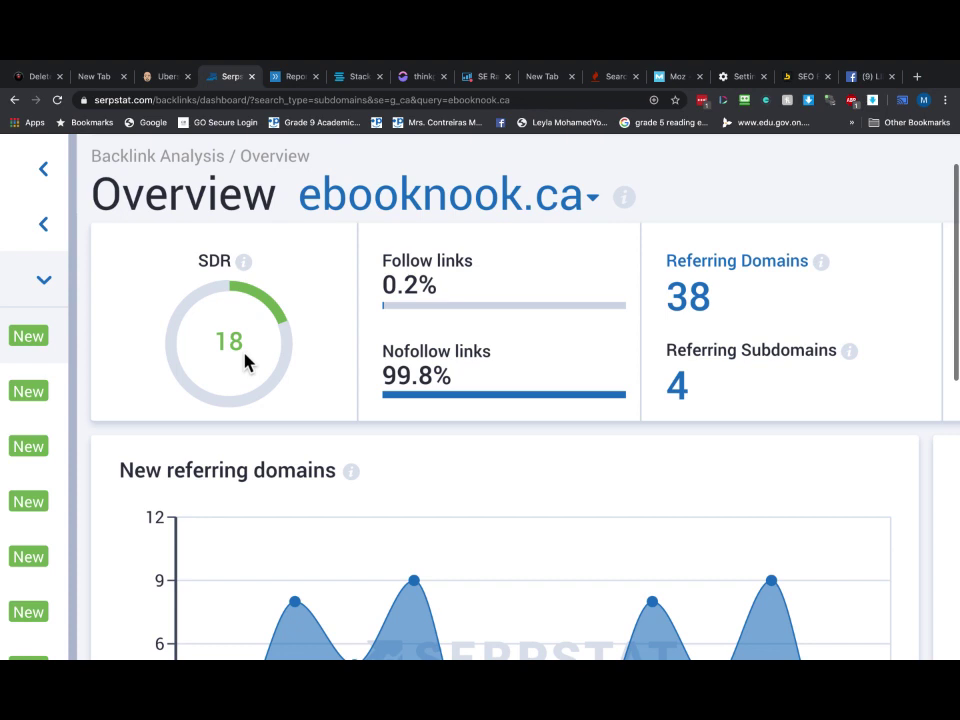
{"action": "scroll", "coordinate": [245, 354], "scroll_direction": "down", "scroll_amount": 5}
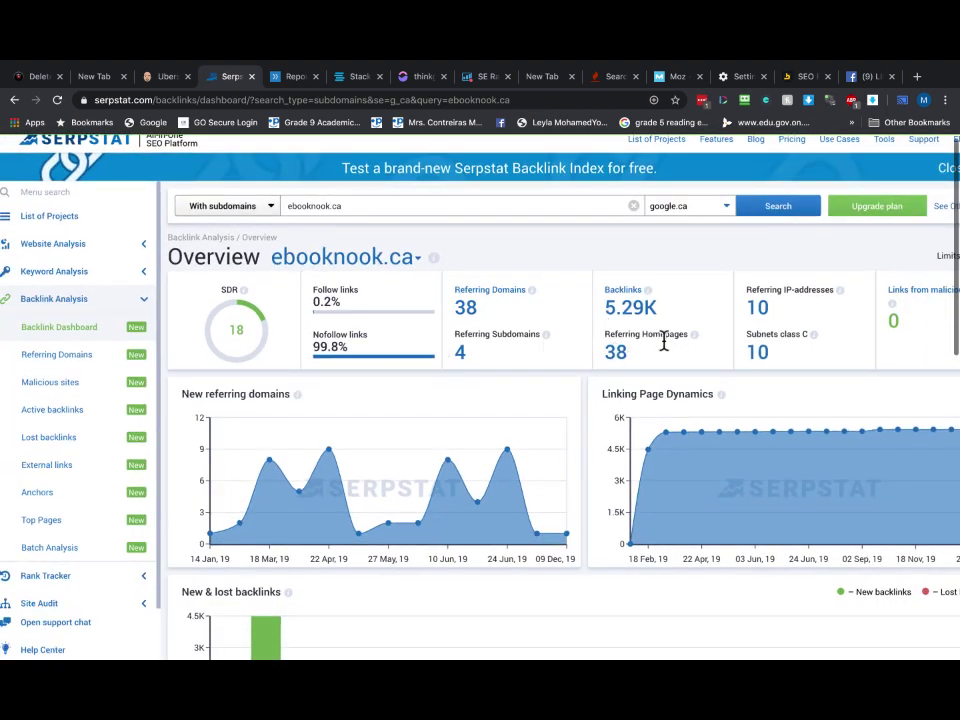
{"action": "scroll", "coordinate": [665, 345], "scroll_direction": "down", "scroll_amount": 2}
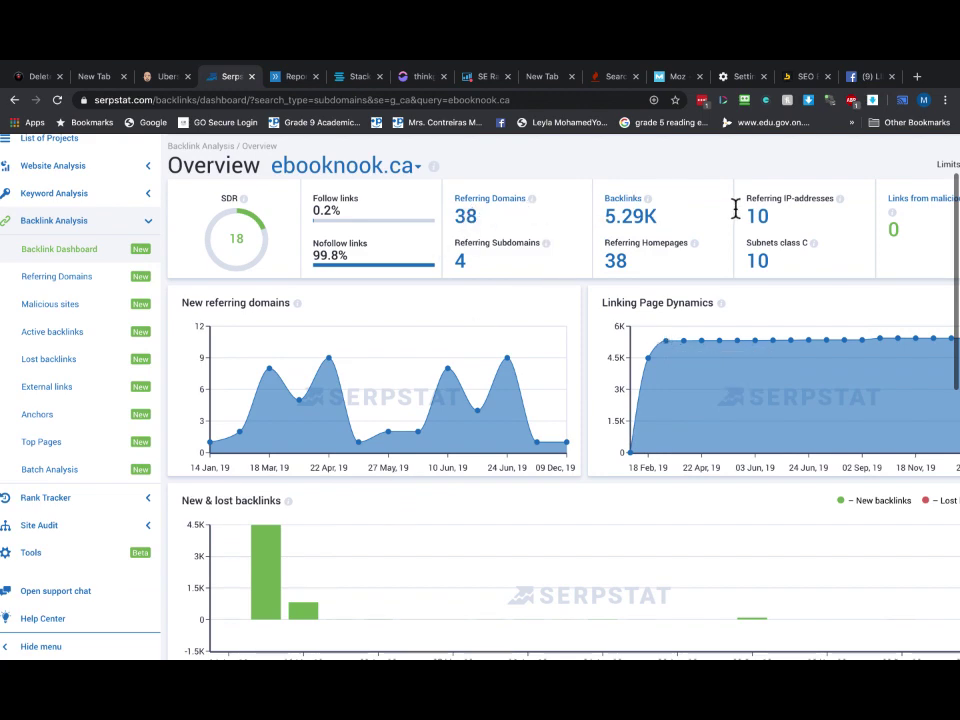
{"action": "scroll", "coordinate": [515, 395], "scroll_direction": "down", "scroll_amount": 1}
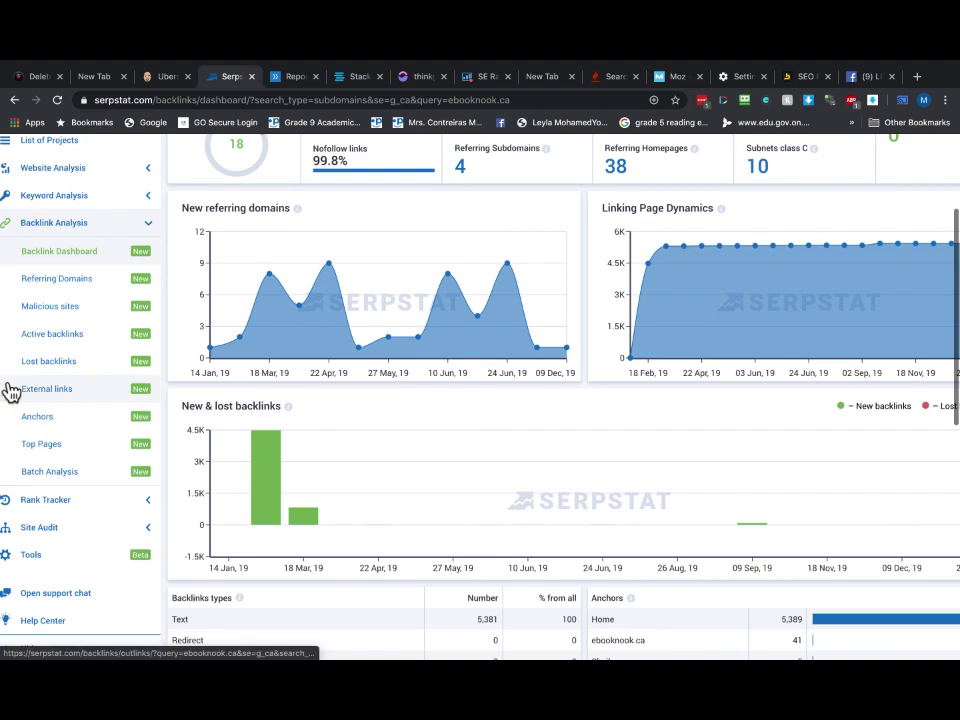
Review the summary figures in ebooknook.ca's backlink overview and open its Referring Domains report.
{"action": "scroll", "coordinate": [590, 364], "scroll_direction": "up", "scroll_amount": 2}
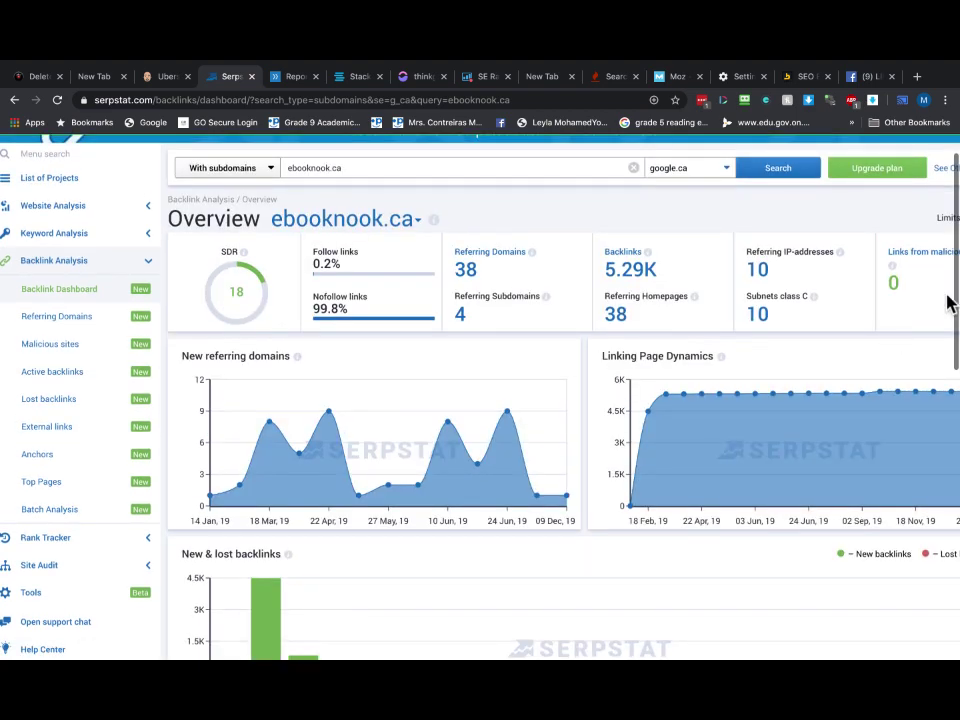
{"action": "scroll", "coordinate": [948, 303], "scroll_direction": "up", "scroll_amount": 3}
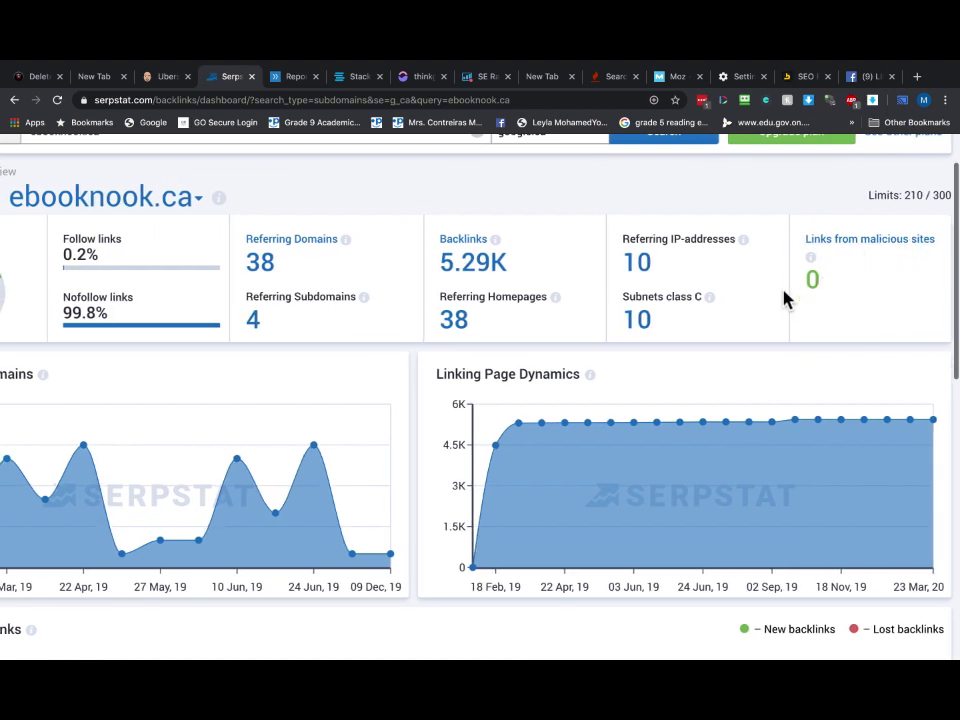
{"action": "scroll", "coordinate": [819, 290], "scroll_direction": "down", "scroll_amount": 3}
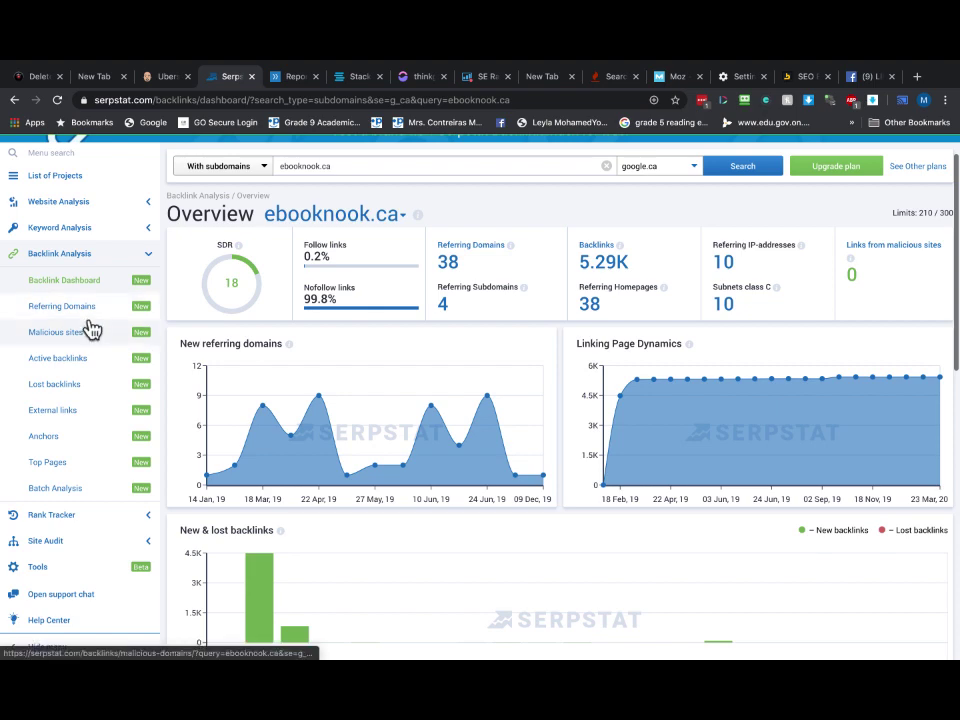
{"action": "scroll", "coordinate": [90, 330], "scroll_direction": "up", "scroll_amount": 3}
{"action": "scroll", "coordinate": [90, 330], "scroll_direction": "down", "scroll_amount": 3}
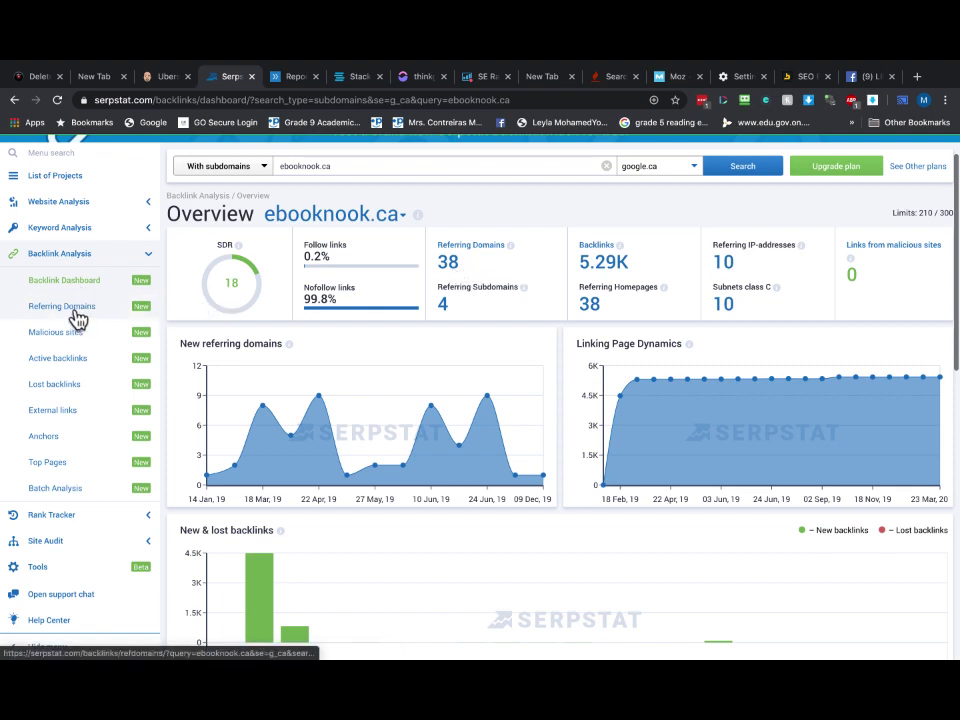
{"action": "left_click", "coordinate": [75, 311]}
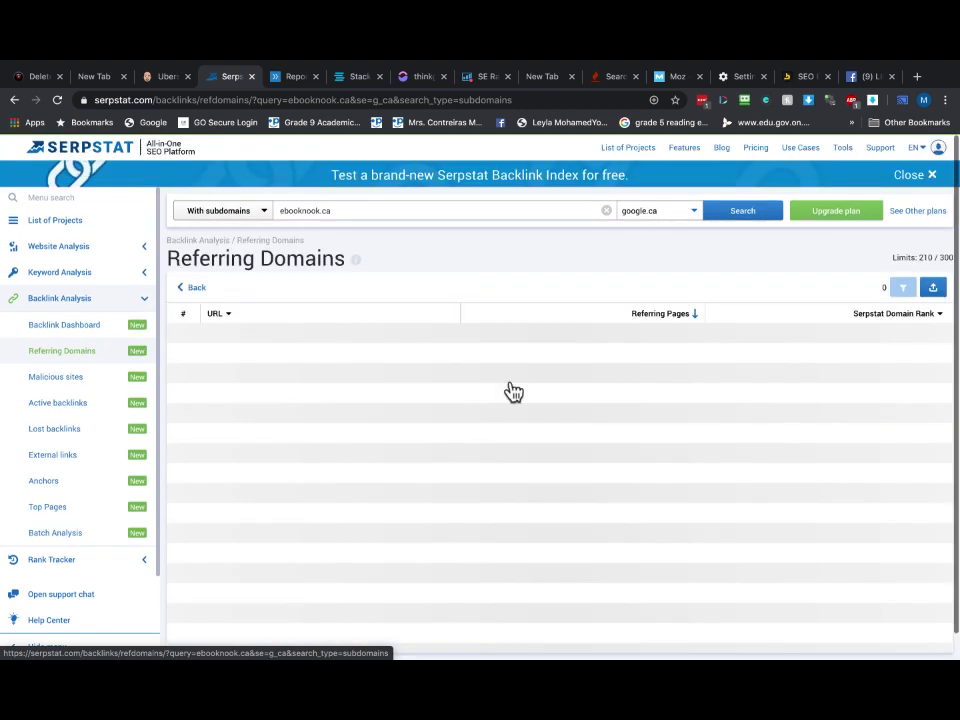
Examine the first page of ebooknook.ca's referring domains with their referring pages and Serpstat Domain Rank.
{"action": "scroll", "coordinate": [525, 393], "scroll_direction": "down", "scroll_amount": 2}
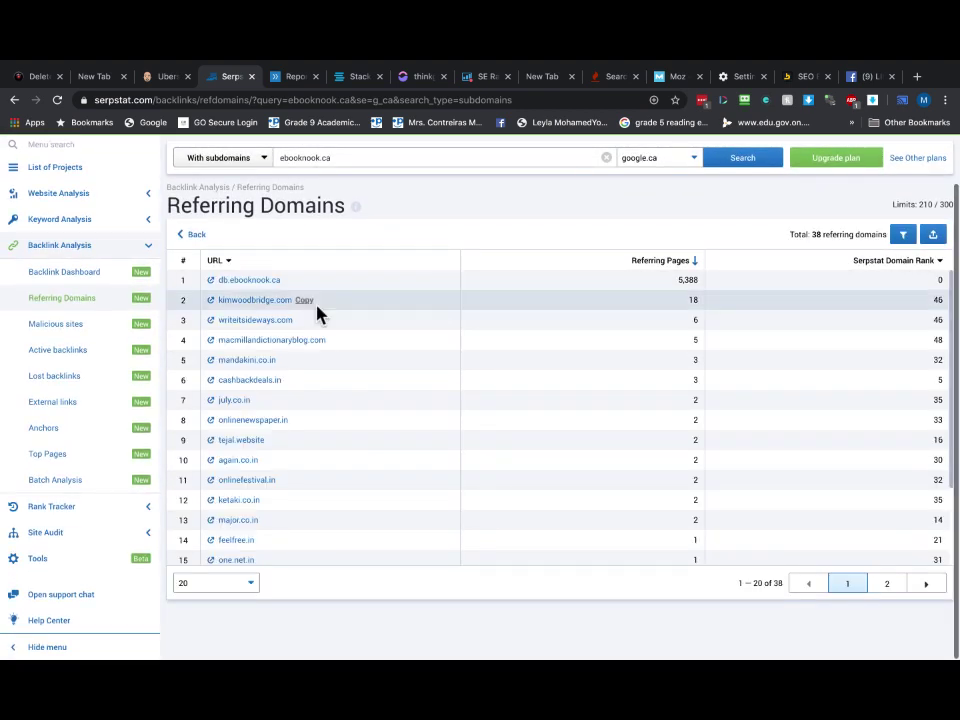
{"action": "key", "text": "ctrl+plus"}
{"action": "key", "text": "ctrl+plus"}
{"action": "key", "text": "ctrl+plus"}
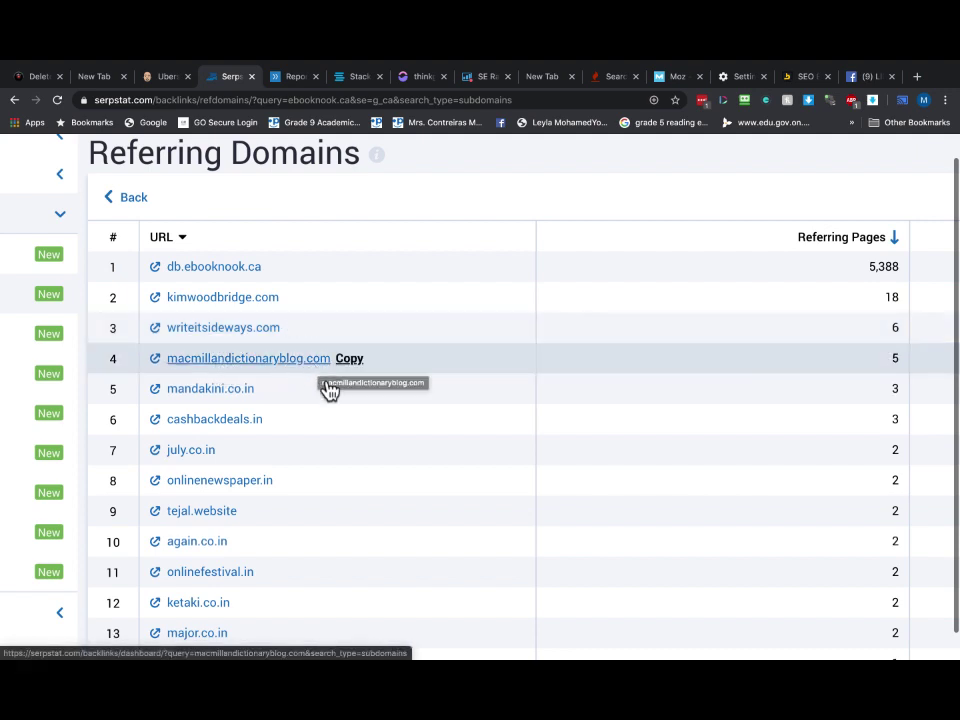
{"action": "scroll", "coordinate": [339, 418], "scroll_direction": "down", "scroll_amount": 1}
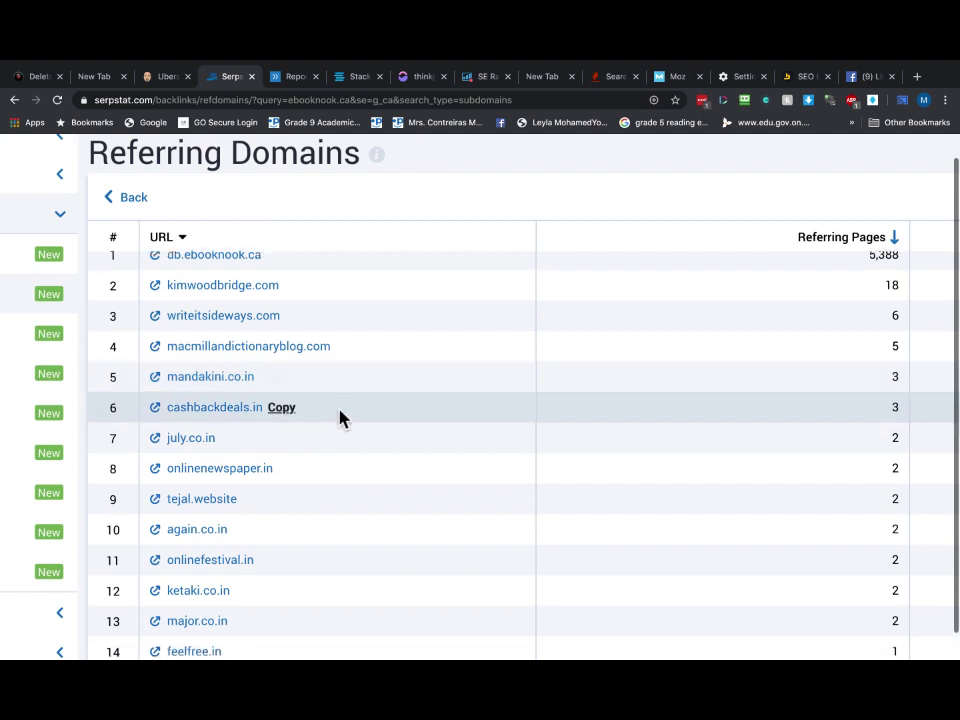
{"action": "scroll", "coordinate": [339, 418], "scroll_direction": "down", "scroll_amount": 3}
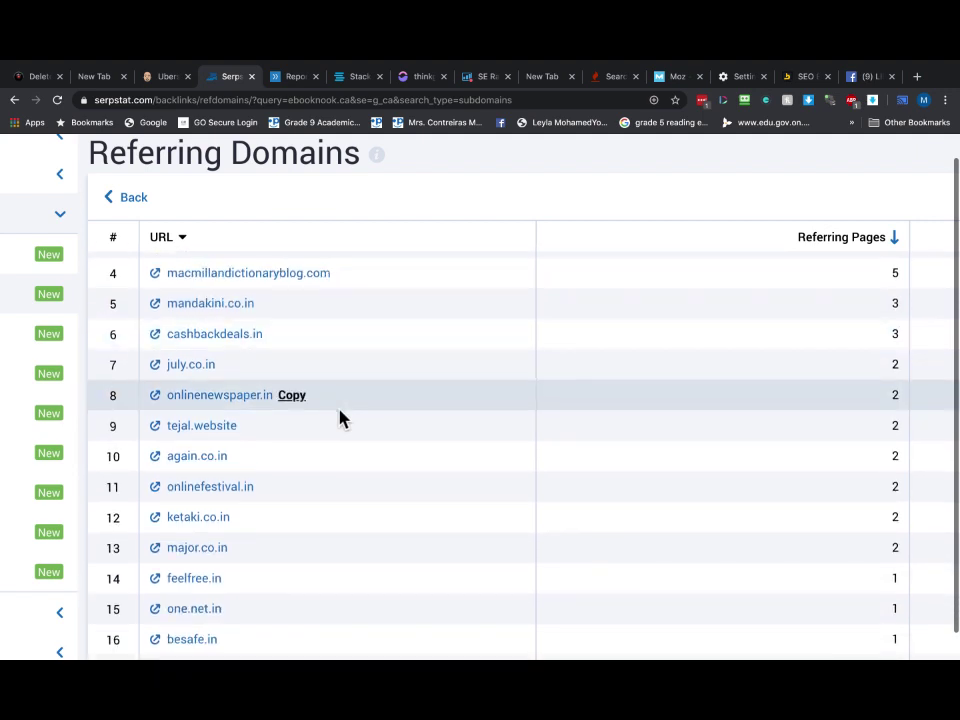
{"action": "scroll", "coordinate": [339, 418], "scroll_direction": "down", "scroll_amount": 3}
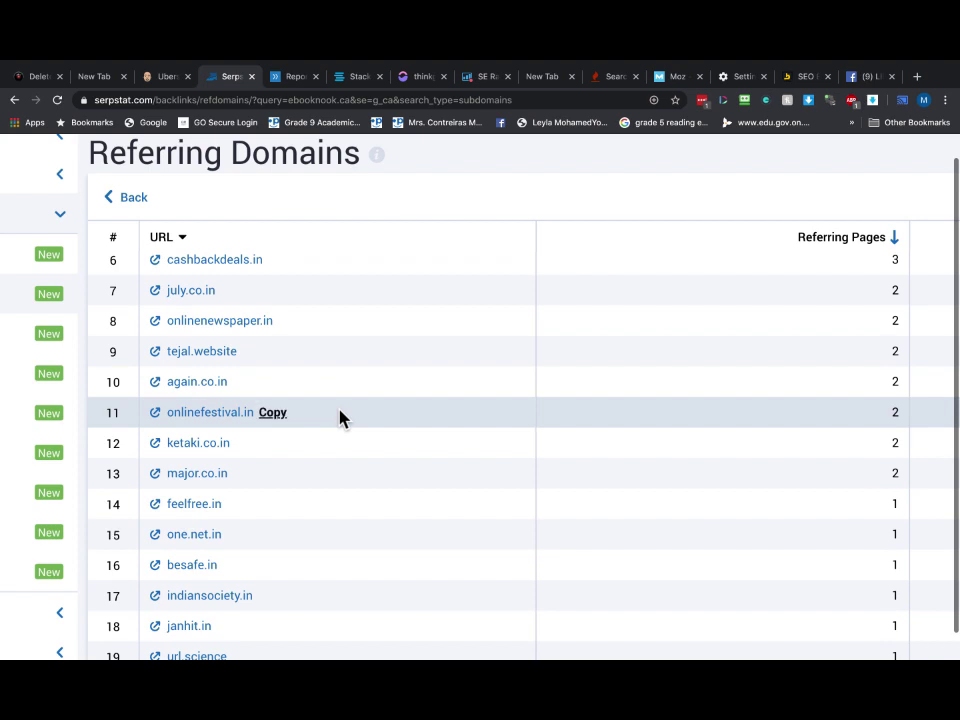
{"action": "scroll", "coordinate": [339, 418], "scroll_direction": "down", "scroll_amount": 5}
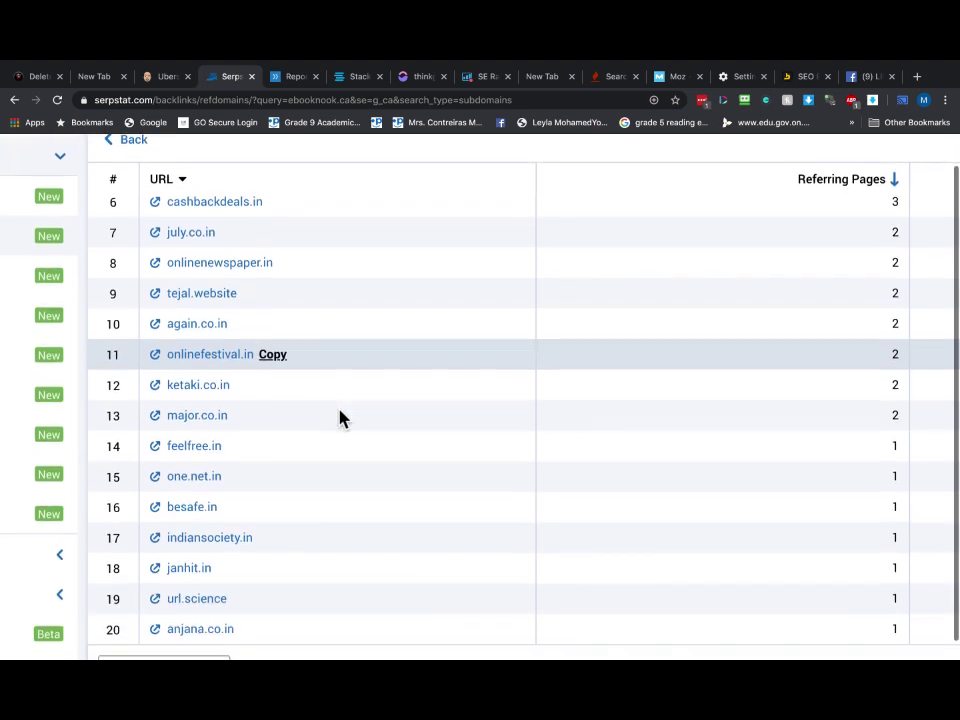
{"action": "scroll", "coordinate": [339, 418], "scroll_direction": "down", "scroll_amount": 1}
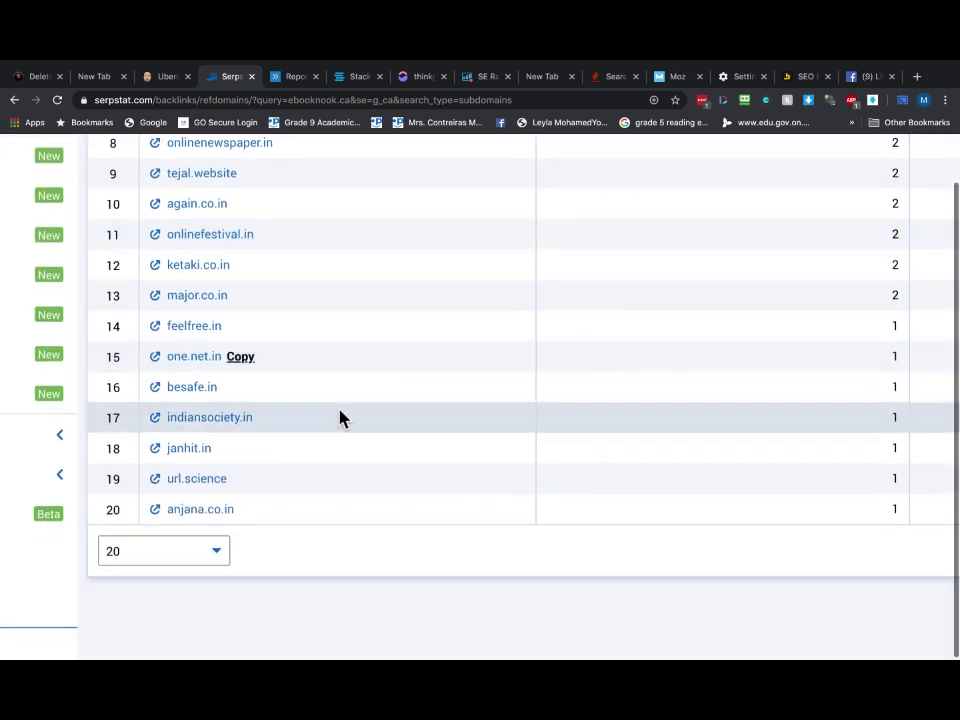
{"action": "key", "text": "ctrl+minus"}
{"action": "key", "text": "ctrl+minus"}
{"action": "key", "text": "ctrl+minus"}
{"action": "key", "text": "ctrl+minus"}
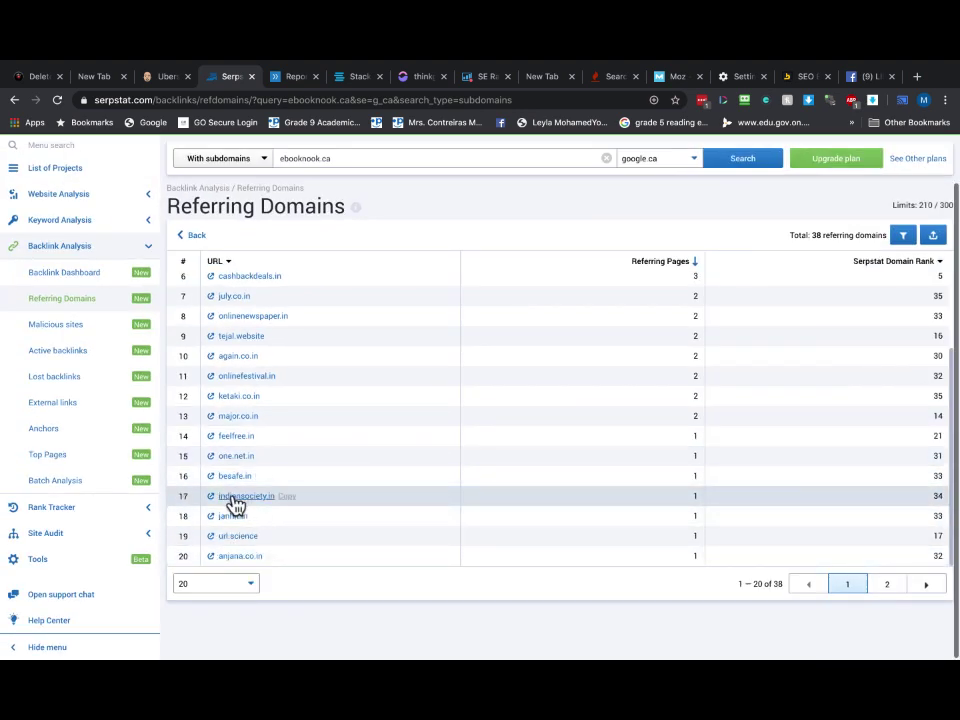
Open the Anchors report for ebooknook.ca and inspect the backlink count of the Home anchor.
{"action": "left_click", "coordinate": [88, 428]}
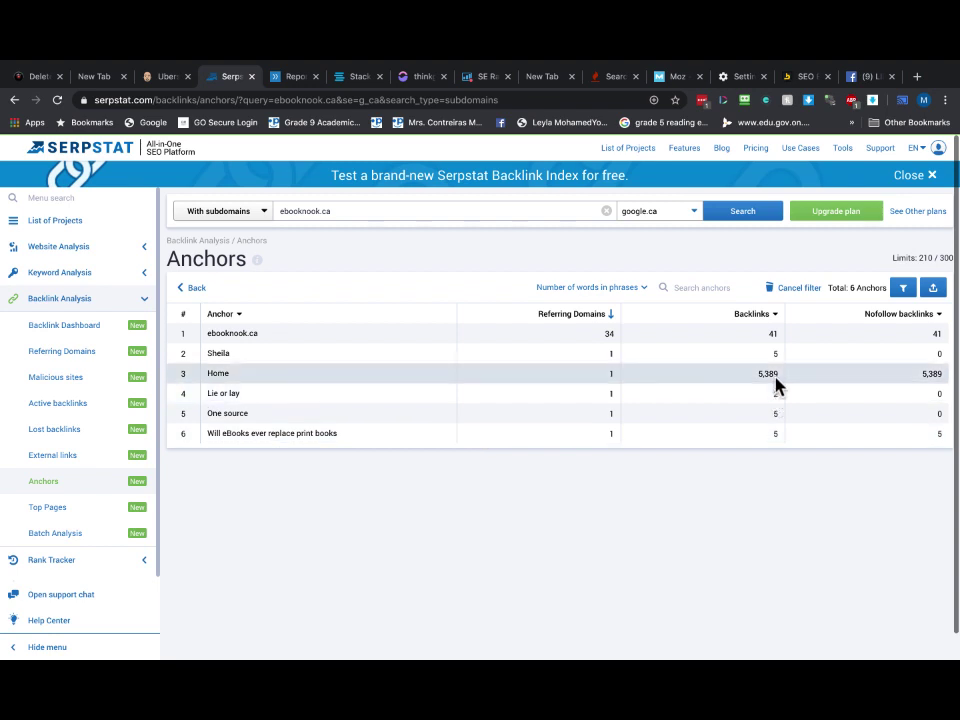
{"action": "left_click_drag", "start_coordinate": [754, 378], "coordinate": [804, 386]}
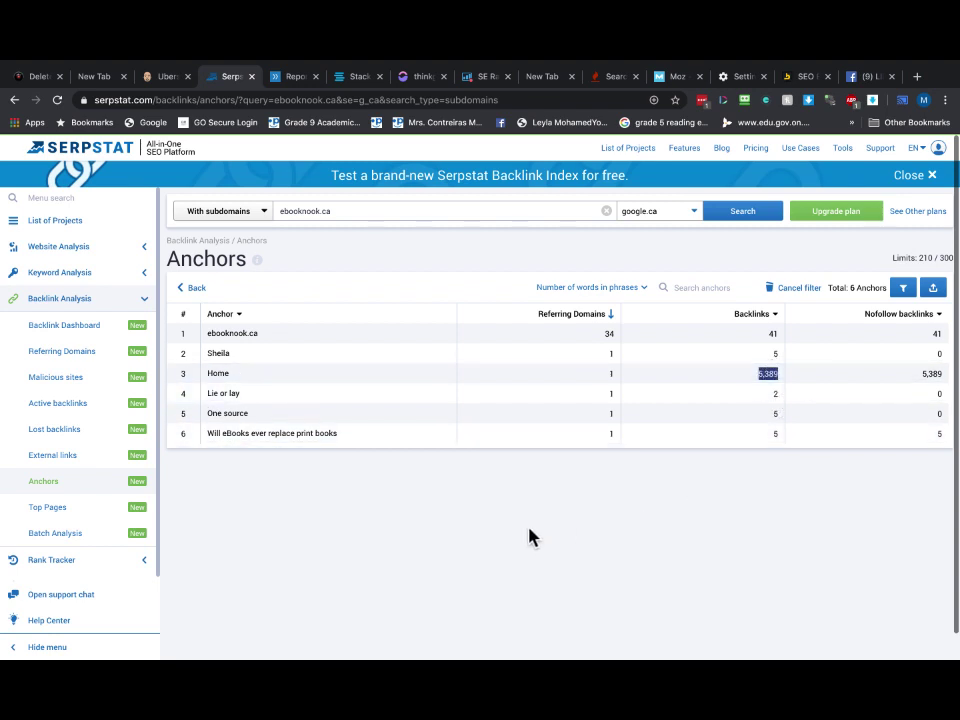
{"action": "left_click", "coordinate": [257, 379]}
Search Google for "google domains" in a new tab and open the Google Domains registration site.
{"action": "left_click", "coordinate": [917, 77]}
{"action": "type", "text": "google dom"}
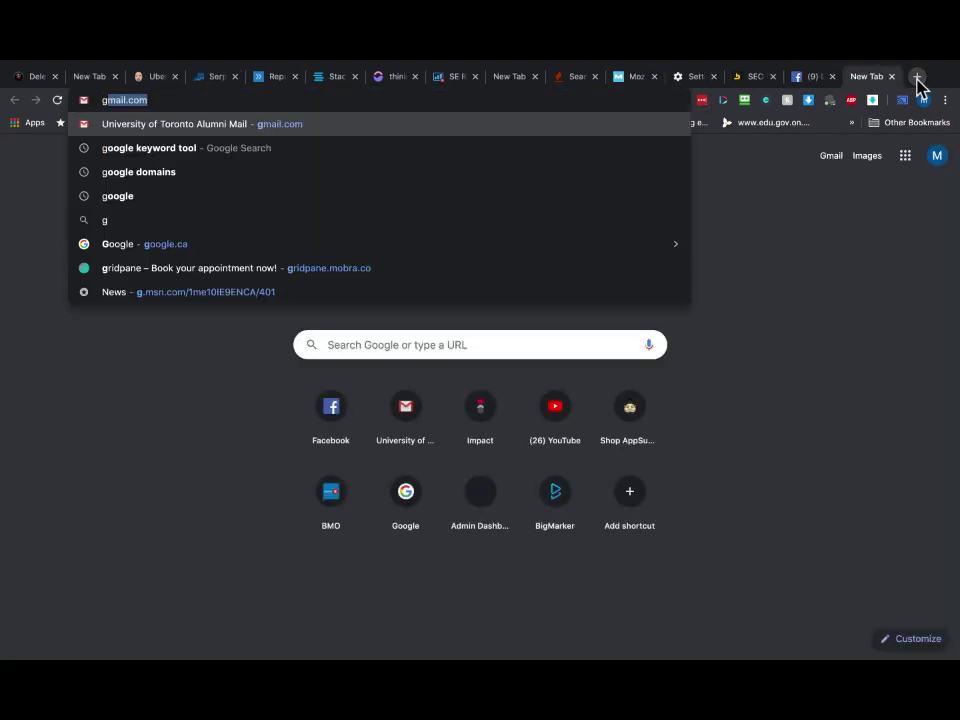
{"action": "type", "text": "a"}
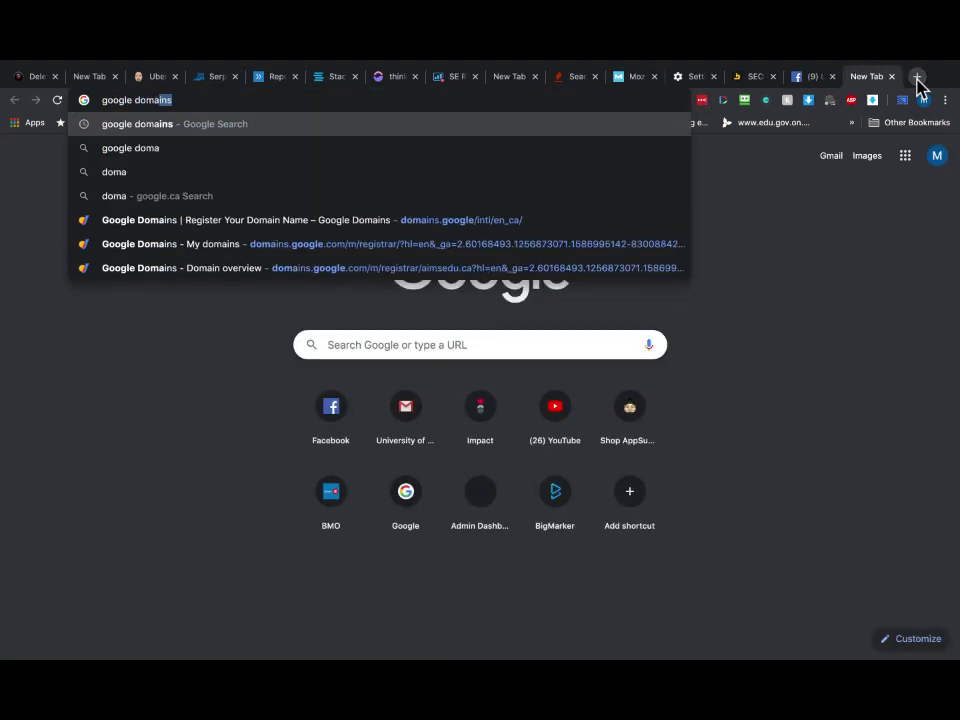
{"action": "key", "text": "Return"}
{"action": "scroll", "coordinate": [488, 408], "scroll_direction": "down", "scroll_amount": 2}
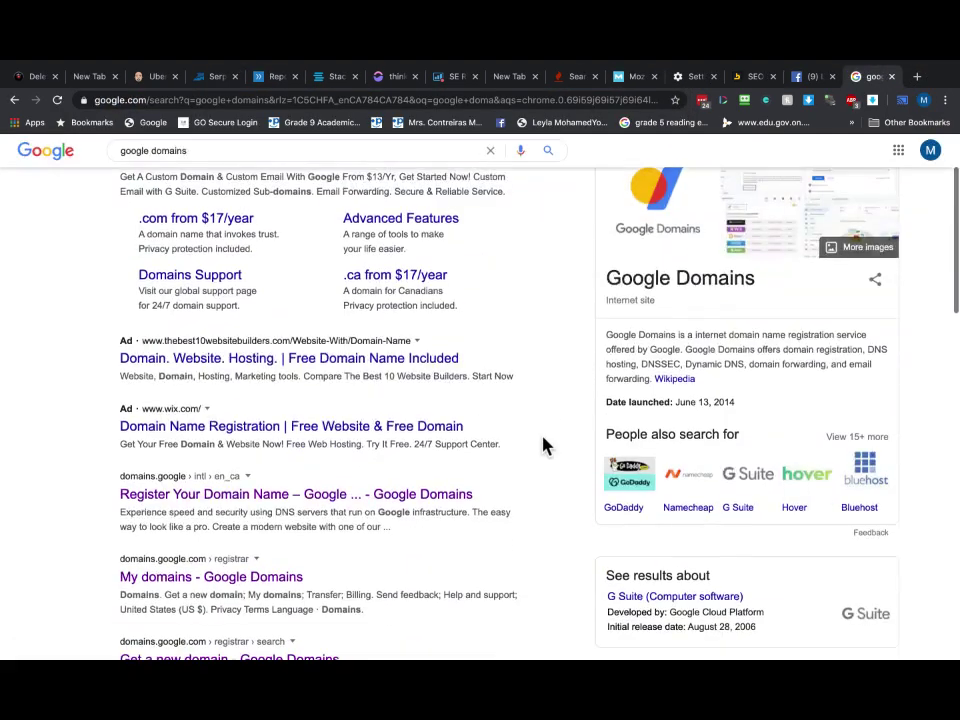
{"action": "left_click", "coordinate": [258, 495]}
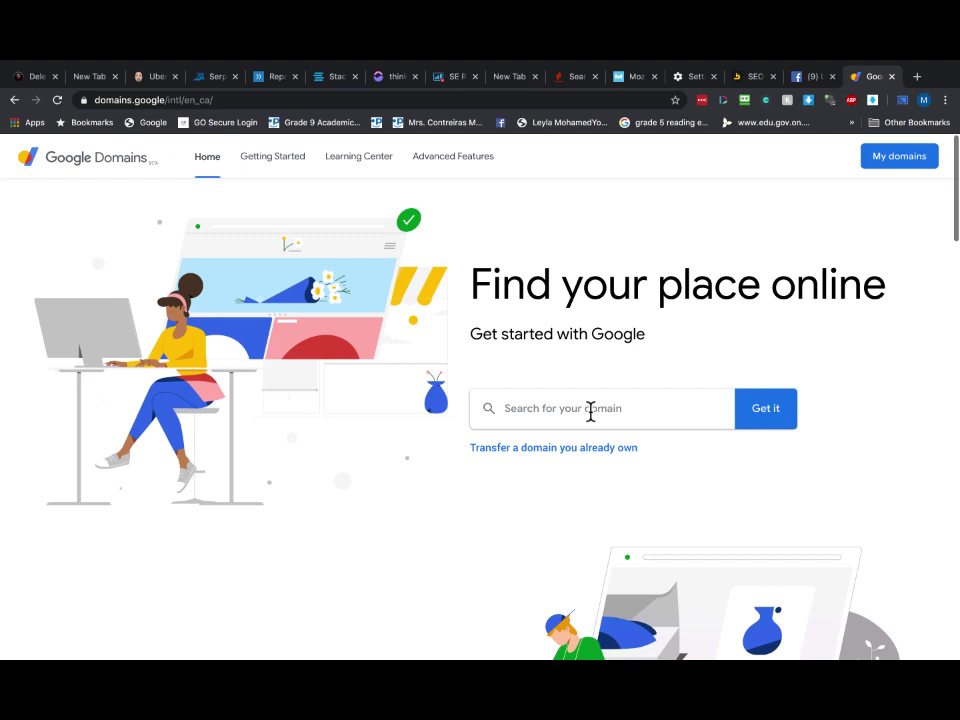
Search Google Domains for ebooknook.ca and check its availability and yearly price.
{"action": "left_click", "coordinate": [590, 411]}
{"action": "type", "text": "eb"}
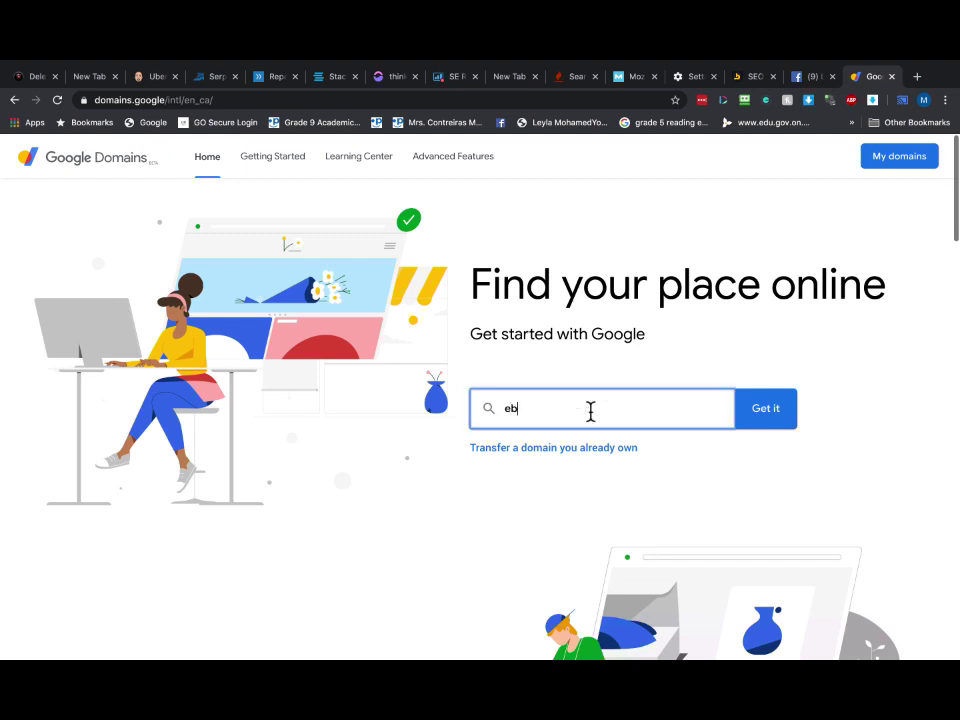
{"action": "type", "text": "ooknook.ca"}
{"action": "left_click", "coordinate": [786, 426]}
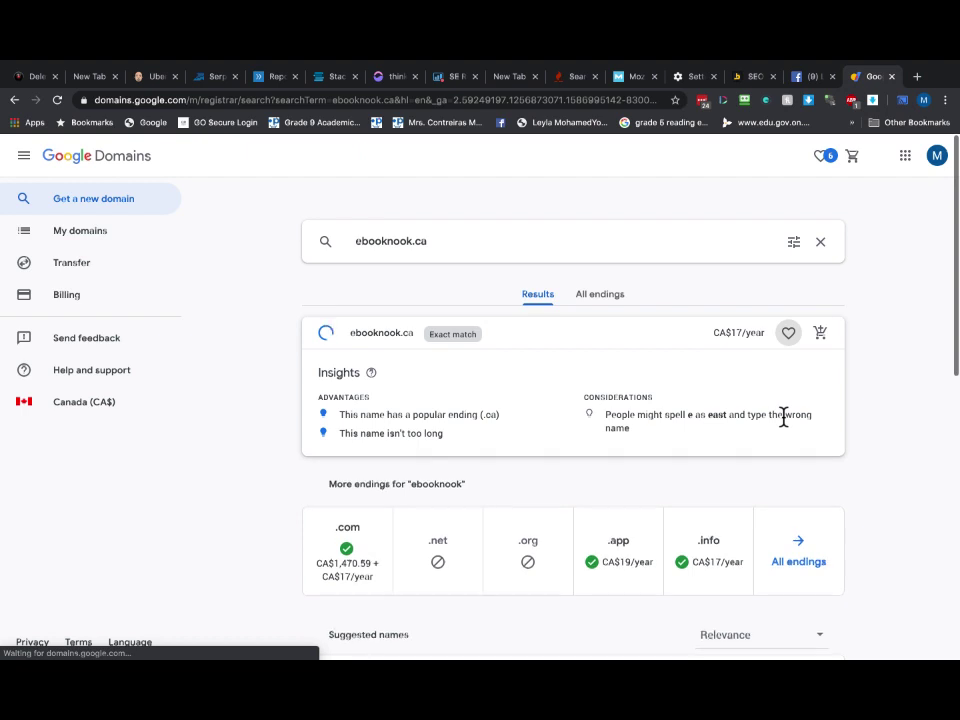
{"action": "scroll", "coordinate": [610, 328], "scroll_direction": "up", "scroll_amount": 3}
{"action": "scroll", "coordinate": [613, 333], "scroll_direction": "up", "scroll_amount": 3}
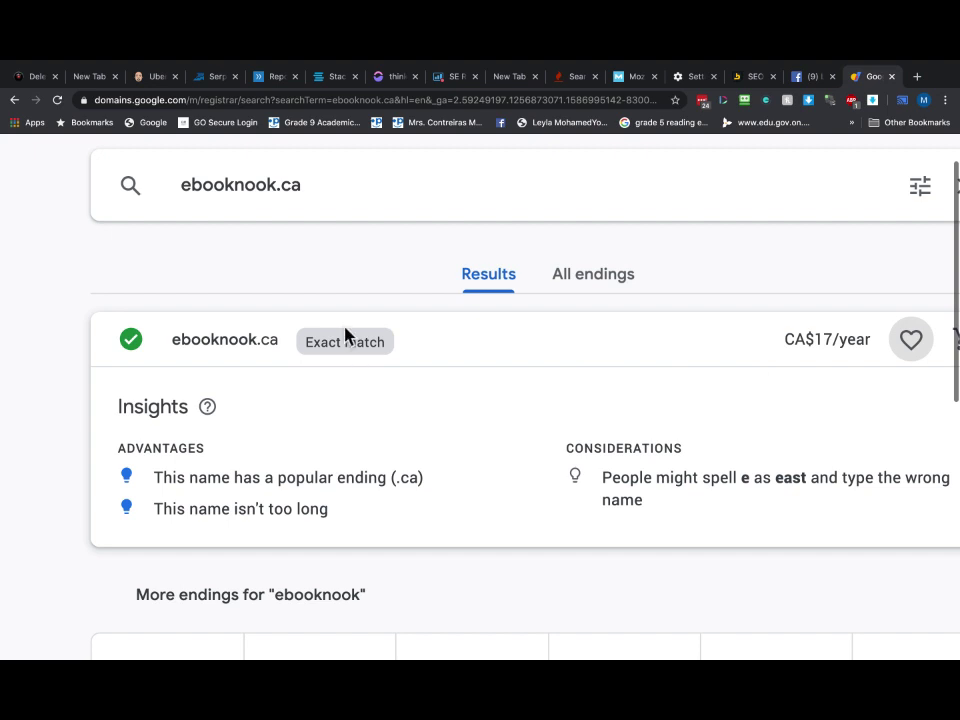
Switch back to Serpstat and open the Backlink Dashboard for ebooknook.ca.
{"action": "left_click", "coordinate": [212, 78]}
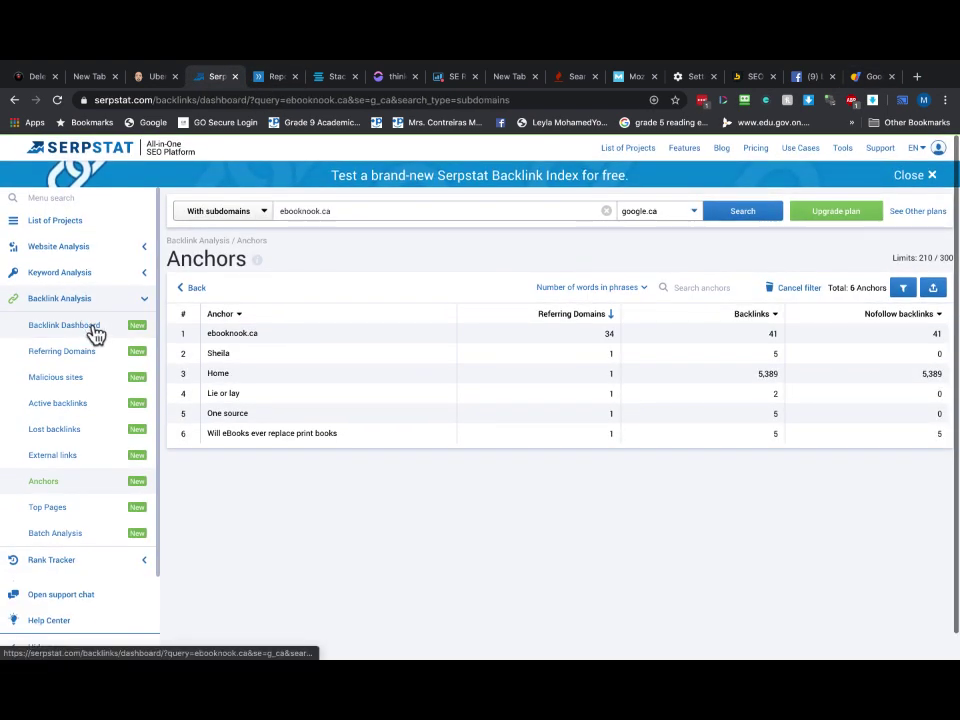
{"action": "left_click", "coordinate": [92, 328]}
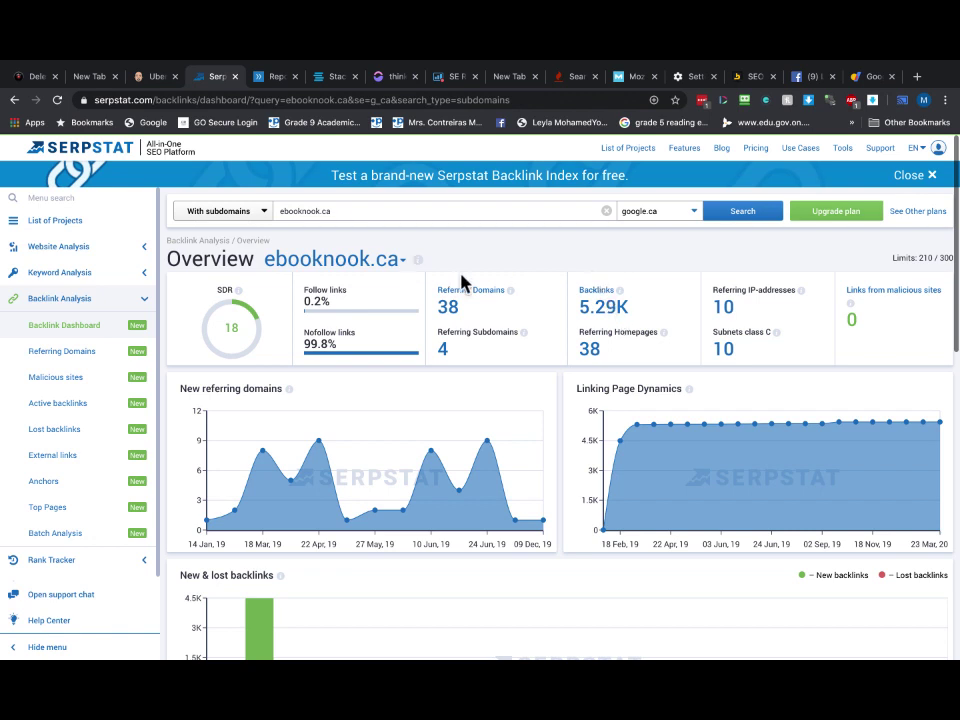
{"action": "mouse_move", "coordinate": [45, 64]}
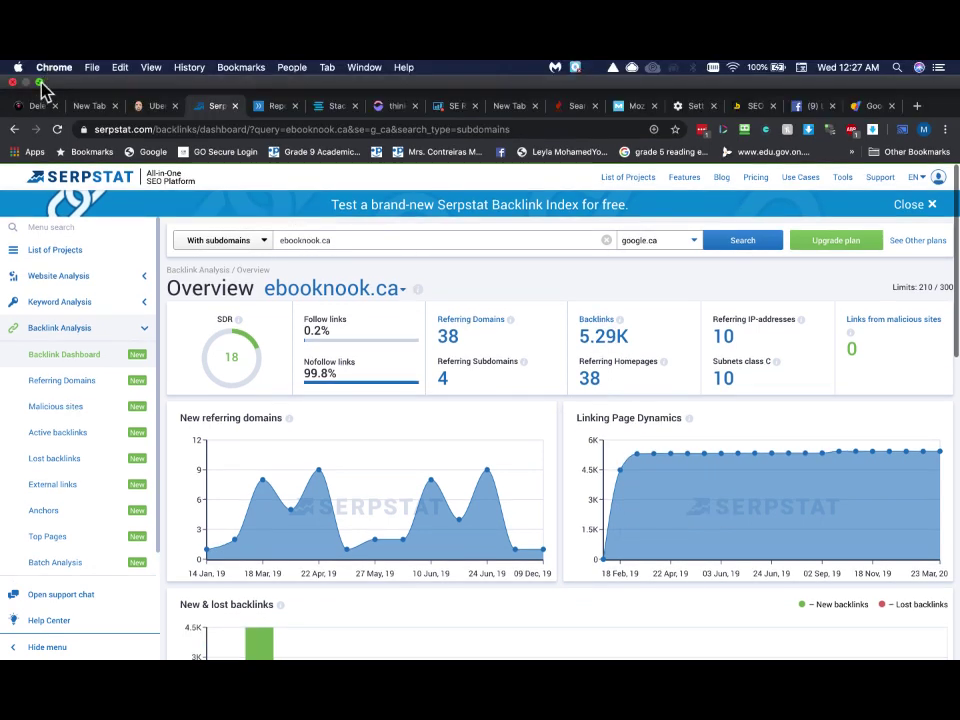
{"action": "left_click", "coordinate": [41, 89]}
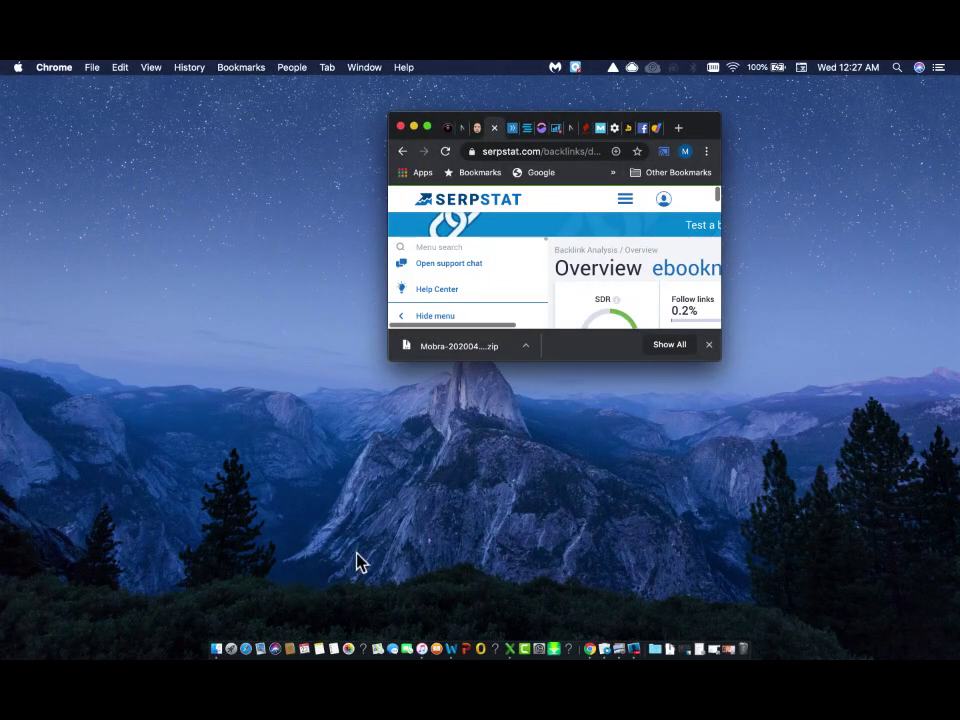
{"action": "left_click", "coordinate": [427, 127]}
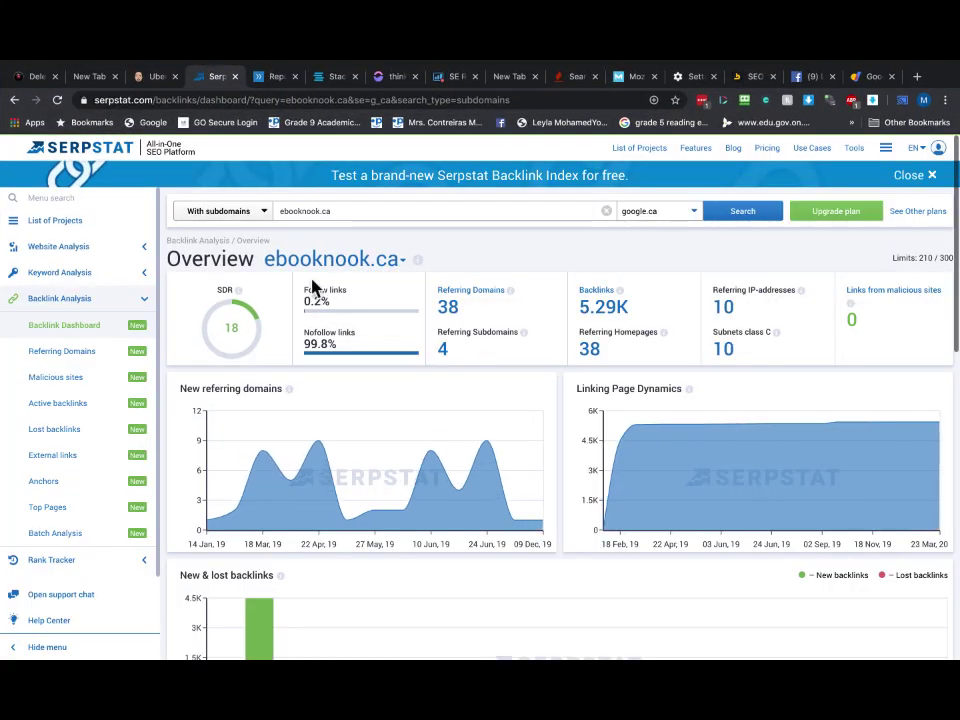
Examine the SDR score, referring domains, backlinks and referring IP-address figures on ebooknook.ca's dashboard.
{"action": "scroll", "coordinate": [415, 325], "scroll_direction": "up", "scroll_amount": 5}
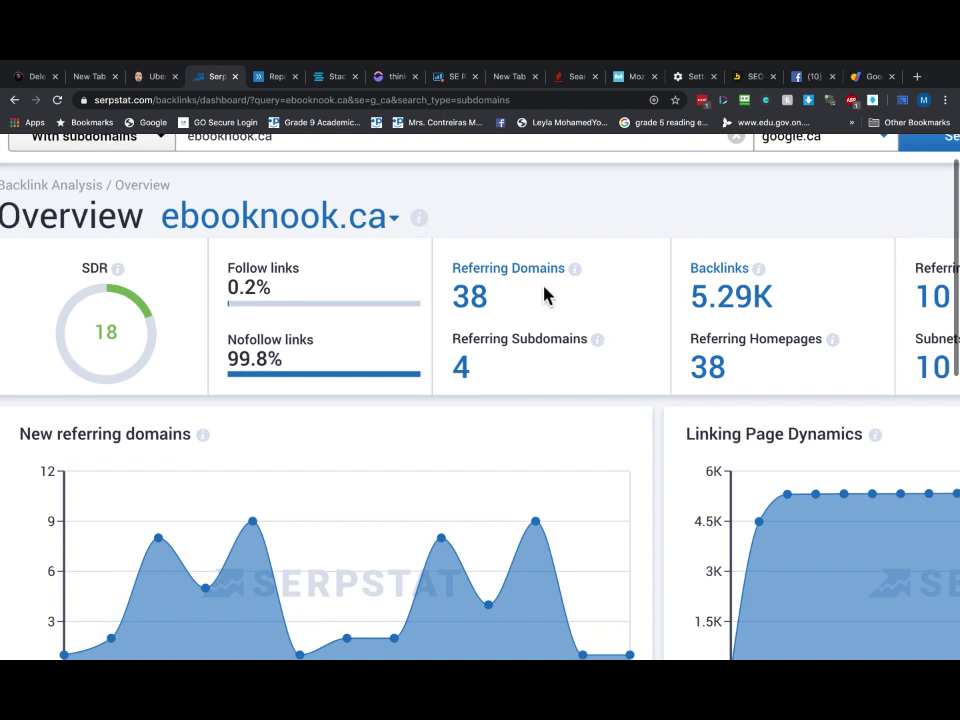
{"action": "scroll", "coordinate": [546, 296], "scroll_direction": "right", "scroll_amount": 3}
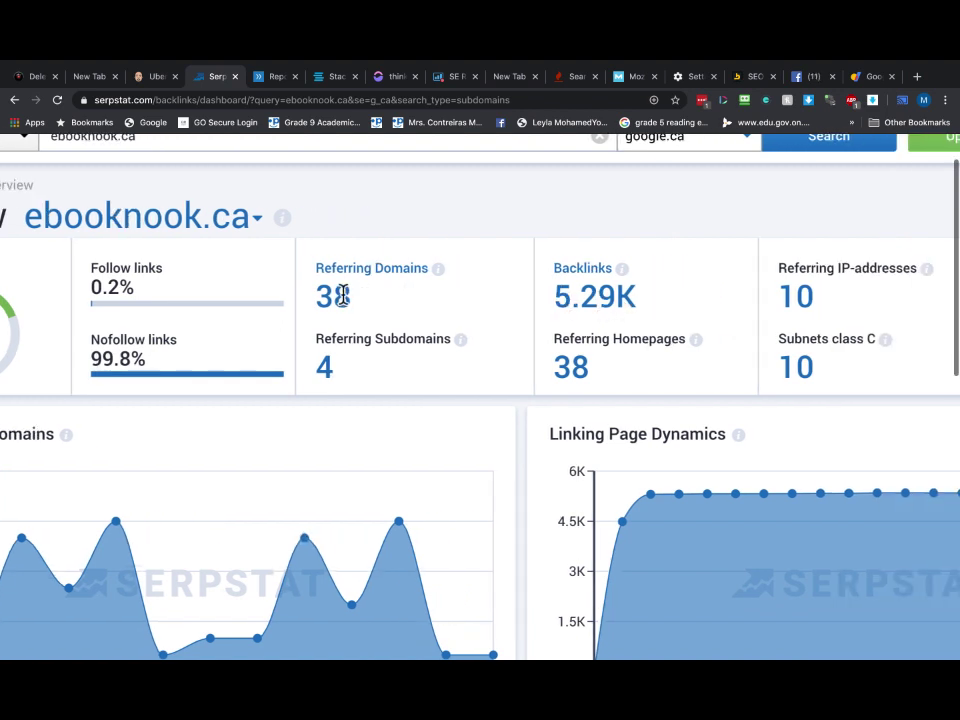
{"action": "scroll", "coordinate": [346, 294], "scroll_direction": "down", "scroll_amount": 3}
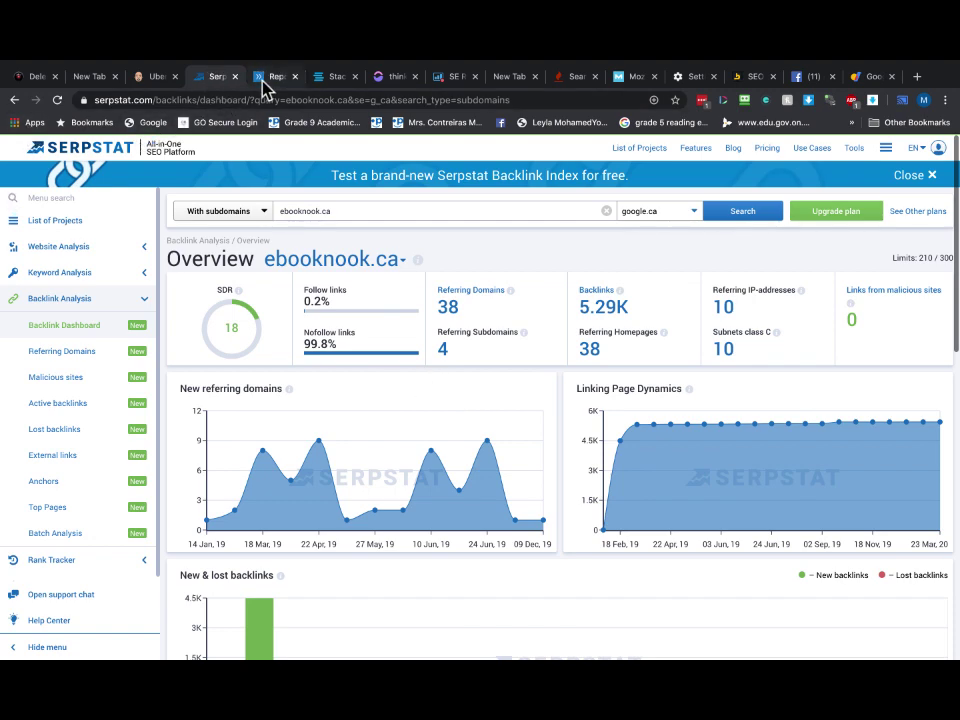
Switch to Ubersuggest and copy the domain aimsedu.ca from its Backlinks report heading.
{"action": "left_click", "coordinate": [155, 78]}
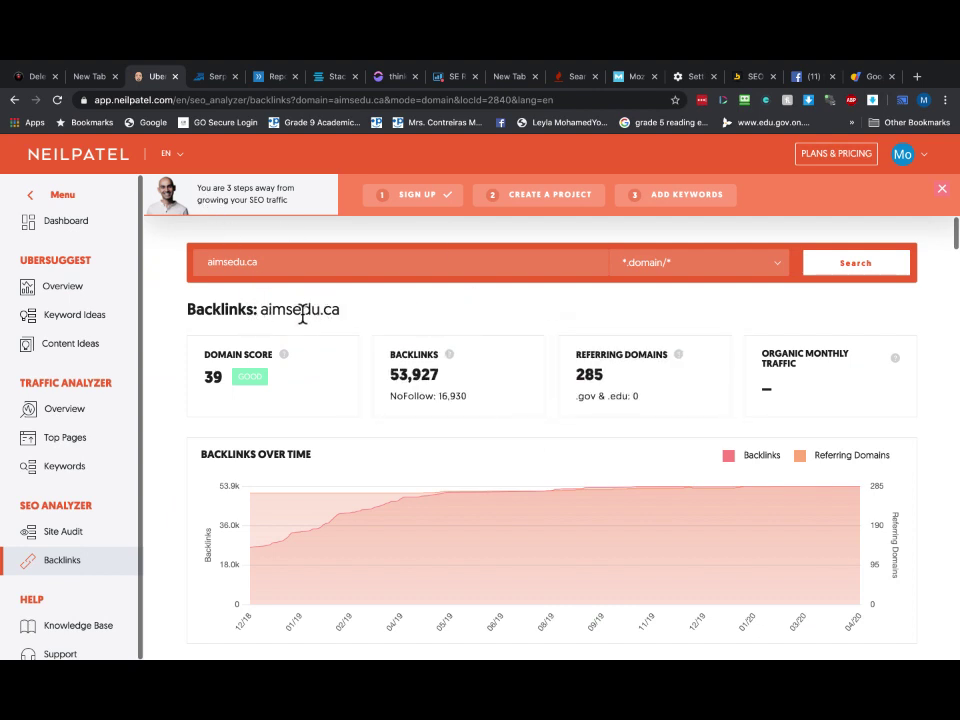
{"action": "left_click_drag", "start_coordinate": [344, 314], "coordinate": [262, 312]}
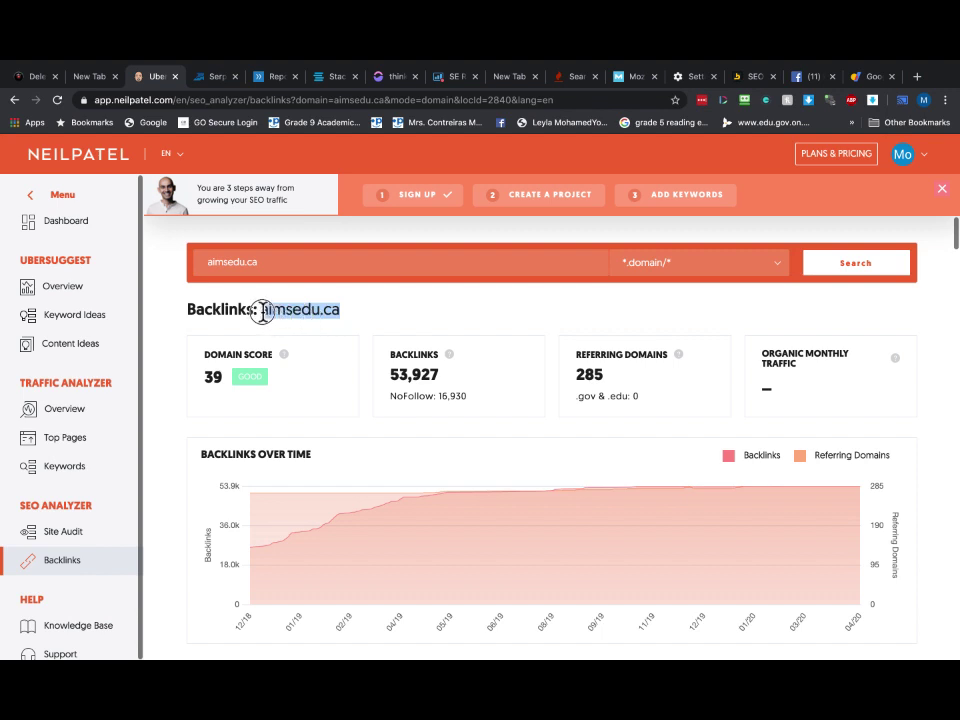
{"action": "right_click", "coordinate": [284, 310]}
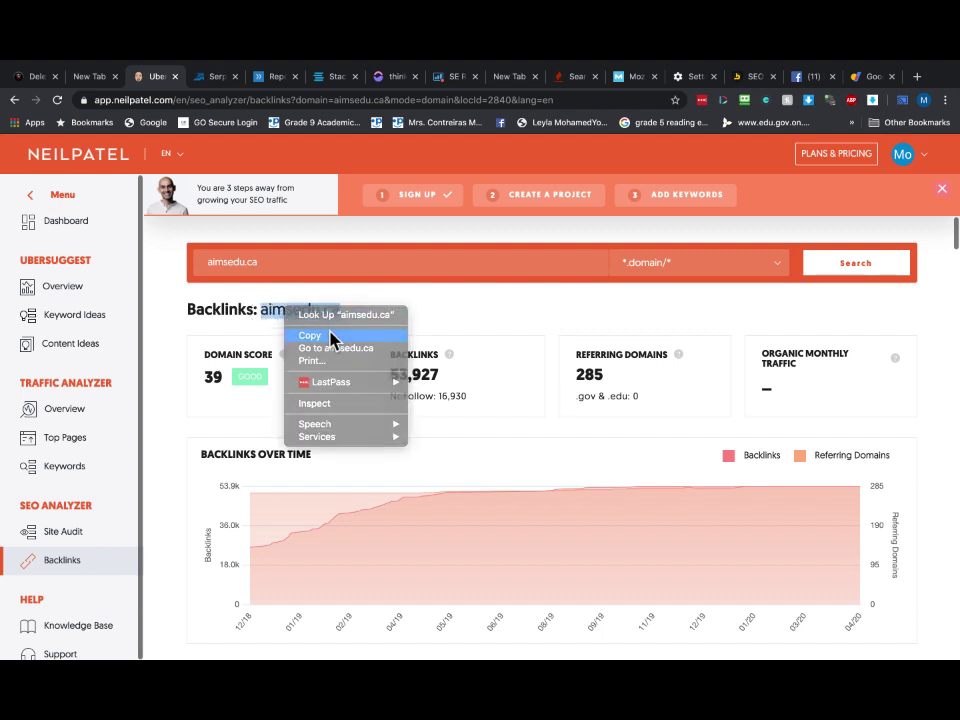
{"action": "left_click", "coordinate": [300, 333]}
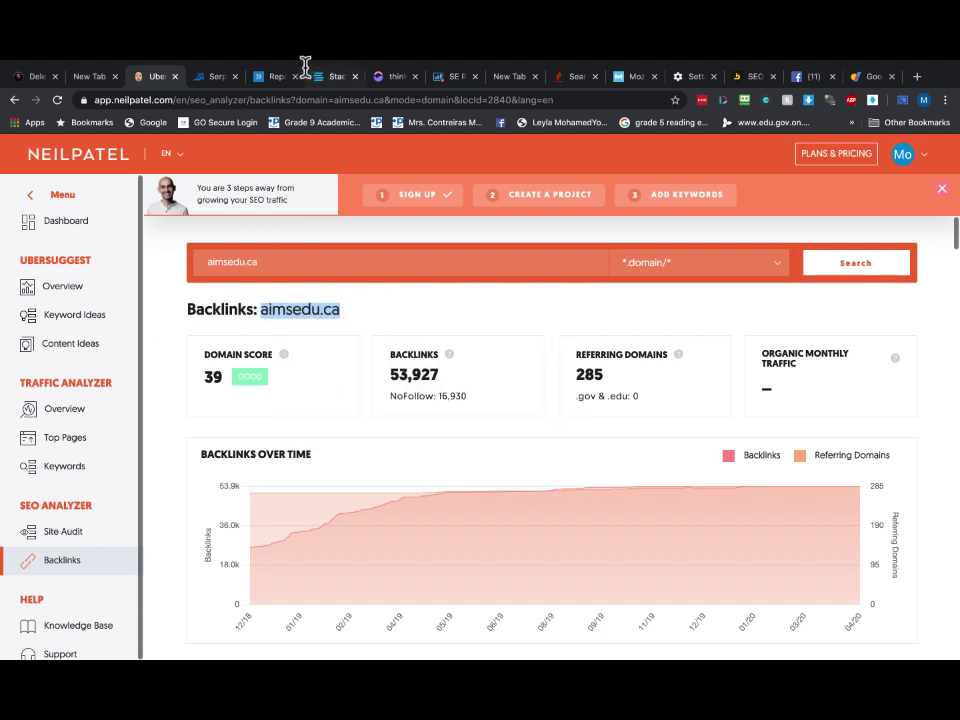
Switch back to Serpstat and open the Backlink Dashboard overview for aimsedu.ca, replacing ebooknook.ca as the queried domain.
{"action": "left_click", "coordinate": [213, 80]}
{"action": "double_click", "coordinate": [336, 209]}
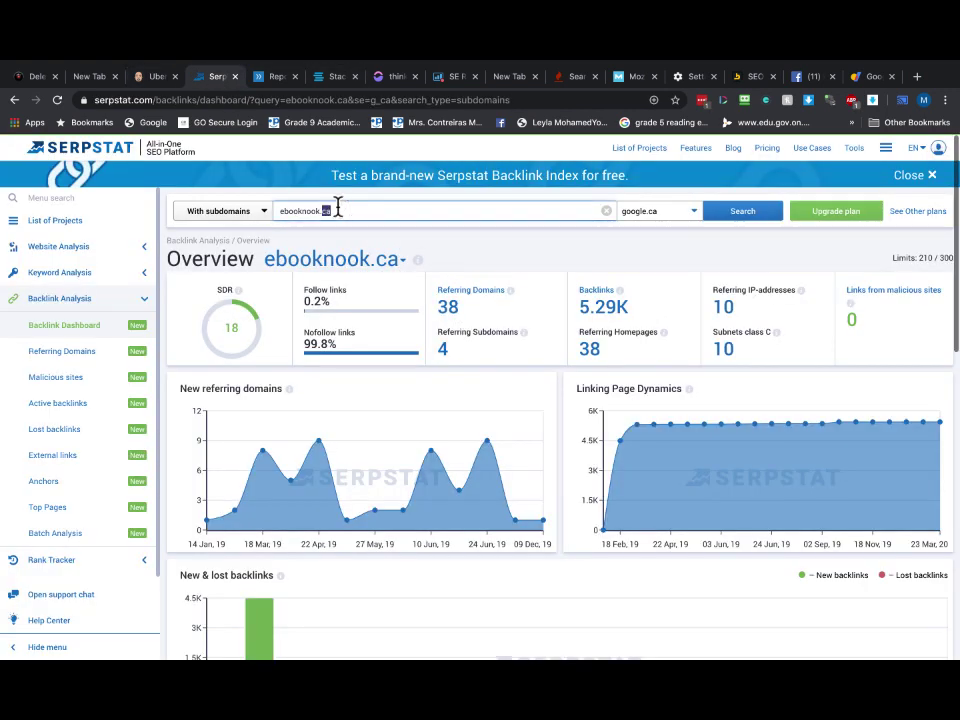
{"action": "key", "text": "BackSpace"}
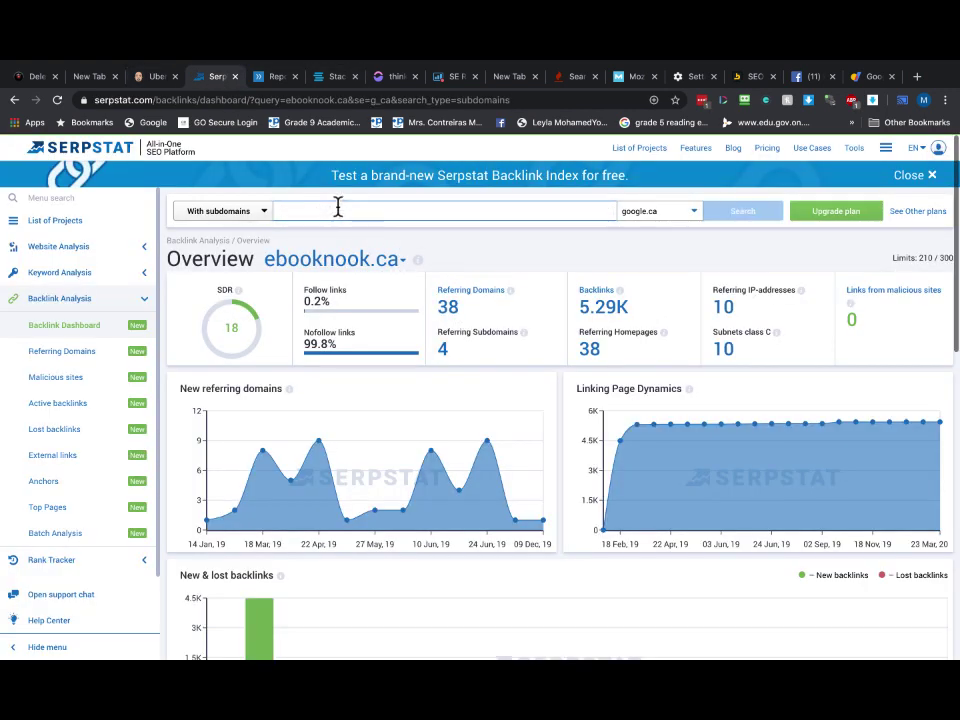
{"action": "key", "text": "ctrl+v"}
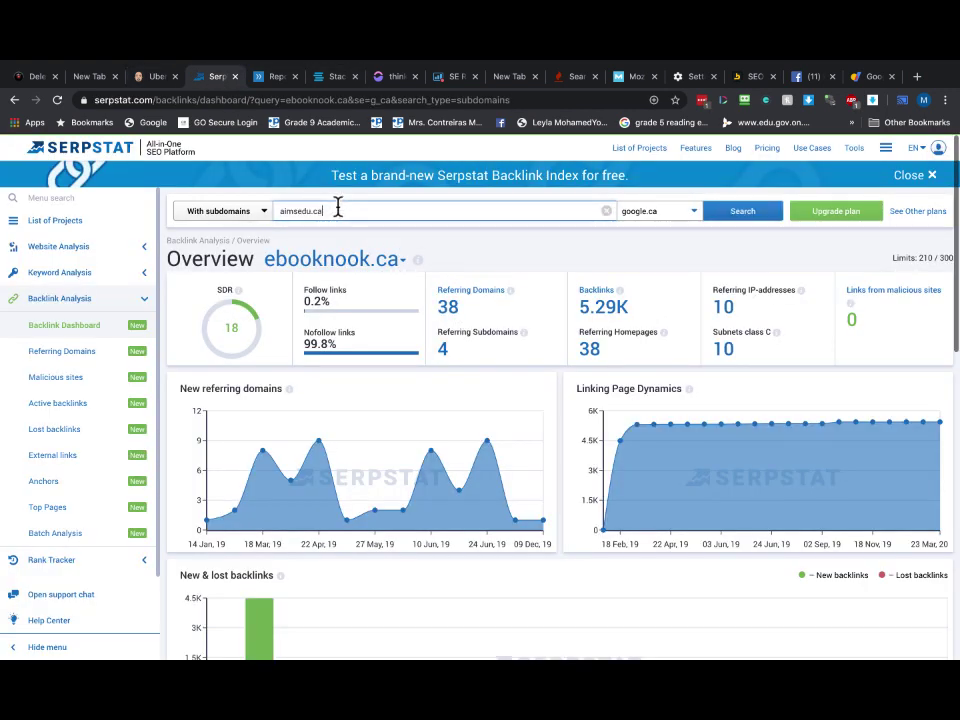
{"action": "left_click", "coordinate": [735, 220]}
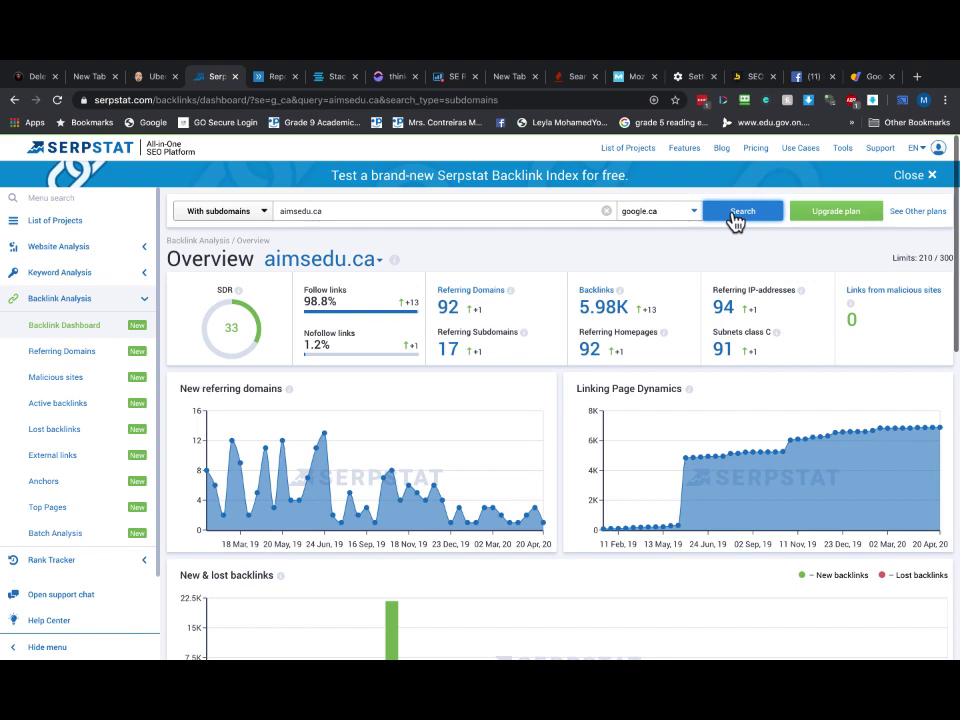
Examine the SDR score, follow-link share, referring domains, backlinks and referring IP-address figures on aimsedu.ca's dashboard.
{"action": "scroll", "coordinate": [480, 310], "scroll_direction": "up", "scroll_amount": 3}
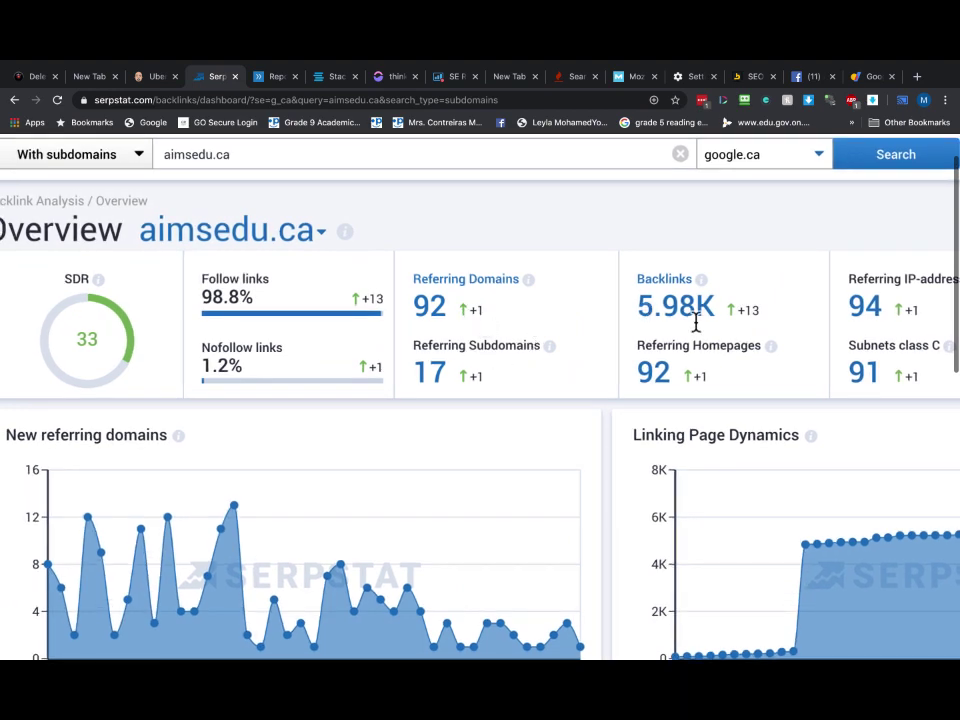
{"action": "scroll", "coordinate": [719, 355], "scroll_direction": "down", "scroll_amount": 3}
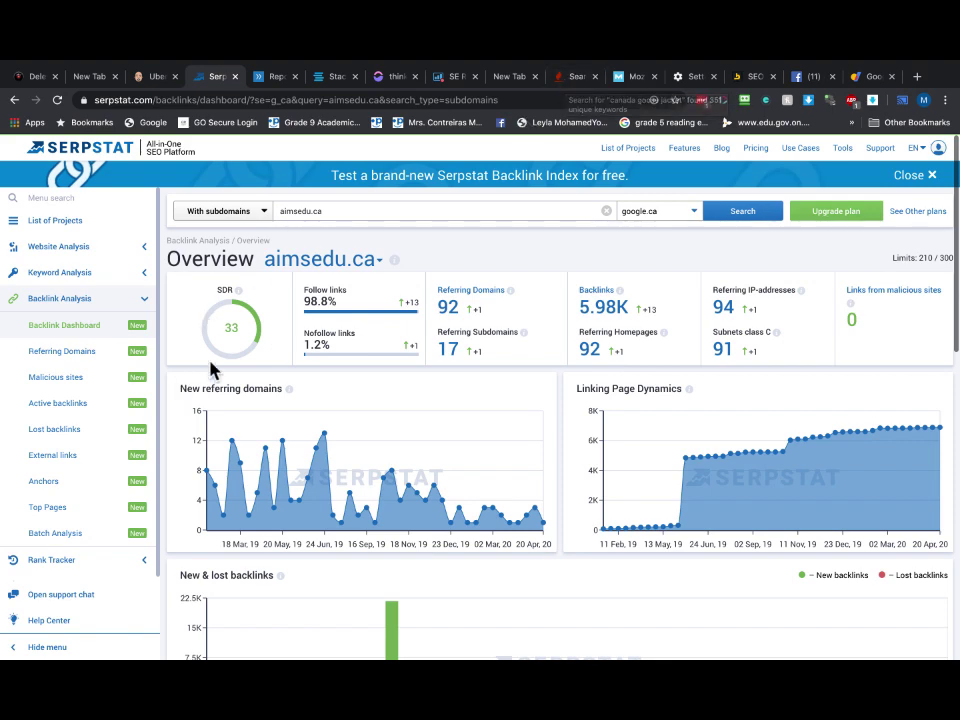
{"action": "scroll", "coordinate": [212, 364], "scroll_direction": "up", "scroll_amount": 3}
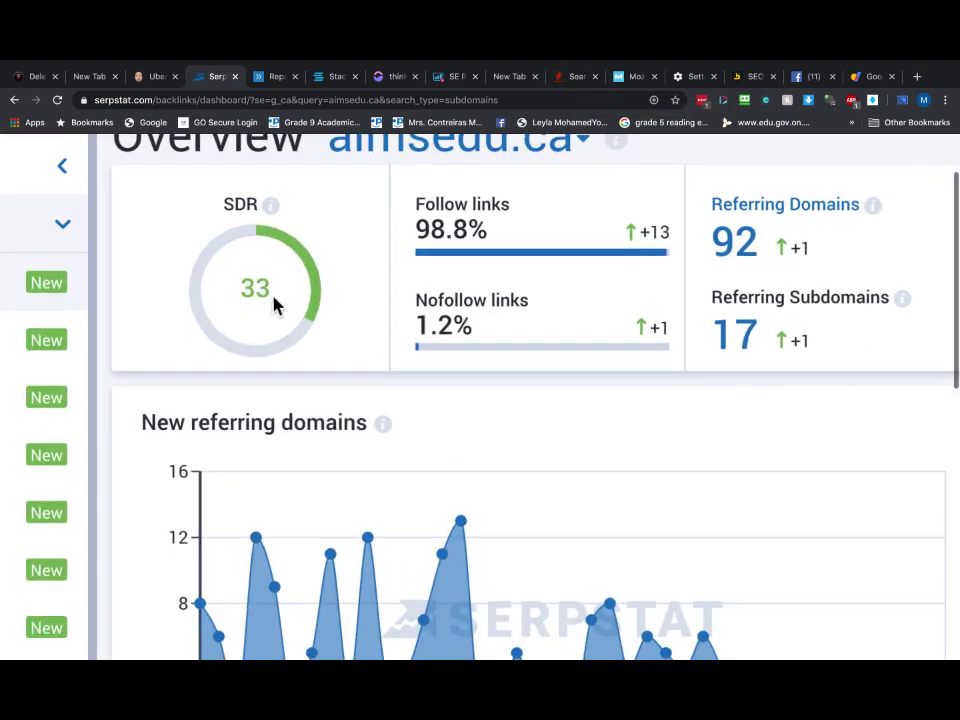
{"action": "scroll", "coordinate": [380, 305], "scroll_direction": "down", "scroll_amount": 4}
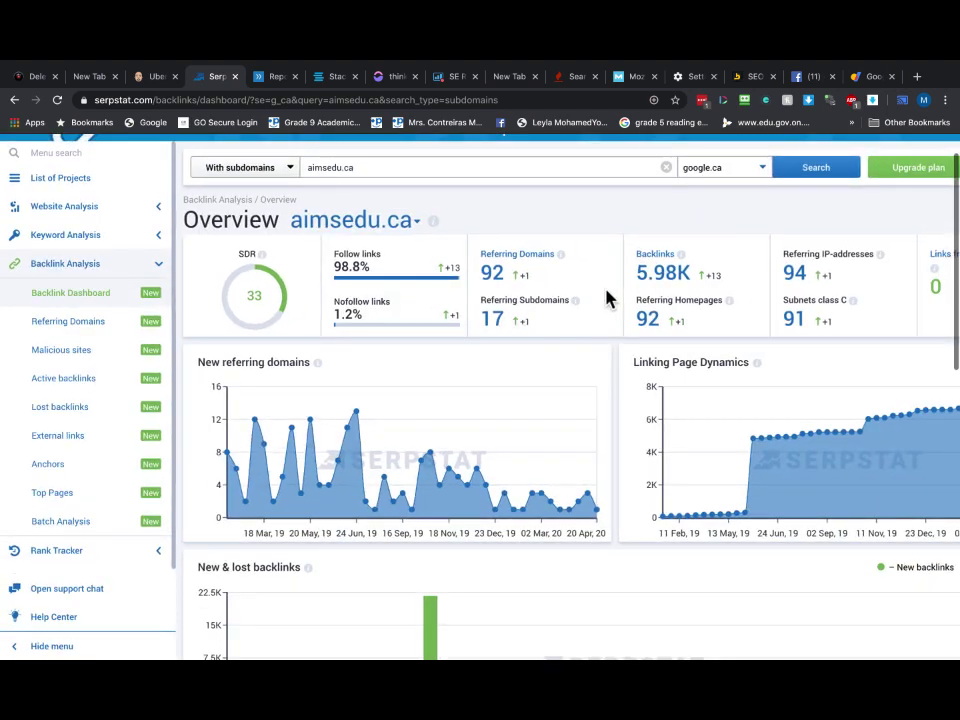
{"action": "scroll", "coordinate": [608, 297], "scroll_direction": "up", "scroll_amount": 1}
{"action": "scroll", "coordinate": [764, 343], "scroll_direction": "left", "scroll_amount": 1}
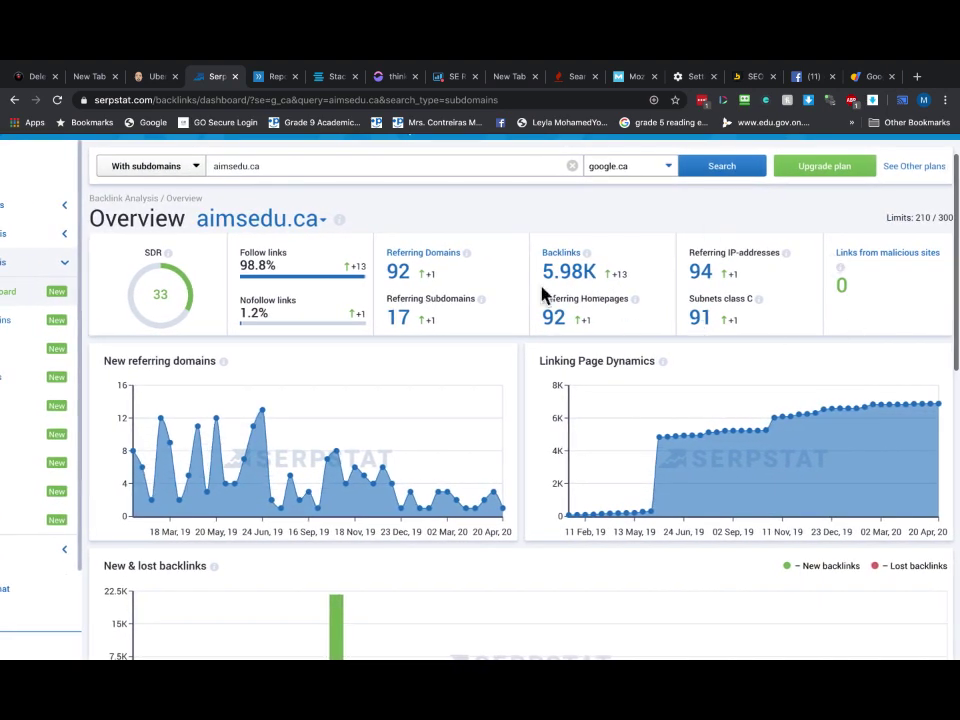
{"action": "scroll", "coordinate": [605, 365], "scroll_direction": "down", "scroll_amount": 3}
{"action": "scroll", "coordinate": [620, 360], "scroll_direction": "up", "scroll_amount": 2}
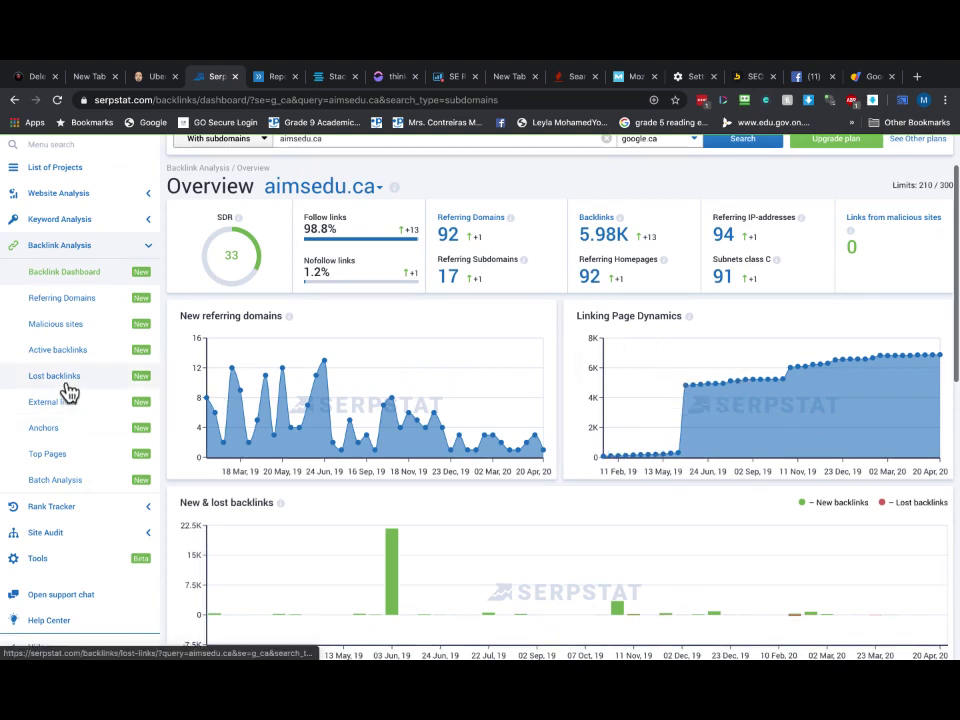
{"action": "scroll", "coordinate": [463, 369], "scroll_direction": "down", "scroll_amount": 2}
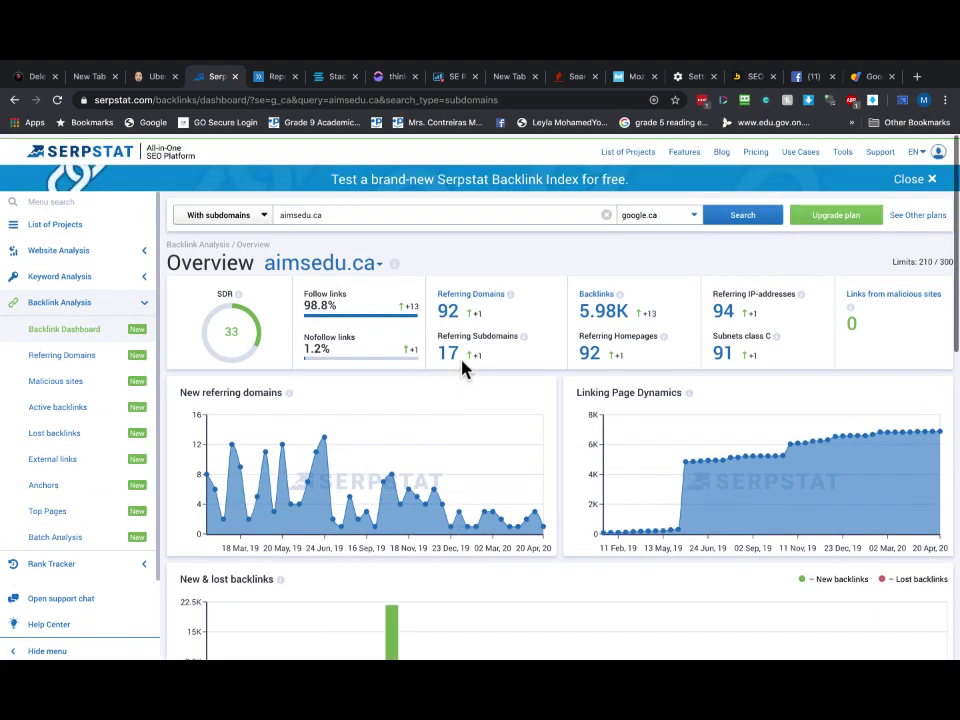
{"action": "scroll", "coordinate": [390, 300], "scroll_direction": "up", "scroll_amount": 5}
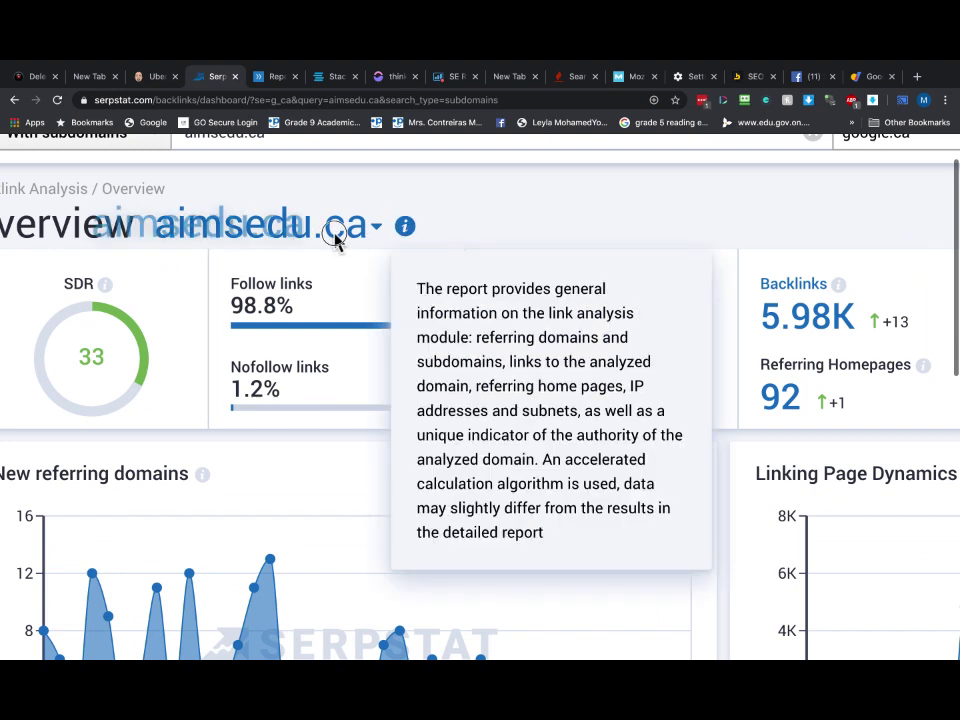
{"action": "left_click", "coordinate": [171, 208]}
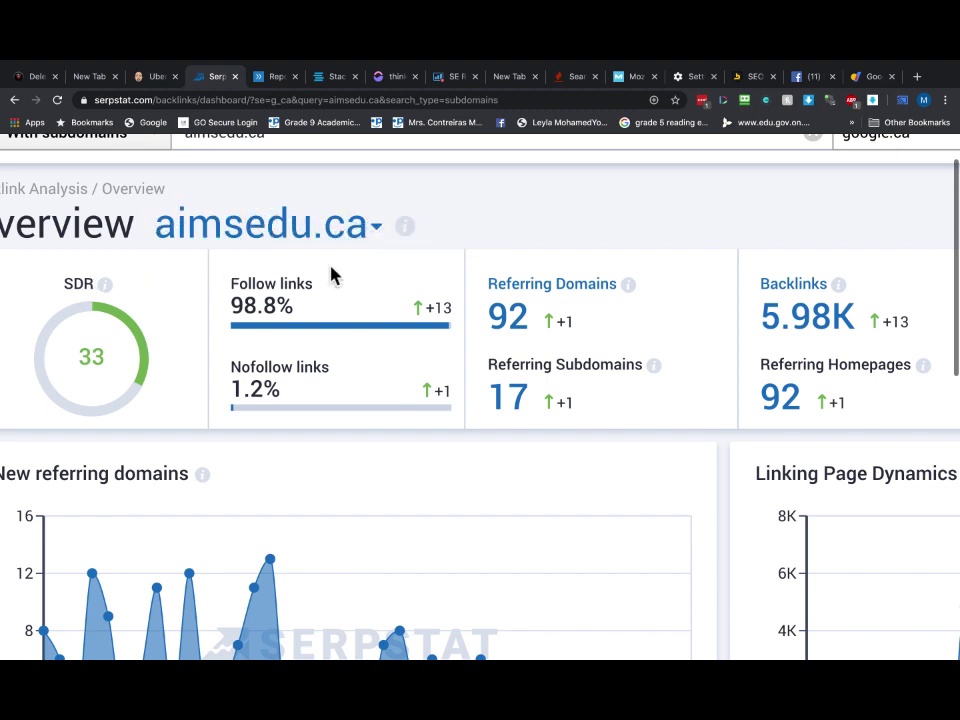
Open the Internet Archive site archive.org in a new browser tab.
{"action": "left_click", "coordinate": [917, 77]}
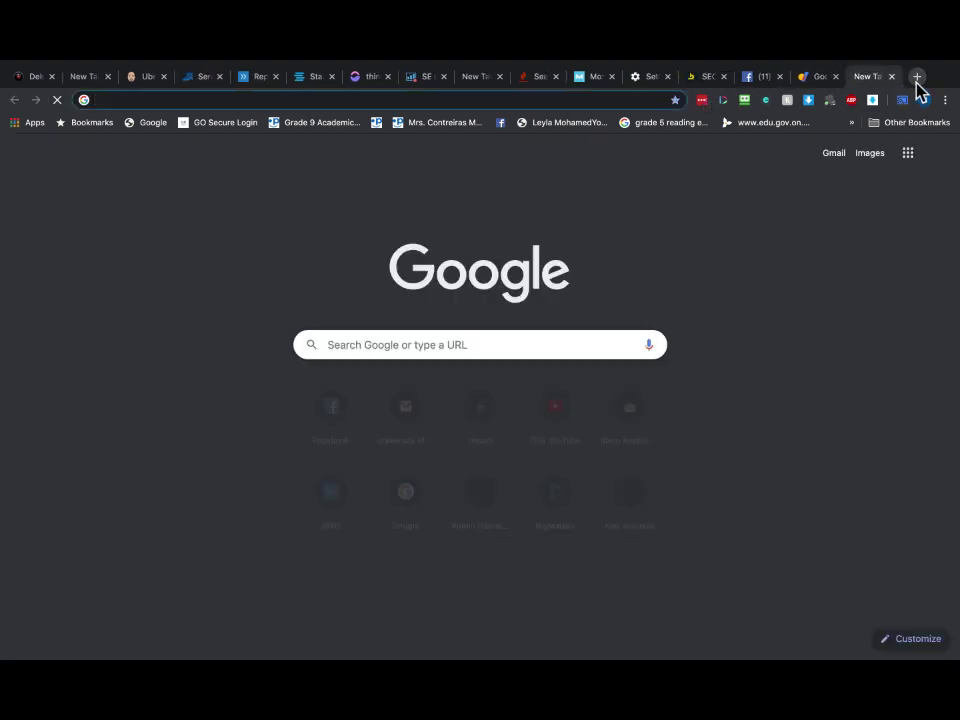
{"action": "type", "text": "a"}
{"action": "key", "text": "BackSpace"}
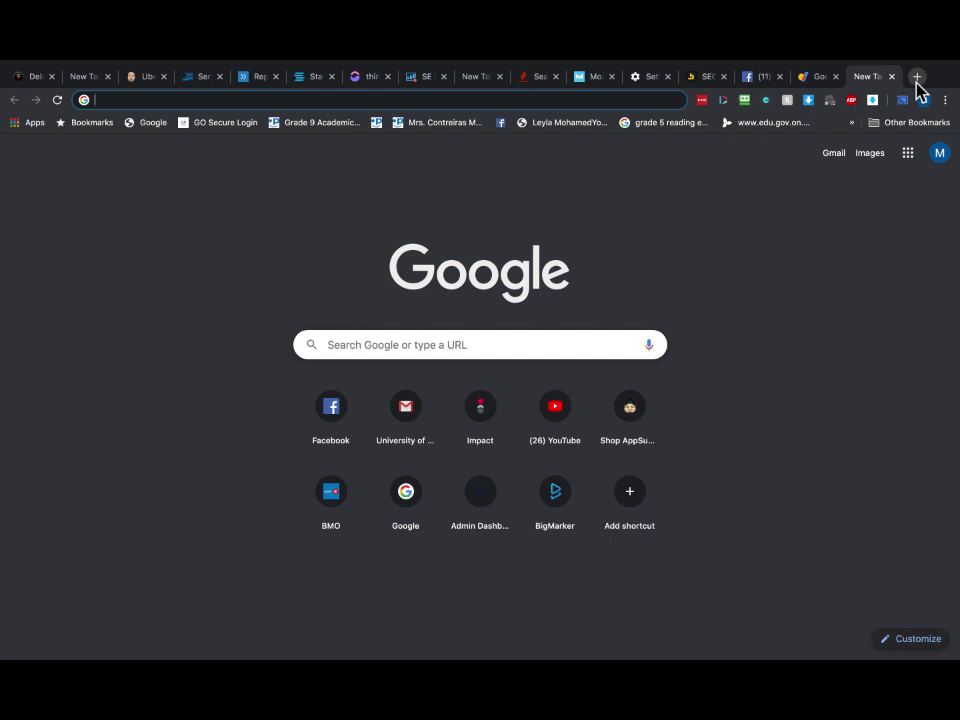
{"action": "type", "text": "archiv"}
{"action": "key", "text": "Return"}
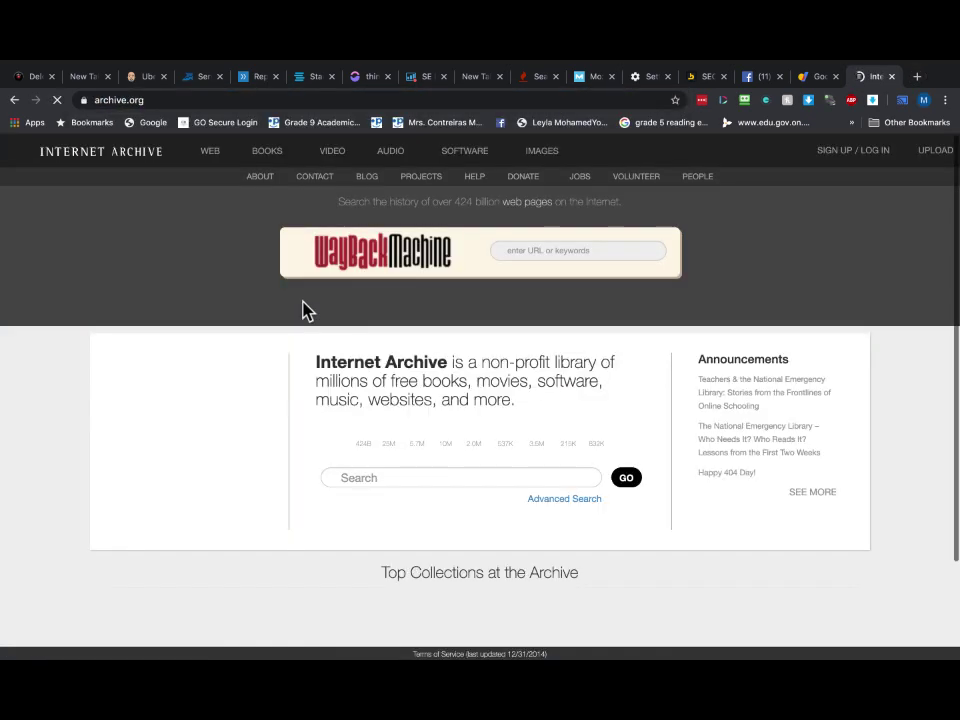
Look up the archived history of aimsedu.ca in the Wayback Machine.
{"action": "left_click", "coordinate": [568, 253]}
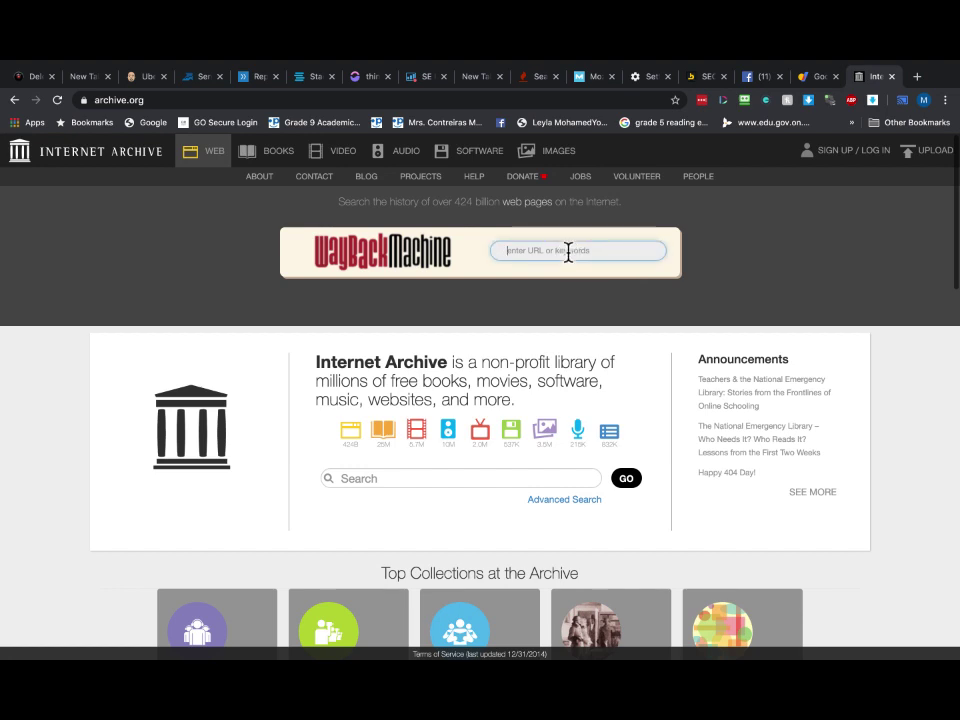
{"action": "type", "text": "aimsedu.c"}
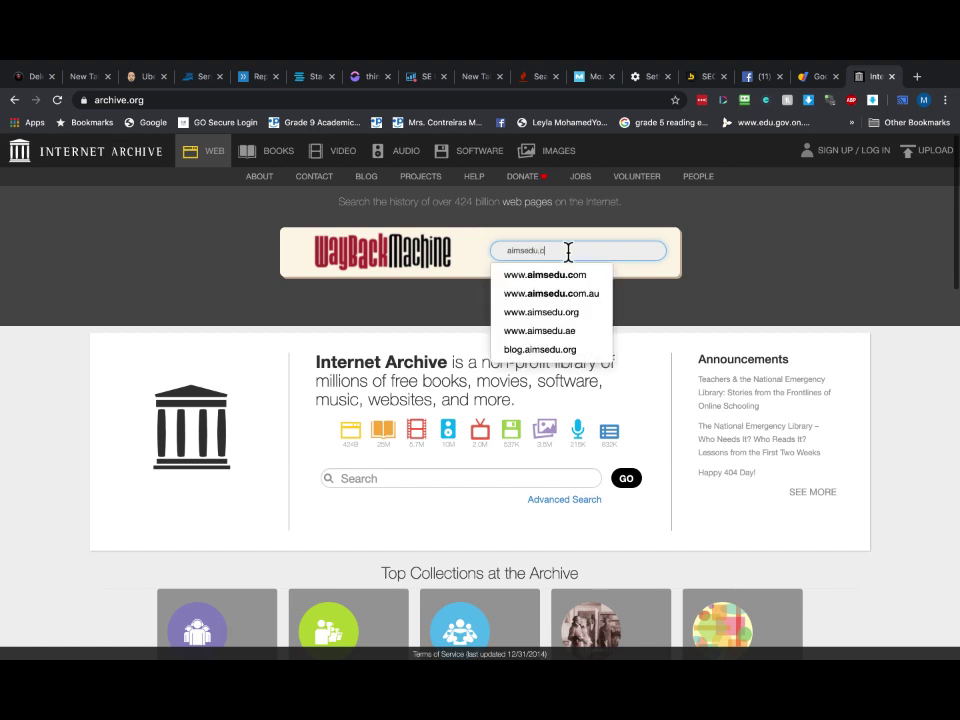
{"action": "type", "text": "a"}
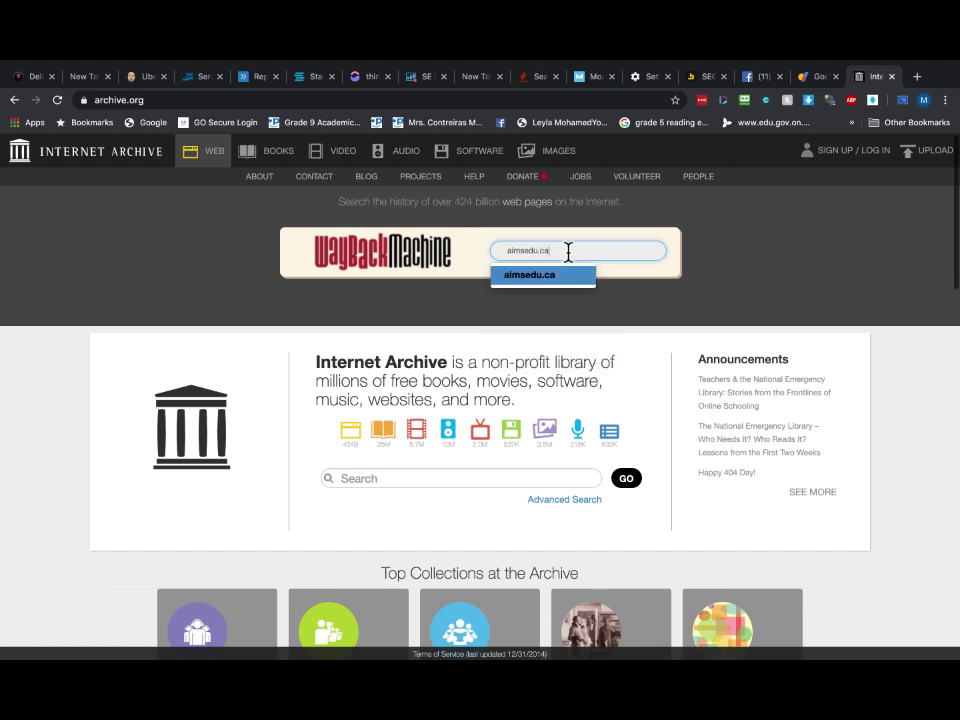
{"action": "left_click", "coordinate": [553, 284]}
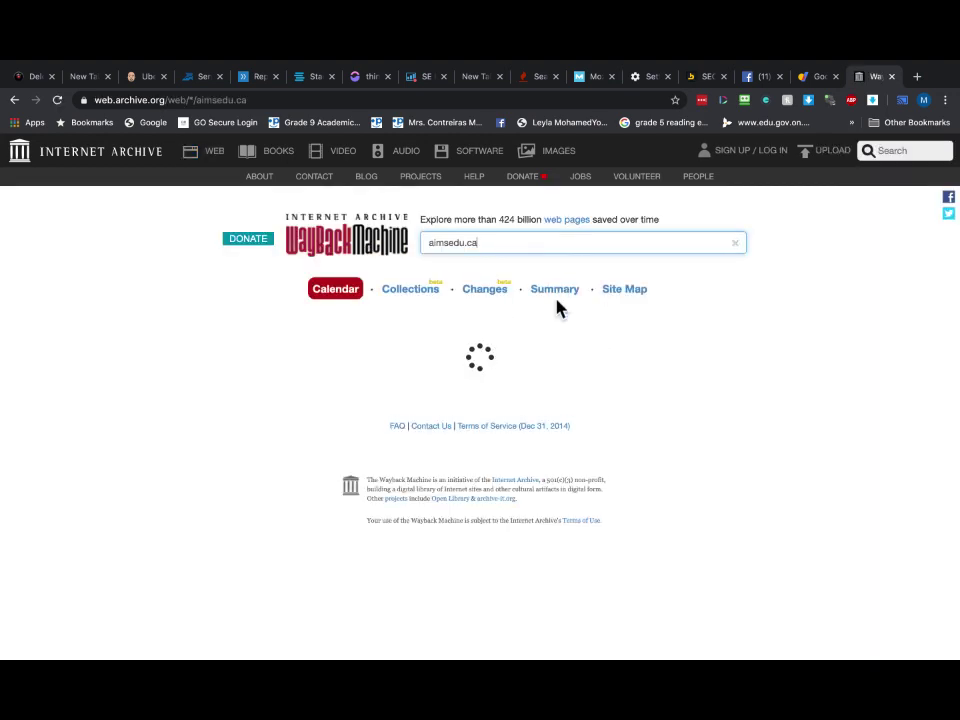
Open aimsedu.ca's archived snapshot from August 14, 2019 in the capture calendar.
{"action": "scroll", "coordinate": [767, 469], "scroll_direction": "down", "scroll_amount": 4}
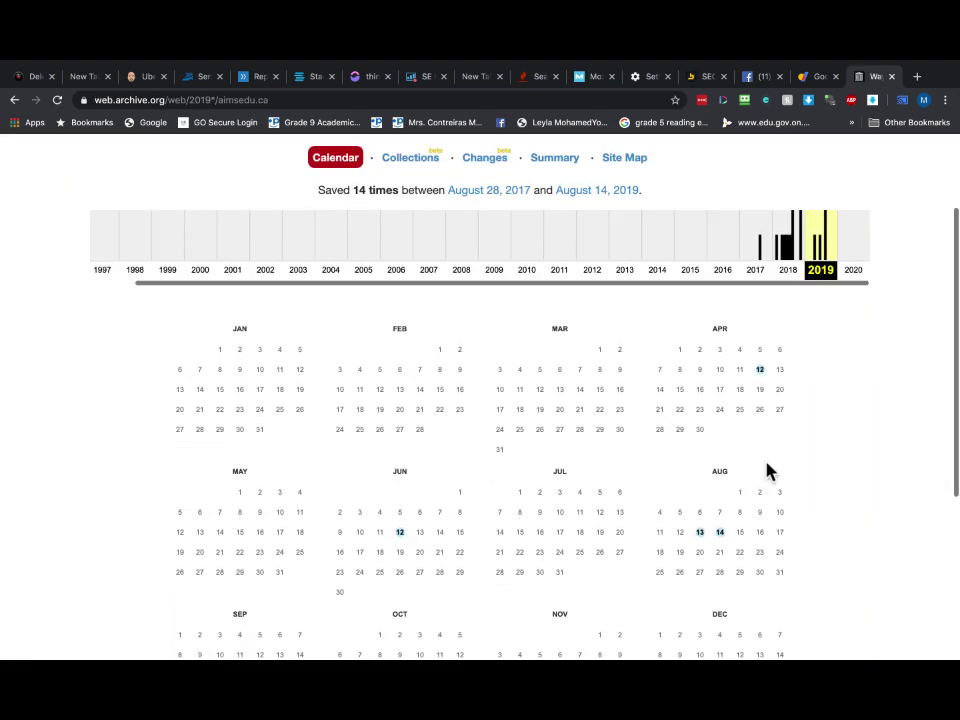
{"action": "scroll", "coordinate": [845, 465], "scroll_direction": "down", "scroll_amount": 3}
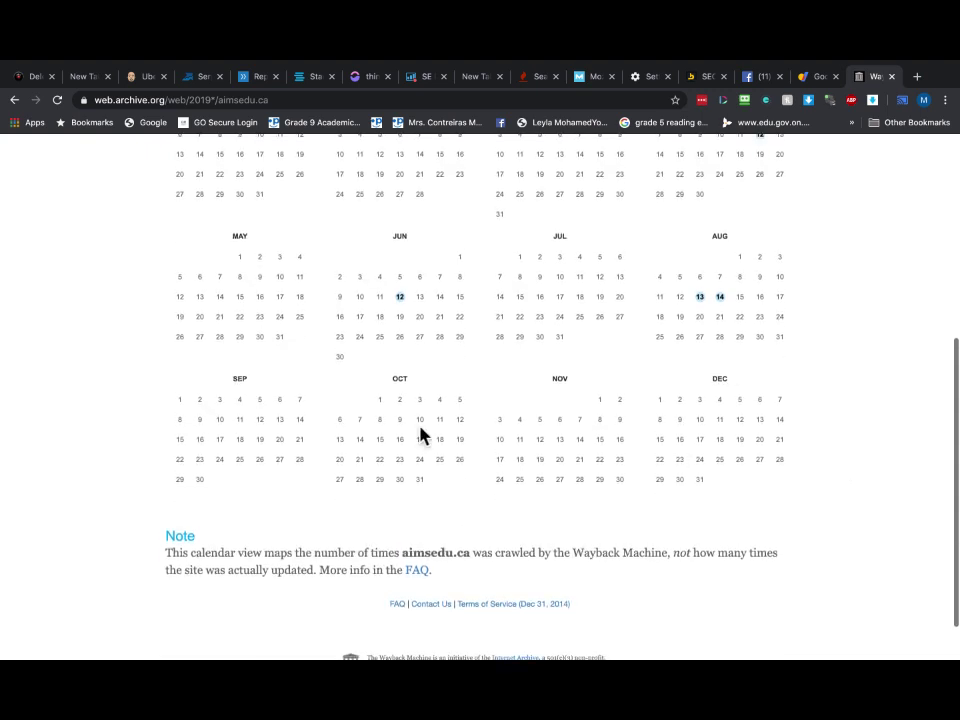
{"action": "mouse_move", "coordinate": [720, 296]}
{"action": "scroll", "coordinate": [898, 435], "scroll_direction": "up", "scroll_amount": 1}
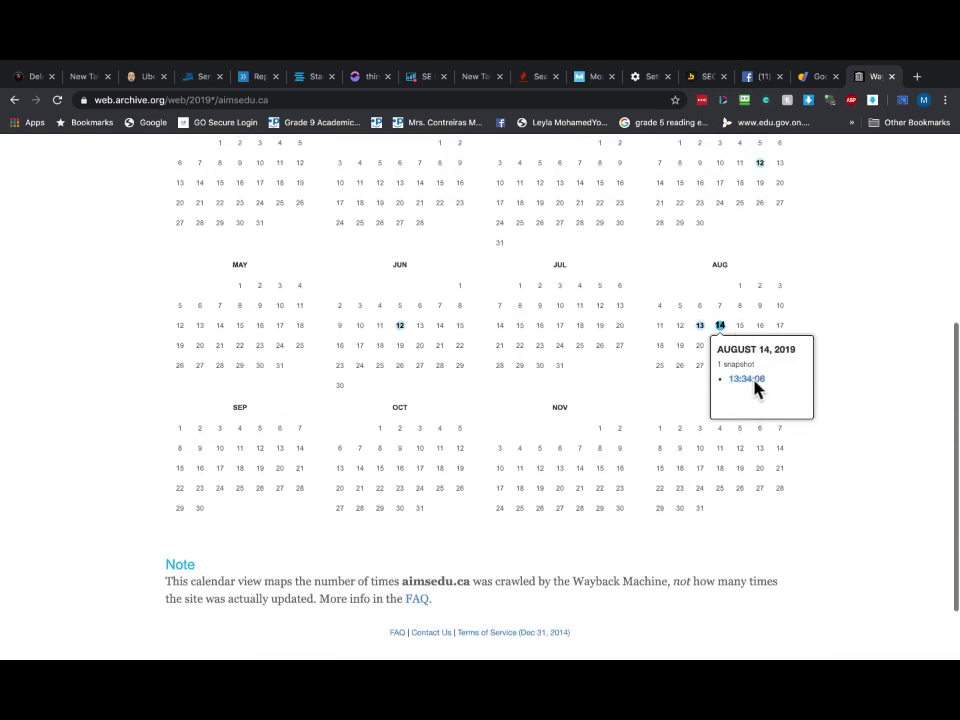
{"action": "left_click", "coordinate": [748, 380]}
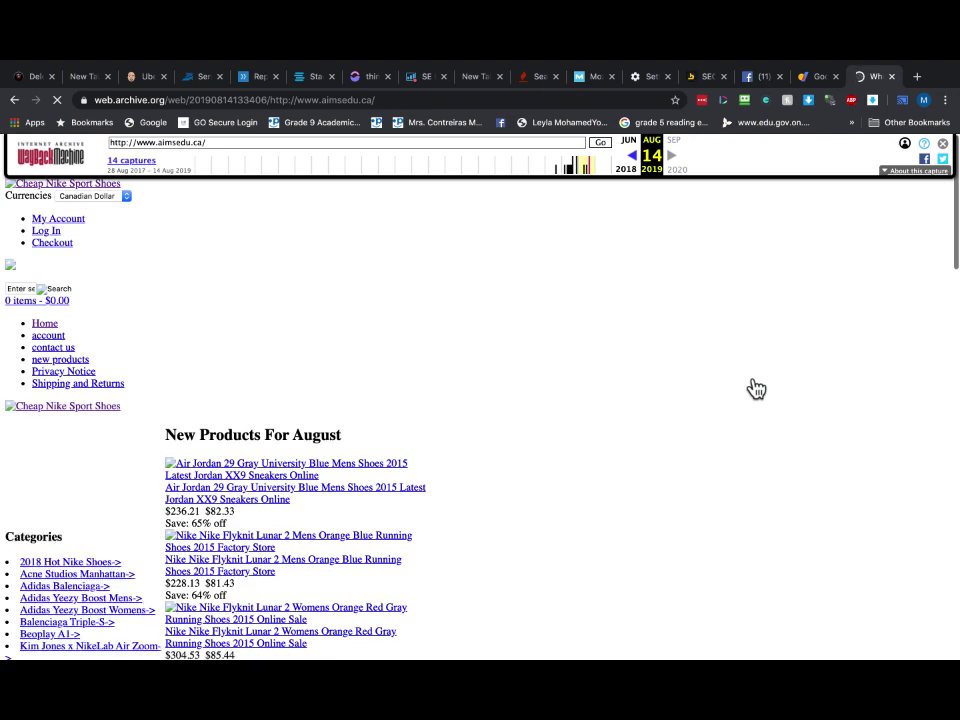
Examine the archived aimsedu.ca page from its categories and product listings down to the footer to see what the site was used for.
{"action": "scroll", "coordinate": [574, 489], "scroll_direction": "down", "scroll_amount": 2}
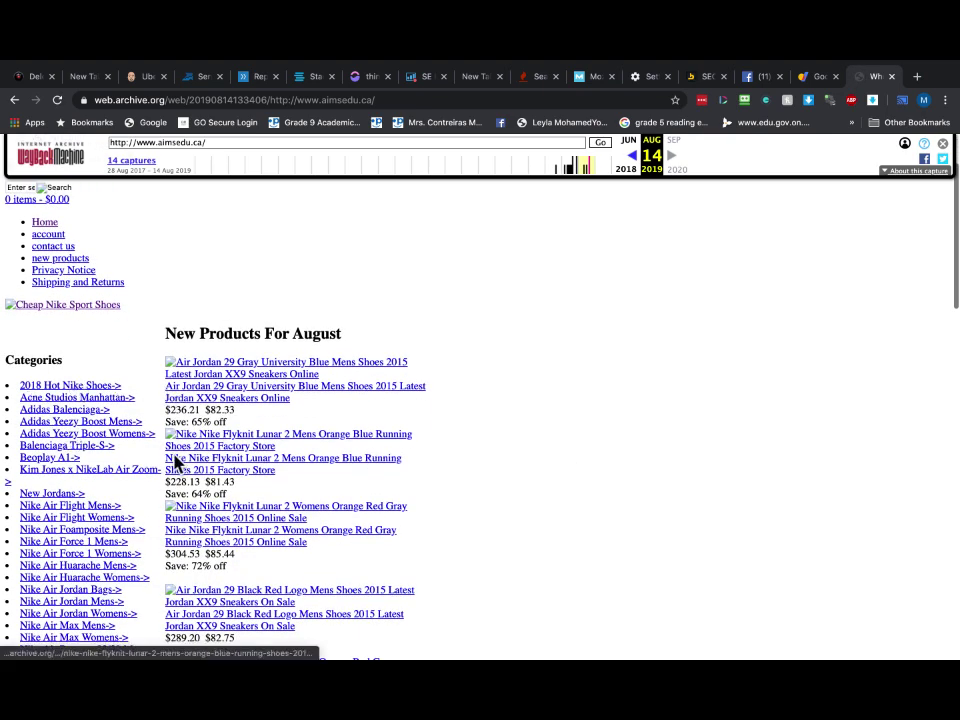
{"action": "scroll", "coordinate": [175, 460], "scroll_direction": "down", "scroll_amount": 2}
{"action": "scroll", "coordinate": [407, 443], "scroll_direction": "down", "scroll_amount": 1}
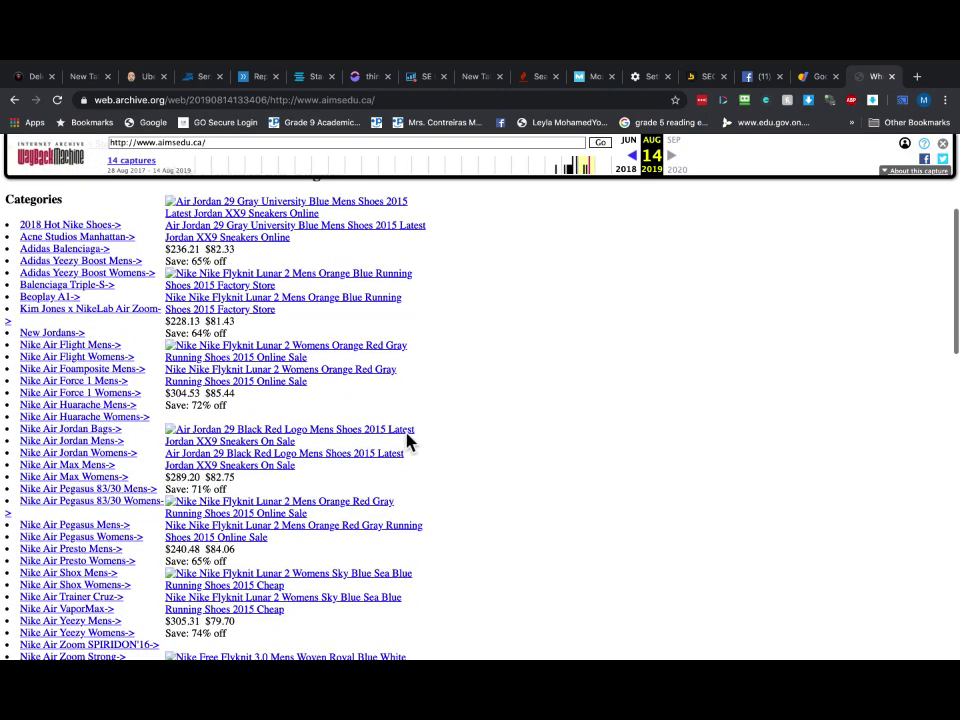
{"action": "scroll", "coordinate": [407, 443], "scroll_direction": "down", "scroll_amount": 3}
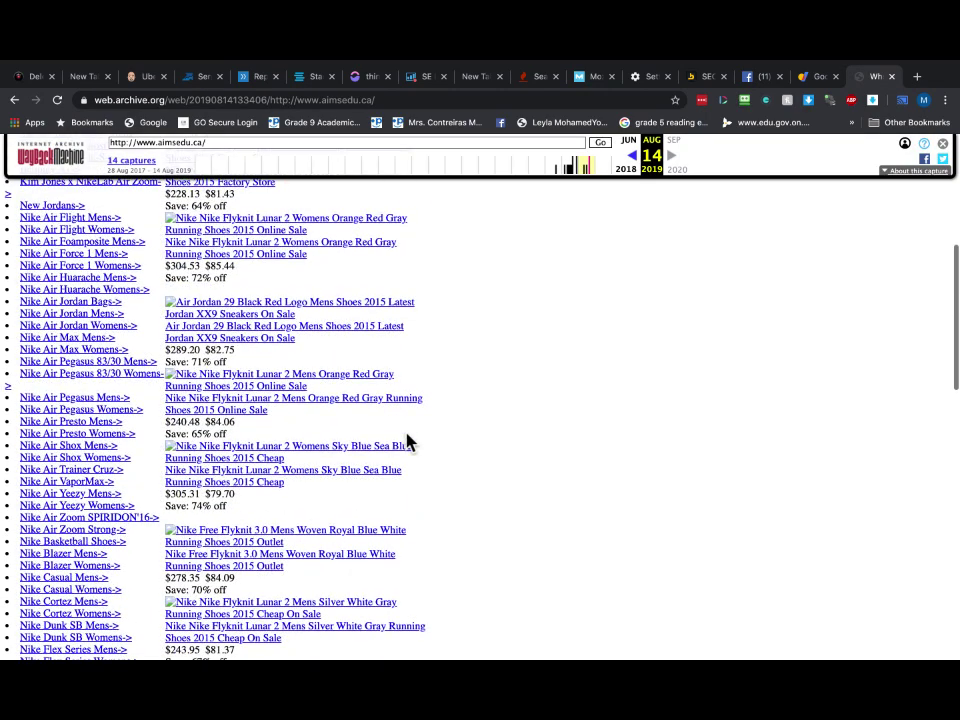
{"action": "scroll", "coordinate": [407, 443], "scroll_direction": "down", "scroll_amount": 2}
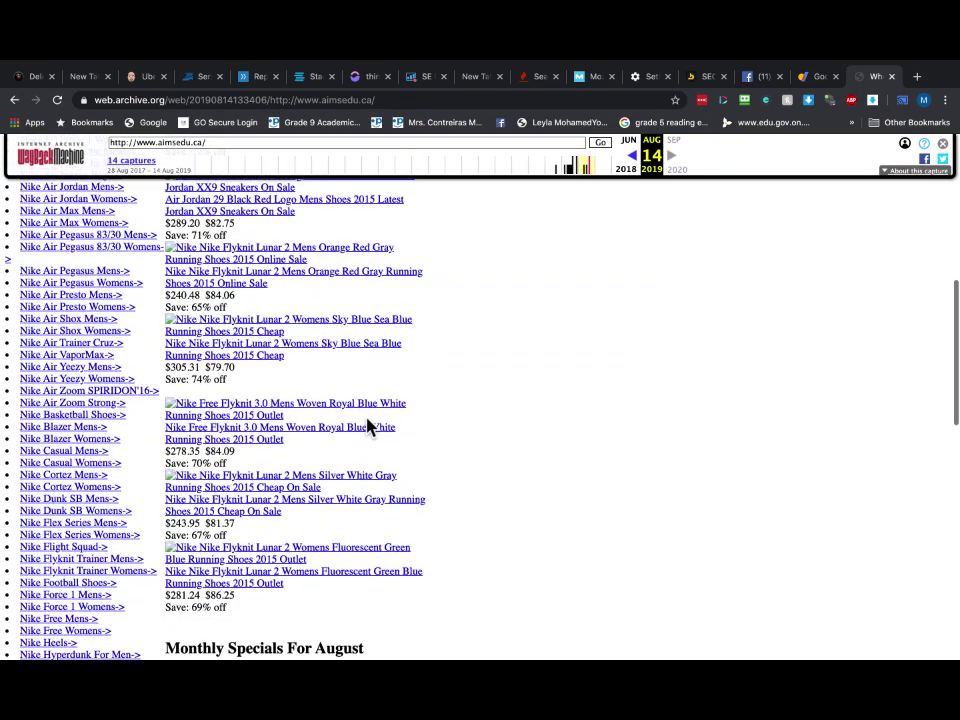
{"action": "scroll", "coordinate": [373, 426], "scroll_direction": "down", "scroll_amount": 1}
{"action": "scroll", "coordinate": [398, 396], "scroll_direction": "down", "scroll_amount": 6}
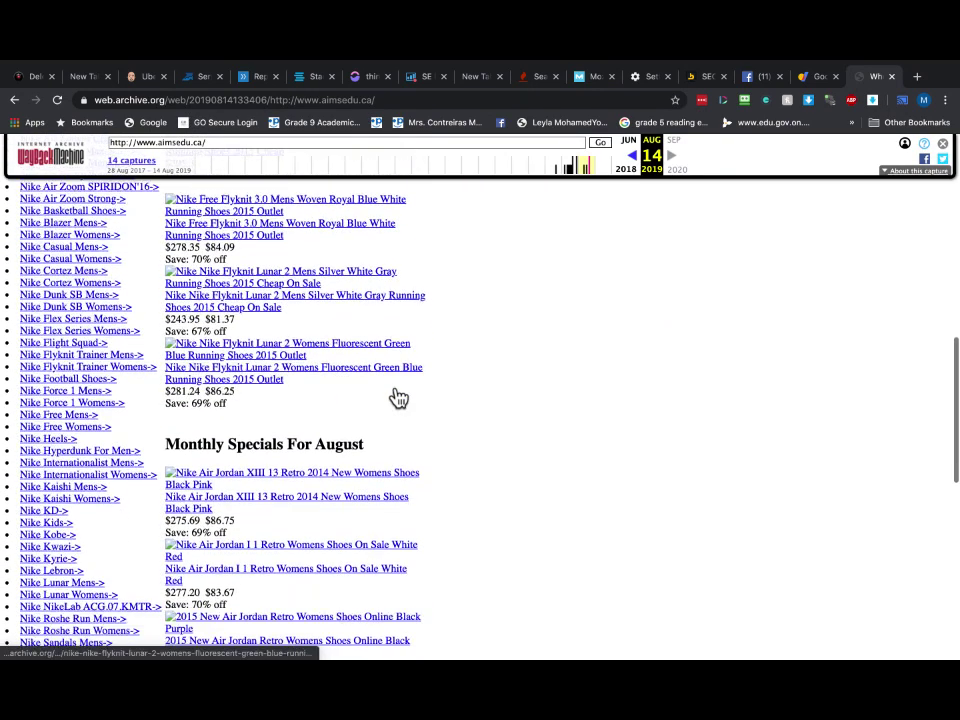
{"action": "scroll", "coordinate": [398, 398], "scroll_direction": "down", "scroll_amount": 4}
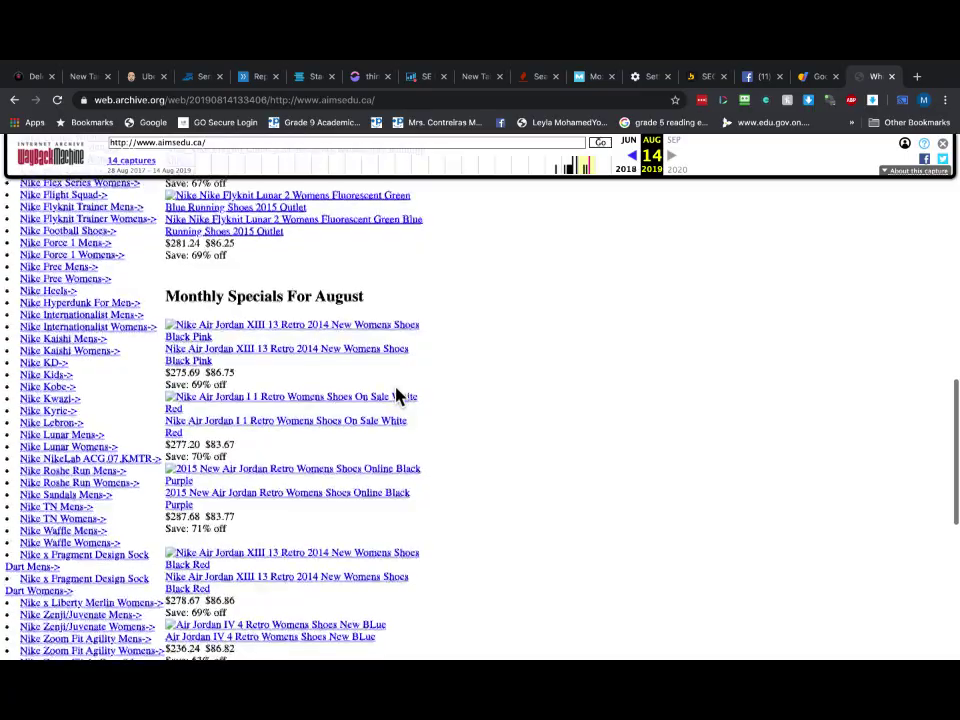
{"action": "scroll", "coordinate": [398, 398], "scroll_direction": "down", "scroll_amount": 9}
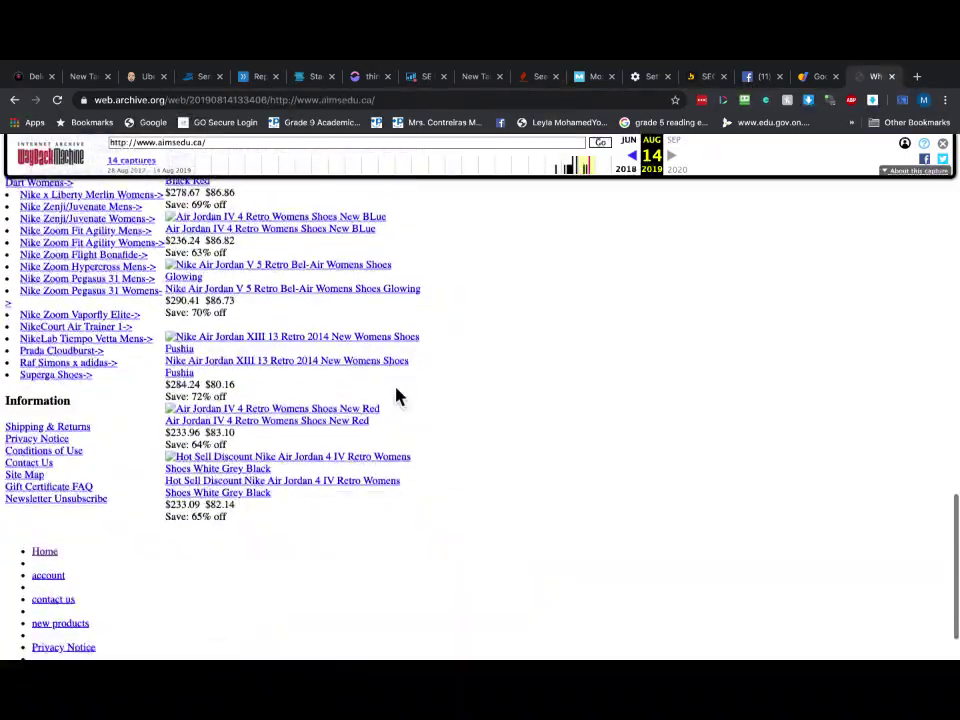
{"action": "scroll", "coordinate": [396, 397], "scroll_direction": "up", "scroll_amount": 15}
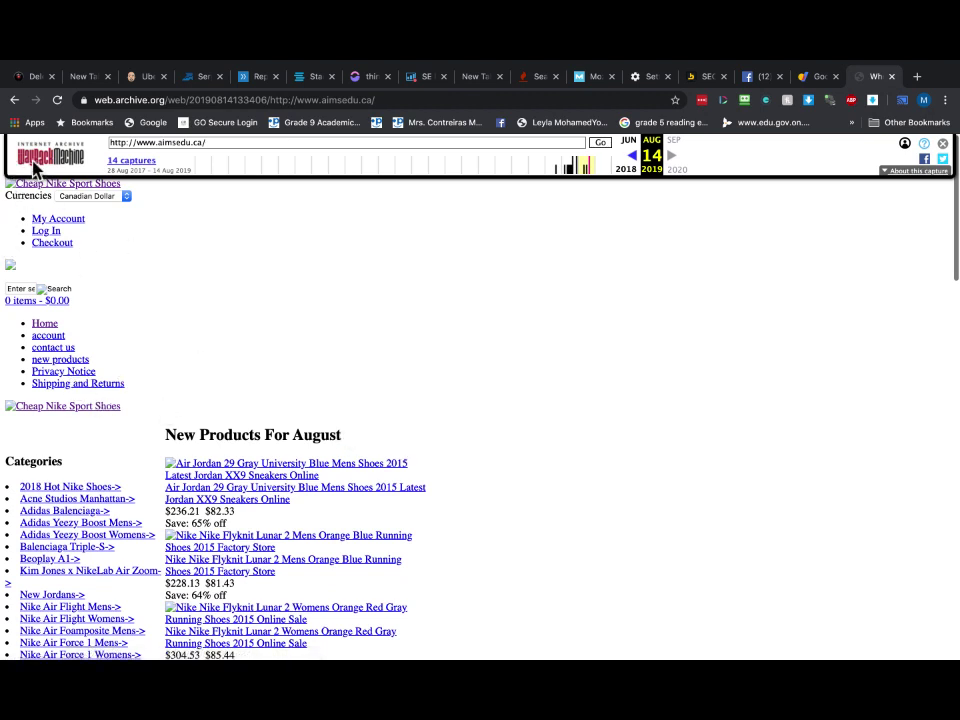
Return to aimsedu.ca's capture calendar and show the captures for 2017.
{"action": "left_click", "coordinate": [14, 99]}
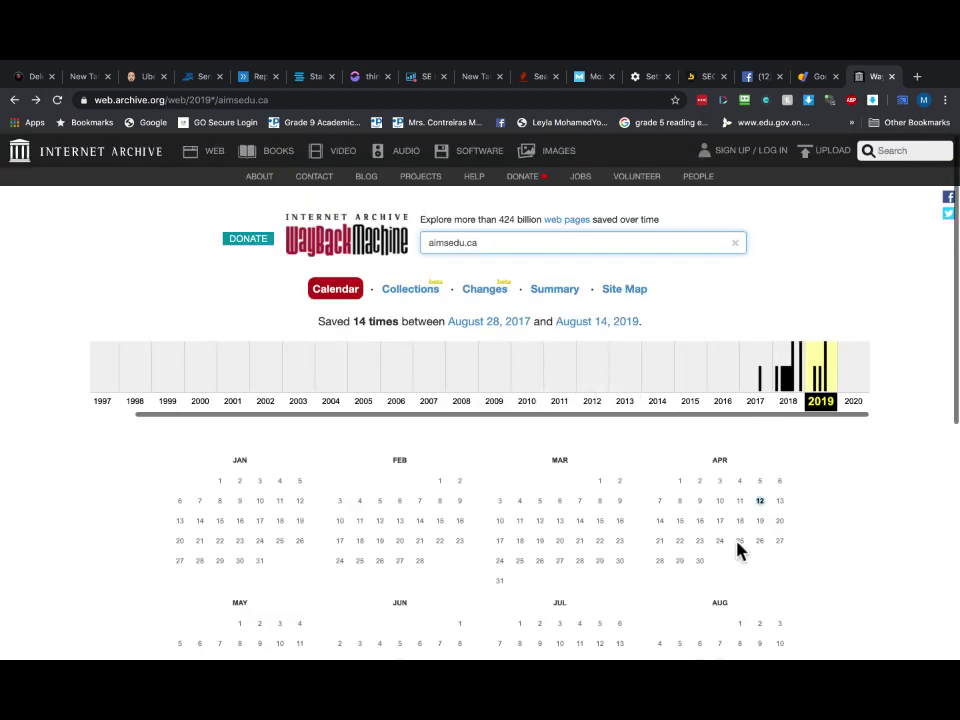
{"action": "scroll", "coordinate": [553, 463], "scroll_direction": "down", "scroll_amount": 2}
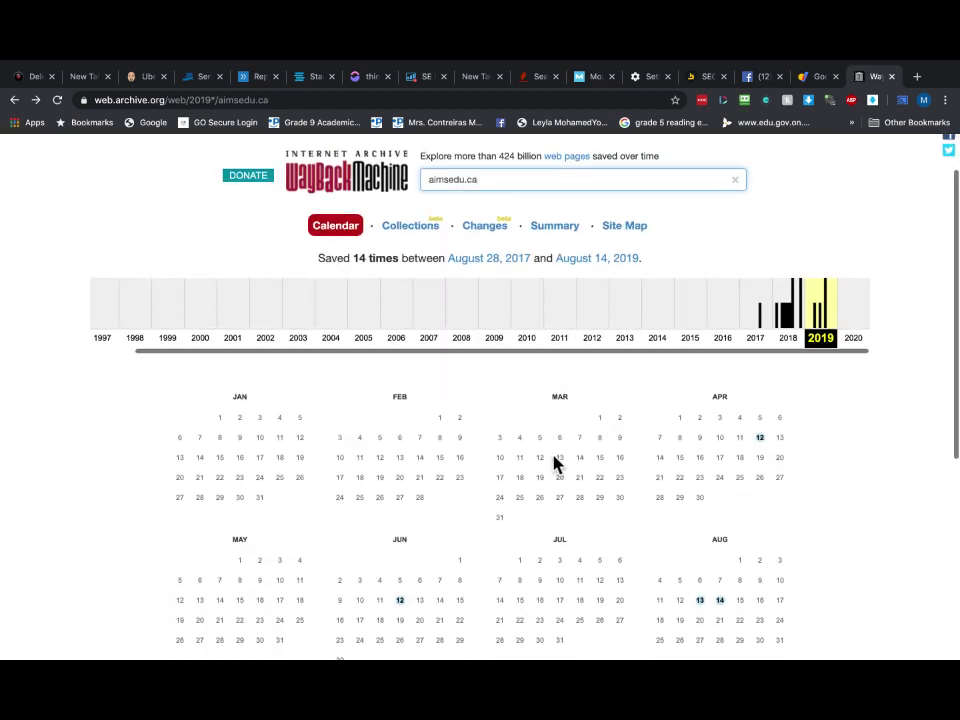
{"action": "left_click", "coordinate": [758, 339]}
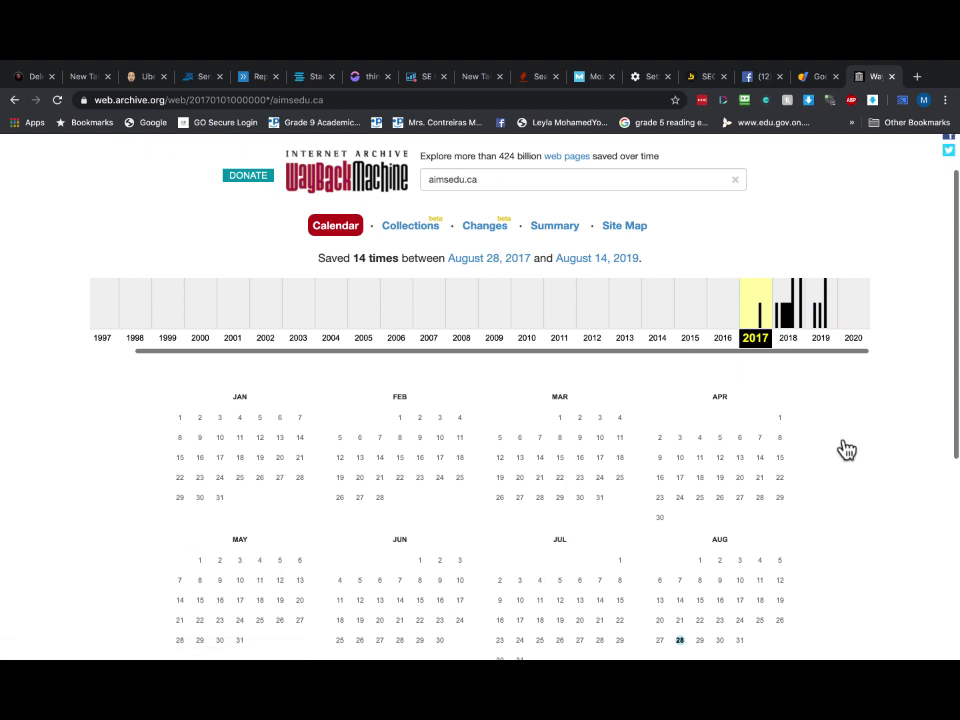
Open aimsedu.ca's archived snapshot from August 28, 2017 in the capture calendar.
{"action": "scroll", "coordinate": [842, 450], "scroll_direction": "down", "scroll_amount": 3}
{"action": "scroll", "coordinate": [836, 450], "scroll_direction": "down", "scroll_amount": 2}
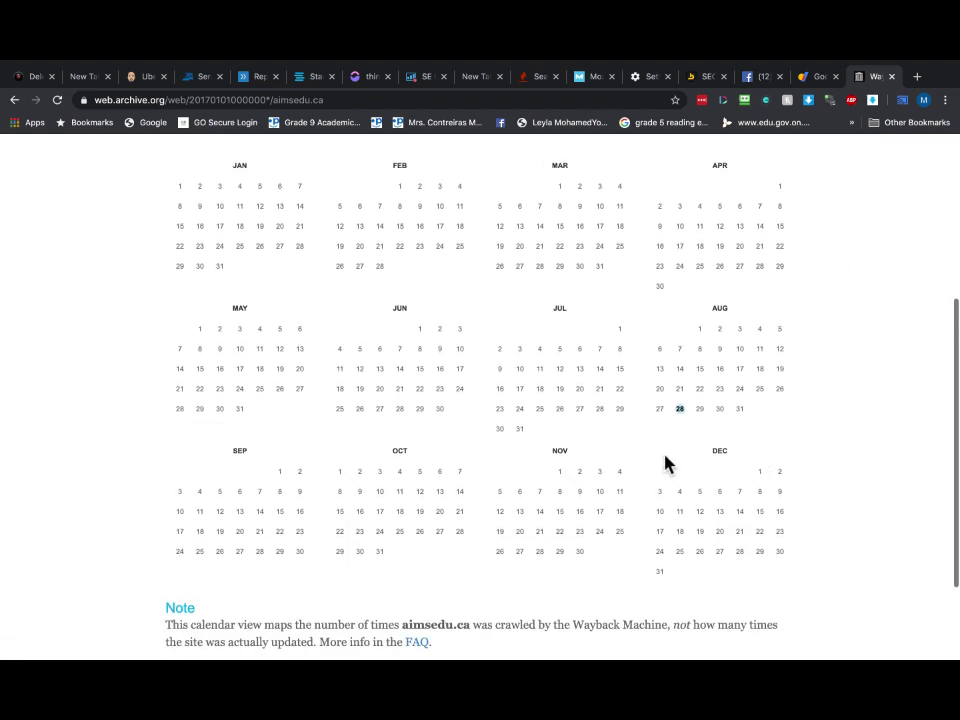
{"action": "scroll", "coordinate": [690, 426], "scroll_direction": "up", "scroll_amount": 5}
{"action": "mouse_move", "coordinate": [677, 409]}
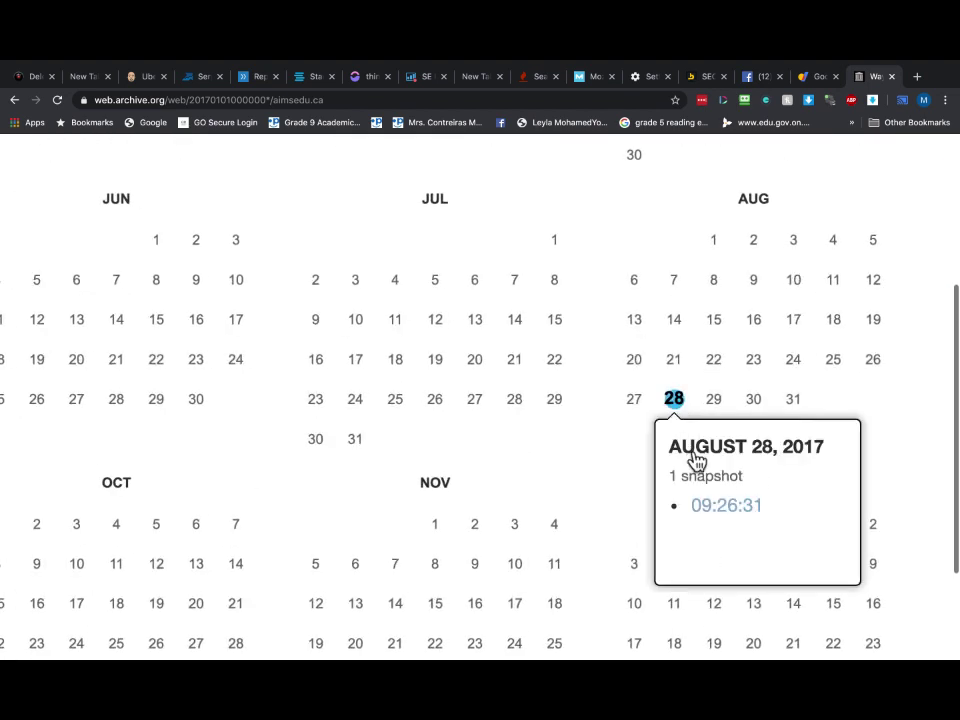
{"action": "left_click", "coordinate": [722, 508]}
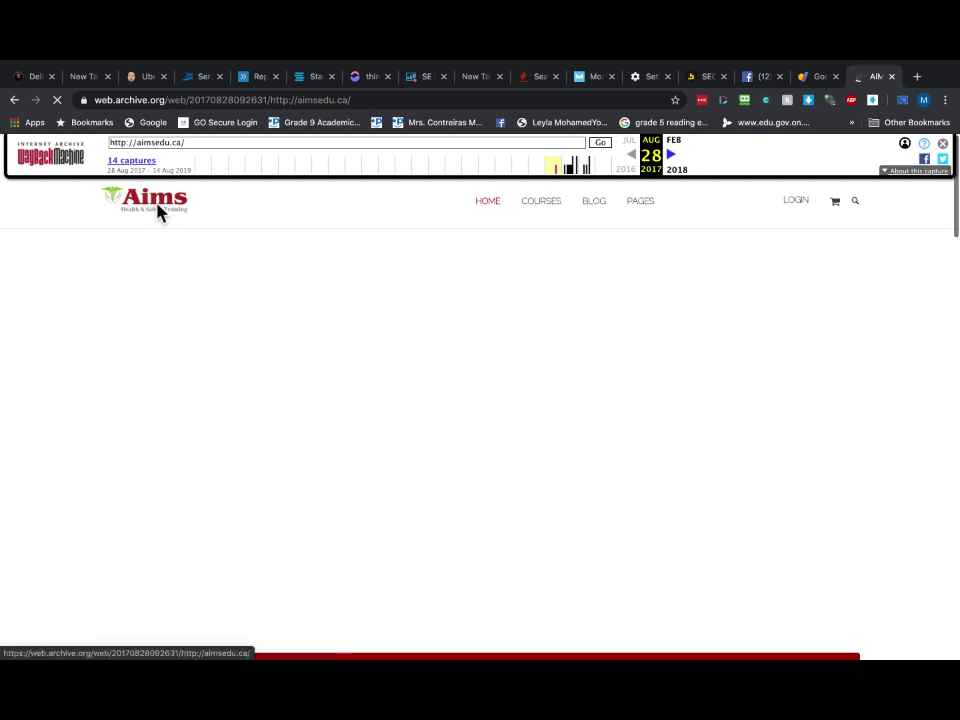
Examine the 2017 version of the site from its logo through the feature, course, team and testimonial sections down to the footer.
{"action": "scroll", "coordinate": [157, 210], "scroll_direction": "up", "scroll_amount": 5}
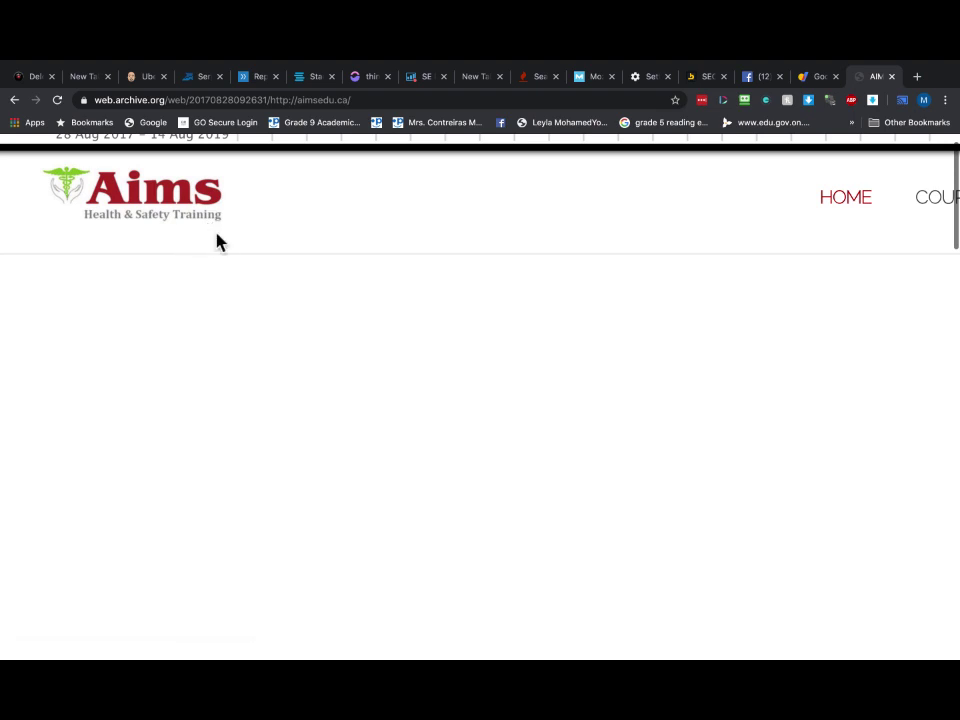
{"action": "scroll", "coordinate": [218, 241], "scroll_direction": "down", "scroll_amount": 5}
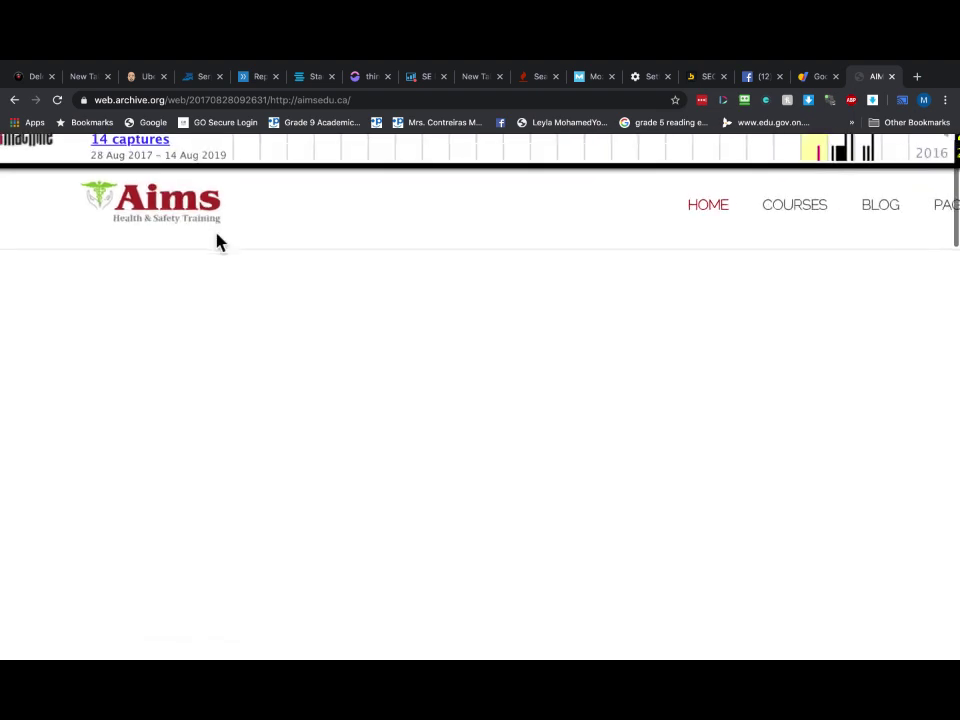
{"action": "scroll", "coordinate": [530, 385], "scroll_direction": "down", "scroll_amount": 5}
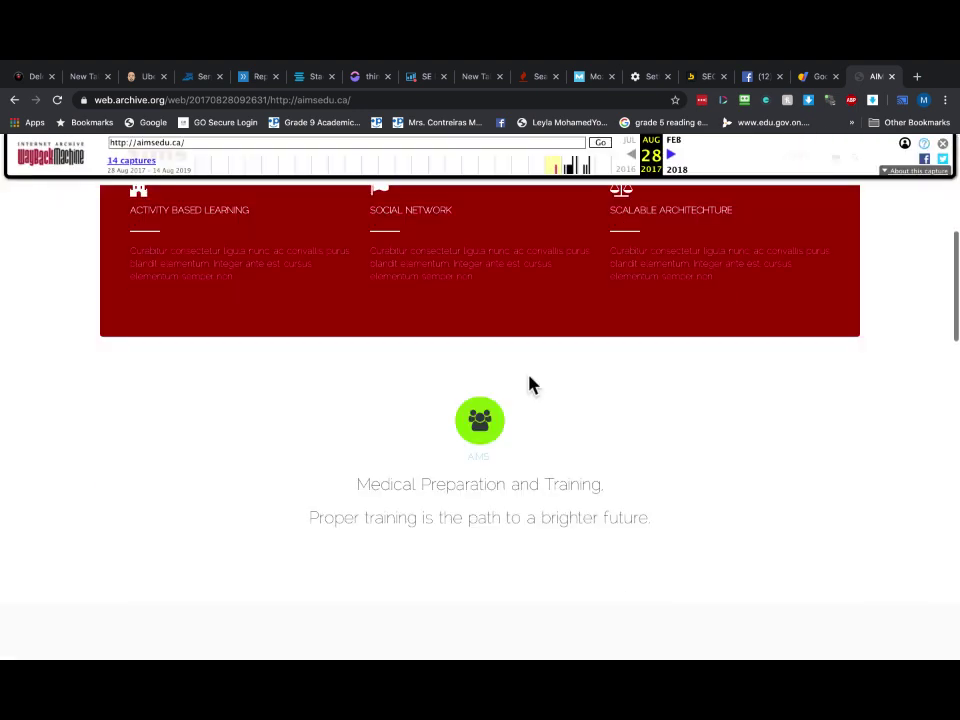
{"action": "scroll", "coordinate": [528, 387], "scroll_direction": "up", "scroll_amount": 1}
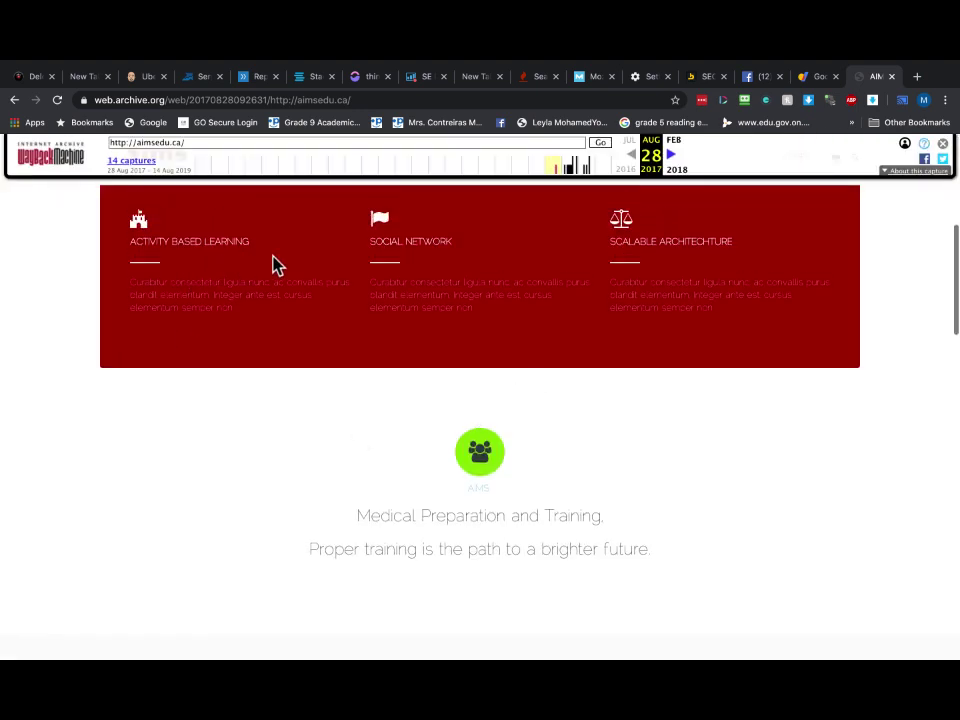
{"action": "scroll", "coordinate": [694, 266], "scroll_direction": "down", "scroll_amount": 12}
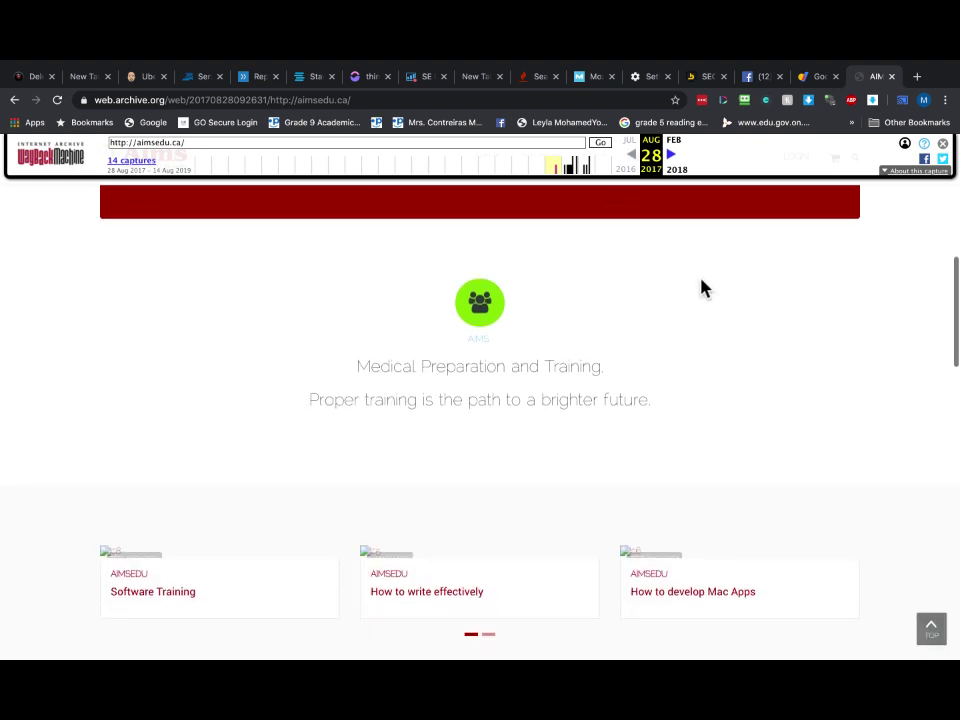
{"action": "scroll", "coordinate": [722, 399], "scroll_direction": "down", "scroll_amount": 3}
{"action": "scroll", "coordinate": [722, 397], "scroll_direction": "up", "scroll_amount": 1}
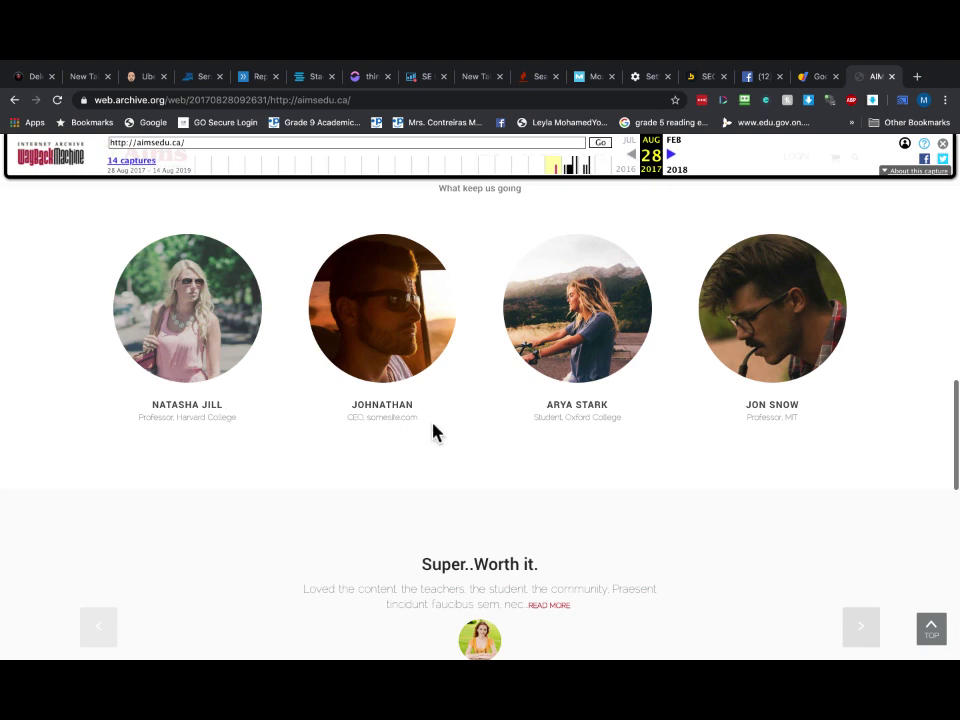
{"action": "scroll", "coordinate": [432, 430], "scroll_direction": "up", "scroll_amount": 3, "text": "ctrl"}
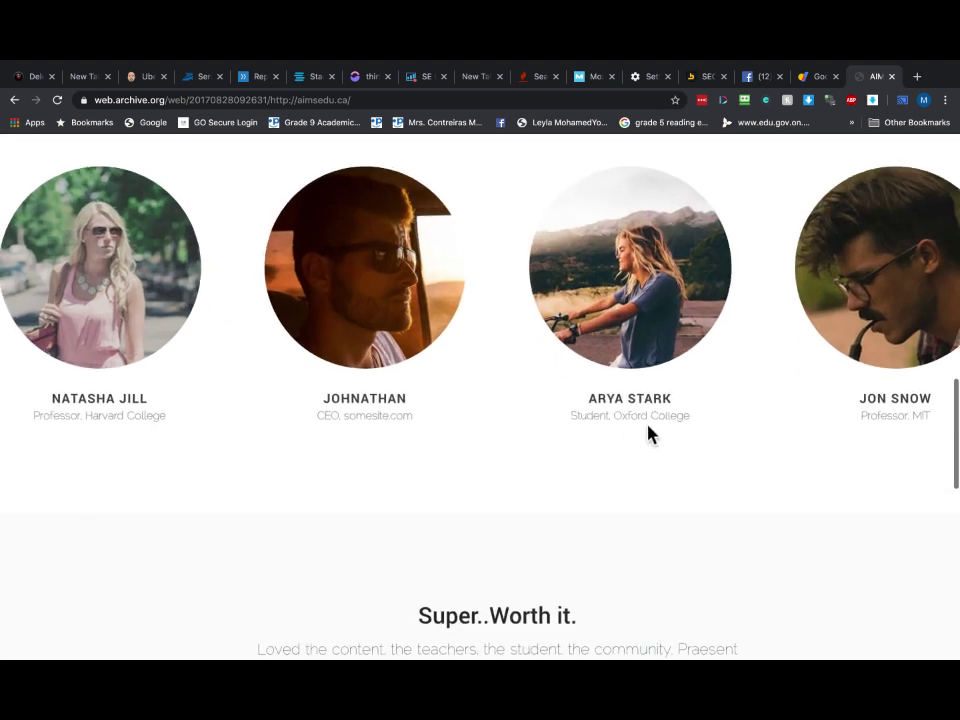
{"action": "scroll", "coordinate": [731, 424], "scroll_direction": "right", "scroll_amount": 3}
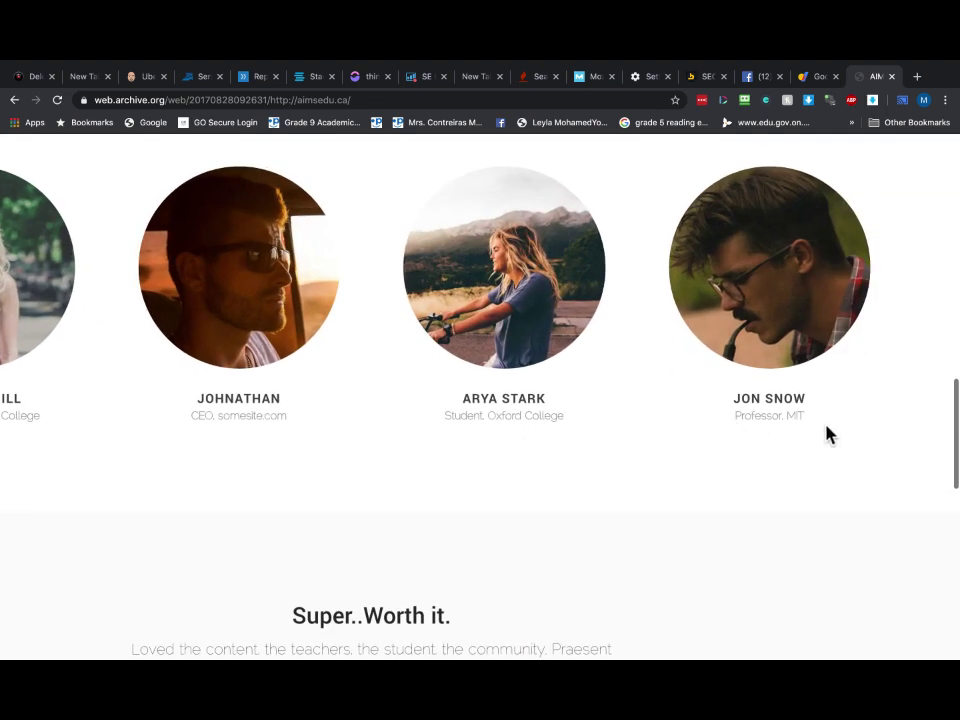
{"action": "scroll", "coordinate": [831, 431], "scroll_direction": "down", "scroll_amount": 3, "text": "ctrl"}
{"action": "scroll", "coordinate": [769, 501], "scroll_direction": "down", "scroll_amount": 5}
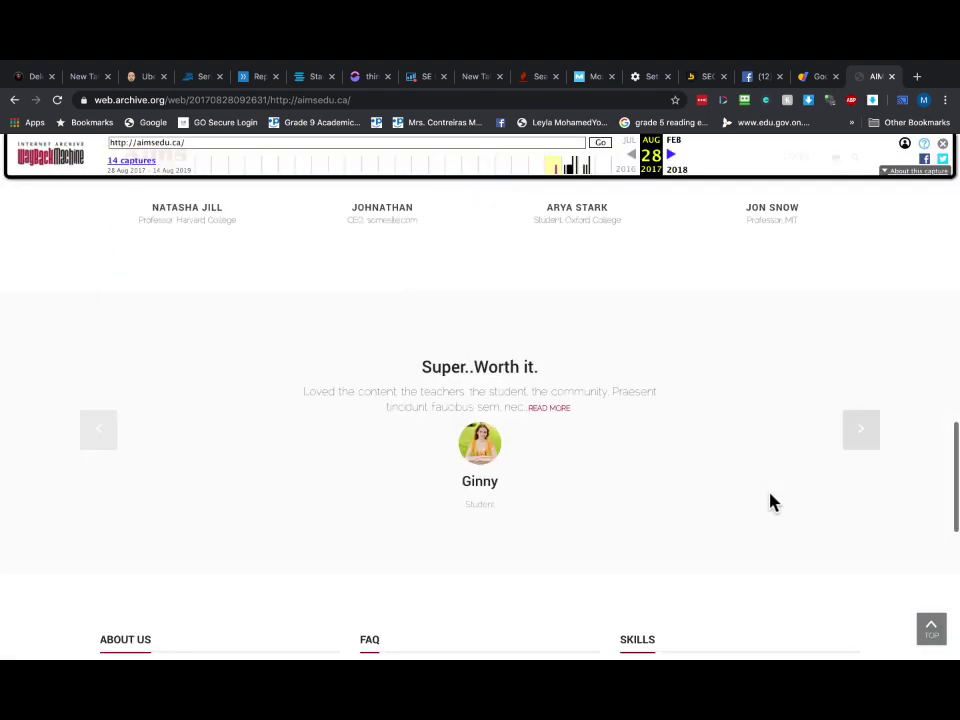
{"action": "scroll", "coordinate": [770, 501], "scroll_direction": "down", "scroll_amount": 6}
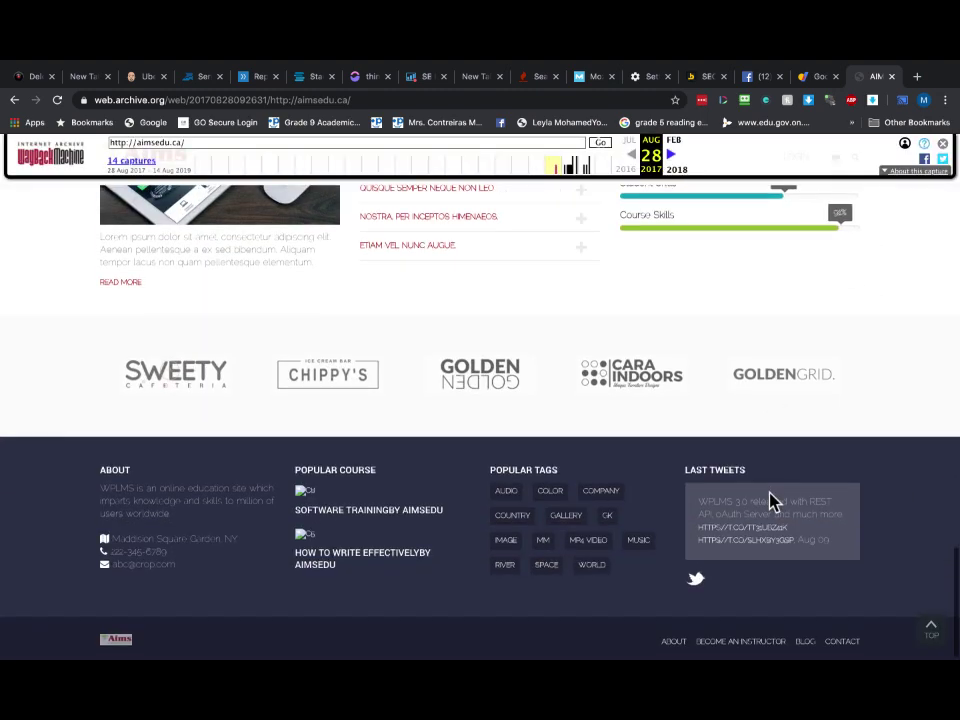
Check the archived site's footer details, Courses navigation entries and header logo for what the business originally offered.
{"action": "scroll", "coordinate": [771, 499], "scroll_direction": "up", "scroll_amount": 15}
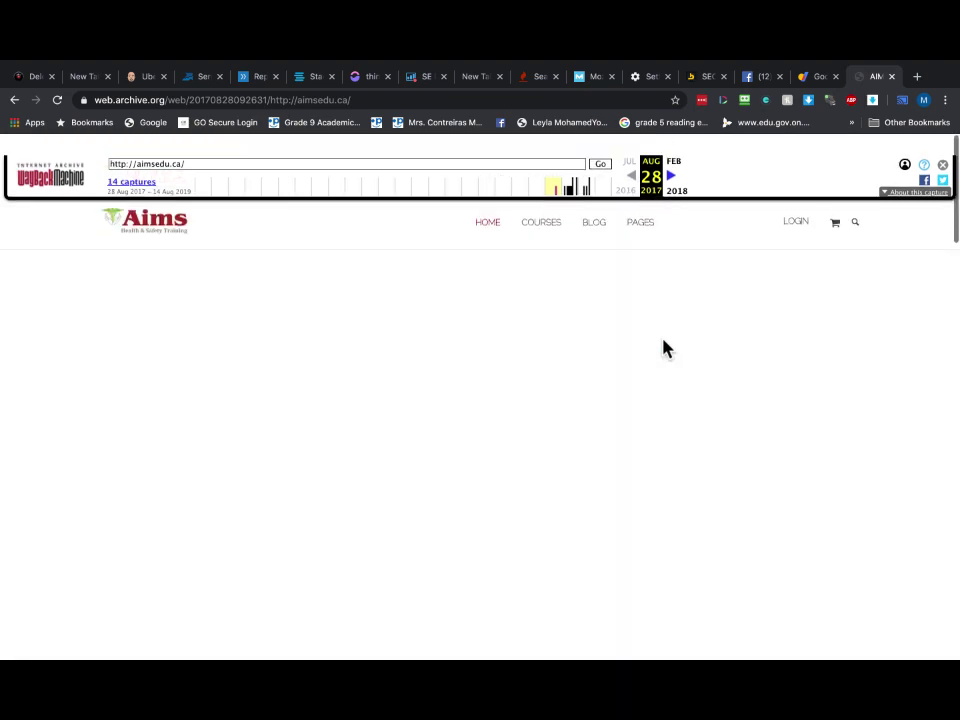
{"action": "scroll", "coordinate": [665, 348], "scroll_direction": "down", "scroll_amount": 15}
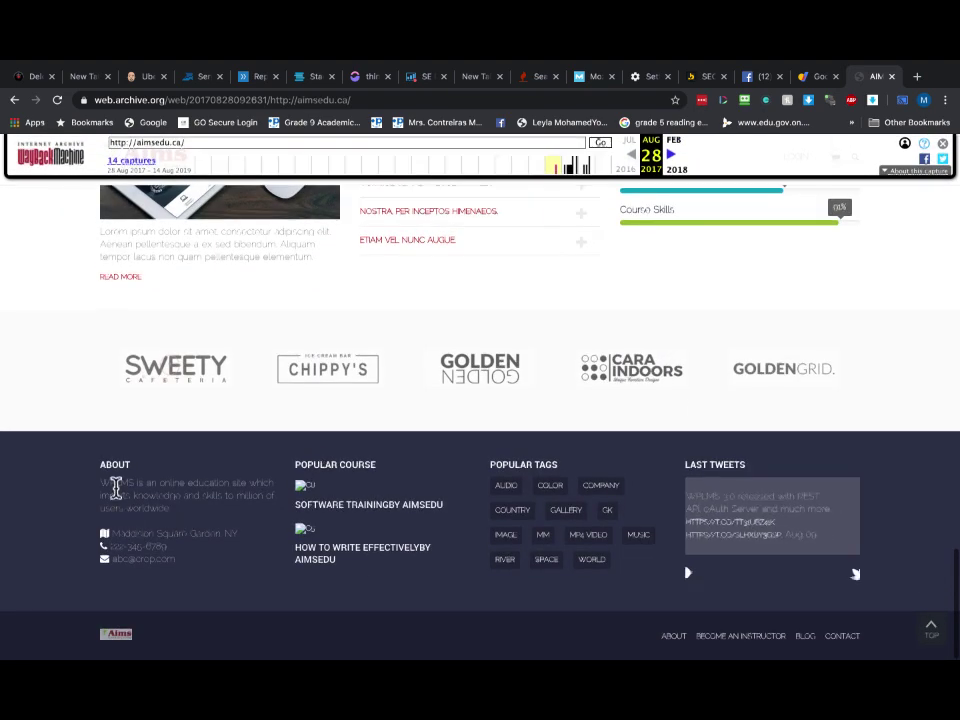
{"action": "scroll", "coordinate": [116, 488], "scroll_direction": "up", "scroll_amount": 5}
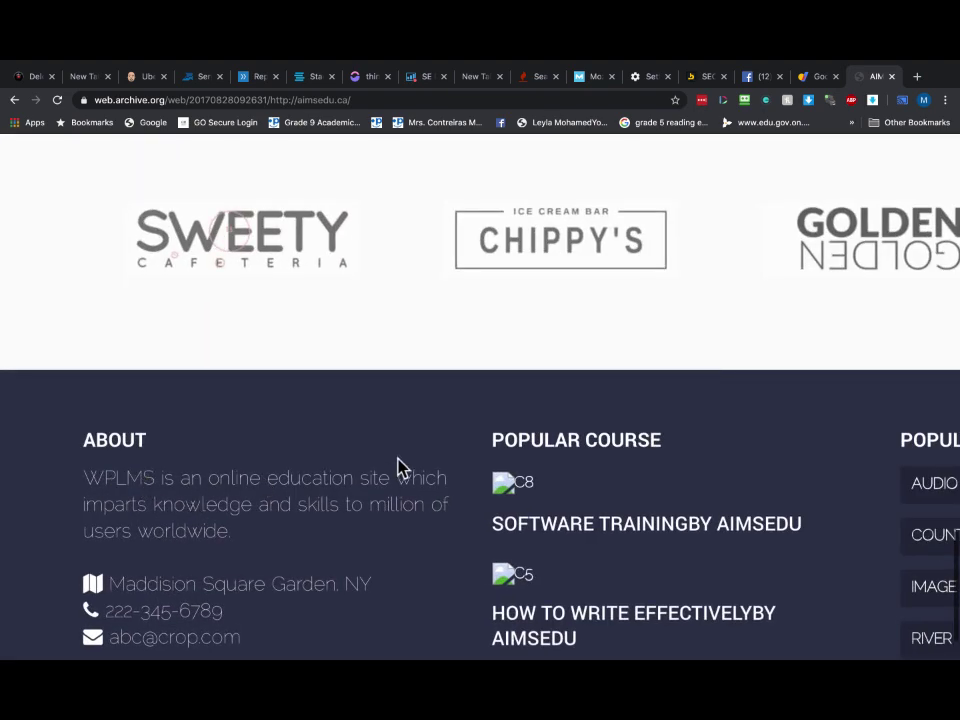
{"action": "scroll", "coordinate": [405, 466], "scroll_direction": "down", "scroll_amount": 5}
{"action": "scroll", "coordinate": [589, 452], "scroll_direction": "up", "scroll_amount": 6}
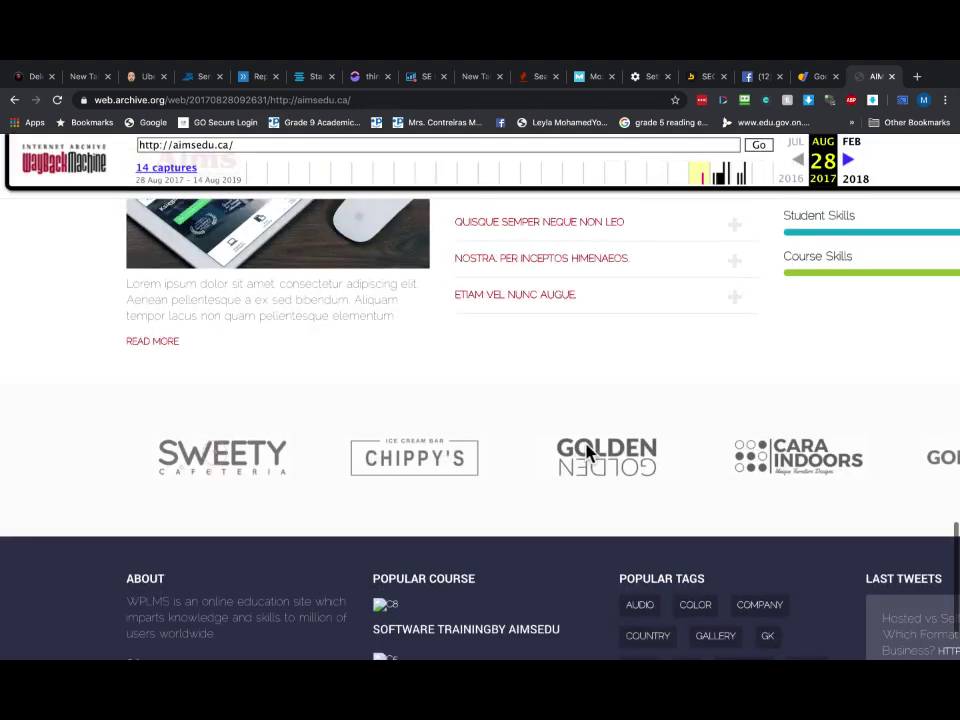
{"action": "scroll", "coordinate": [589, 452], "scroll_direction": "up", "scroll_amount": 10}
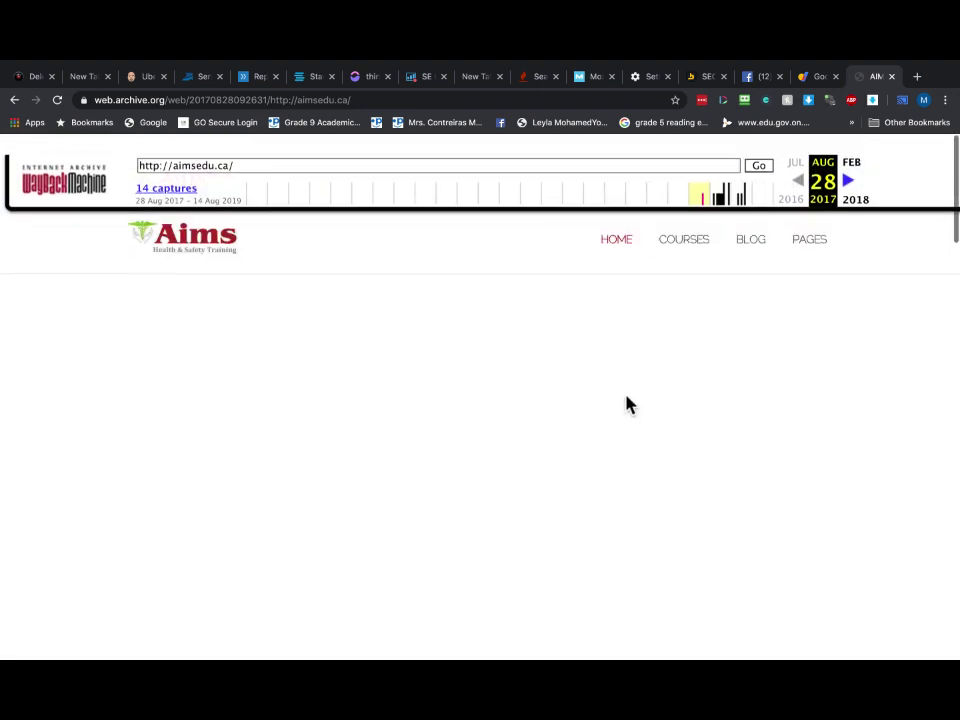
{"action": "mouse_move", "coordinate": [684, 234]}
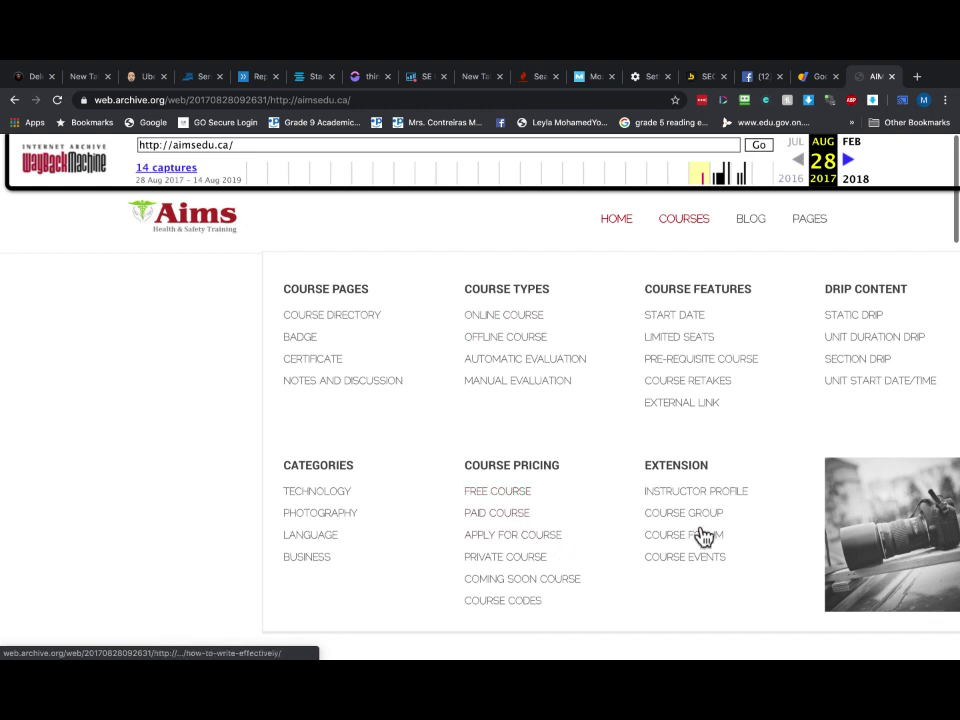
{"action": "mouse_move", "coordinate": [785, 258]}
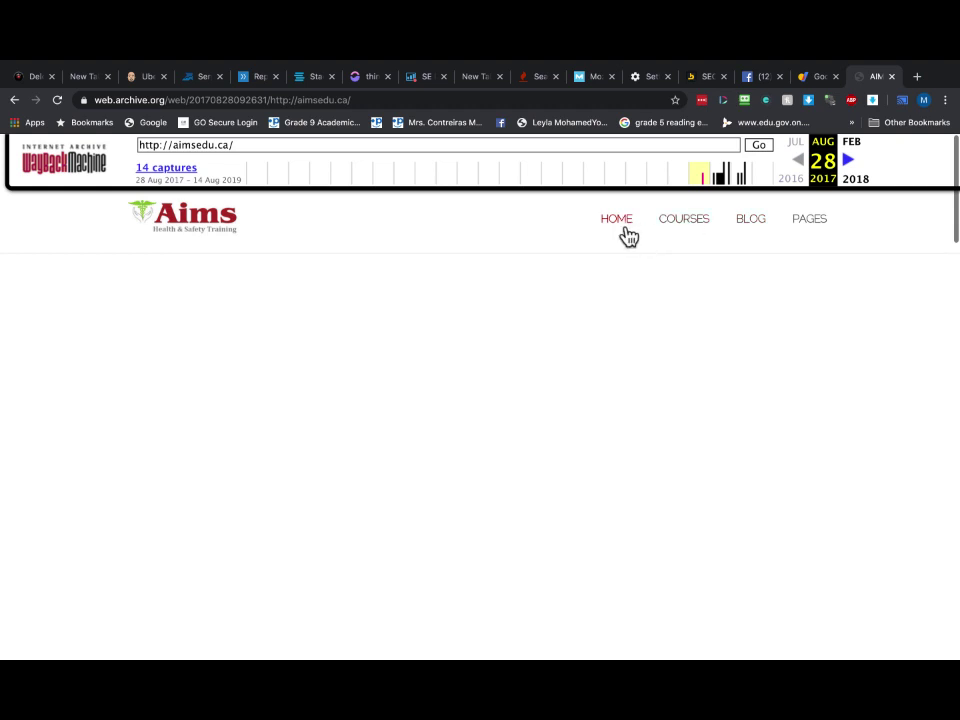
{"action": "mouse_move", "coordinate": [701, 228]}
{"action": "scroll", "coordinate": [176, 231], "scroll_direction": "up", "scroll_amount": 3}
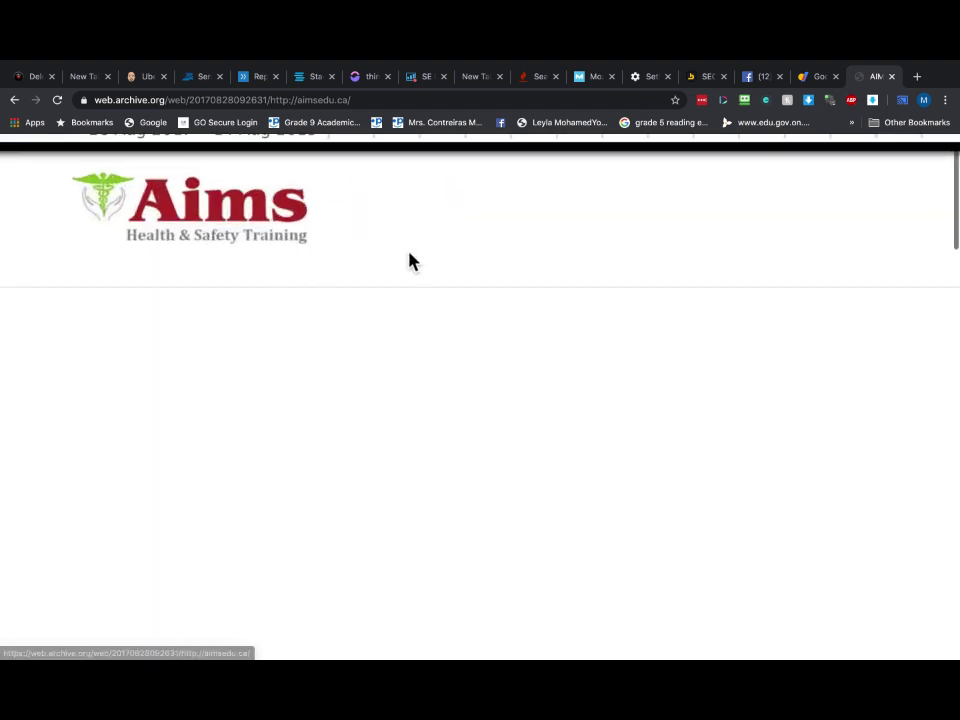
{"action": "scroll", "coordinate": [409, 259], "scroll_direction": "down", "scroll_amount": 3}
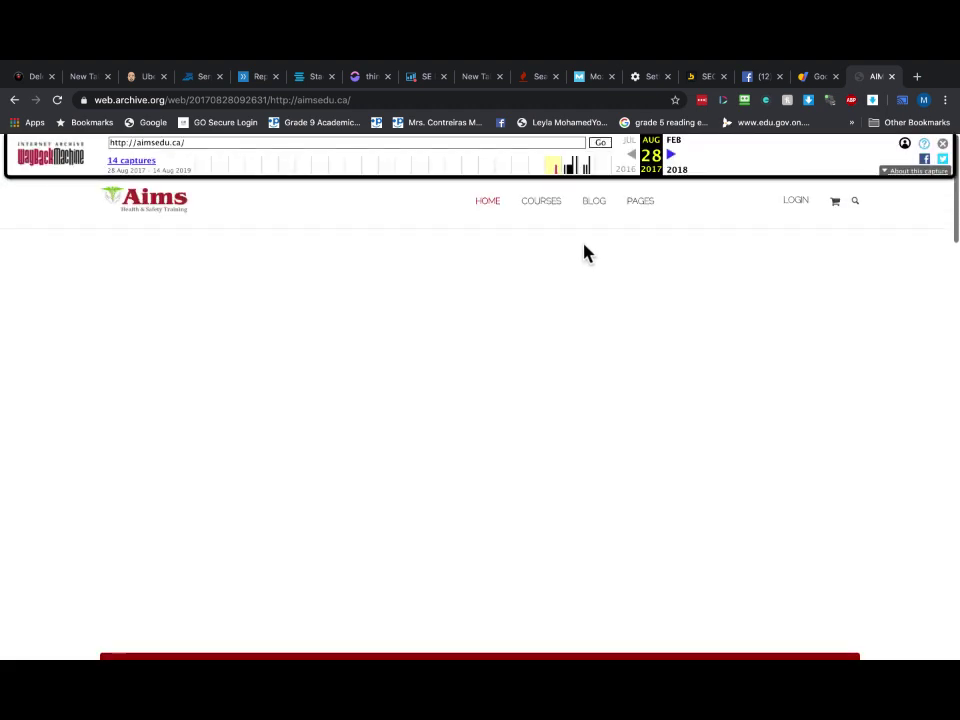
Switch to the Ubersuggest backlinks report for aimsedu.ca and examine its backlink and referring domain figures.
{"action": "left_click", "coordinate": [146, 77]}
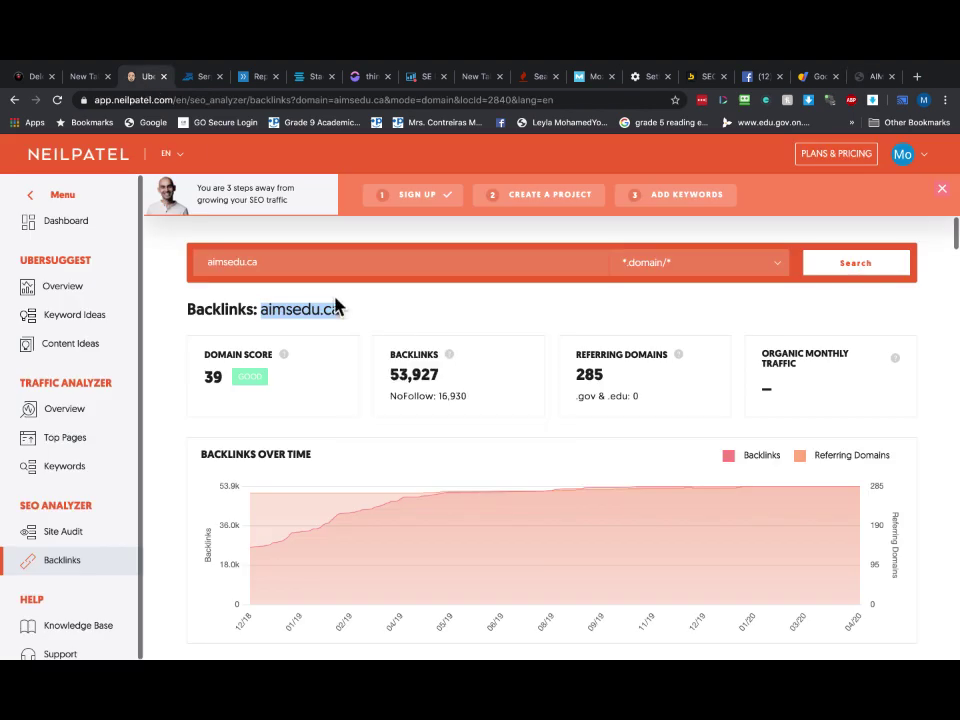
{"action": "scroll", "coordinate": [640, 390], "scroll_direction": "up", "scroll_amount": 5}
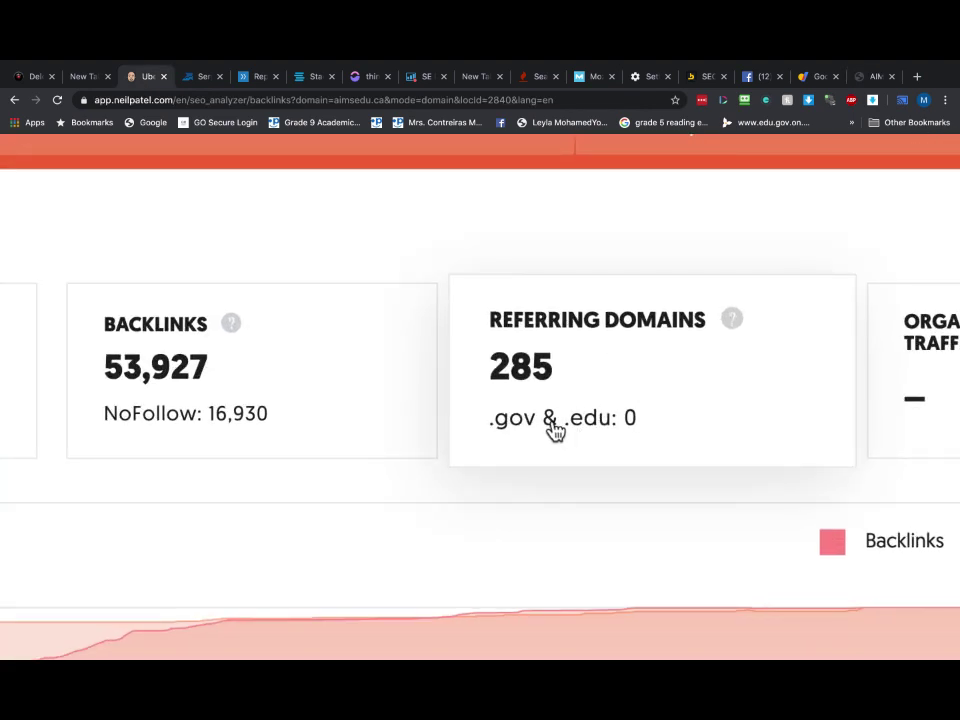
{"action": "scroll", "coordinate": [553, 440], "scroll_direction": "up", "scroll_amount": 3}
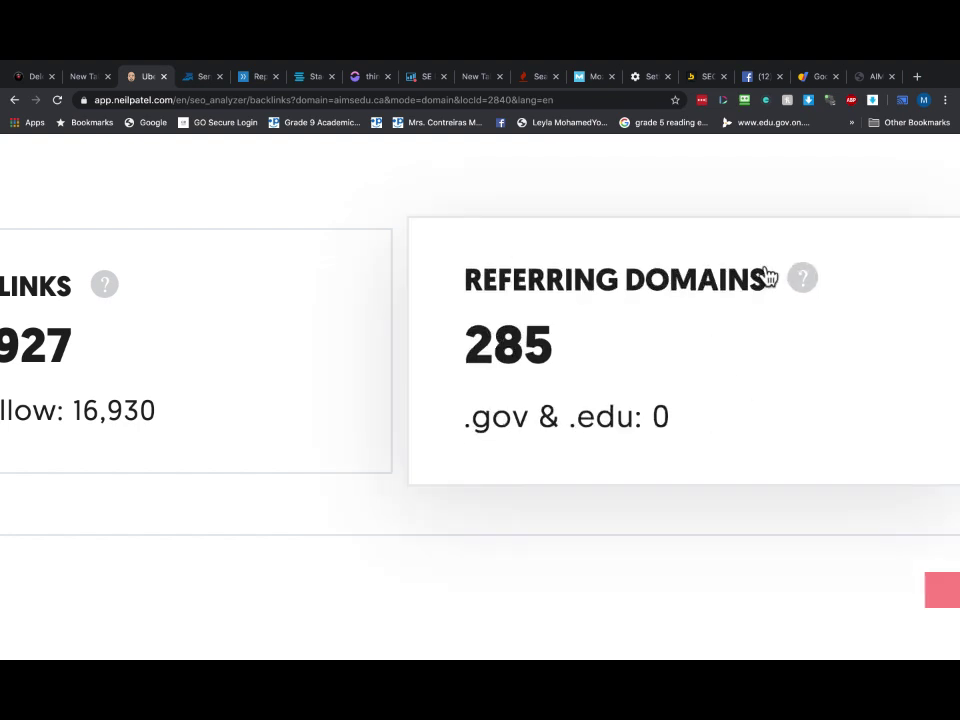
{"action": "scroll", "coordinate": [674, 372], "scroll_direction": "down", "scroll_amount": 5}
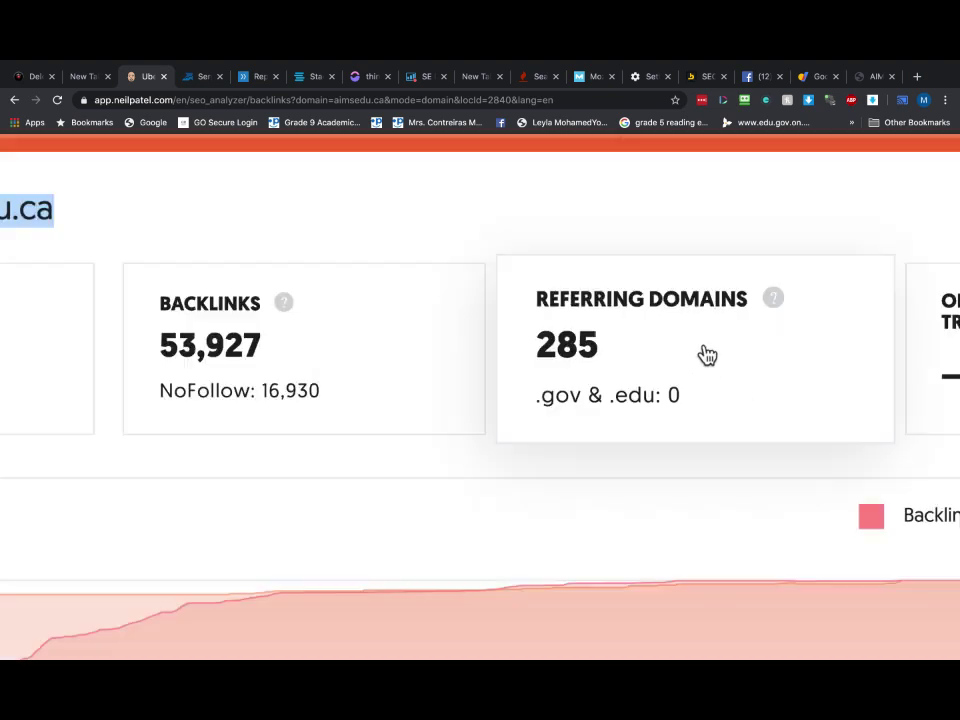
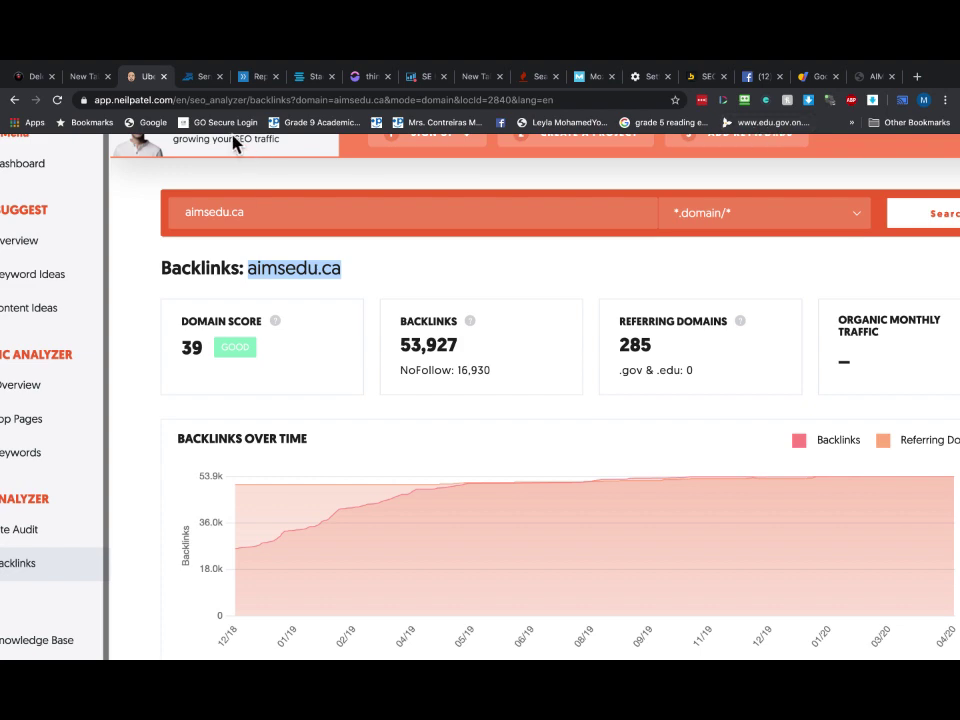
Return to the expired .ca domain list on ExpiredDomains.net and look through the domains sorted by backlinks.
{"action": "left_click", "coordinate": [32, 77]}
{"action": "scroll", "coordinate": [343, 459], "scroll_direction": "down", "scroll_amount": 1}
{"action": "scroll", "coordinate": [343, 457], "scroll_direction": "down", "scroll_amount": 3}
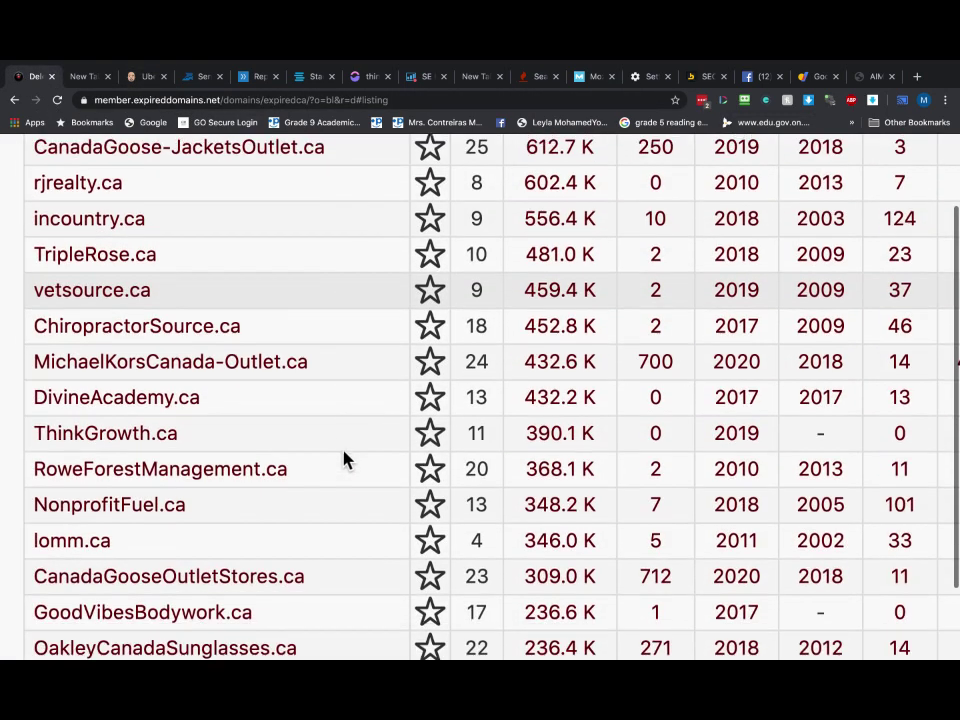
{"action": "scroll", "coordinate": [330, 445], "scroll_direction": "up", "scroll_amount": 1}
{"action": "key", "text": "ctrl+minus"}
{"action": "key", "text": "ctrl+minus"}
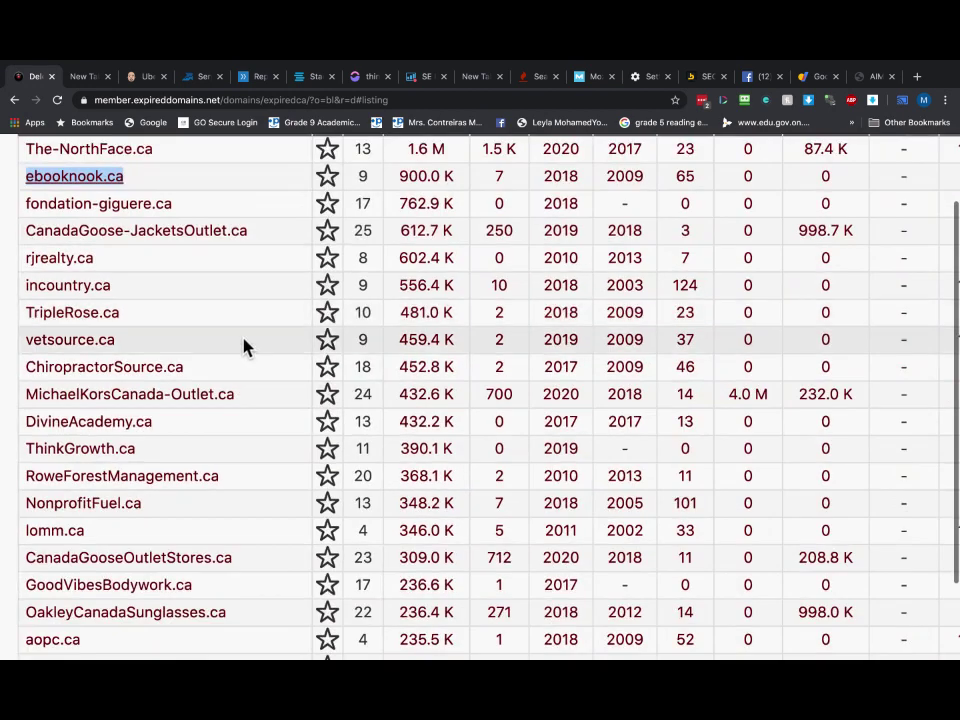
{"action": "scroll", "coordinate": [243, 502], "scroll_direction": "down", "scroll_amount": 3}
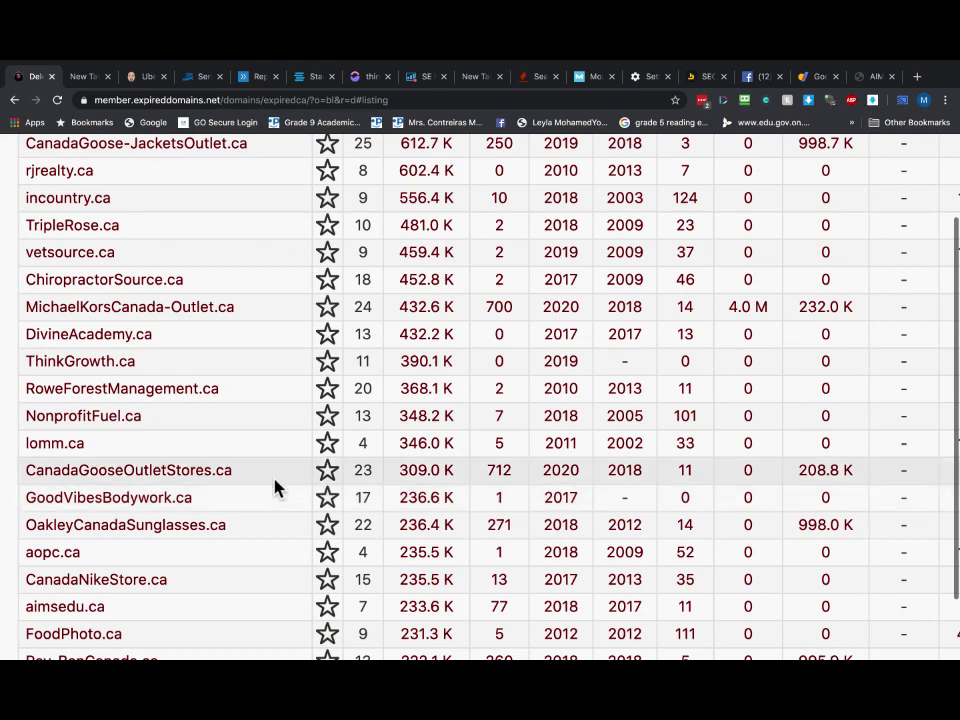
{"action": "key", "text": "ctrl+minus"}
{"action": "key", "text": "ctrl+minus"}
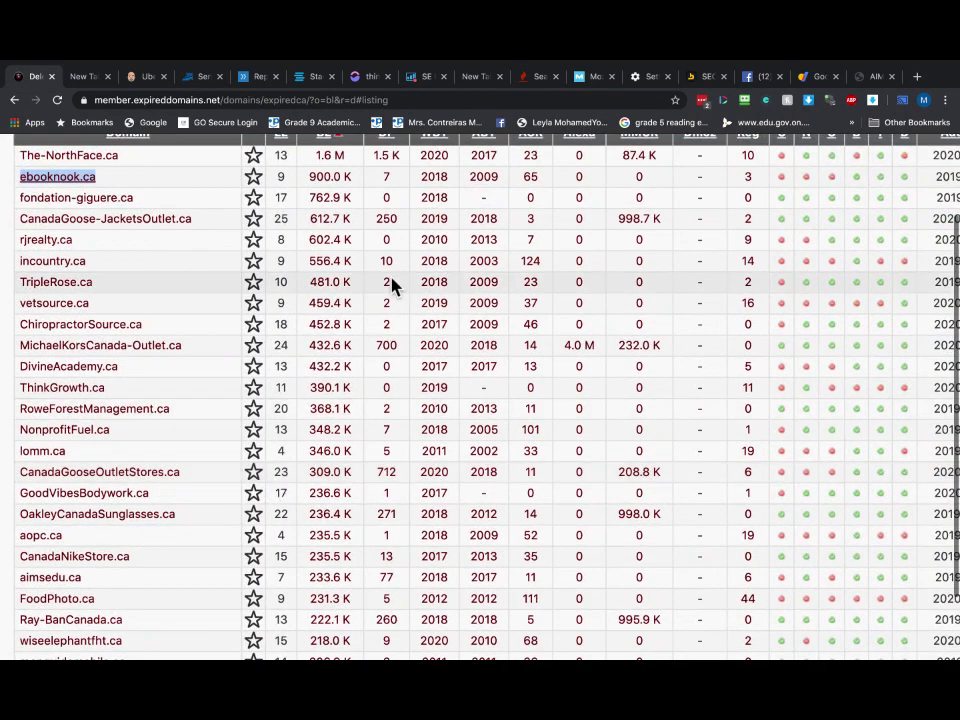
Switch to Serpstat and run the backlink analysis for digitalthink.ca with subdomains on google.ca.
{"action": "left_click", "coordinate": [201, 80]}
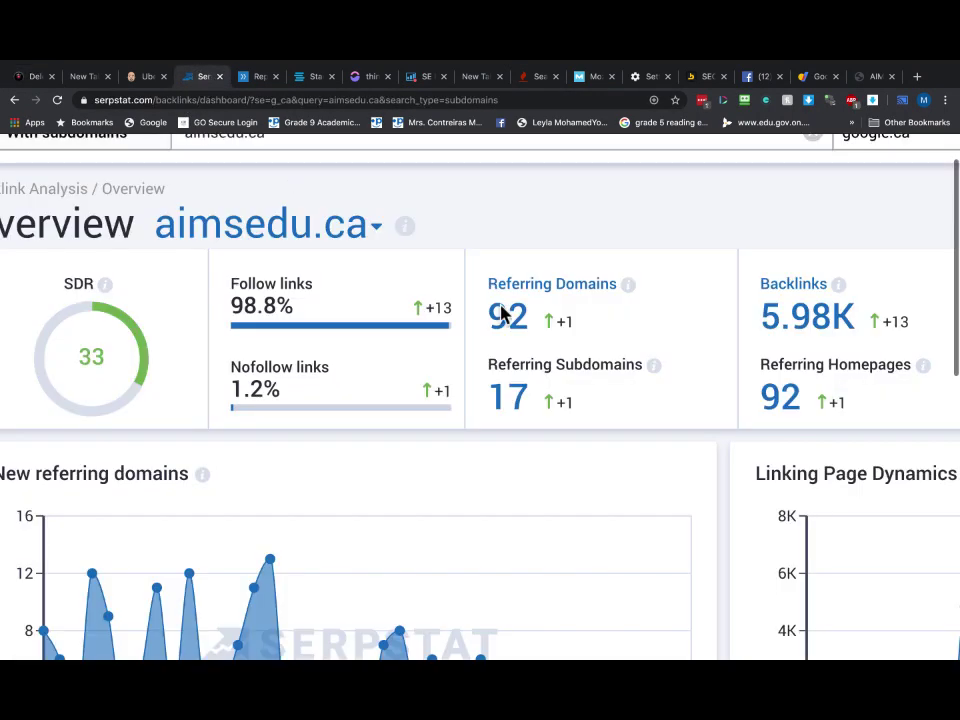
{"action": "scroll", "coordinate": [520, 320], "scroll_direction": "up", "scroll_amount": 5}
{"action": "double_click", "coordinate": [302, 287]}
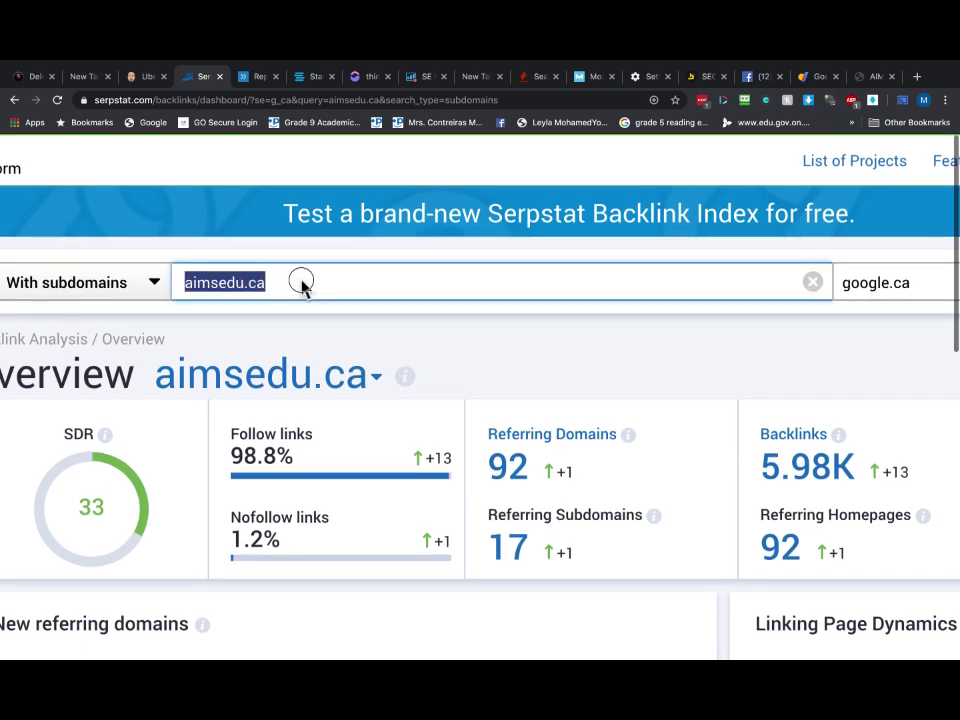
{"action": "type", "text": "digital"}
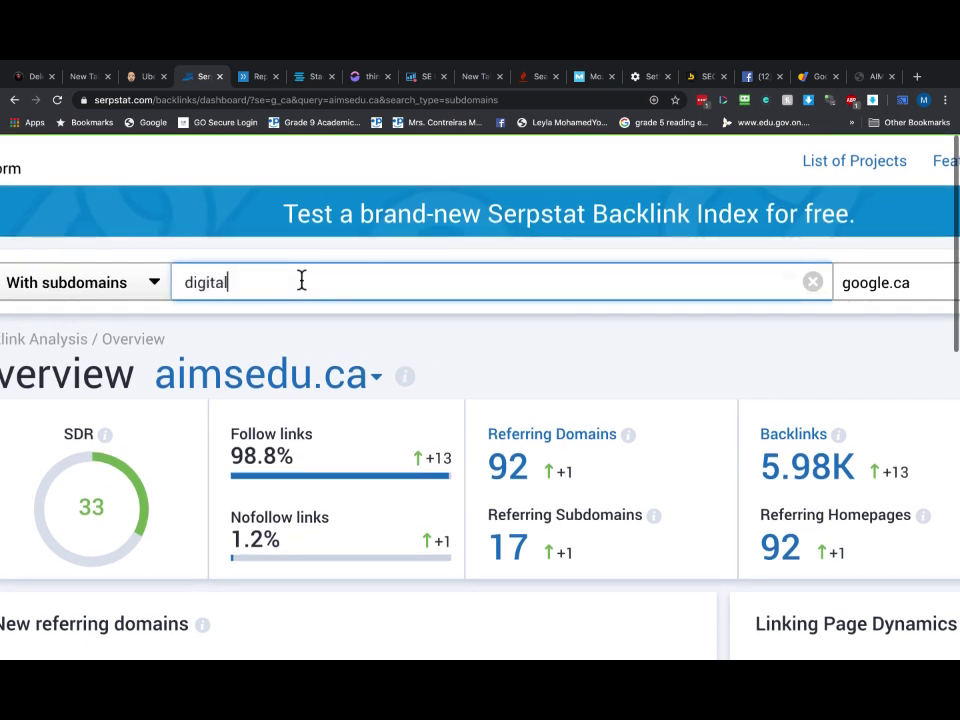
{"action": "type", "text": "think.ca"}
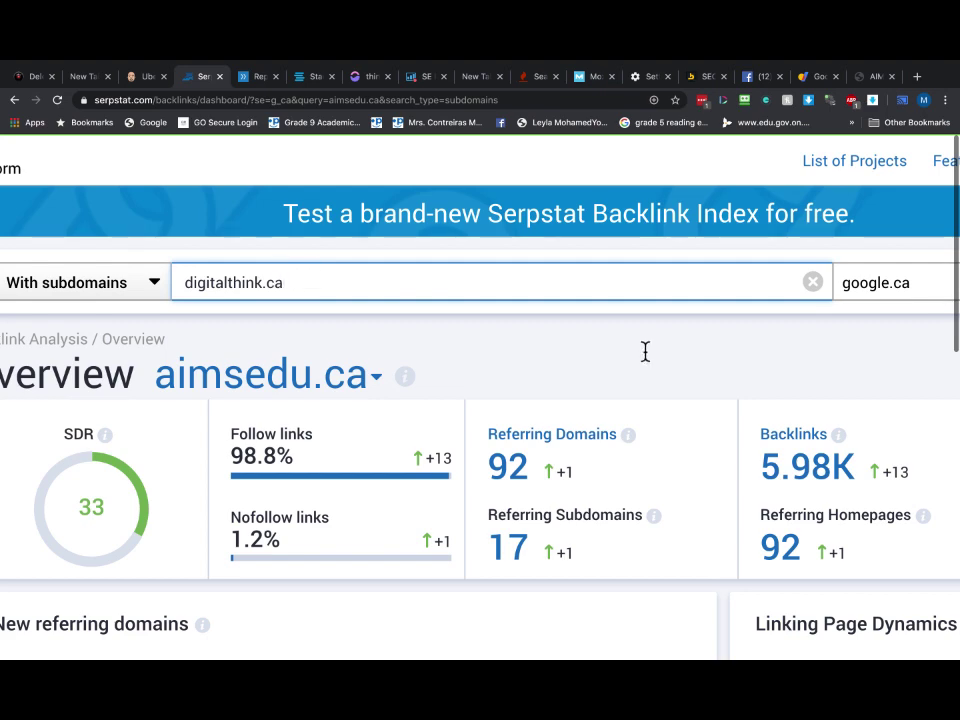
{"action": "key", "text": "super+minus"}
{"action": "key", "text": "super+minus"}
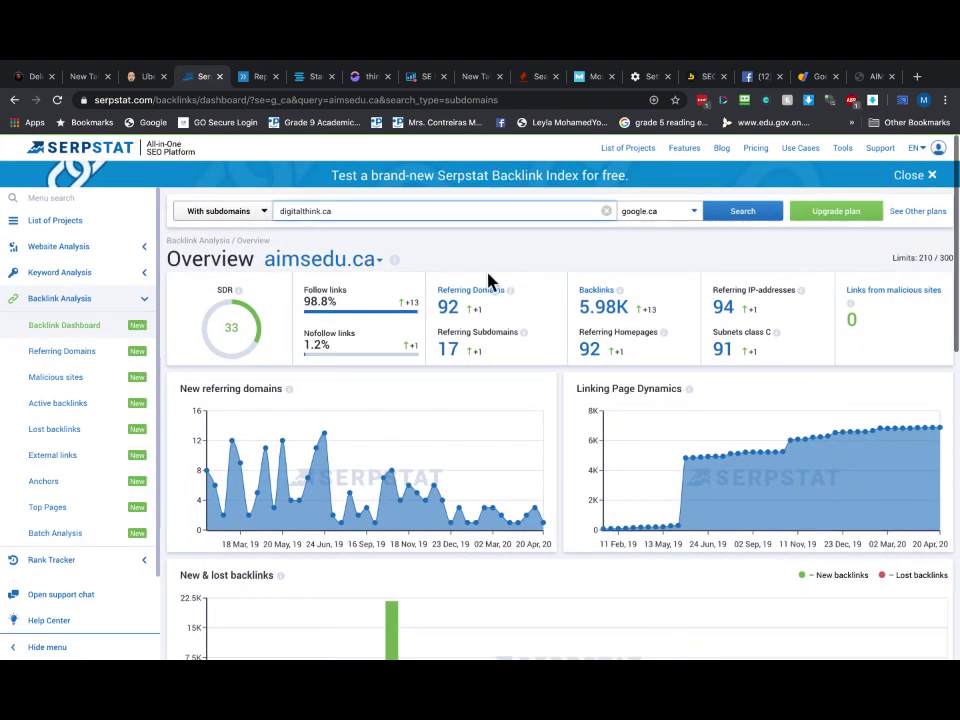
{"action": "left_click", "coordinate": [757, 216]}
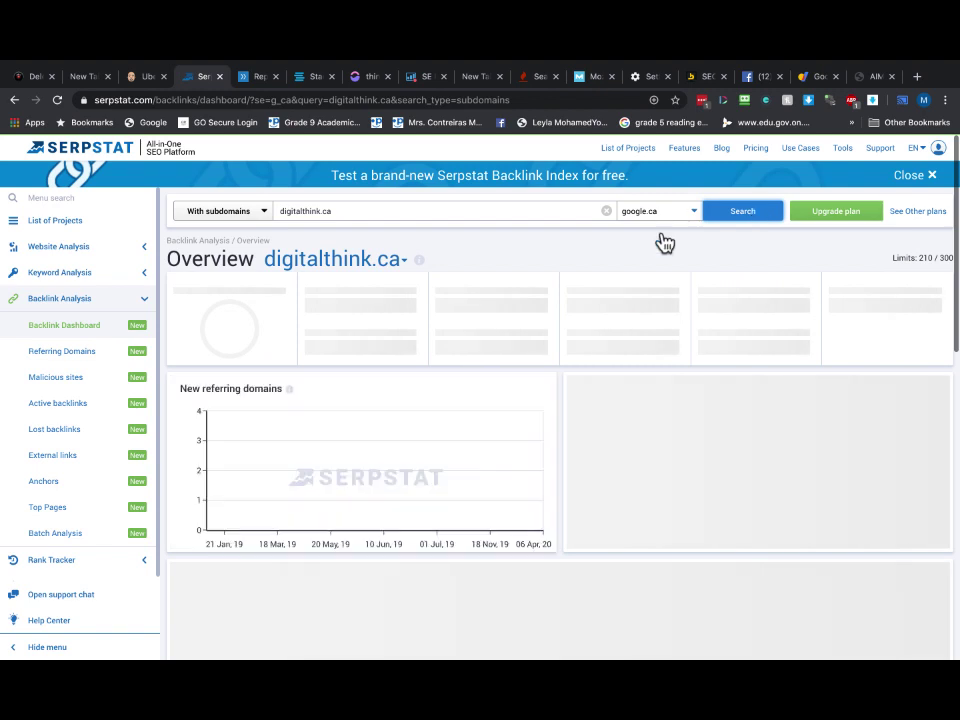
Examine digitalthink.ca's referring domains and highlight its backlink total in the overview.
{"action": "scroll", "coordinate": [529, 316], "scroll_direction": "up", "scroll_amount": 5}
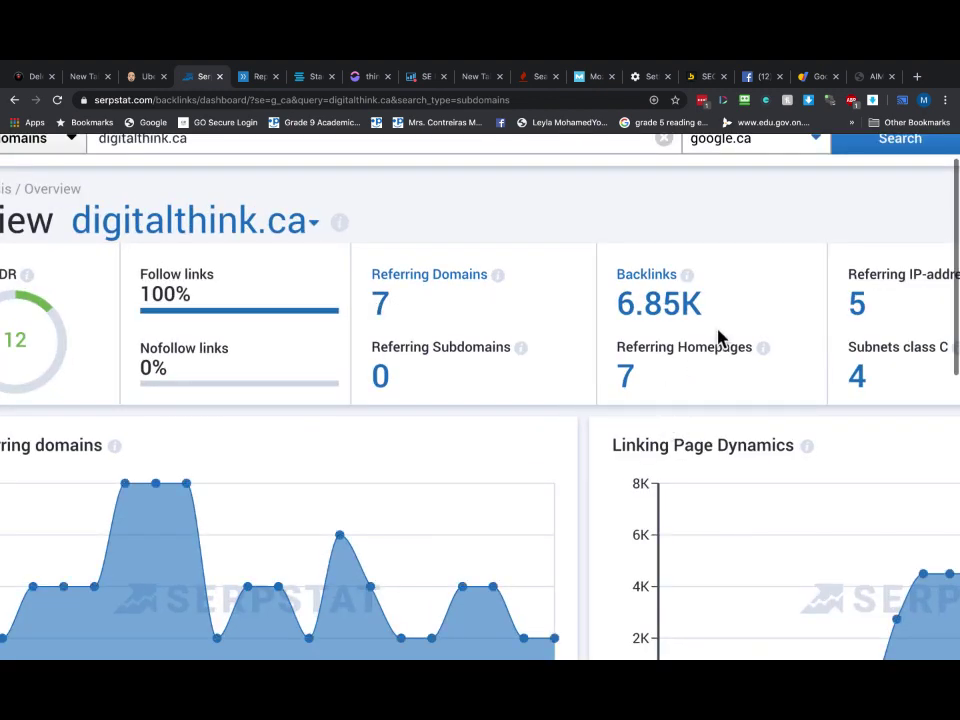
{"action": "scroll", "coordinate": [700, 315], "scroll_direction": "up", "scroll_amount": 3}
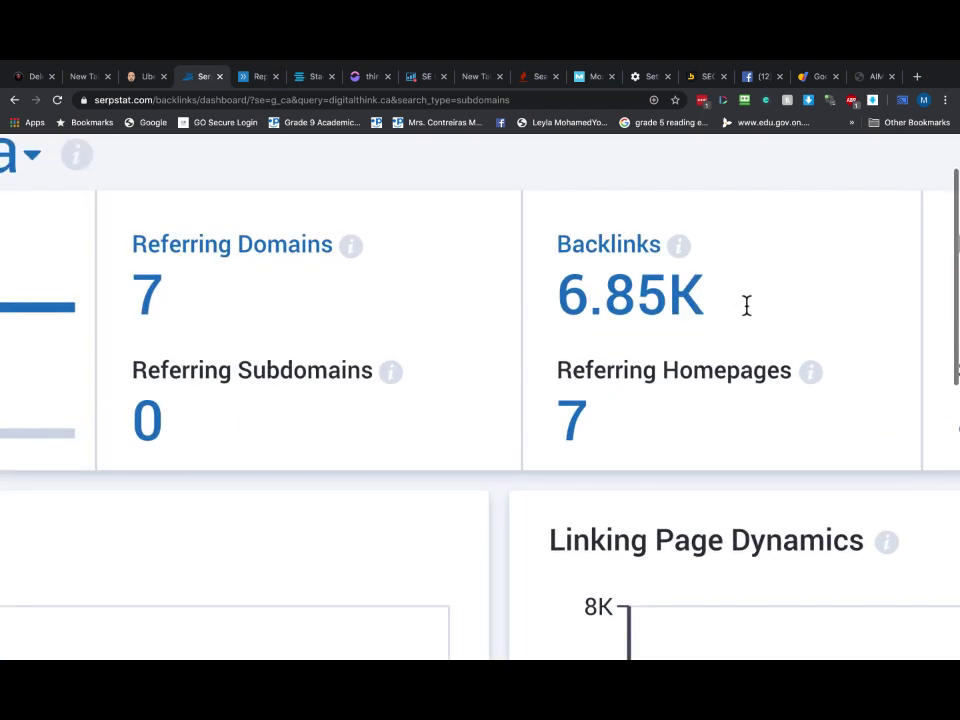
{"action": "left_click_drag", "start_coordinate": [746, 306], "coordinate": [547, 310]}
{"action": "scroll", "coordinate": [583, 344], "scroll_direction": "down", "scroll_amount": 5}
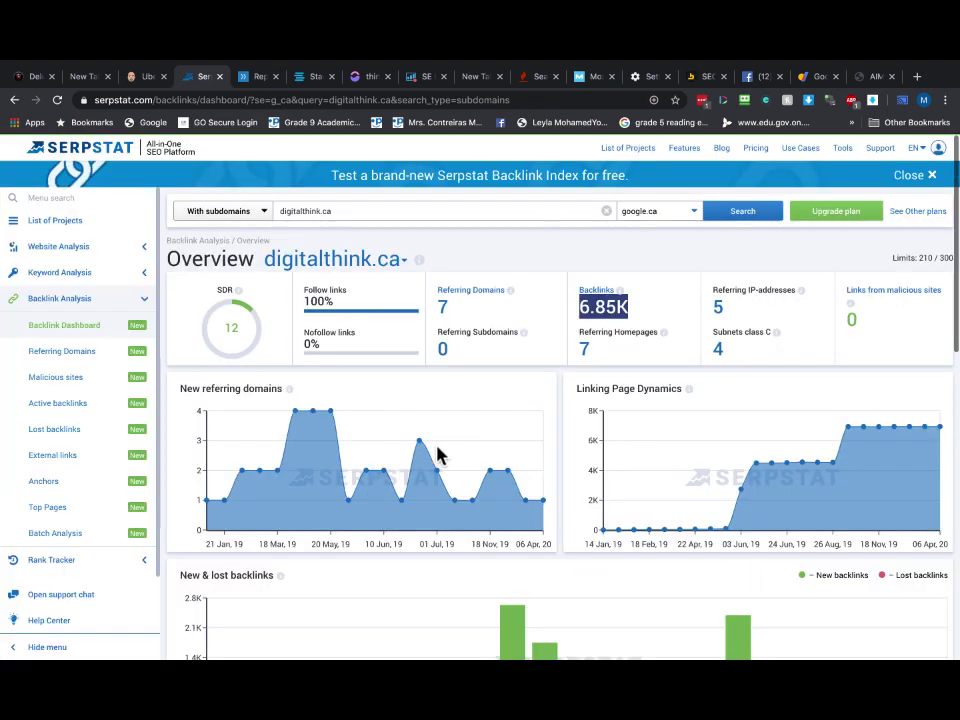
Switch to the Wayback Machine and look up the archived captures of digitalthink.ca.
{"action": "mouse_move", "coordinate": [532, 455]}
{"action": "left_click", "coordinate": [874, 78]}
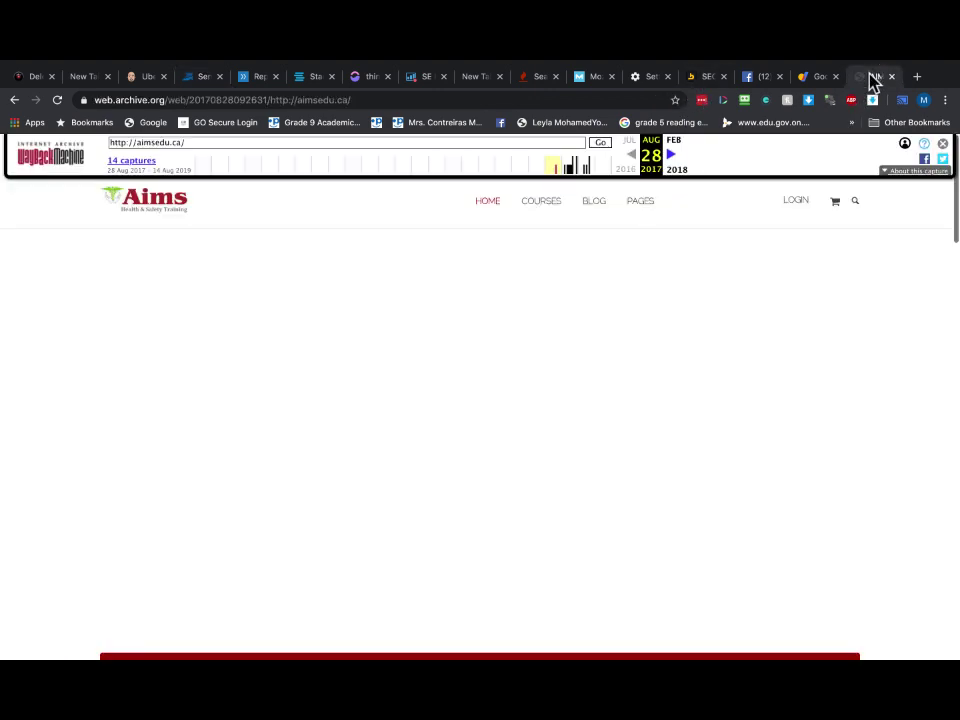
{"action": "left_click", "coordinate": [15, 100]}
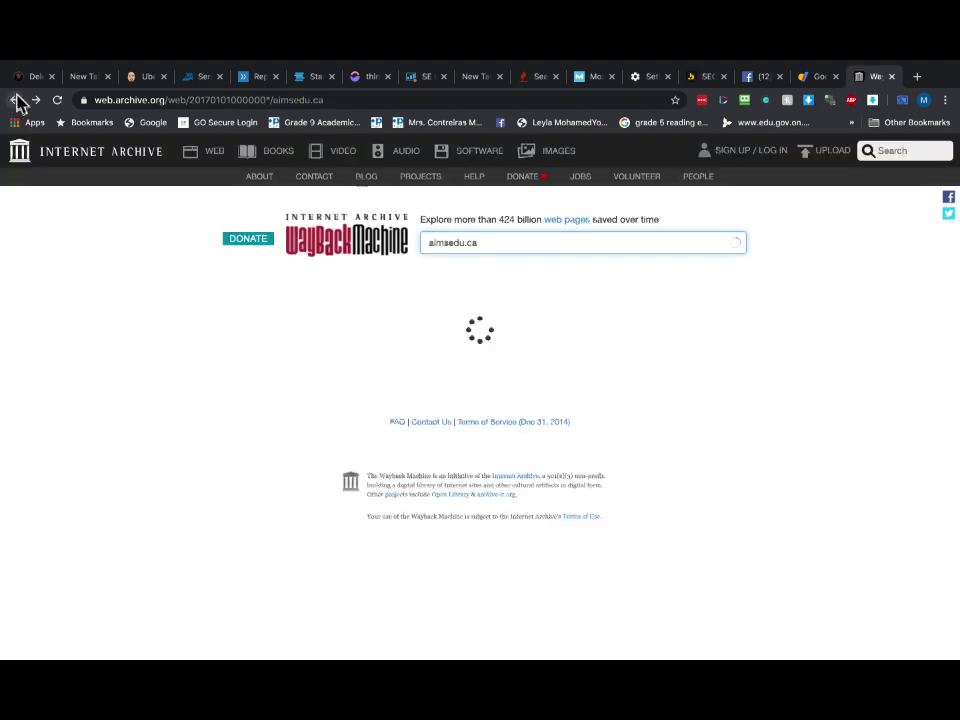
{"action": "double_click", "coordinate": [471, 238]}
{"action": "type", "text": "digitalthi"}
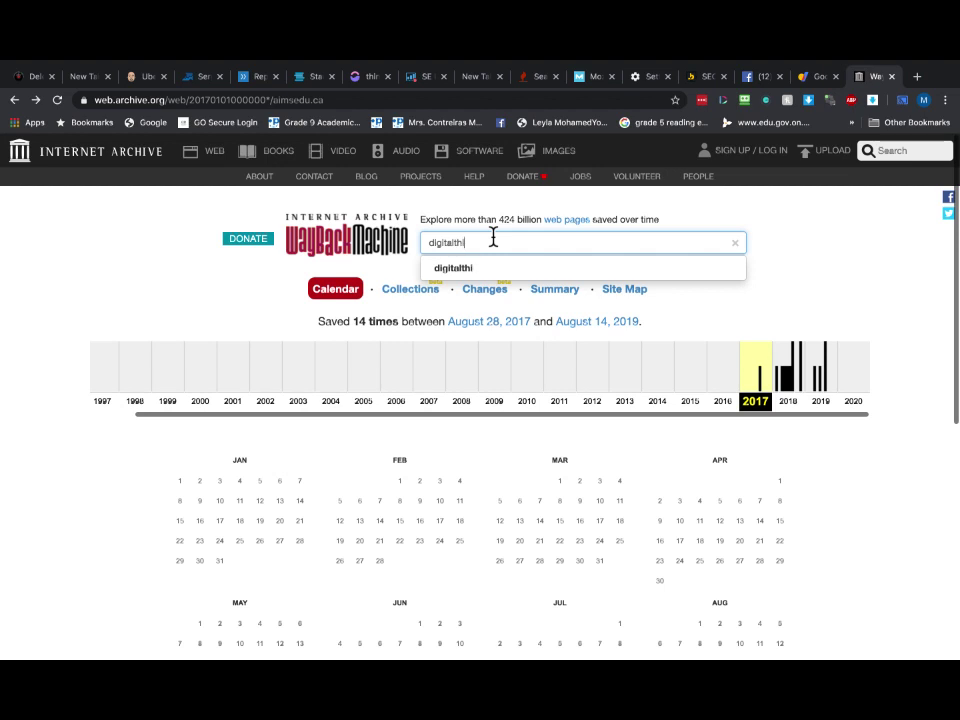
{"action": "type", "text": "nk.ca"}
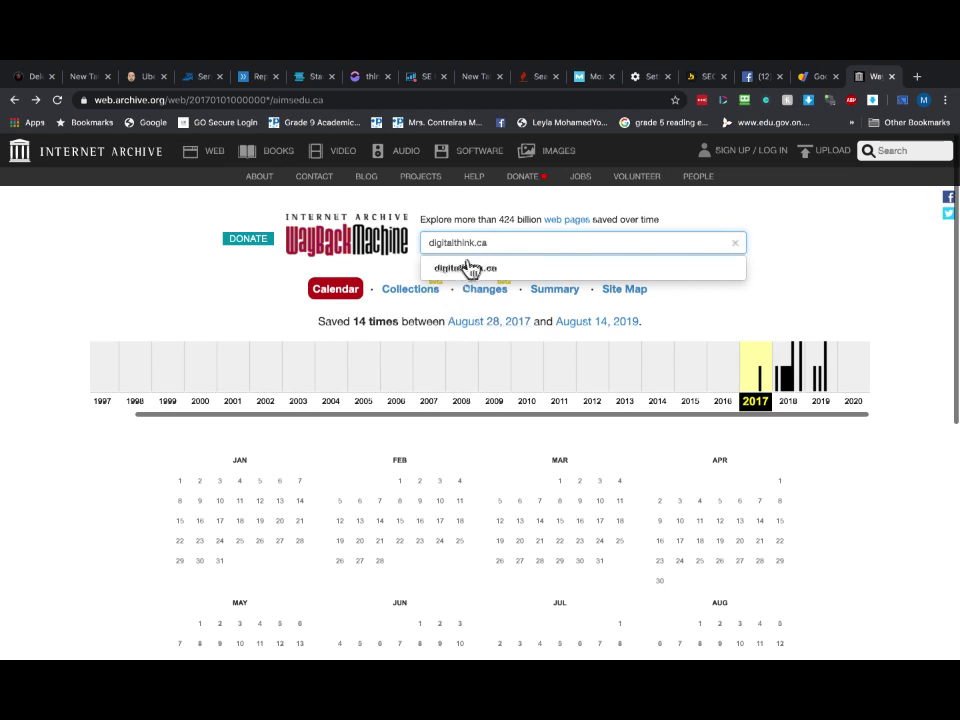
{"action": "left_click", "coordinate": [467, 268]}
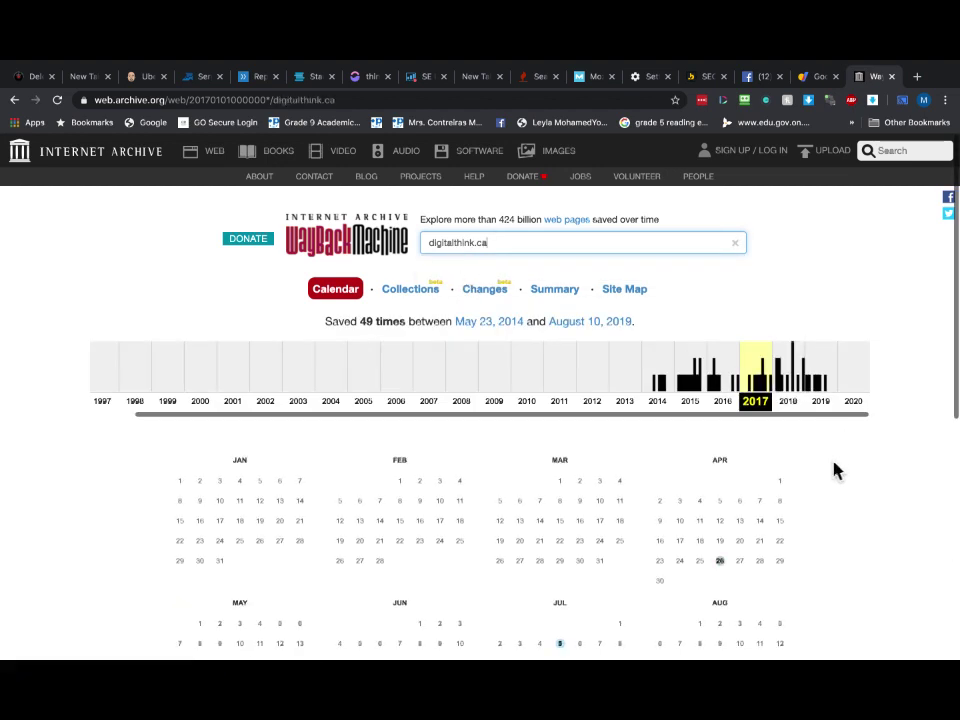
Browse the 2017 capture calendar and open the December 27, 2017 snapshot of digitalthink.ca.
{"action": "scroll", "coordinate": [836, 468], "scroll_direction": "down", "scroll_amount": 3}
{"action": "scroll", "coordinate": [801, 321], "scroll_direction": "up", "scroll_amount": 2}
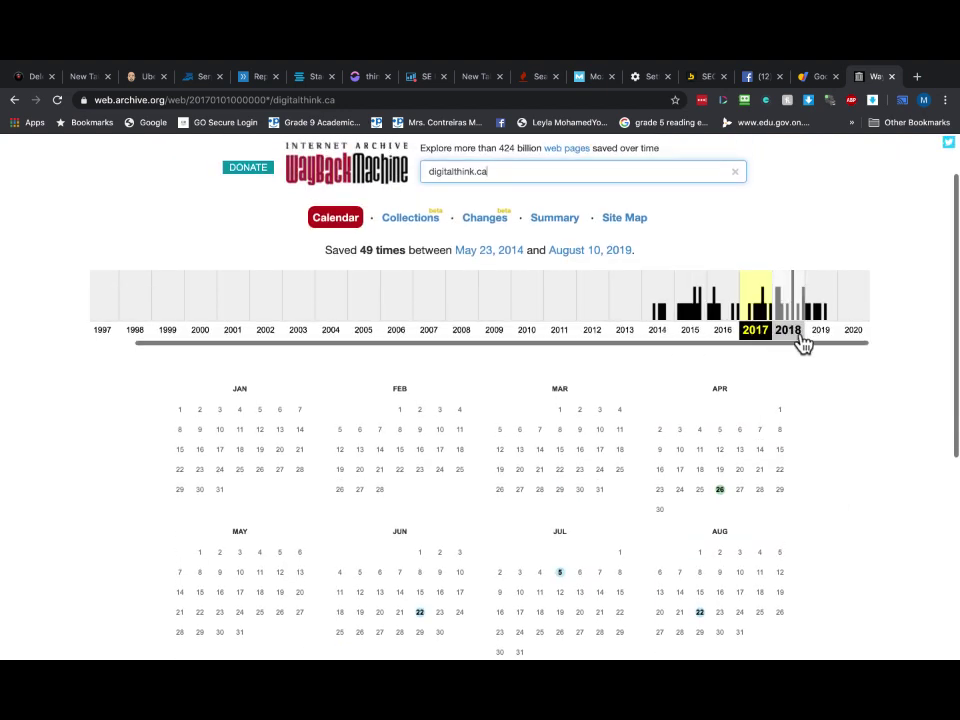
{"action": "scroll", "coordinate": [795, 343], "scroll_direction": "down", "scroll_amount": 3}
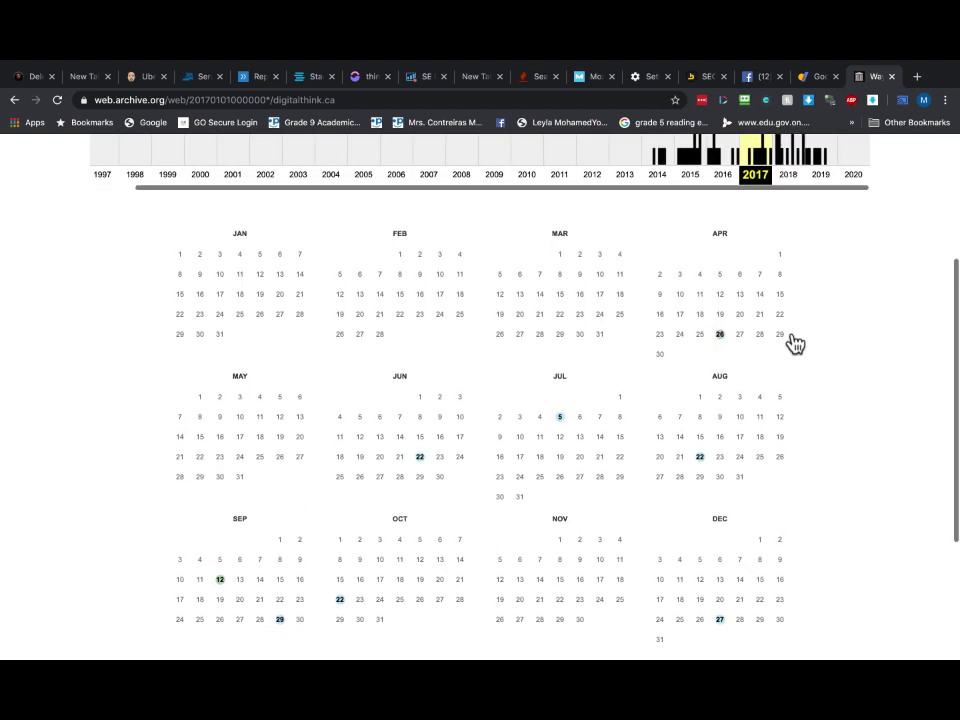
{"action": "scroll", "coordinate": [781, 505], "scroll_direction": "down", "scroll_amount": 2}
{"action": "scroll", "coordinate": [797, 521], "scroll_direction": "up", "scroll_amount": 5}
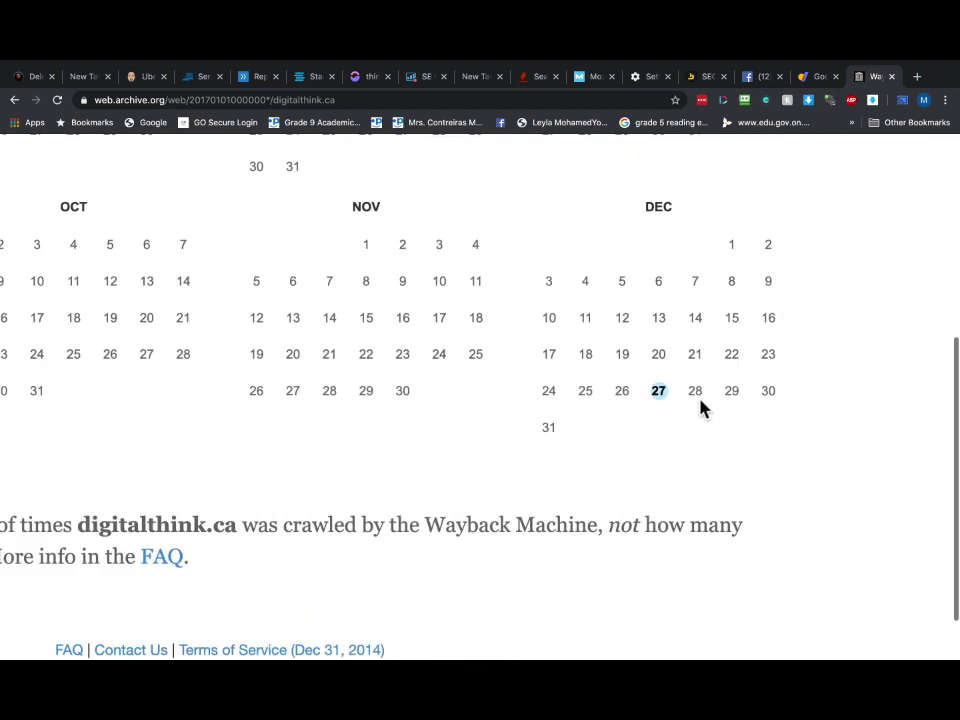
{"action": "mouse_move", "coordinate": [657, 395]}
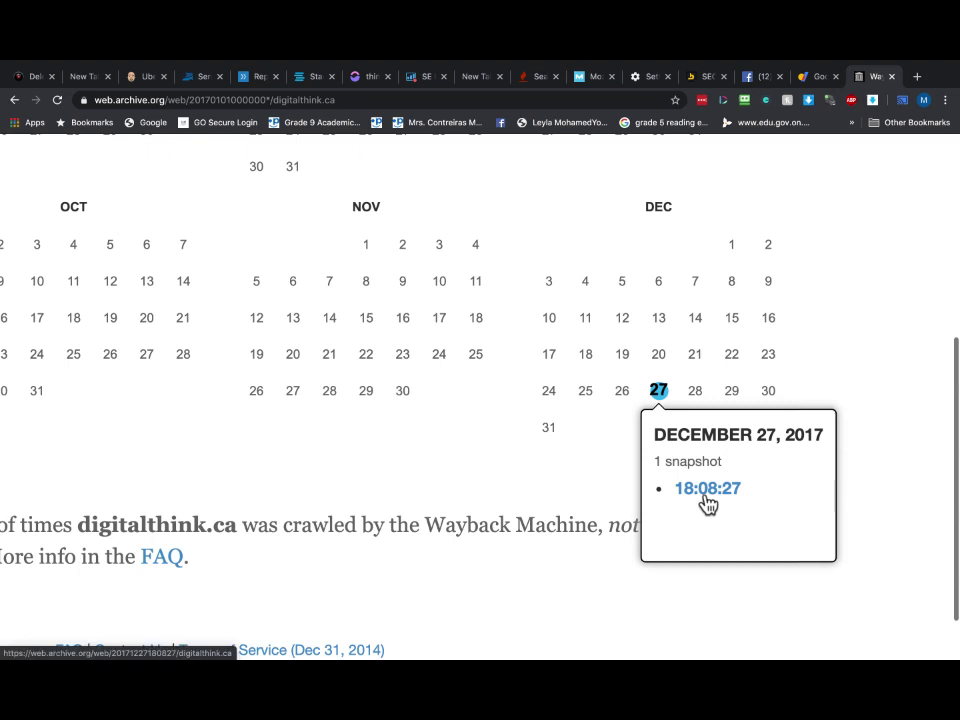
{"action": "left_click", "coordinate": [707, 490]}
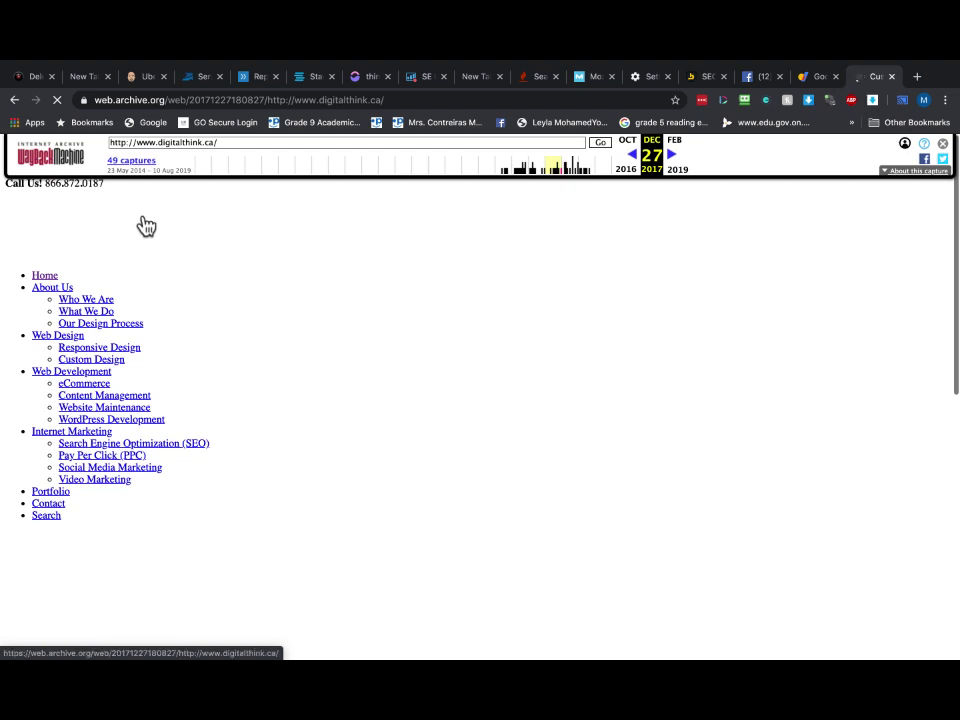
Return to the 2017 capture calendar and open the July 5, 2017 snapshot.
{"action": "left_click", "coordinate": [14, 101]}
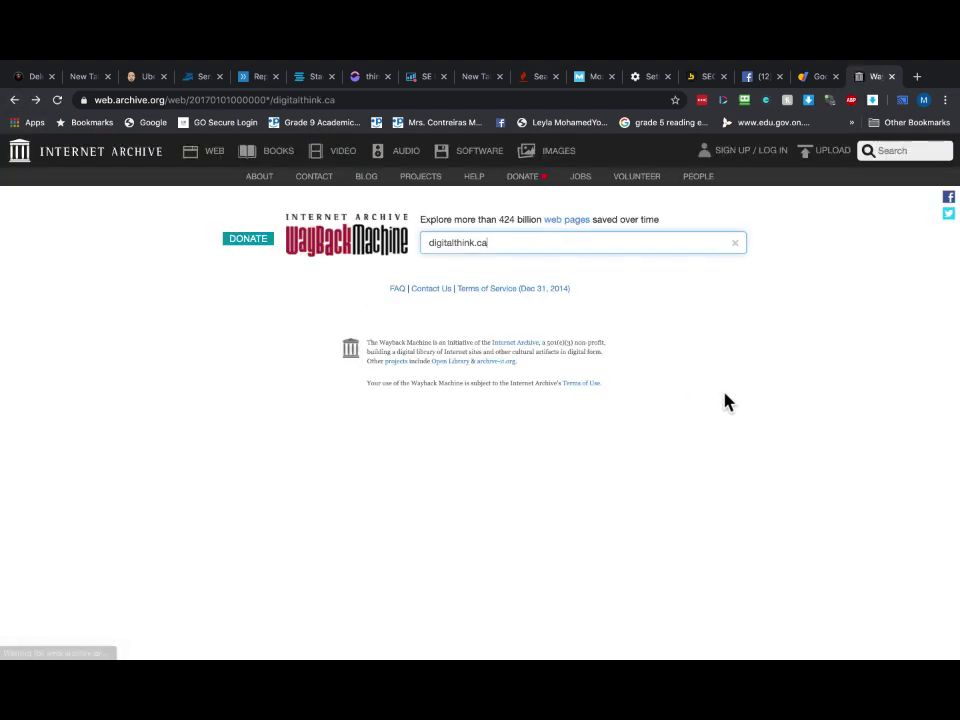
{"action": "scroll", "coordinate": [748, 561], "scroll_direction": "down", "scroll_amount": 2}
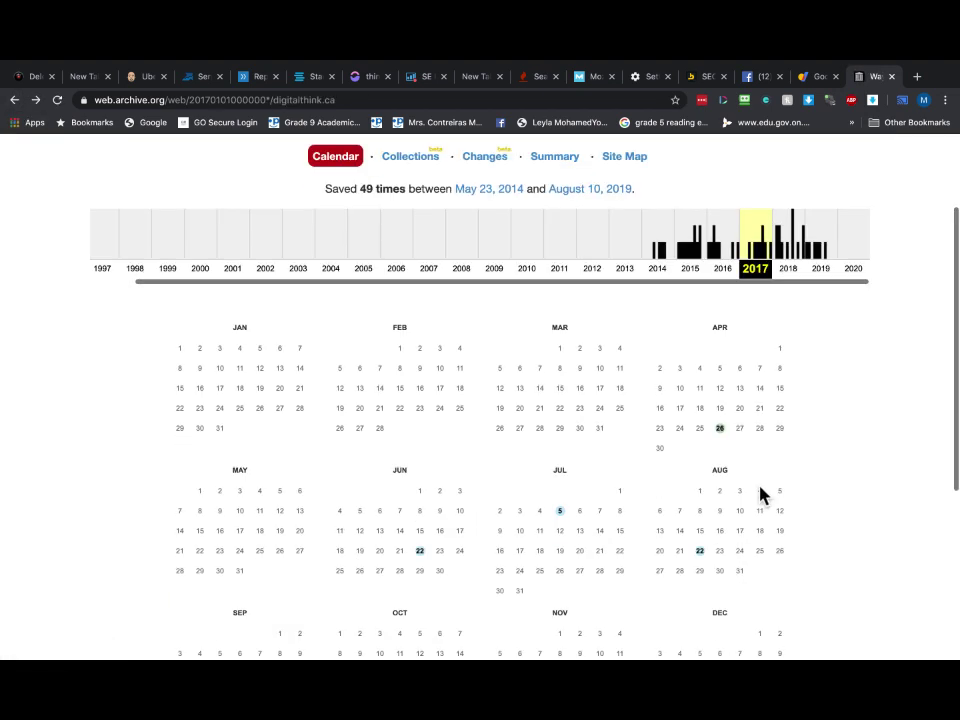
{"action": "mouse_move", "coordinate": [560, 511]}
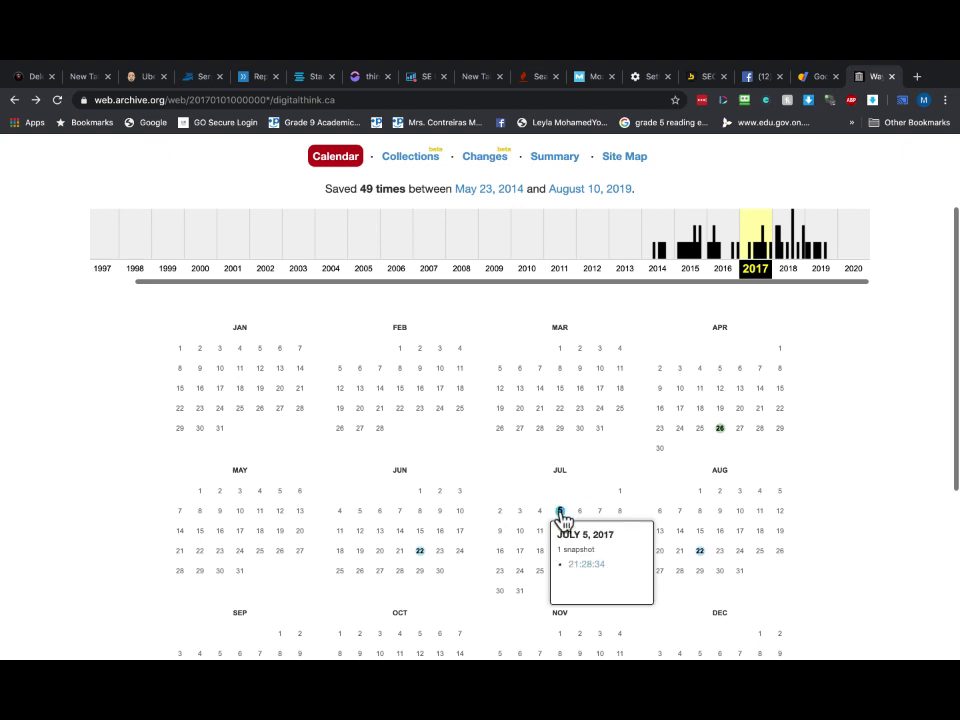
{"action": "left_click", "coordinate": [585, 565]}
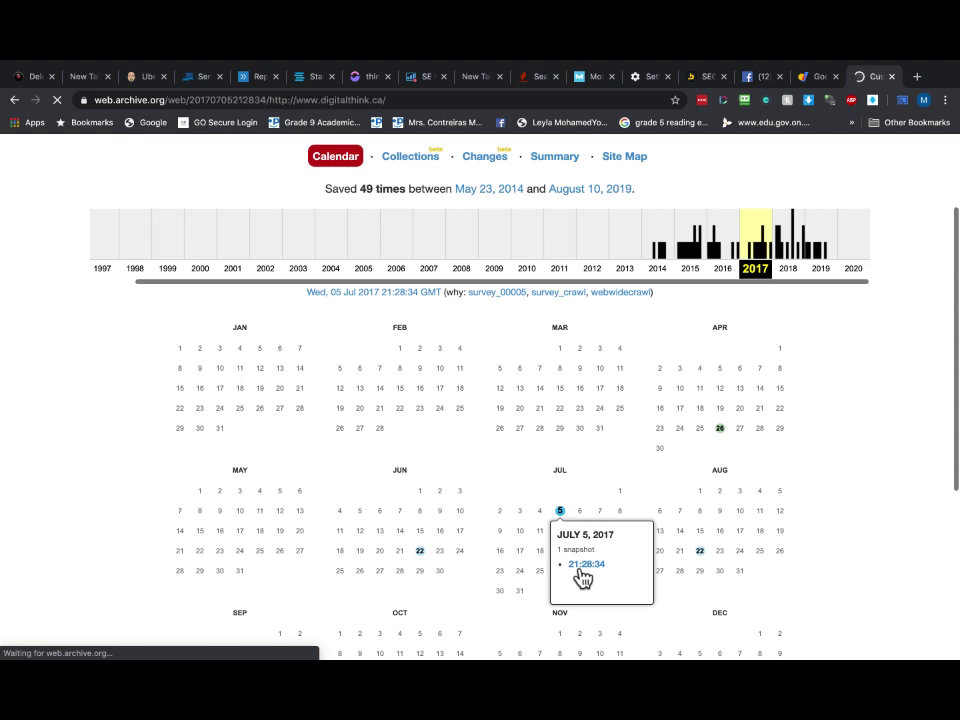
Return to the capture calendar, switch it to 2018 and open the June 2, 2018 snapshot.
{"action": "left_click", "coordinate": [14, 100]}
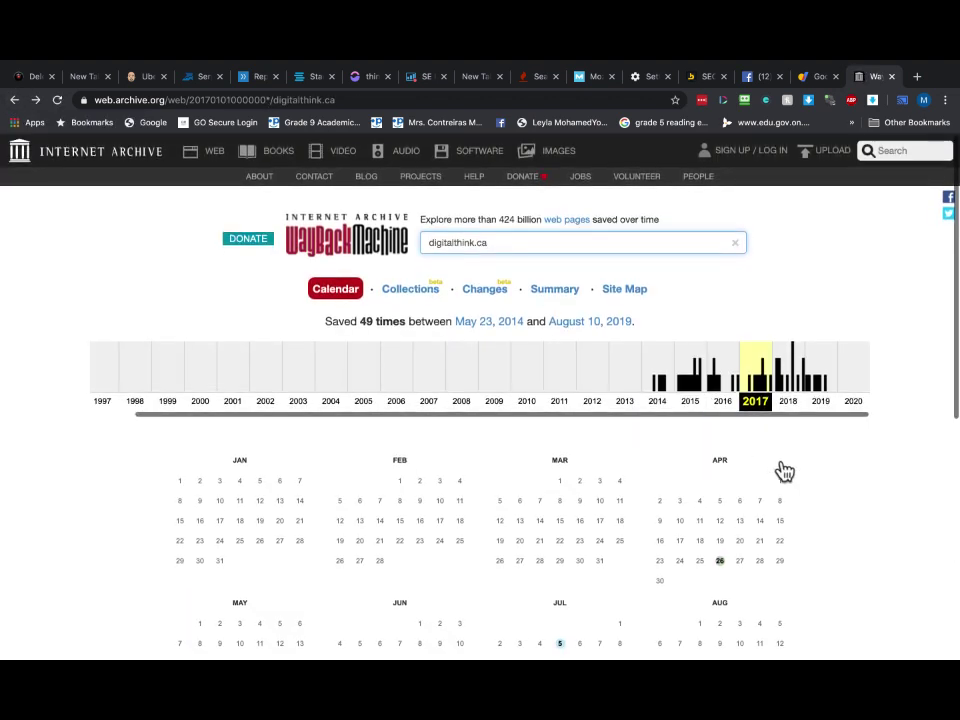
{"action": "scroll", "coordinate": [785, 472], "scroll_direction": "down", "scroll_amount": 1}
{"action": "left_click", "coordinate": [790, 334]}
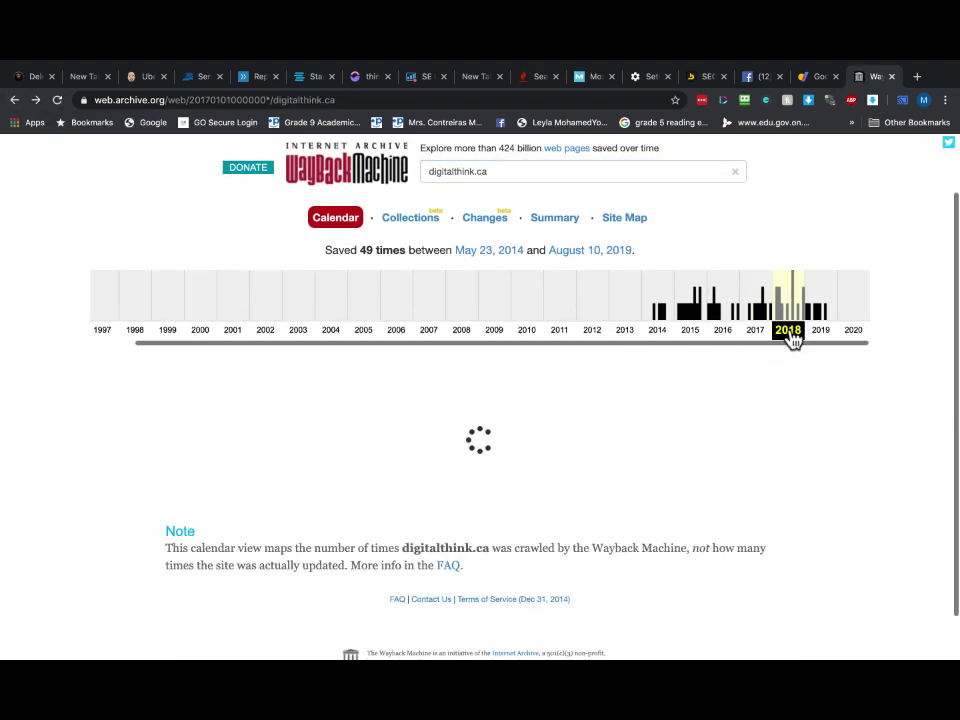
{"action": "scroll", "coordinate": [636, 400], "scroll_direction": "down", "scroll_amount": 2}
{"action": "mouse_move", "coordinate": [459, 409]}
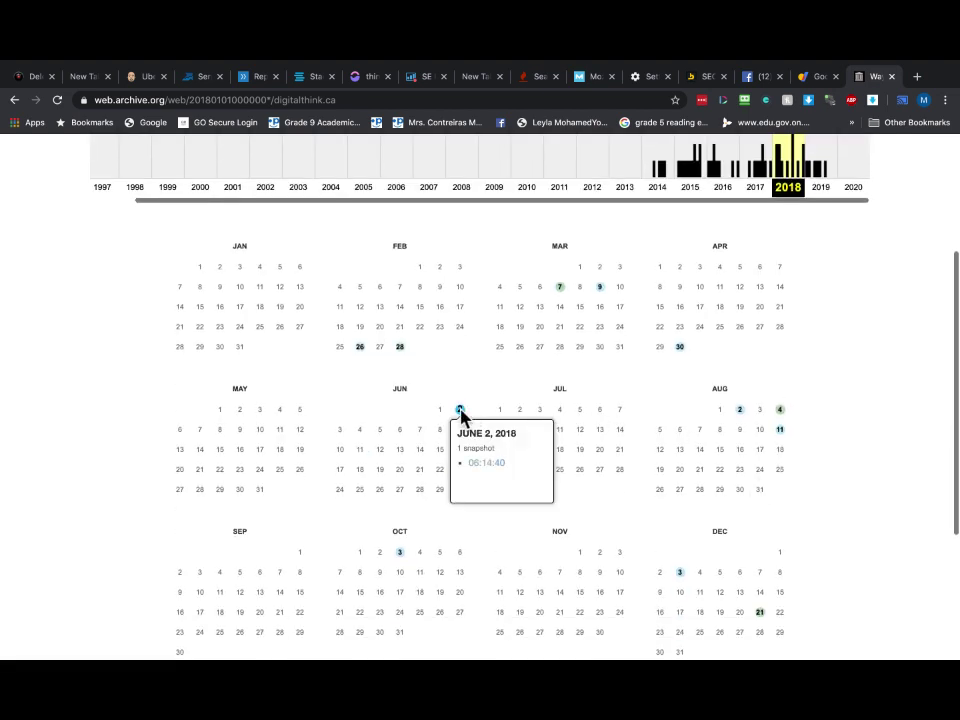
{"action": "left_click", "coordinate": [486, 464]}
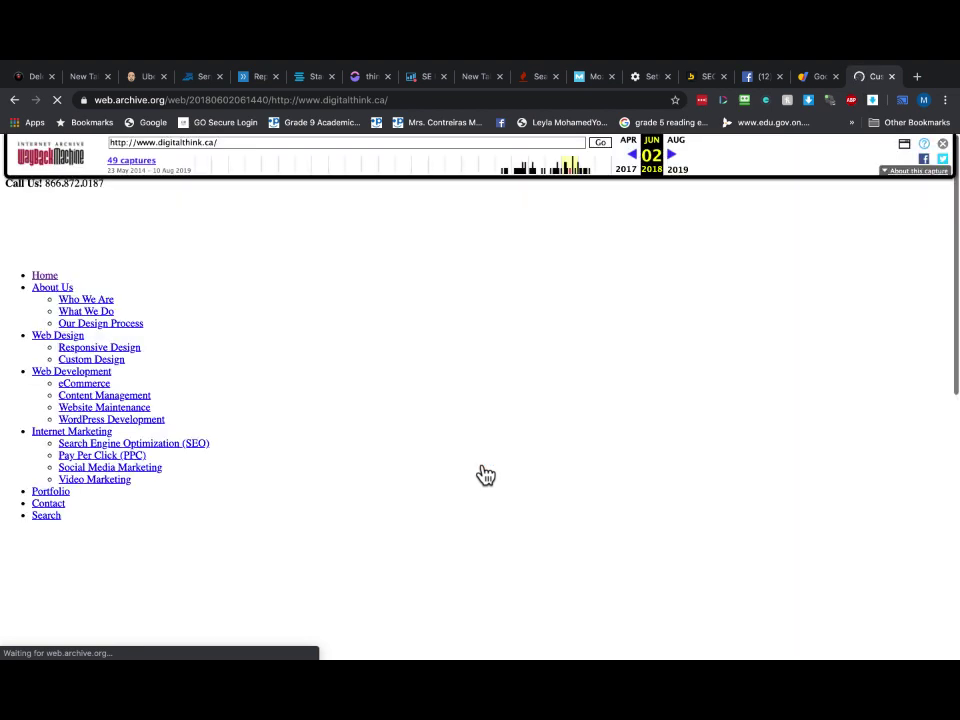
Return to the capture calendar, switch it to 2015 and open the February 27, 2015 snapshot.
{"action": "left_click", "coordinate": [15, 101]}
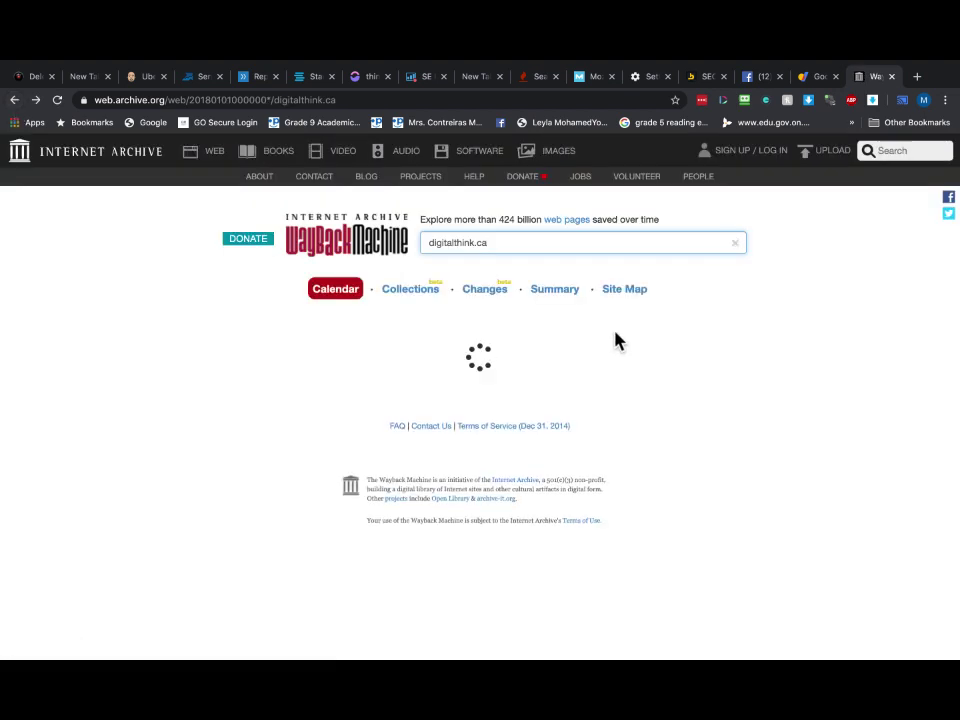
{"action": "scroll", "coordinate": [770, 430], "scroll_direction": "down", "scroll_amount": 3}
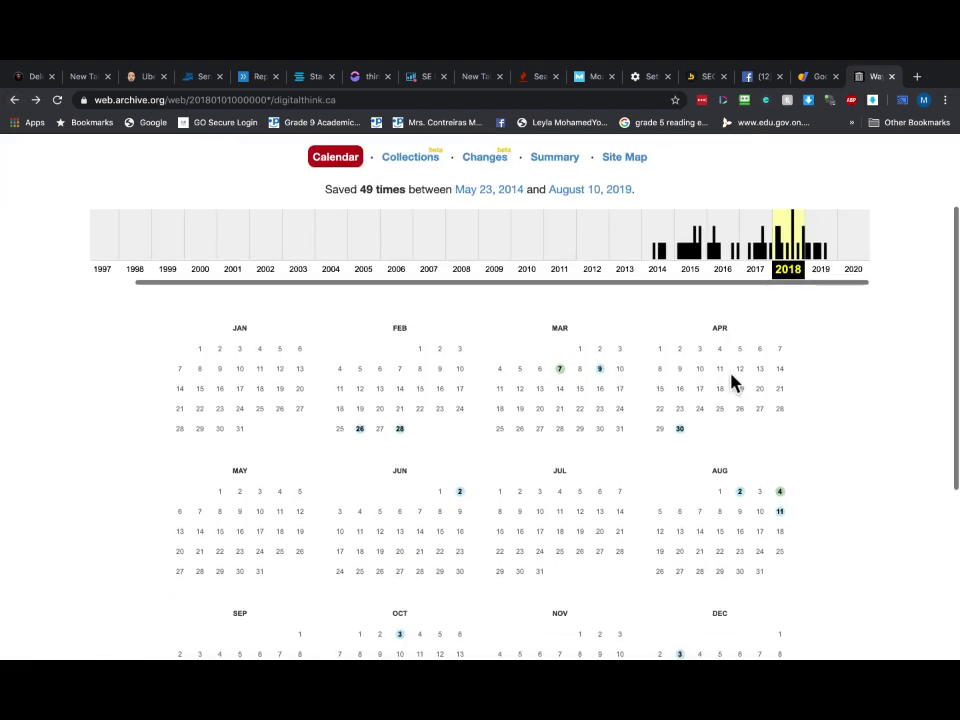
{"action": "left_click", "coordinate": [688, 262]}
{"action": "mouse_move", "coordinate": [437, 408]}
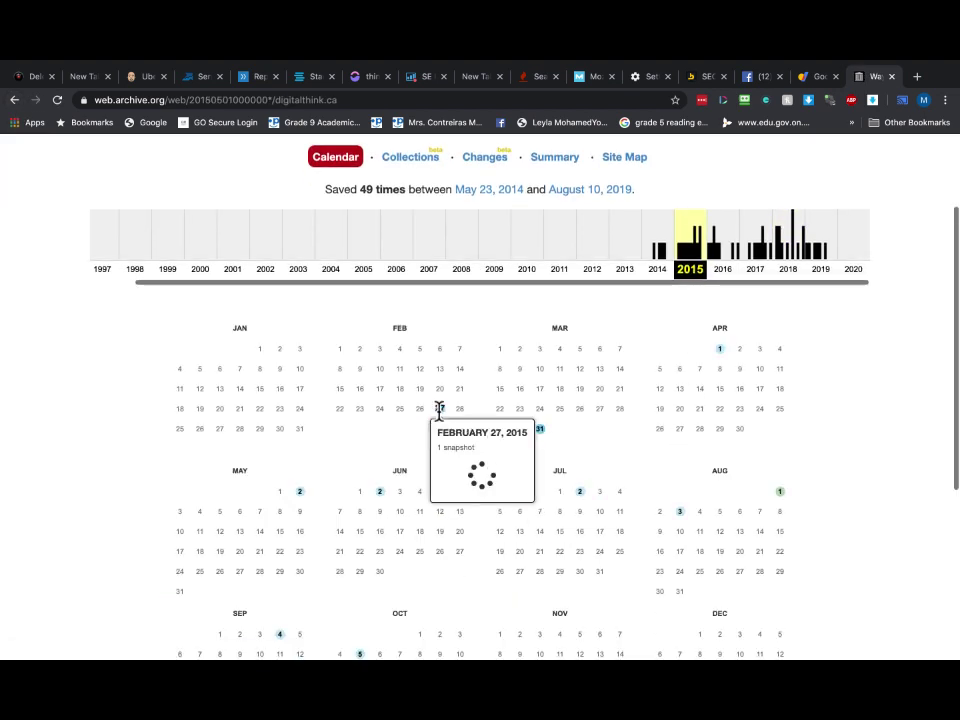
{"action": "left_click", "coordinate": [457, 464]}
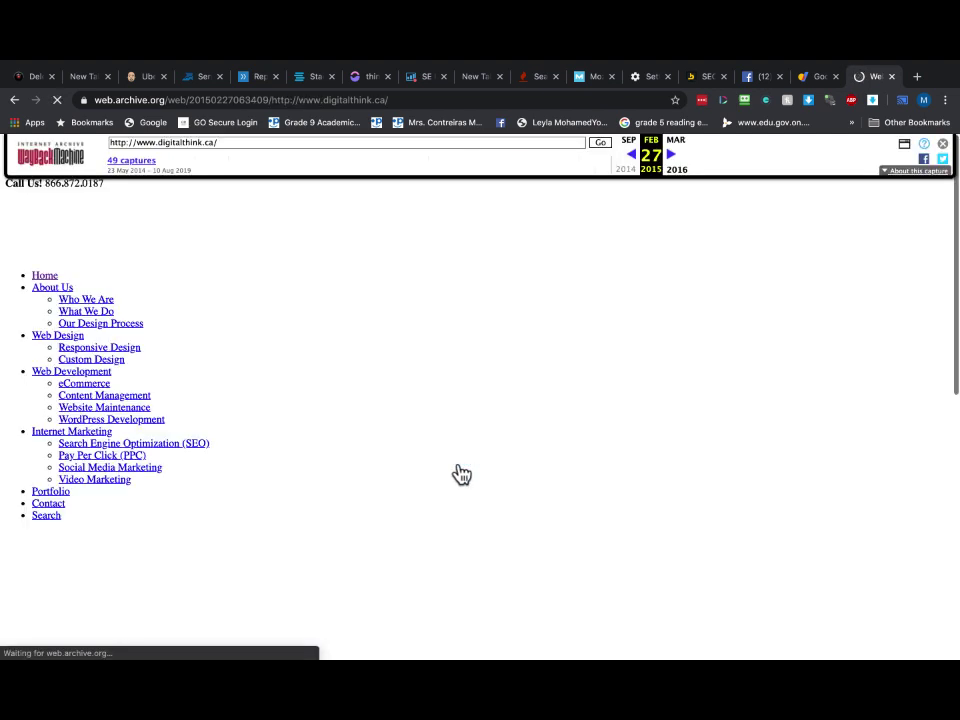
Return to the 2015 capture calendar and open the October 19, 2015 snapshot.
{"action": "left_click", "coordinate": [14, 101]}
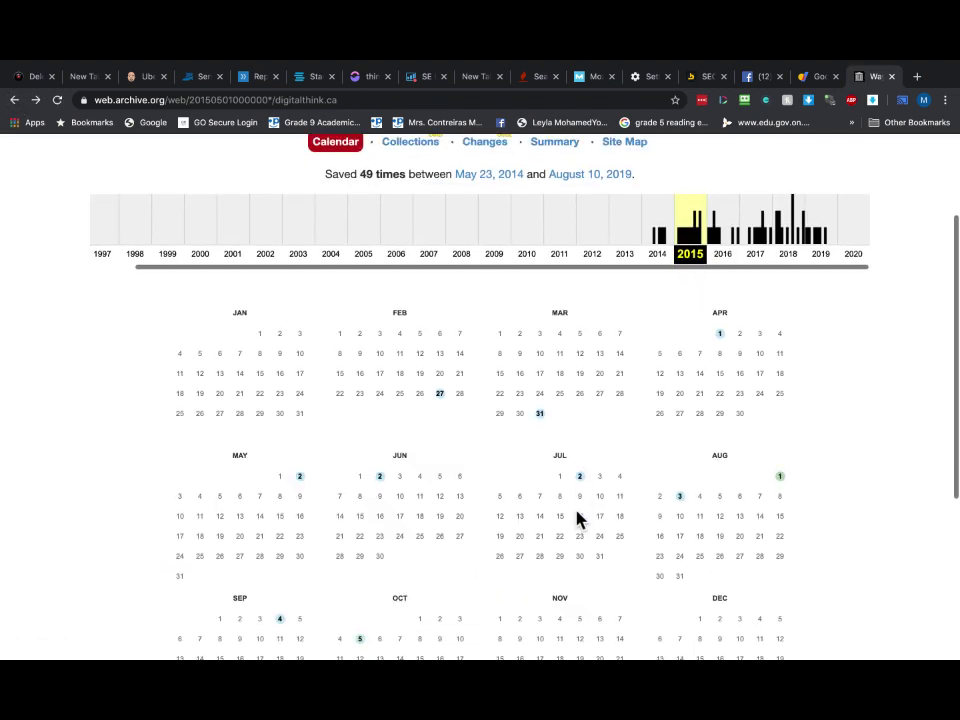
{"action": "scroll", "coordinate": [578, 518], "scroll_direction": "down", "scroll_amount": 5}
{"action": "mouse_move", "coordinate": [358, 458]}
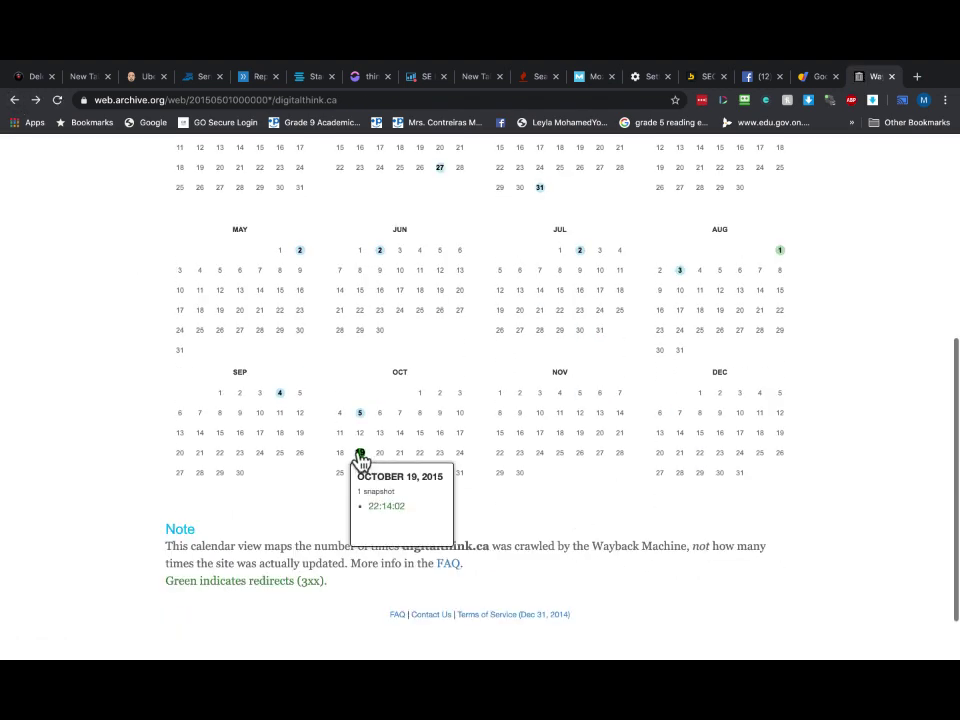
{"action": "left_click", "coordinate": [380, 508]}
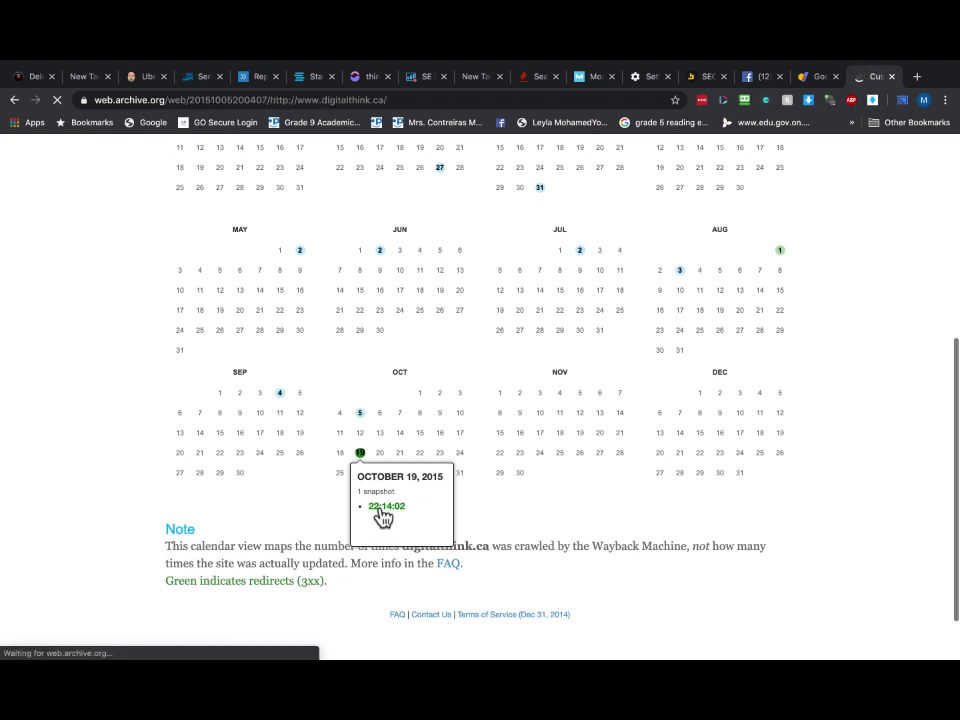
Return to the capture calendar, switch it to 2019 and open the January 7, 2019 snapshot.
{"action": "left_click", "coordinate": [12, 104]}
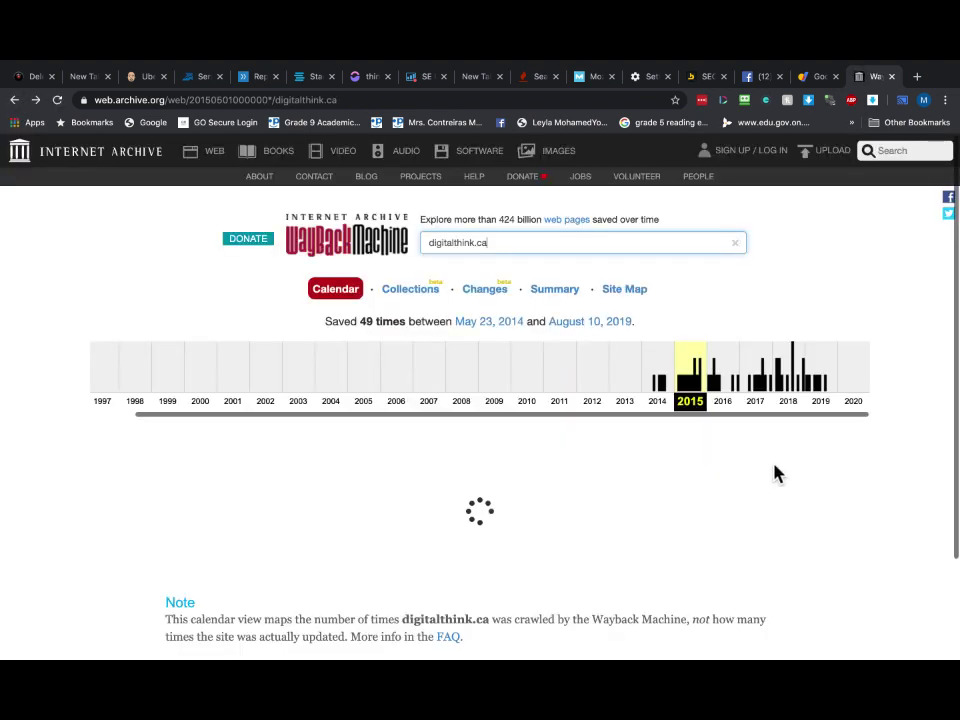
{"action": "scroll", "coordinate": [767, 366], "scroll_direction": "down", "scroll_amount": 1}
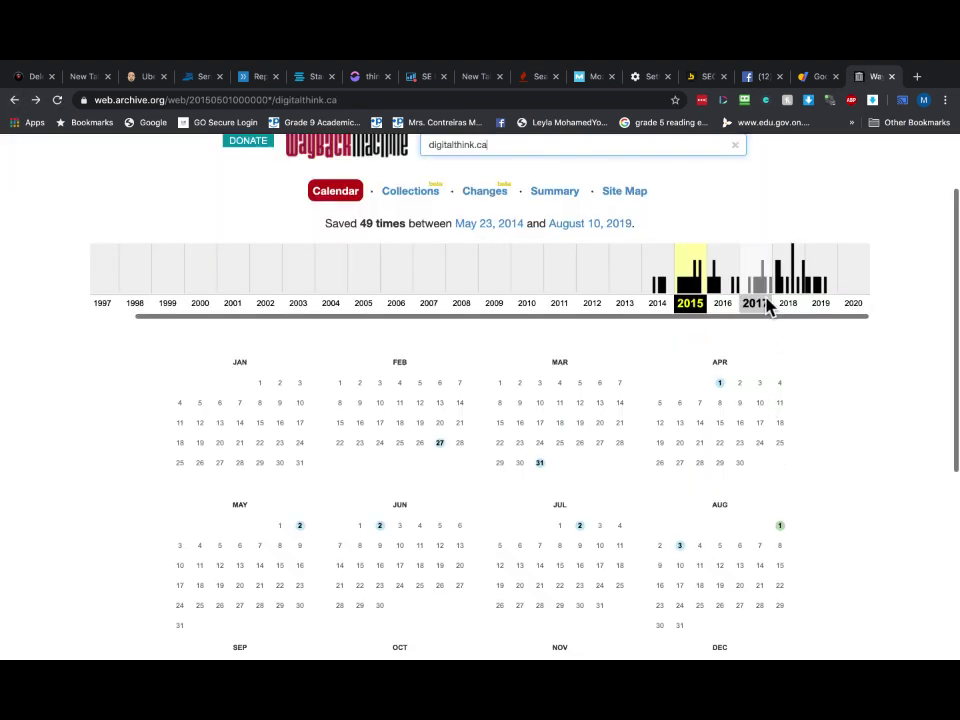
{"action": "left_click", "coordinate": [820, 304]}
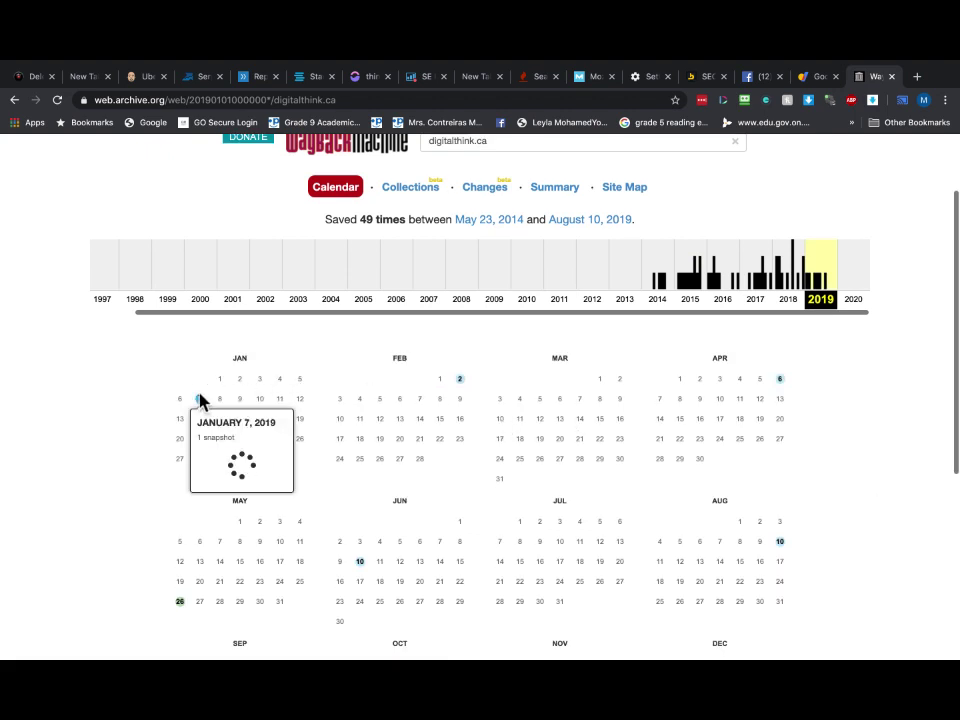
{"action": "left_click", "coordinate": [222, 453]}
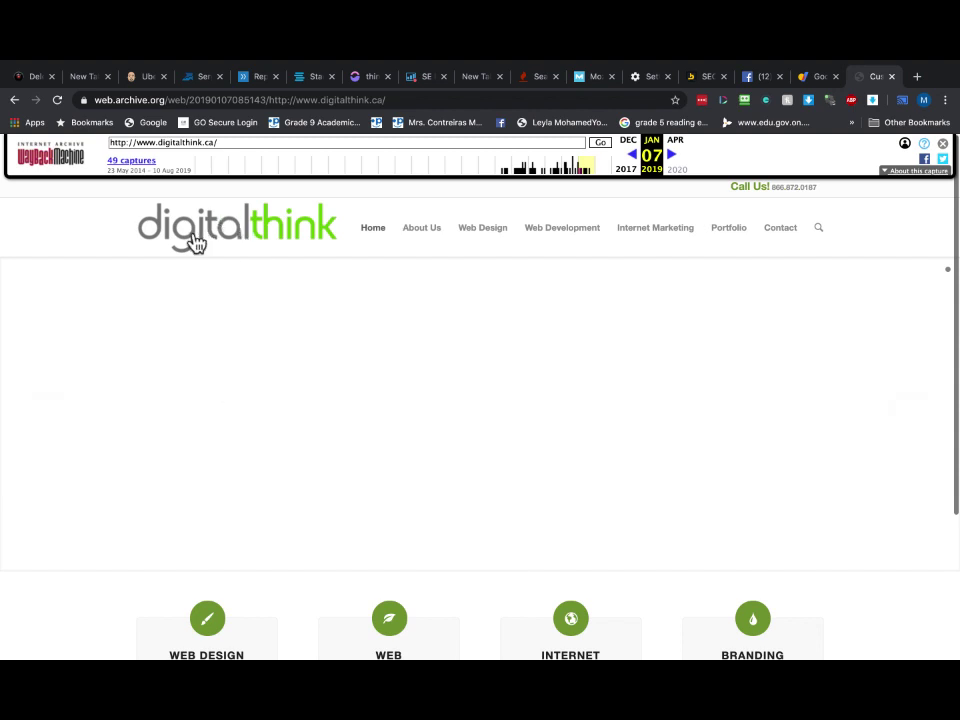
Examine the services listed under Web Design, Web Development and Internet Marketing in the archived site's navigation.
{"action": "mouse_move", "coordinate": [485, 233]}
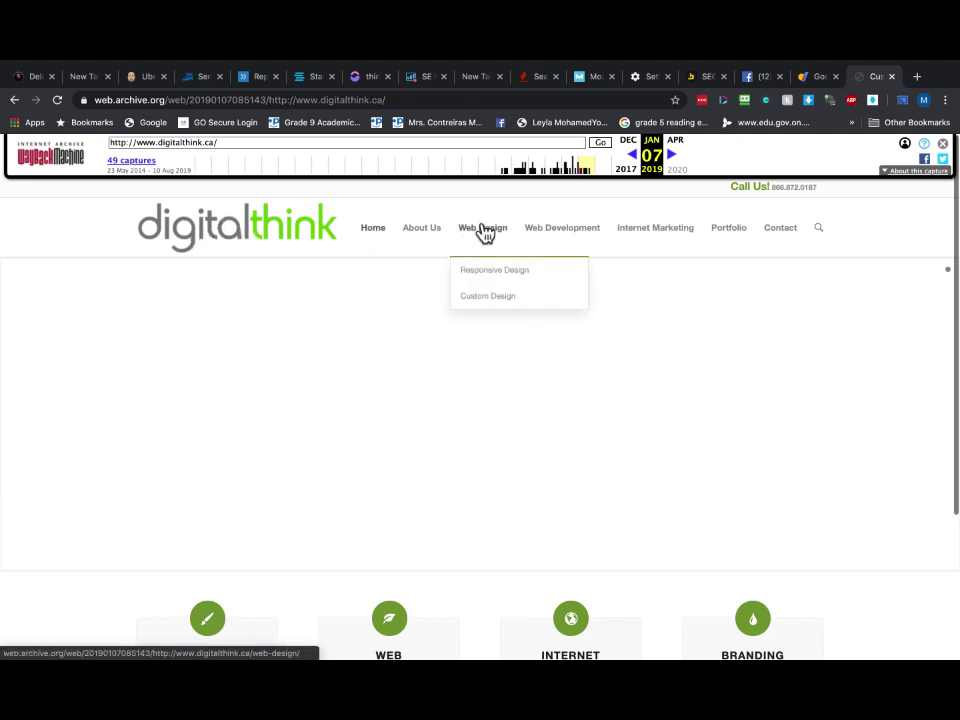
{"action": "scroll", "coordinate": [485, 233], "scroll_direction": "up", "scroll_amount": 5}
{"action": "scroll", "coordinate": [485, 233], "scroll_direction": "up", "scroll_amount": 3}
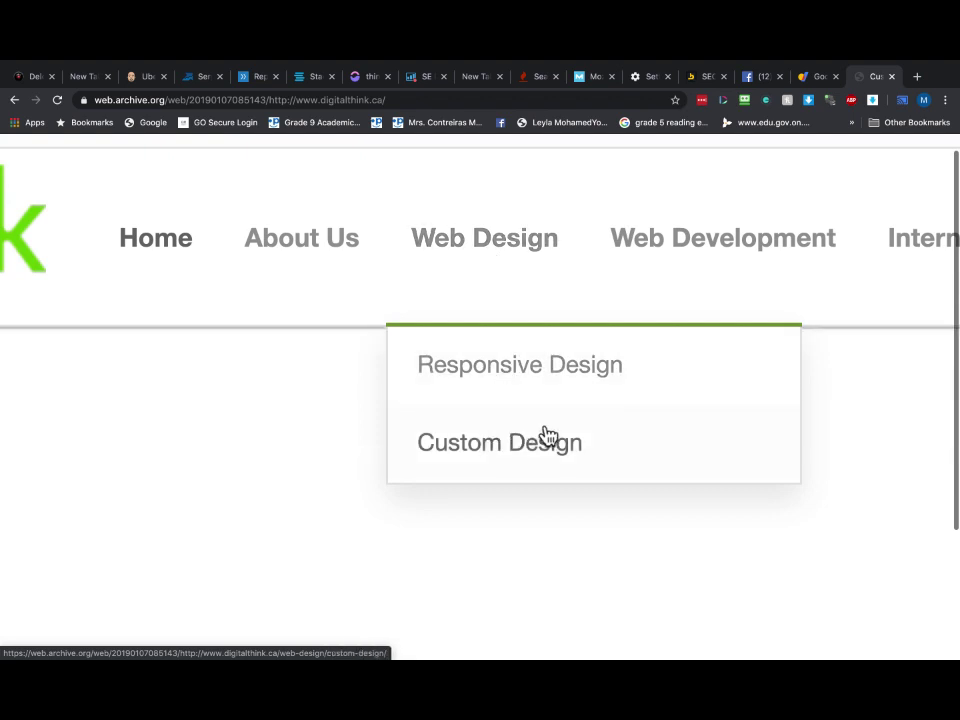
{"action": "mouse_move", "coordinate": [731, 324]}
{"action": "scroll", "coordinate": [731, 324], "scroll_direction": "right", "scroll_amount": 5}
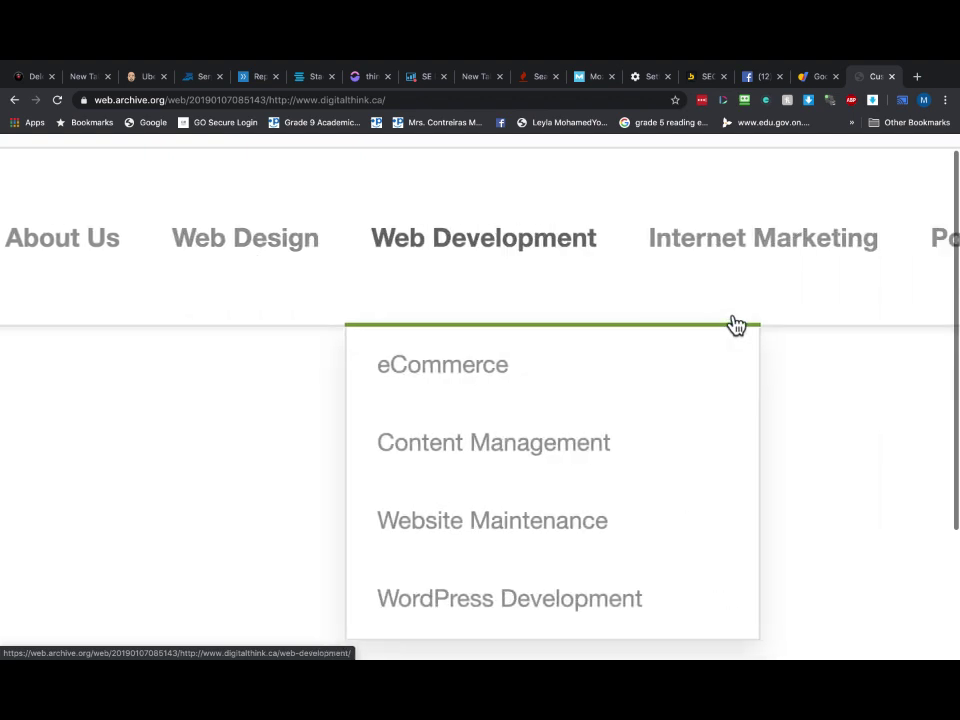
{"action": "scroll", "coordinate": [480, 395], "scroll_direction": "down", "scroll_amount": 4}
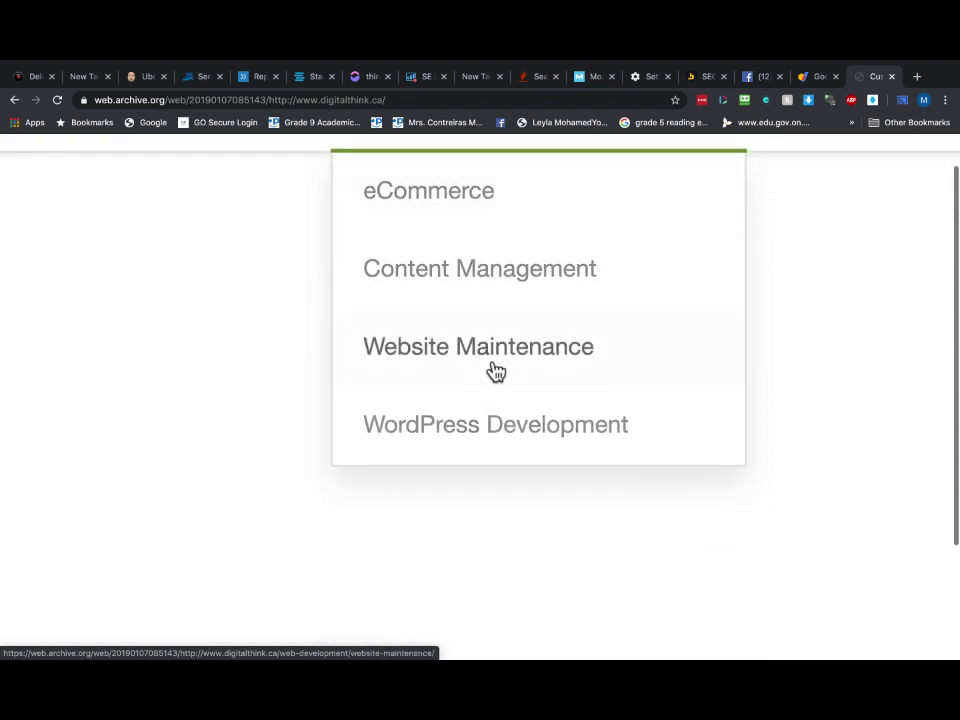
{"action": "scroll", "coordinate": [512, 430], "scroll_direction": "up", "scroll_amount": 2}
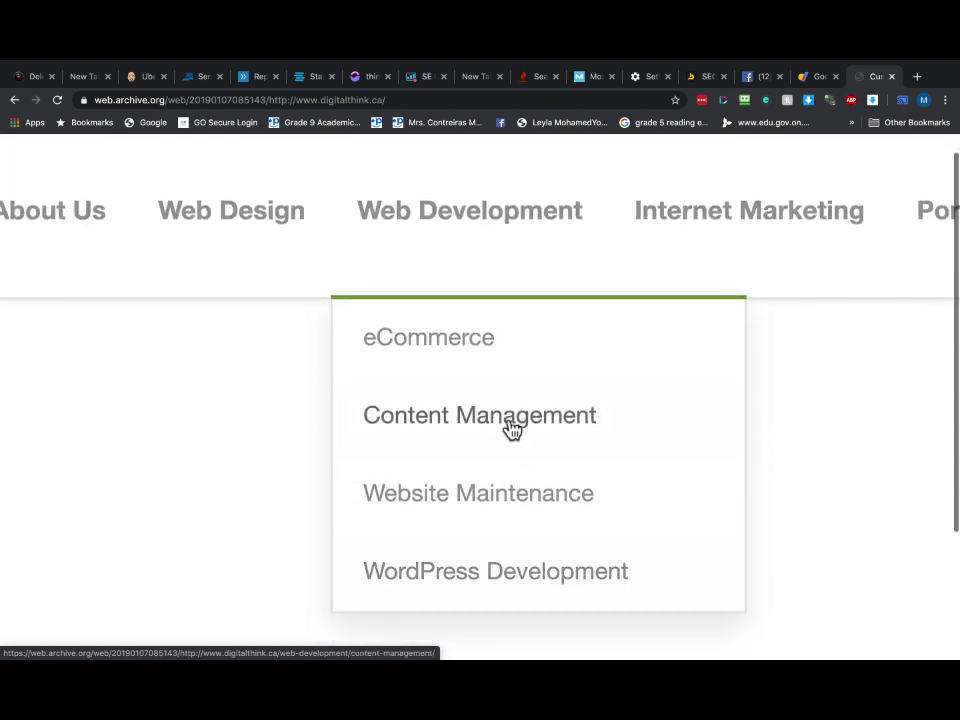
{"action": "scroll", "coordinate": [508, 431], "scroll_direction": "down", "scroll_amount": 3}
{"action": "mouse_move", "coordinate": [677, 298]}
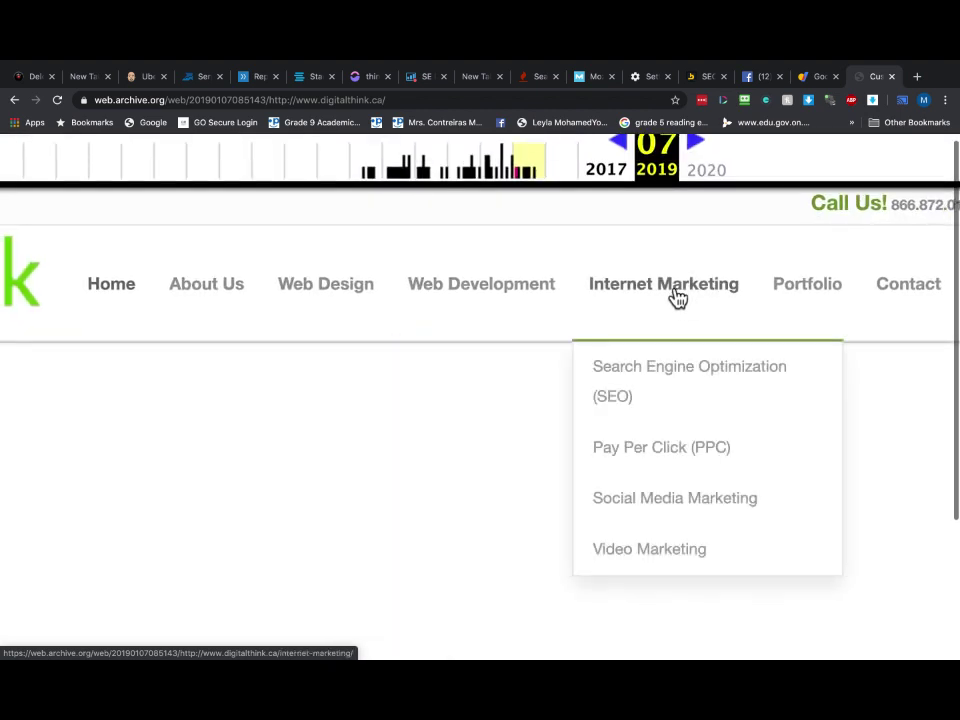
Examine the Internet Marketing service list and the remaining navigation entries of the archived digitalthink.ca homepage.
{"action": "scroll", "coordinate": [707, 399], "scroll_direction": "up", "scroll_amount": 2}
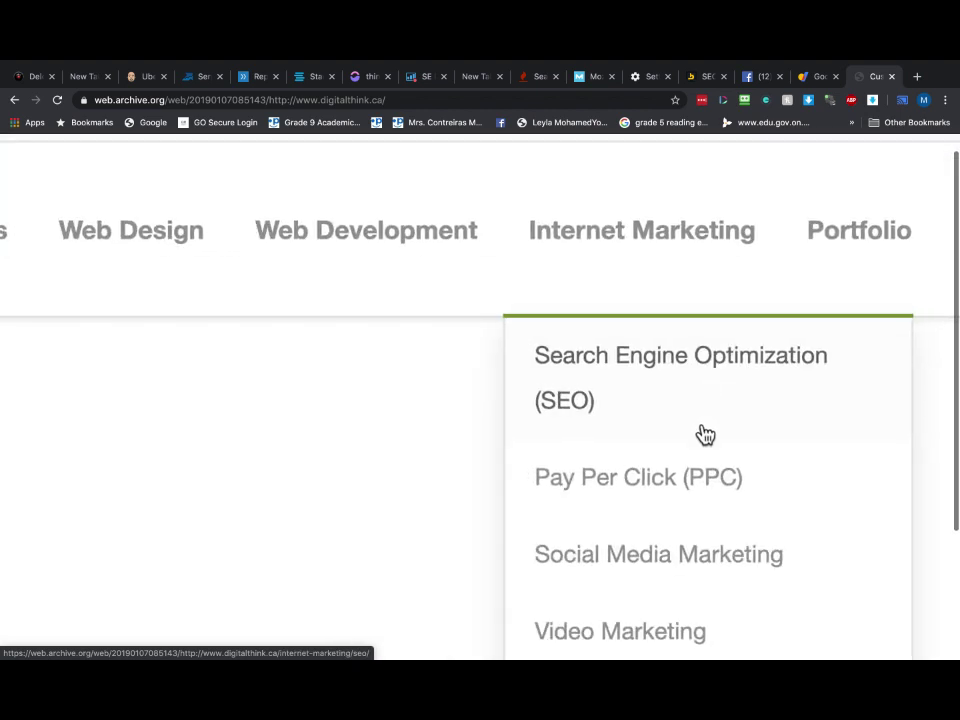
{"action": "scroll", "coordinate": [703, 428], "scroll_direction": "down", "scroll_amount": 2}
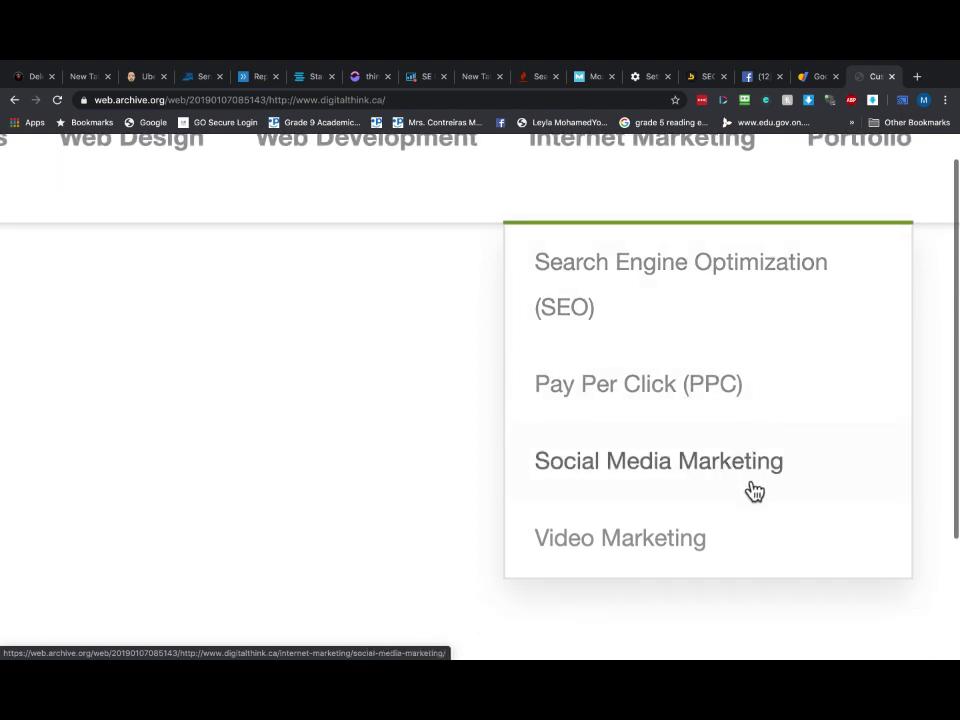
{"action": "scroll", "coordinate": [727, 483], "scroll_direction": "down", "scroll_amount": 5}
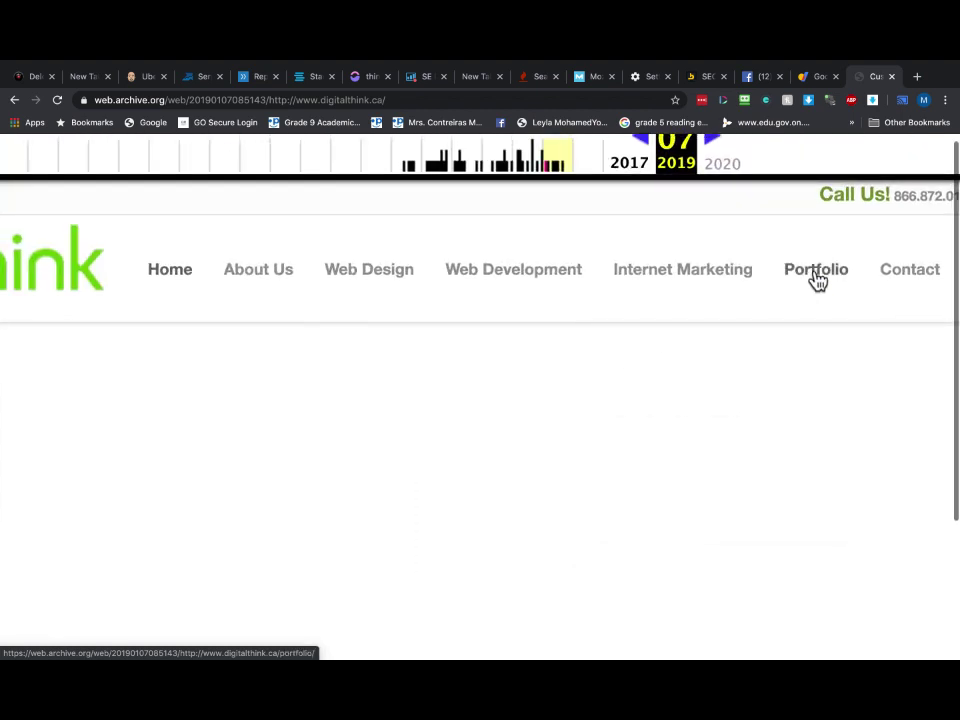
{"action": "scroll", "coordinate": [527, 300], "scroll_direction": "down", "scroll_amount": 5}
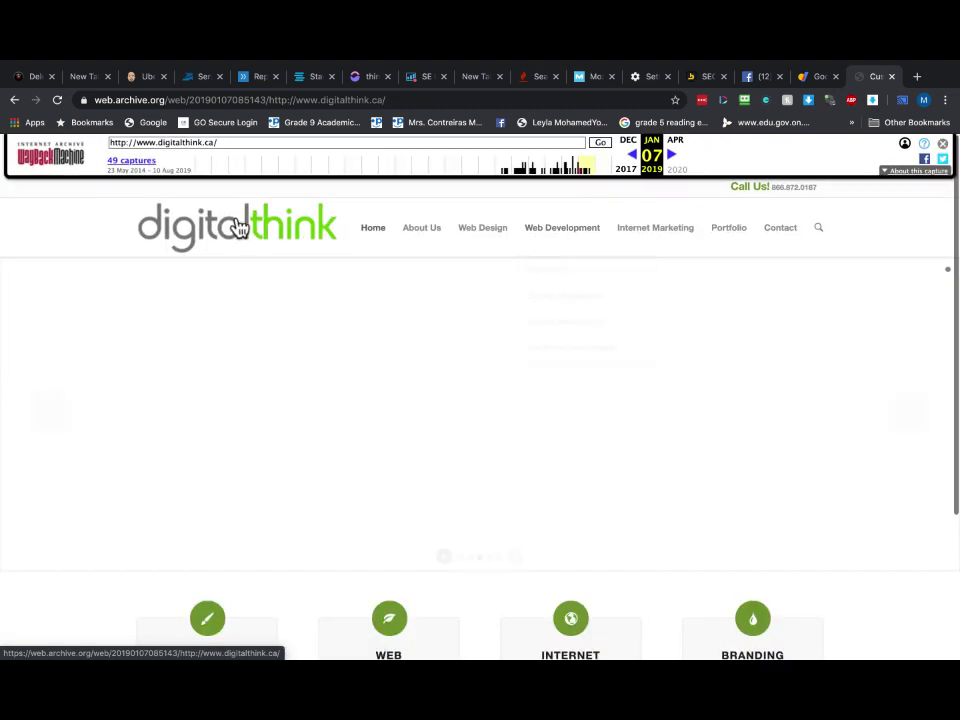
{"action": "mouse_move", "coordinate": [414, 246]}
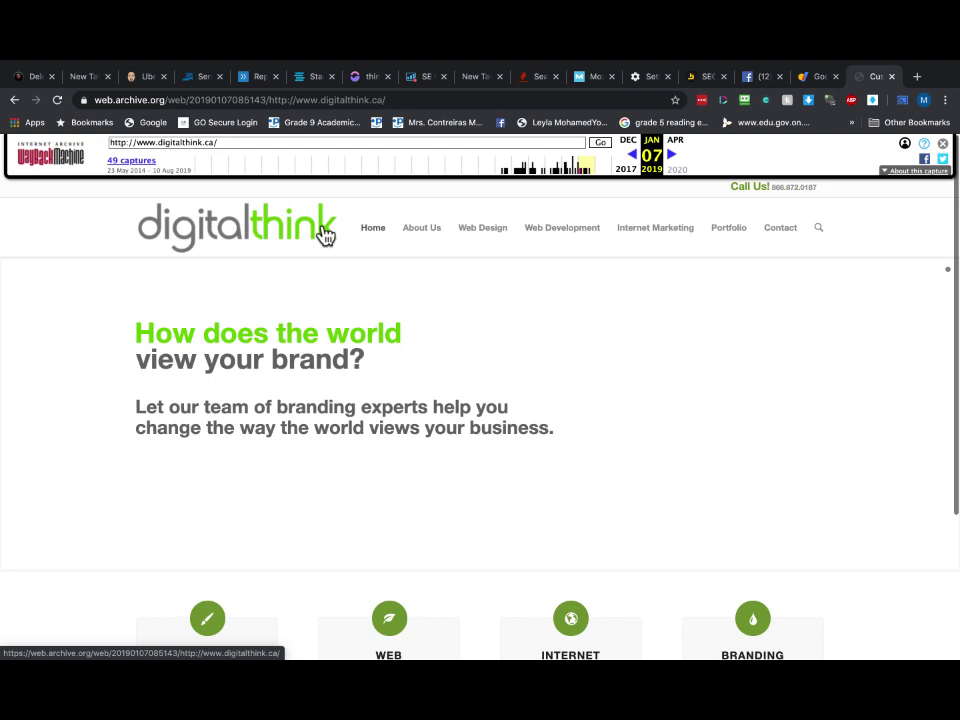
Open dan.com in a new browser tab and go to the seller account's dashboard.
{"action": "left_click", "coordinate": [917, 77]}
{"action": "type", "text": "dan.com"}
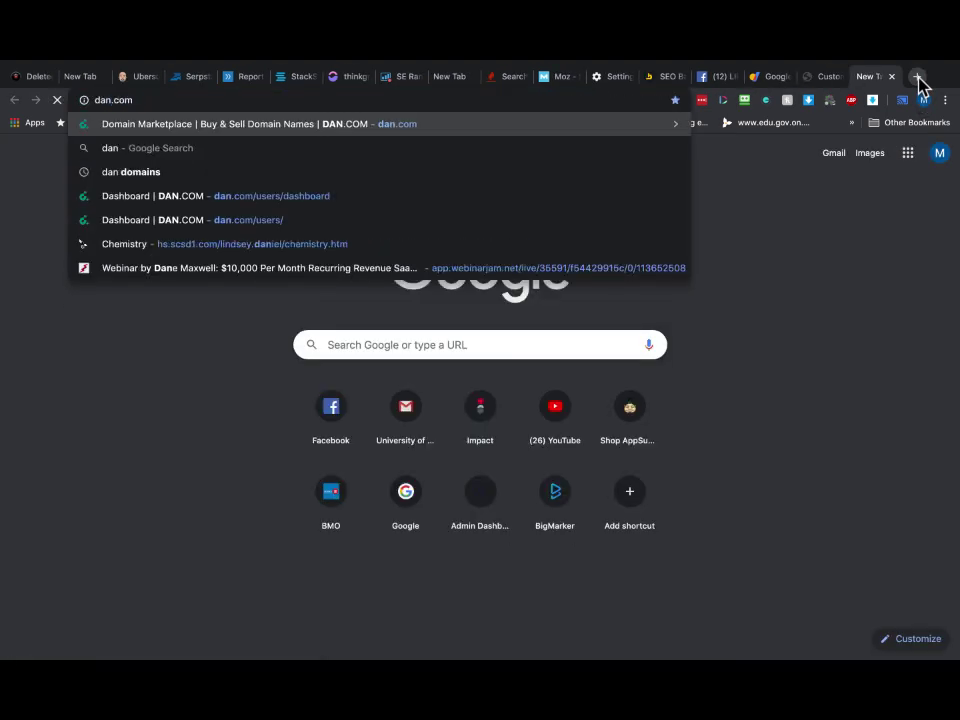
{"action": "key", "text": "Return"}
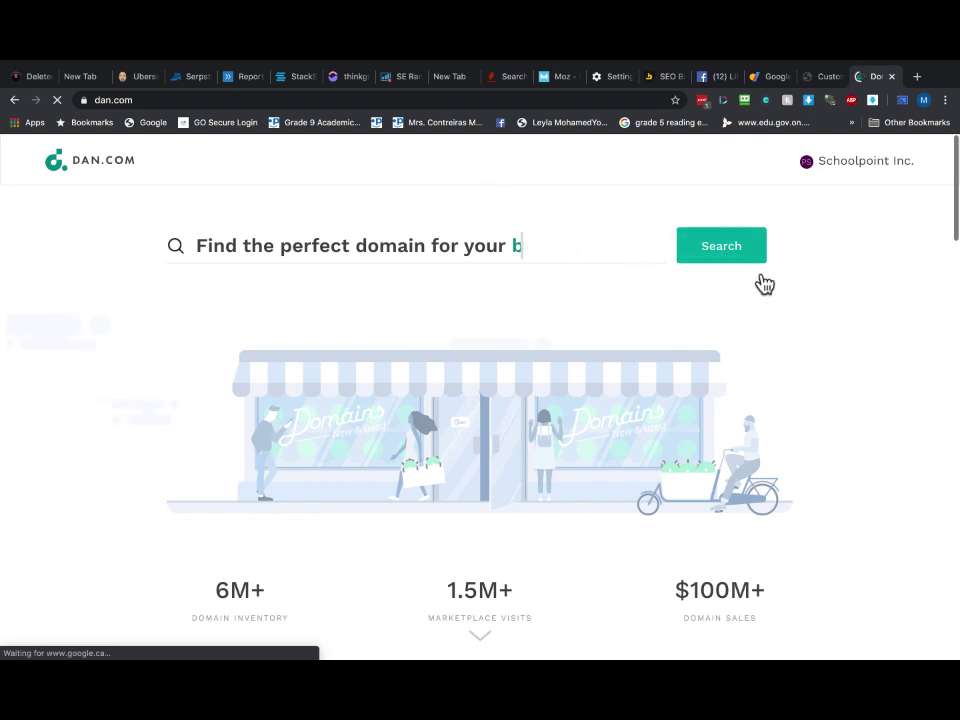
{"action": "left_click", "coordinate": [885, 172]}
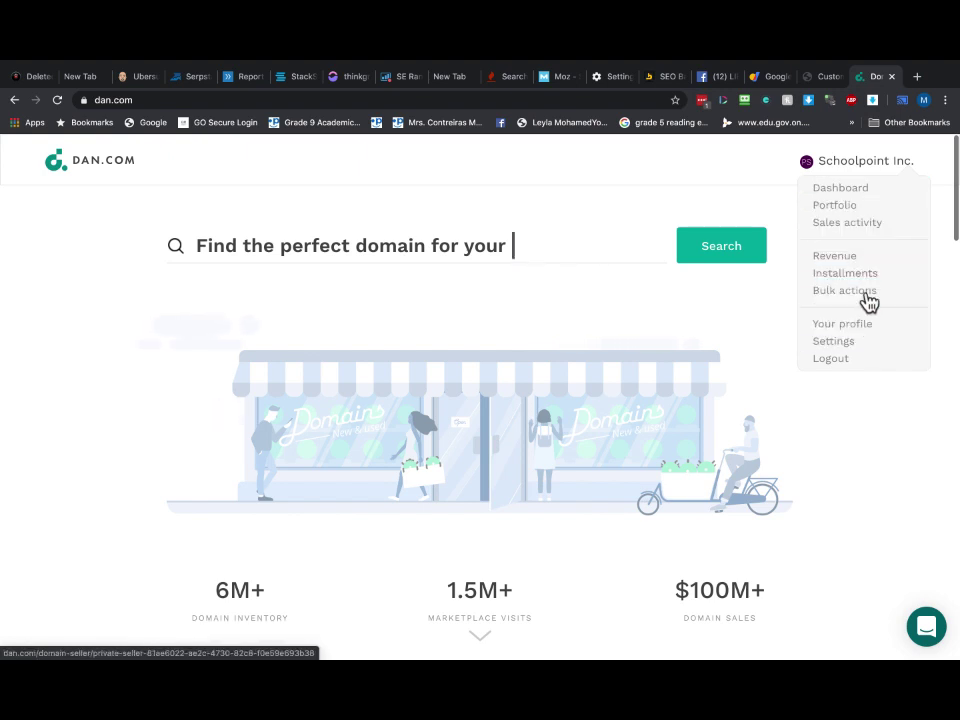
{"action": "left_click", "coordinate": [855, 203]}
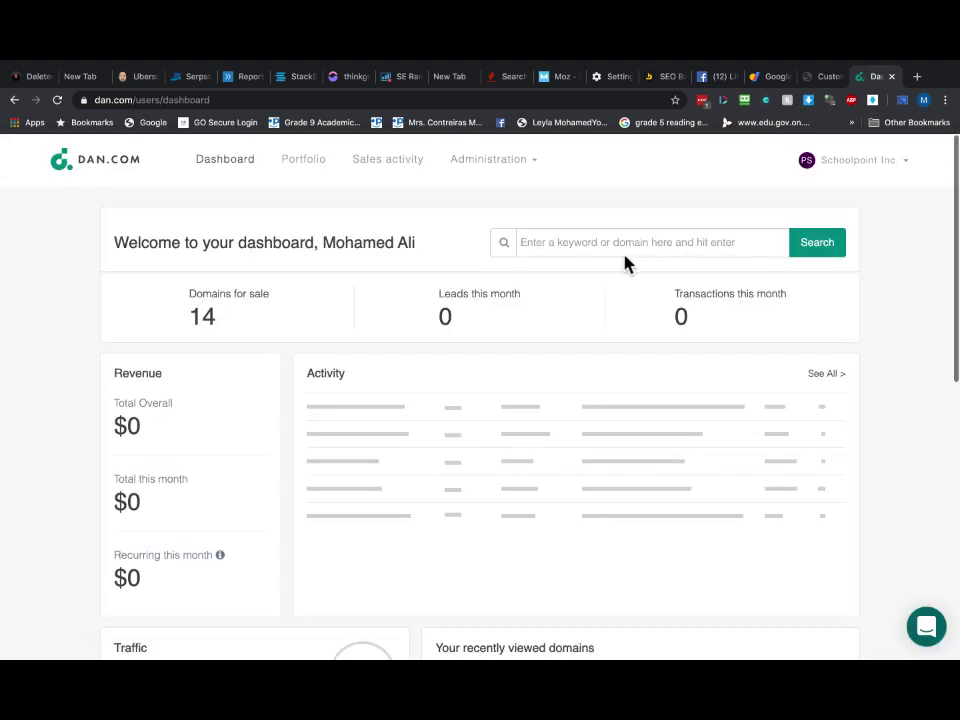
Look over the dashboard's revenue, traffic and recently listed domains sections.
{"action": "scroll", "coordinate": [426, 441], "scroll_direction": "down", "scroll_amount": 4}
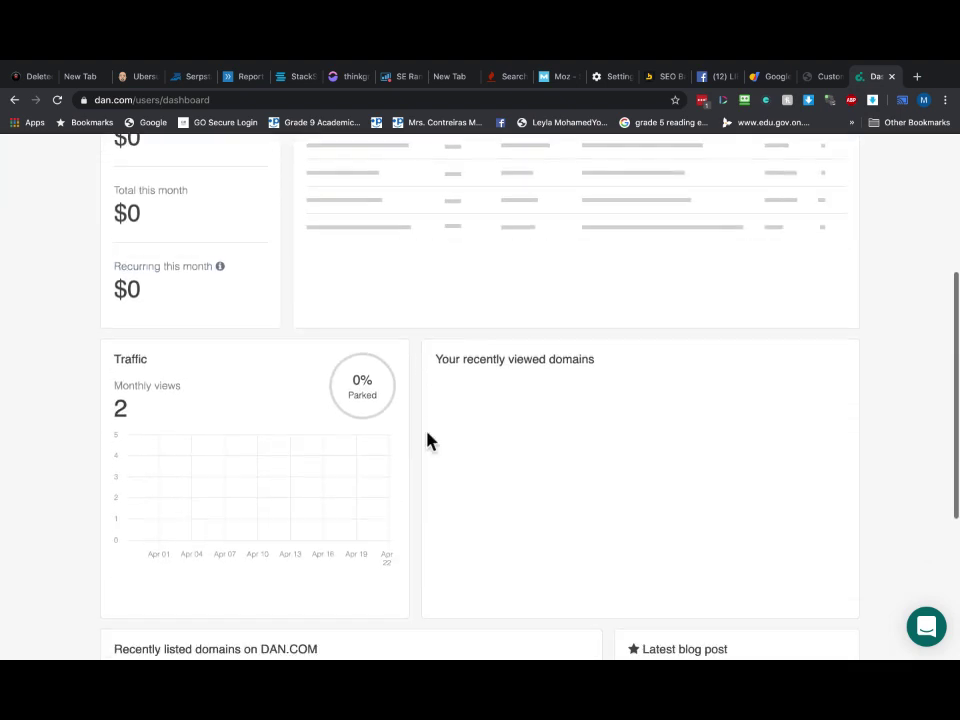
{"action": "scroll", "coordinate": [426, 441], "scroll_direction": "down", "scroll_amount": 3}
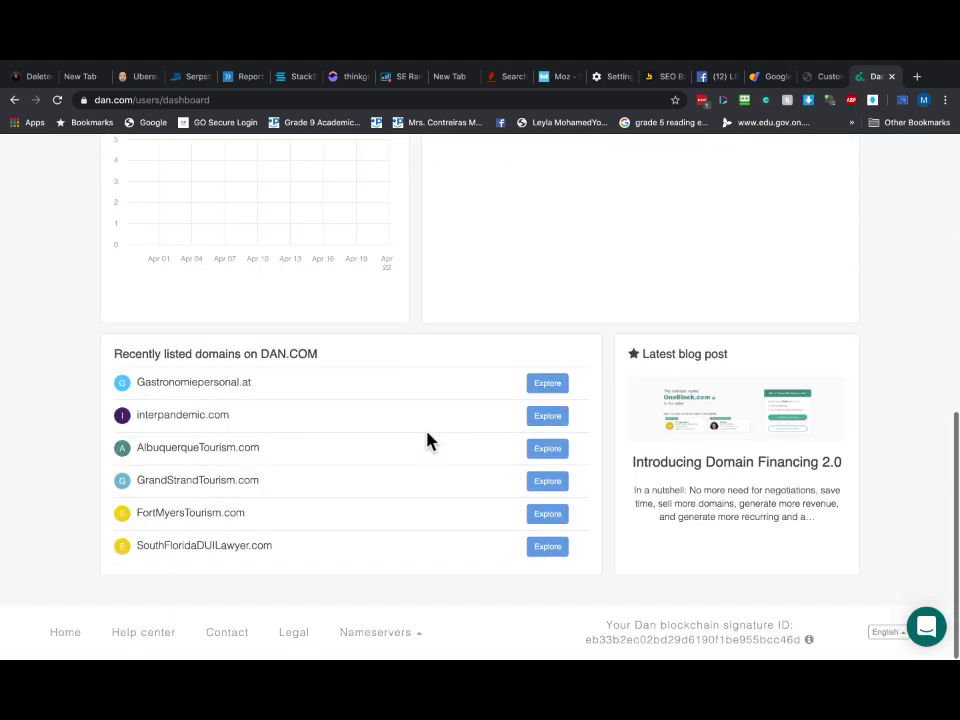
{"action": "scroll", "coordinate": [426, 441], "scroll_direction": "up", "scroll_amount": 4}
{"action": "scroll", "coordinate": [426, 441], "scroll_direction": "up", "scroll_amount": 3}
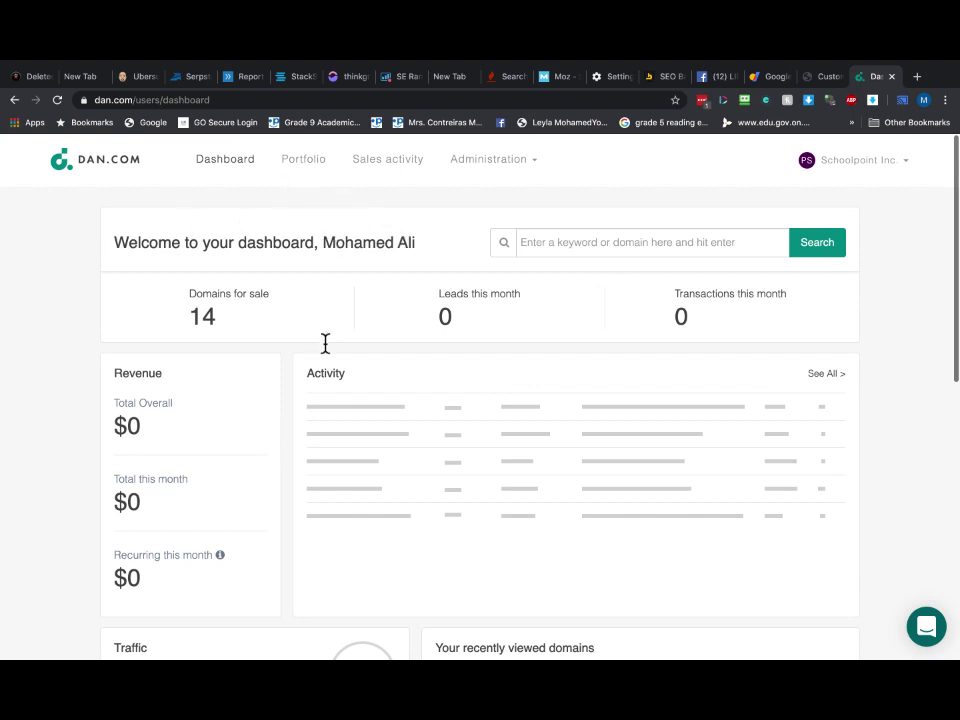
View the account's bulk imports history and the renting section of its sales activity.
{"action": "left_click", "coordinate": [524, 171]}
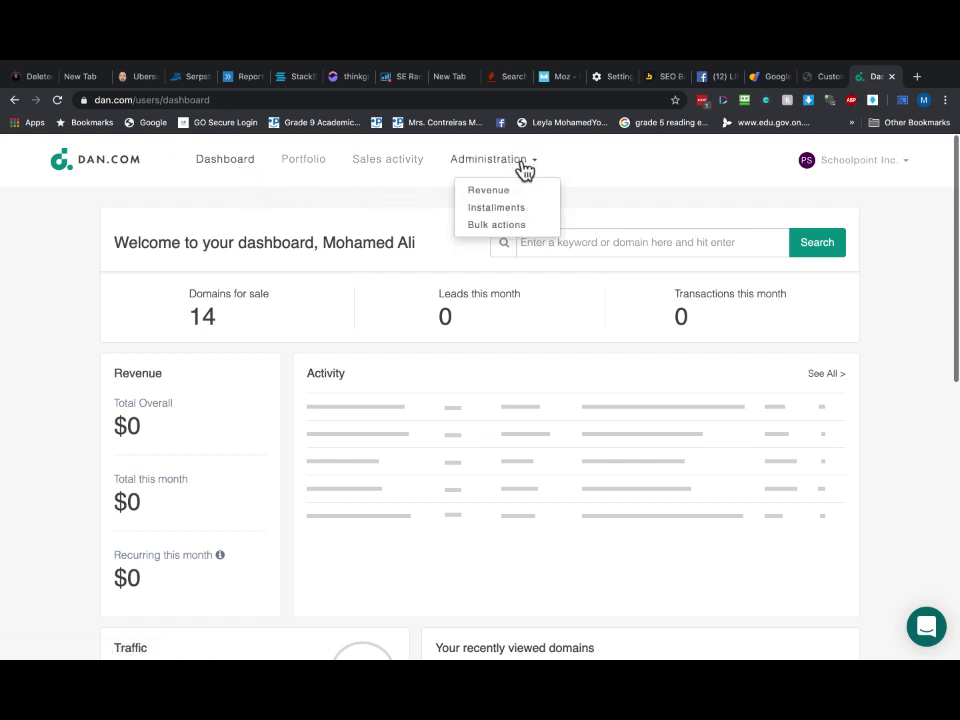
{"action": "left_click", "coordinate": [529, 225]}
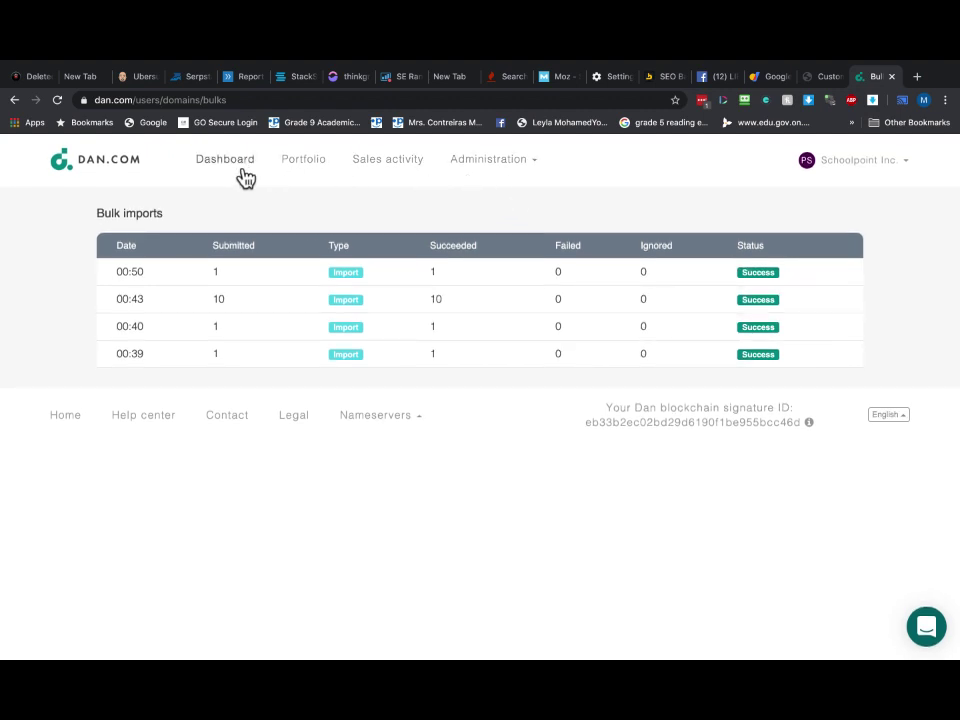
{"action": "left_click", "coordinate": [527, 169]}
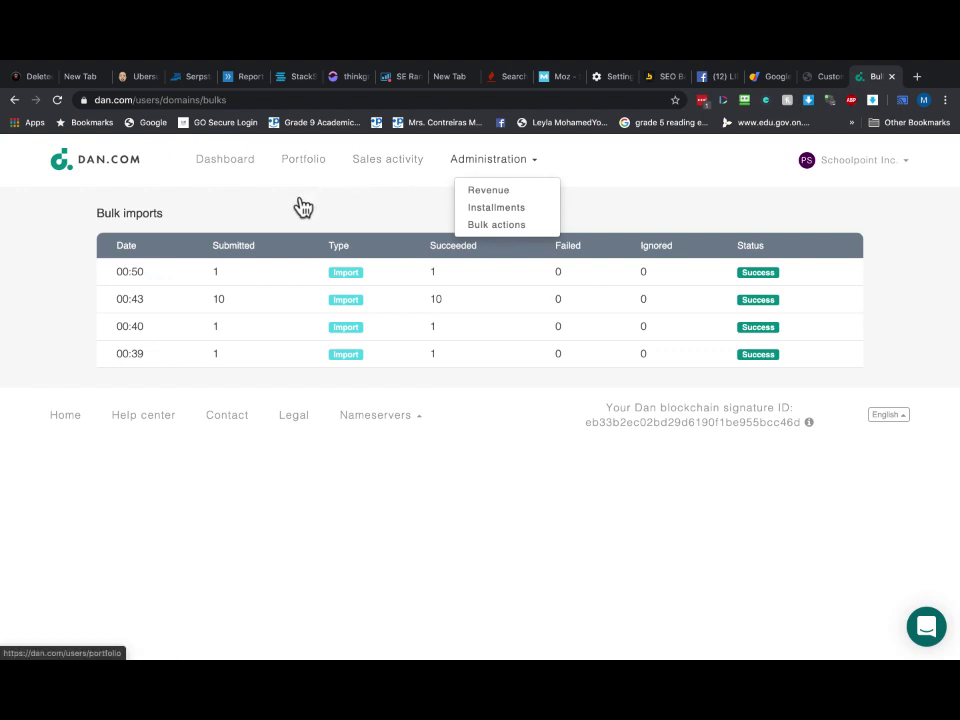
{"action": "left_click", "coordinate": [396, 172]}
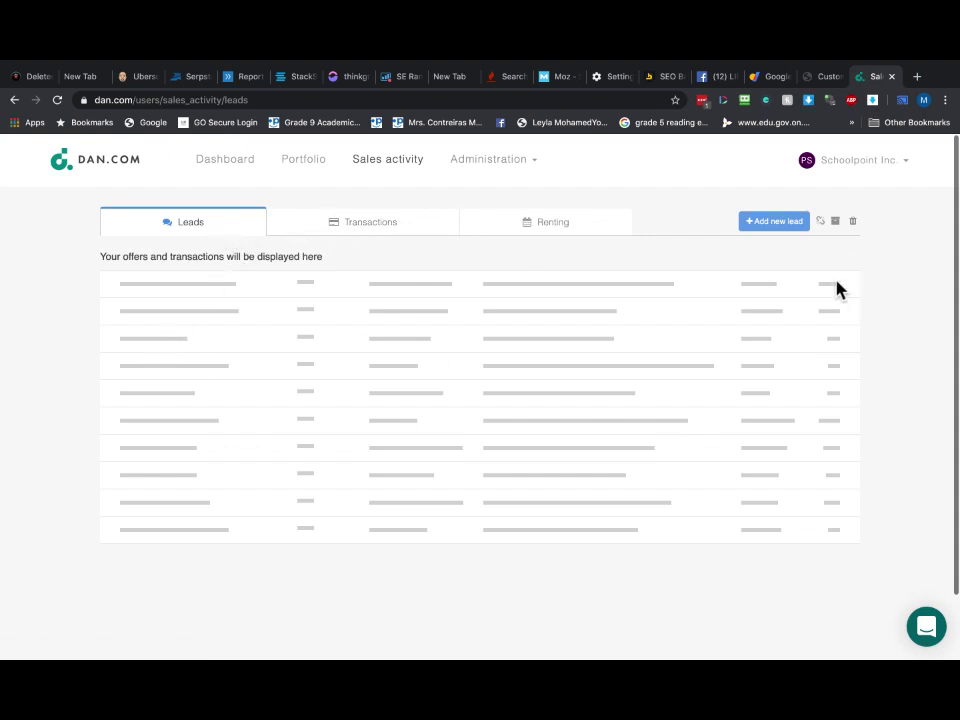
{"action": "left_click", "coordinate": [538, 228]}
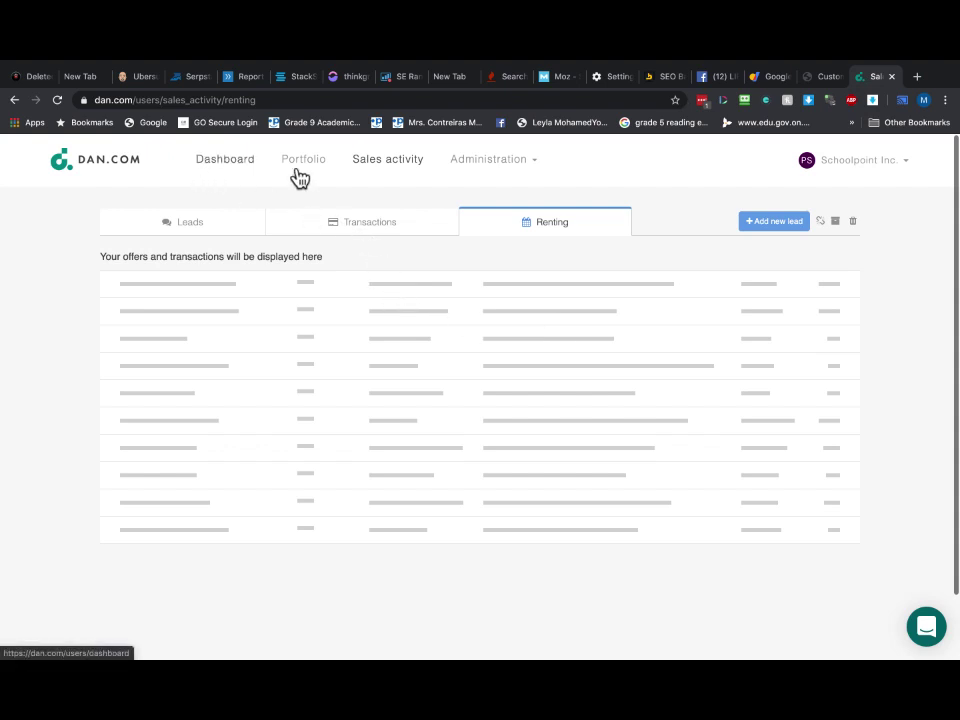
Open the account's public seller profile page.
{"action": "left_click", "coordinate": [536, 168]}
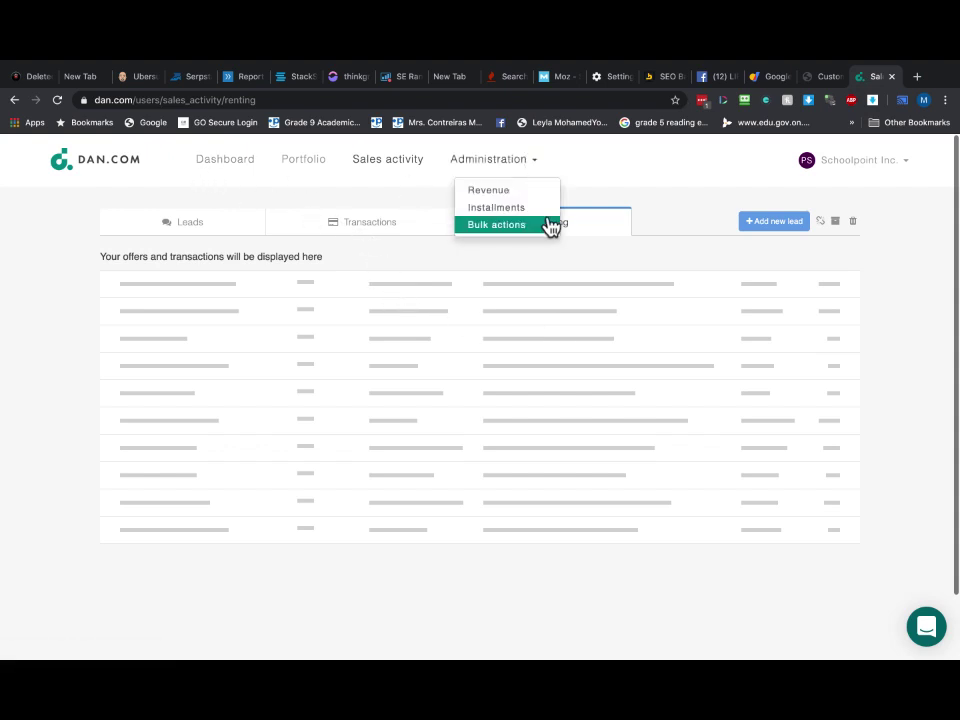
{"action": "left_click", "coordinate": [855, 270]}
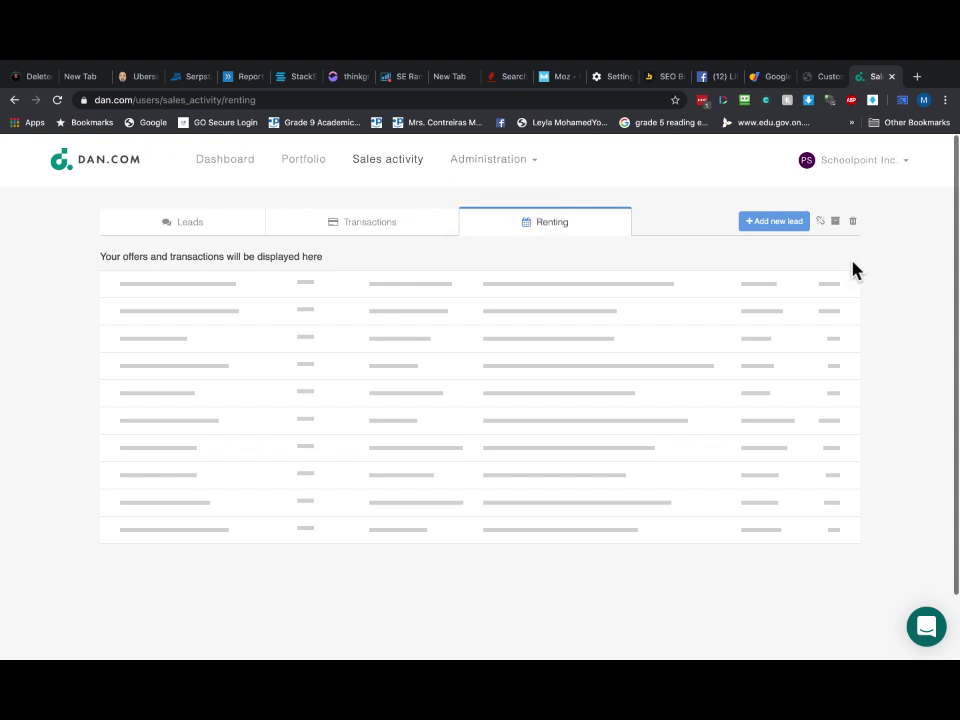
{"action": "left_click", "coordinate": [847, 167]}
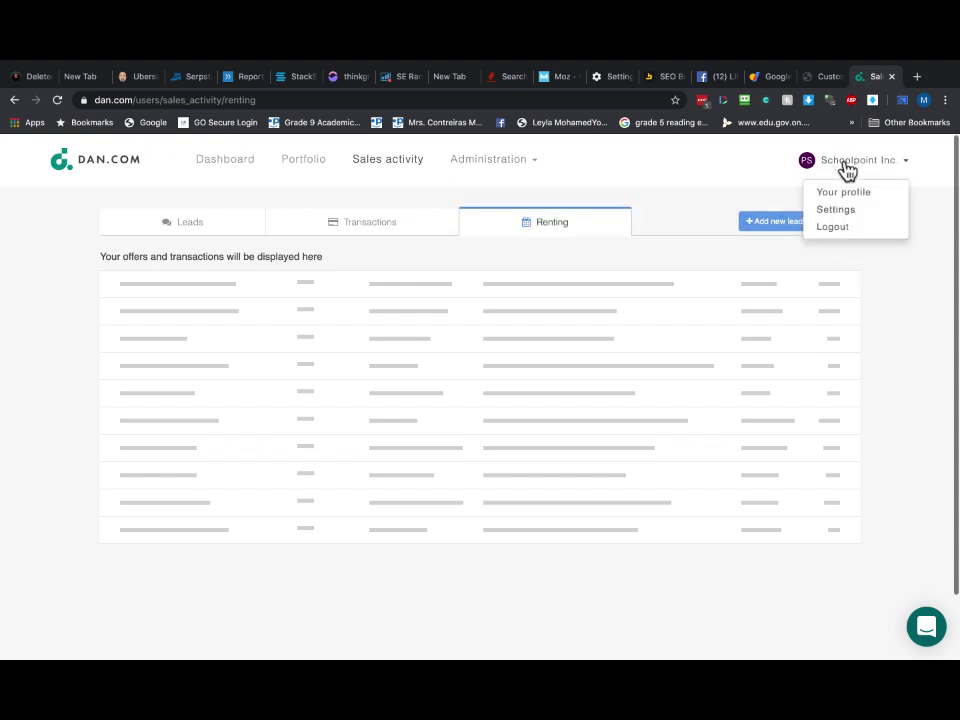
{"action": "left_click", "coordinate": [850, 194]}
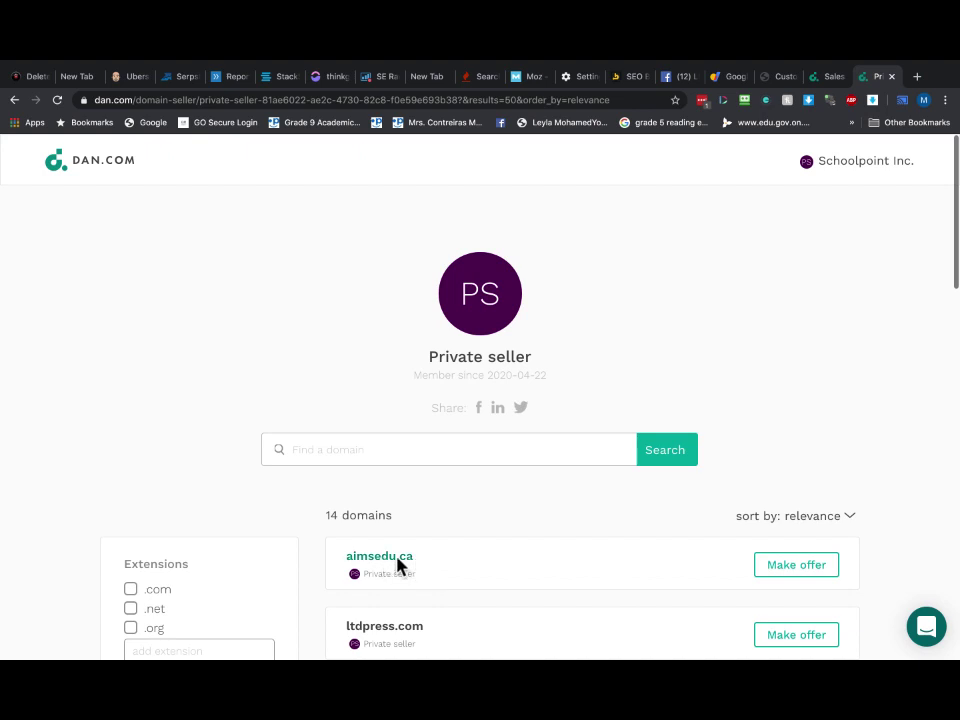
Examine the public seller profile and the domains listed on it, such as aimsedu.ca and ltdpress.com.
{"action": "scroll", "coordinate": [555, 565], "scroll_direction": "down", "scroll_amount": 1}
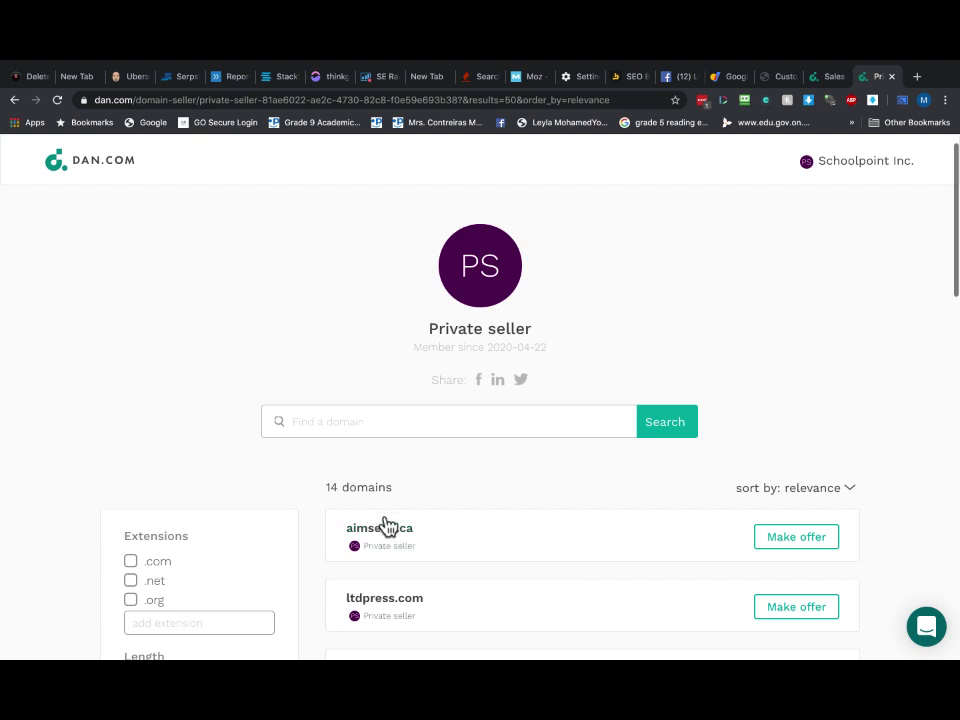
{"action": "scroll", "coordinate": [548, 330], "scroll_direction": "up", "scroll_amount": 5}
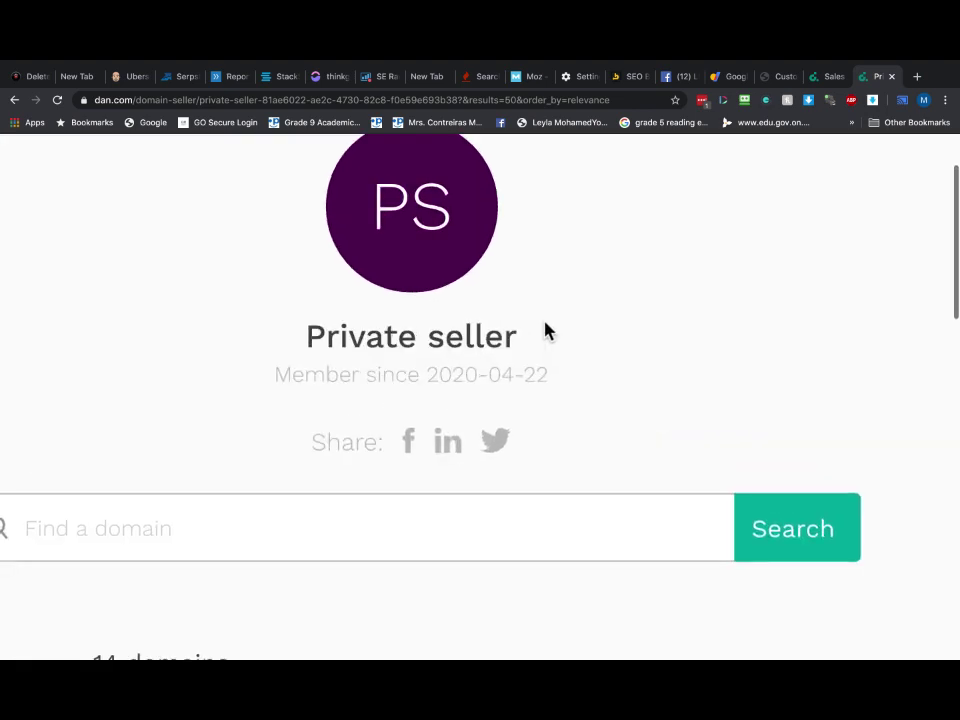
{"action": "scroll", "coordinate": [600, 379], "scroll_direction": "down", "scroll_amount": 5}
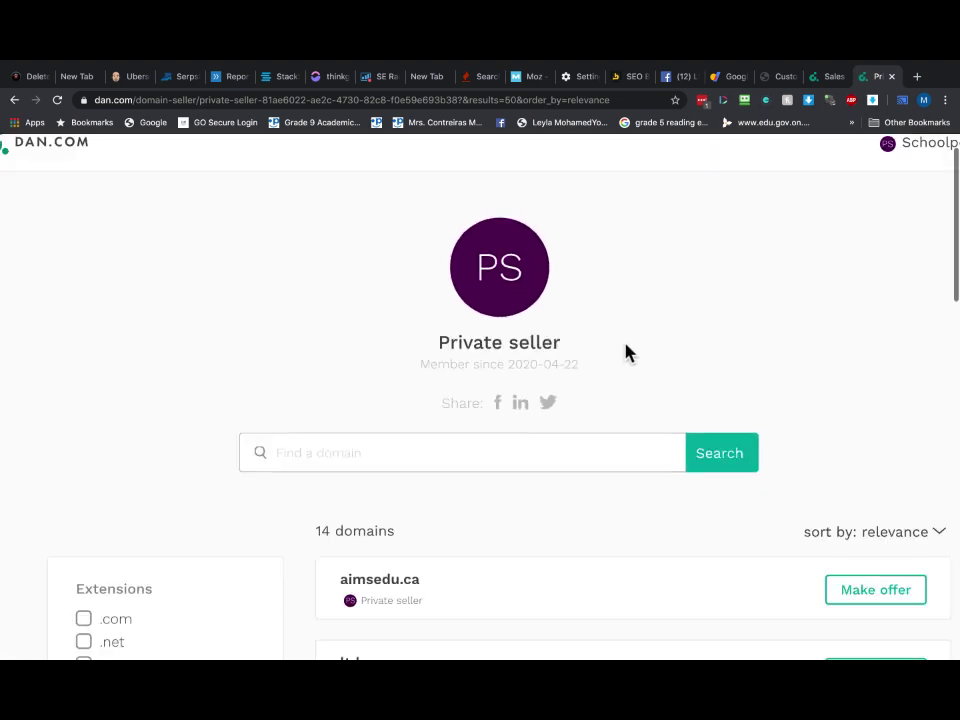
{"action": "scroll", "coordinate": [628, 351], "scroll_direction": "down", "scroll_amount": 2}
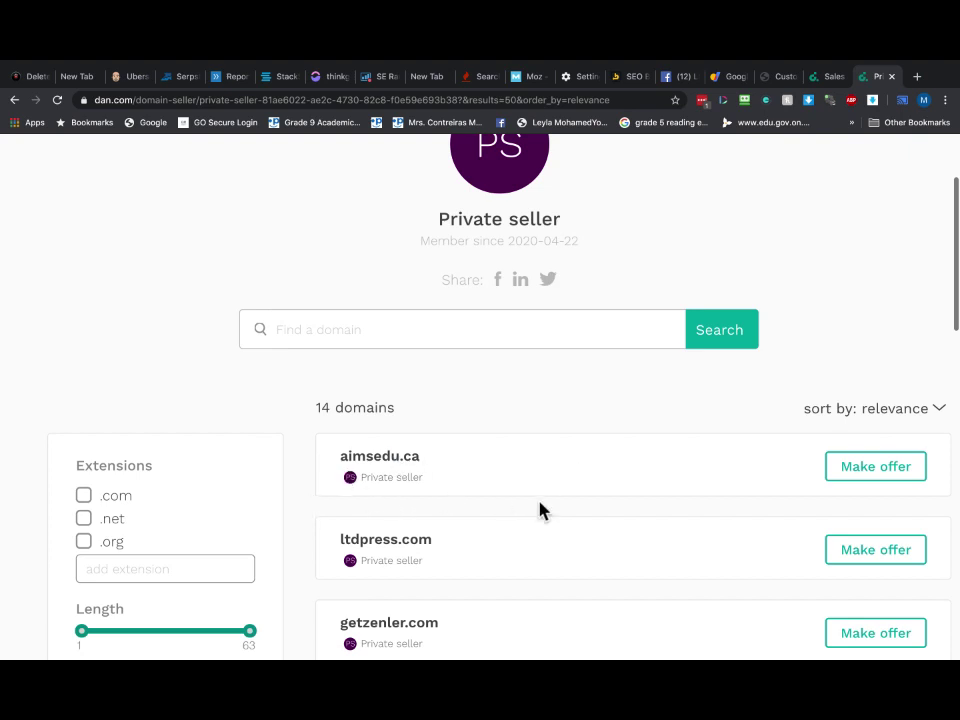
{"action": "scroll", "coordinate": [540, 510], "scroll_direction": "up", "scroll_amount": 1}
{"action": "scroll", "coordinate": [540, 510], "scroll_direction": "down", "scroll_amount": 3}
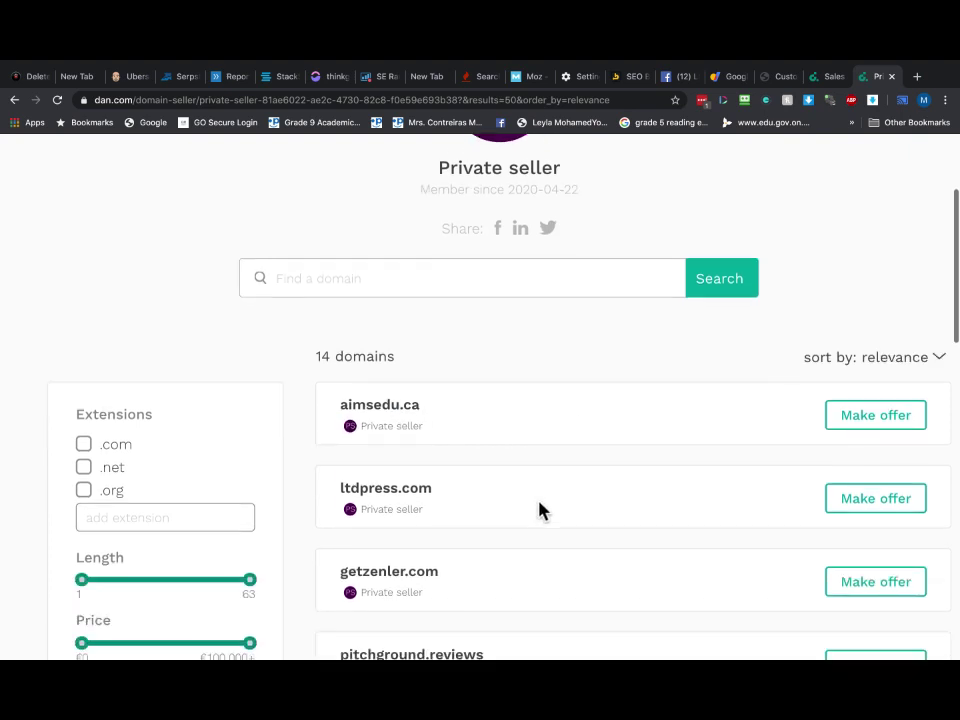
{"action": "scroll", "coordinate": [510, 577], "scroll_direction": "up", "scroll_amount": 1}
{"action": "scroll", "coordinate": [510, 577], "scroll_direction": "up", "scroll_amount": 4}
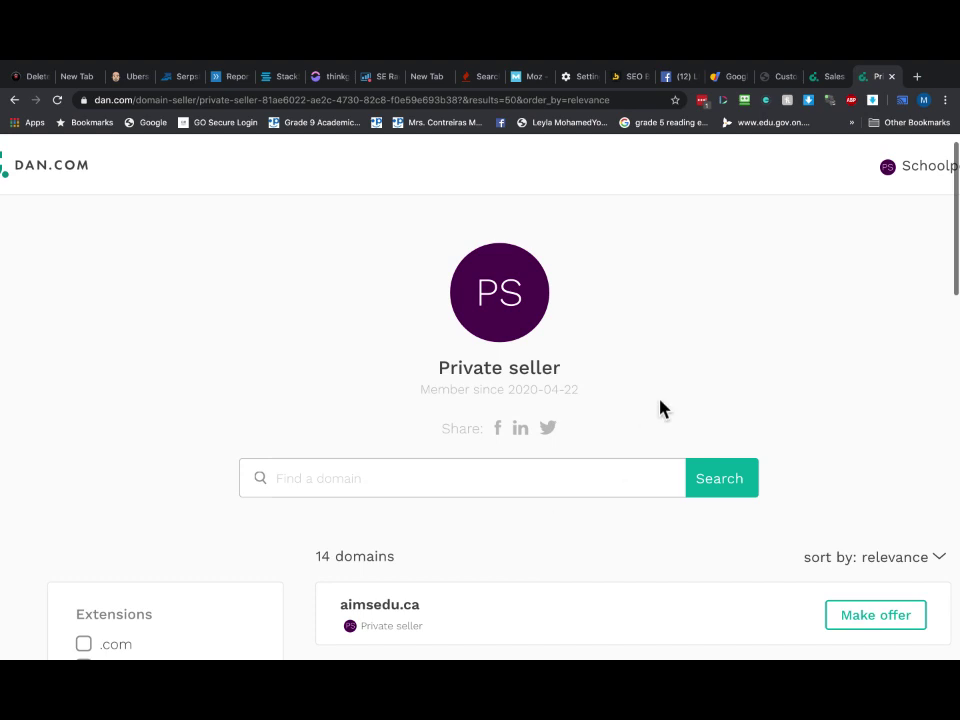
{"action": "key", "text": "ctrl+minus"}
Return from the public seller profile to the DAN.com homepage and reopen the account dashboard.
{"action": "left_click", "coordinate": [879, 170]}
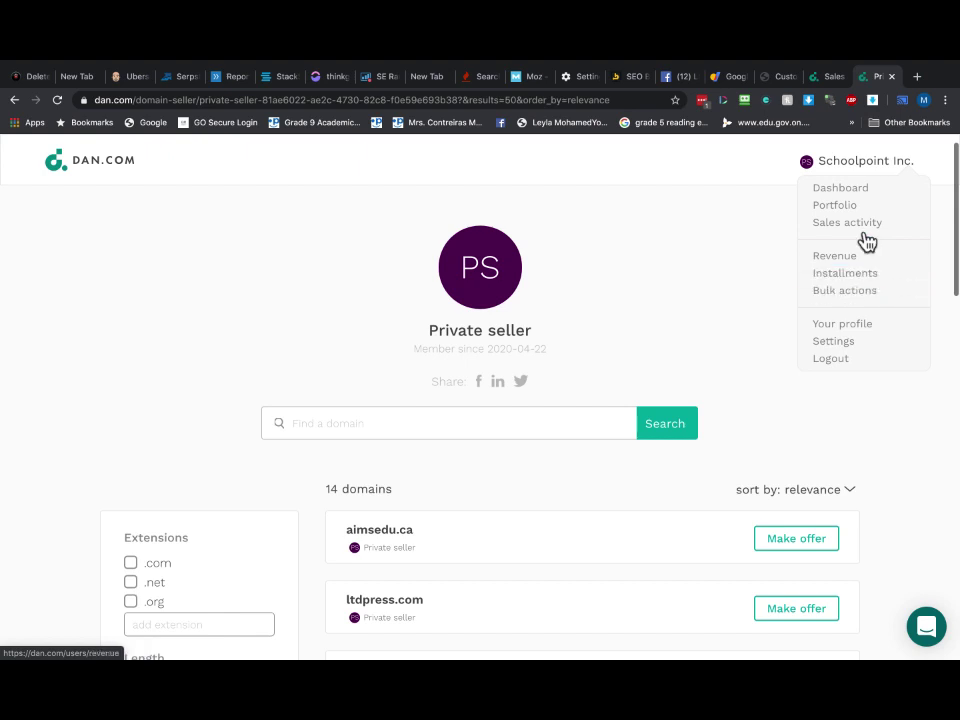
{"action": "left_click", "coordinate": [108, 171]}
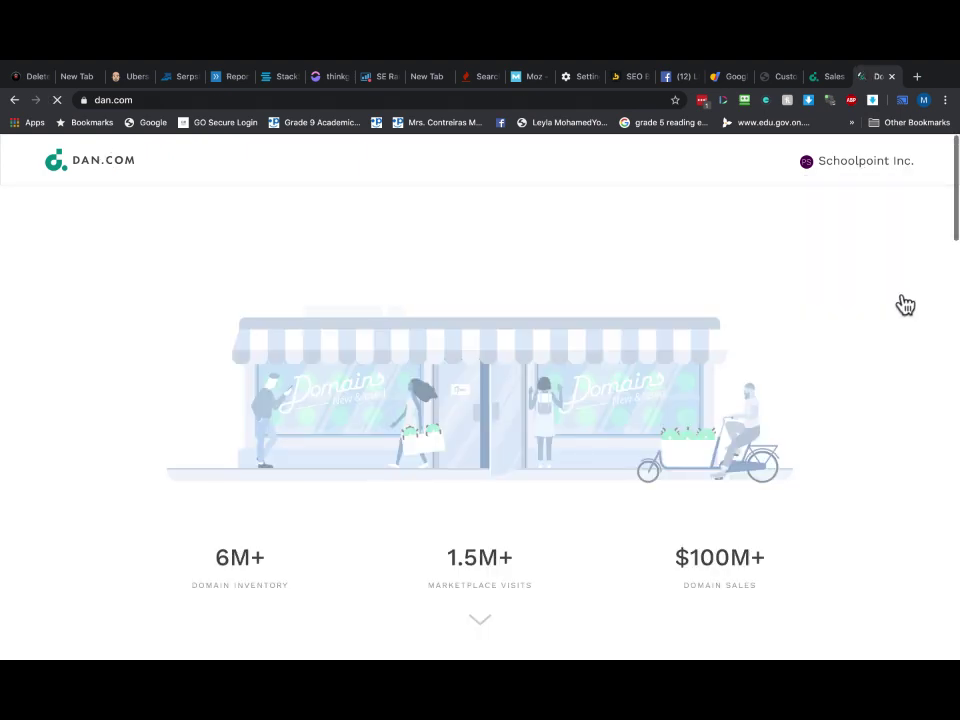
{"action": "mouse_move", "coordinate": [871, 170]}
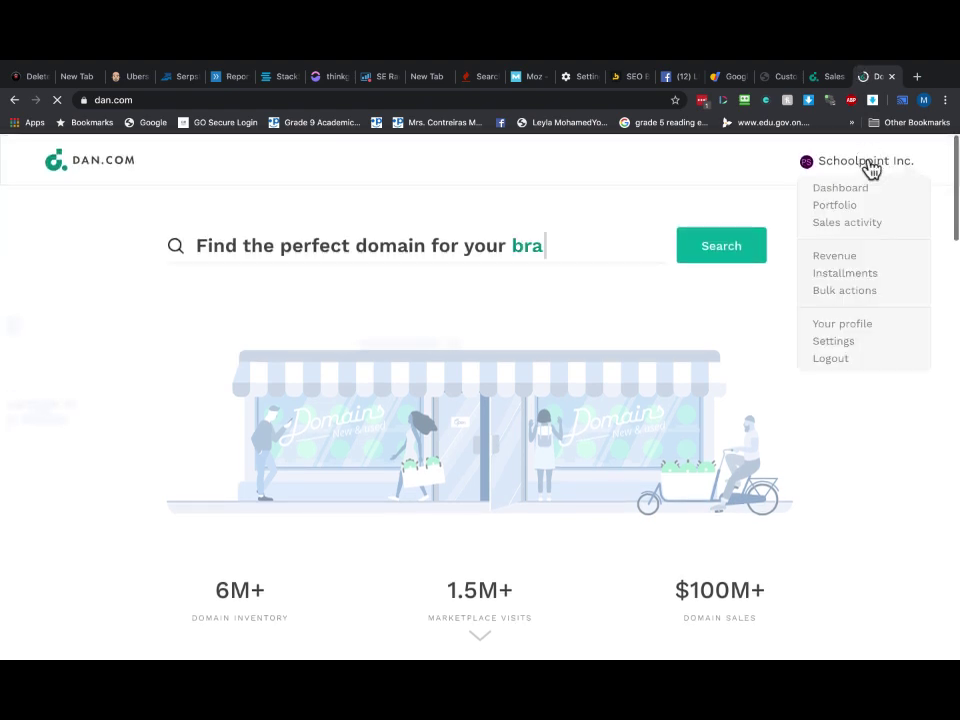
{"action": "left_click", "coordinate": [858, 197]}
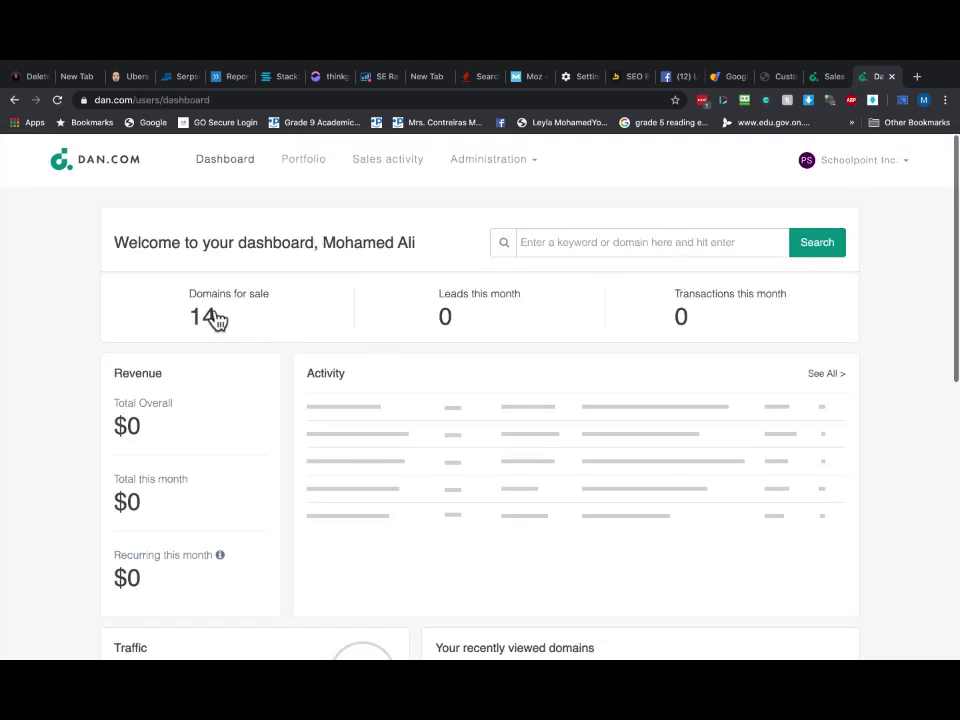
Look through the dashboard sections again and open the account's domain portfolio.
{"action": "scroll", "coordinate": [796, 300], "scroll_direction": "down", "scroll_amount": 3}
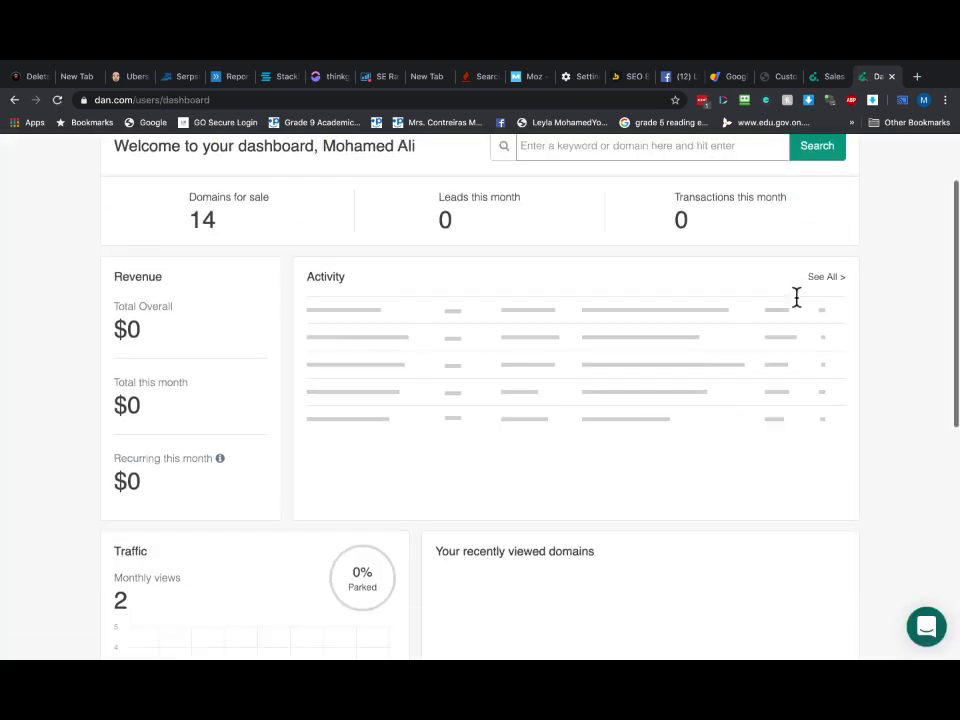
{"action": "scroll", "coordinate": [796, 306], "scroll_direction": "down", "scroll_amount": 8}
{"action": "scroll", "coordinate": [796, 306], "scroll_direction": "up", "scroll_amount": 10}
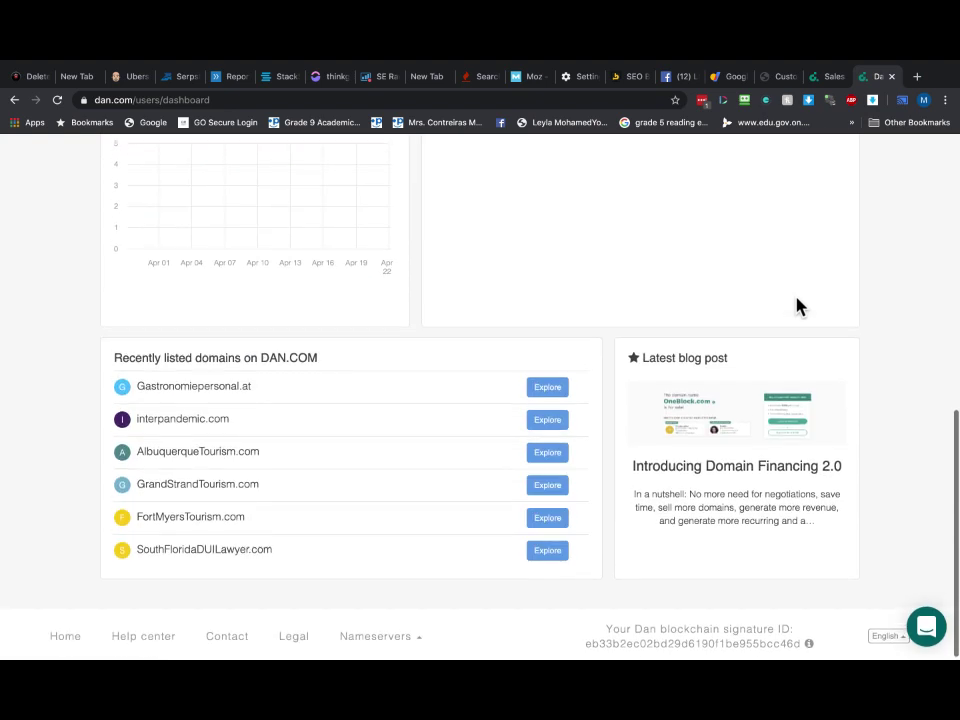
{"action": "scroll", "coordinate": [796, 306], "scroll_direction": "up", "scroll_amount": 2}
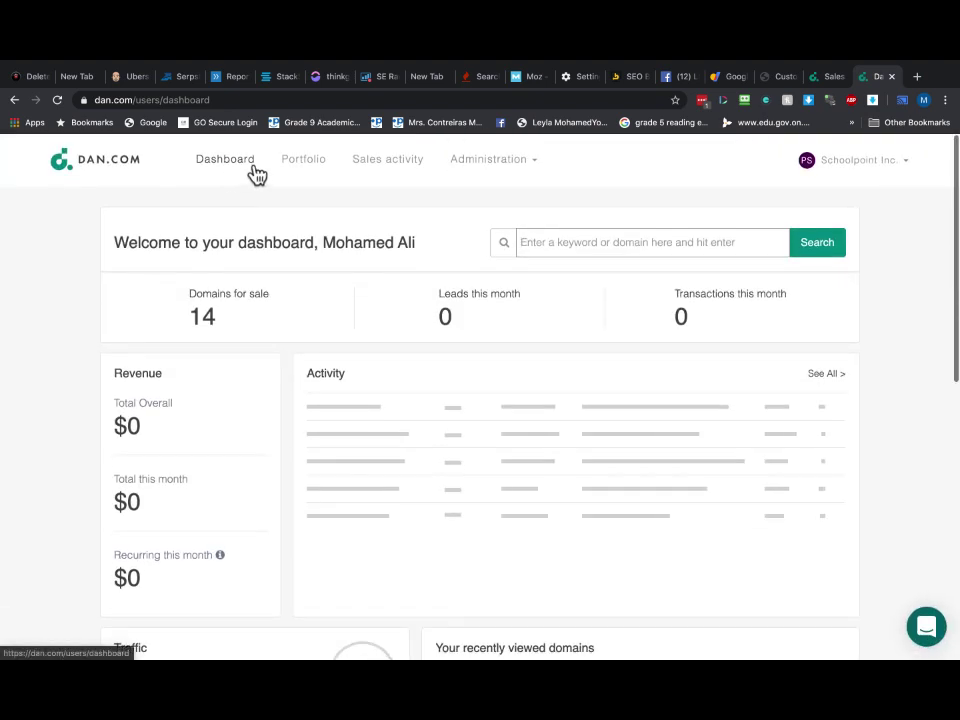
{"action": "left_click", "coordinate": [305, 170]}
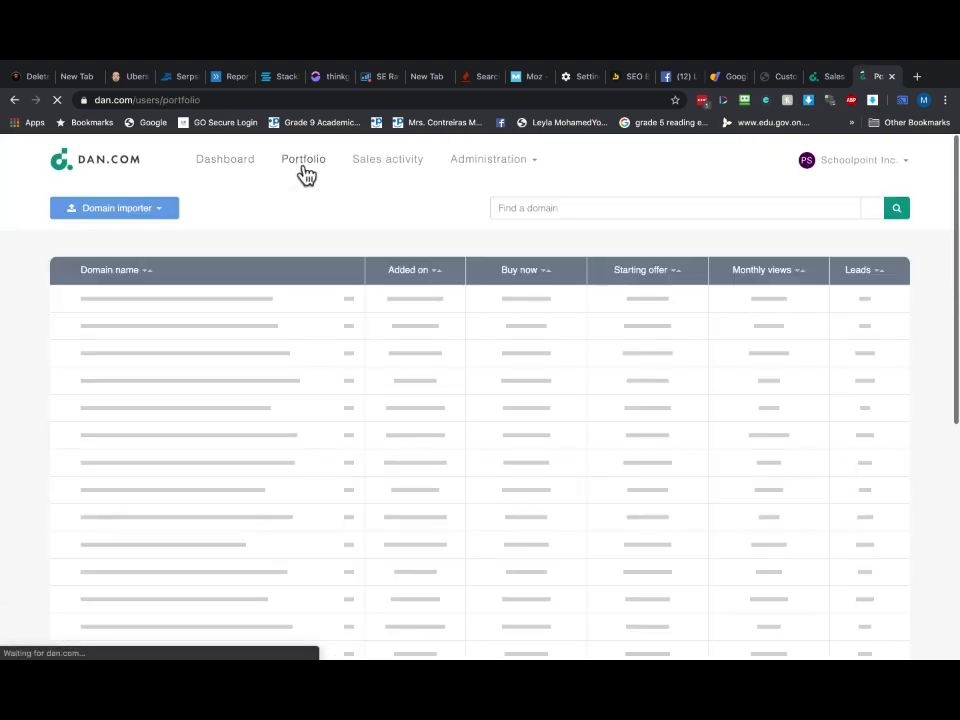
Open the form for adding domains to the portfolio and enter aimsedu.ca.
{"action": "left_click", "coordinate": [137, 212]}
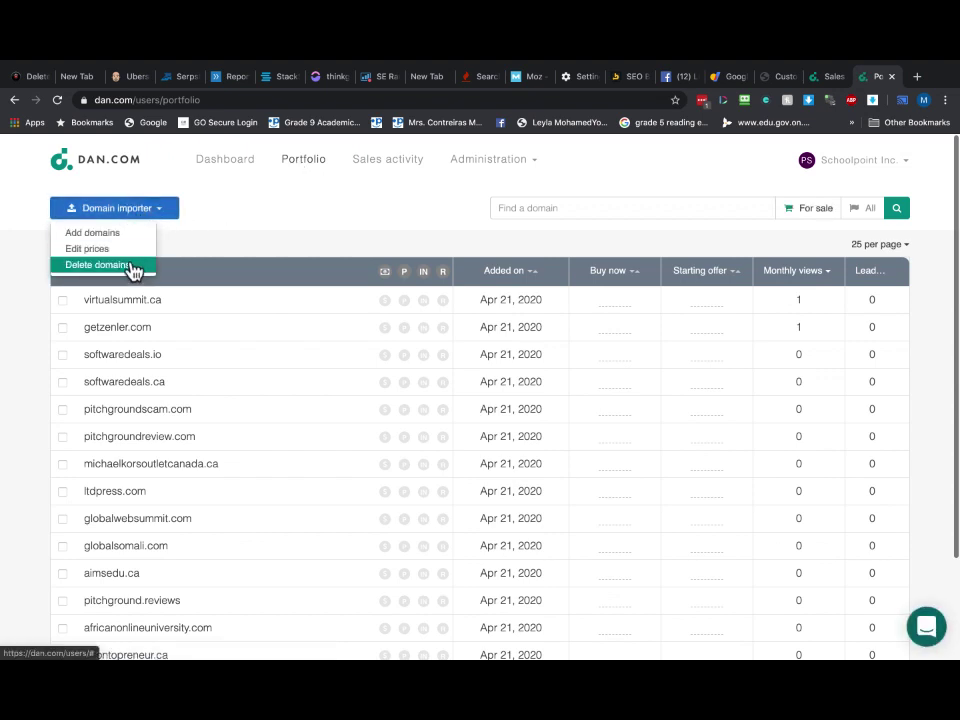
{"action": "left_click", "coordinate": [100, 233]}
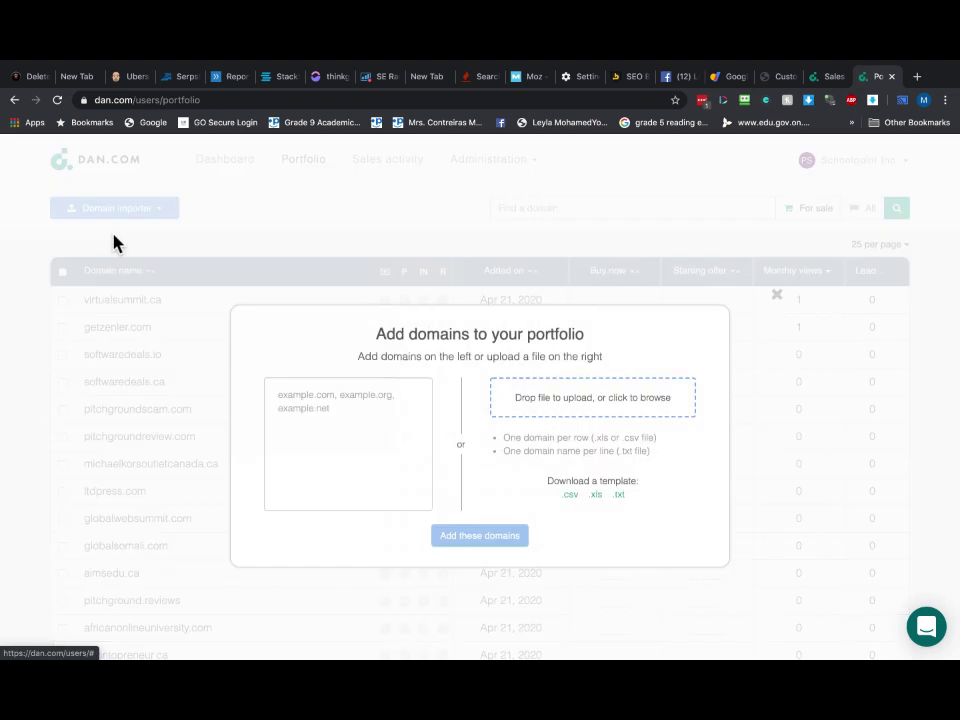
{"action": "left_click", "coordinate": [348, 390]}
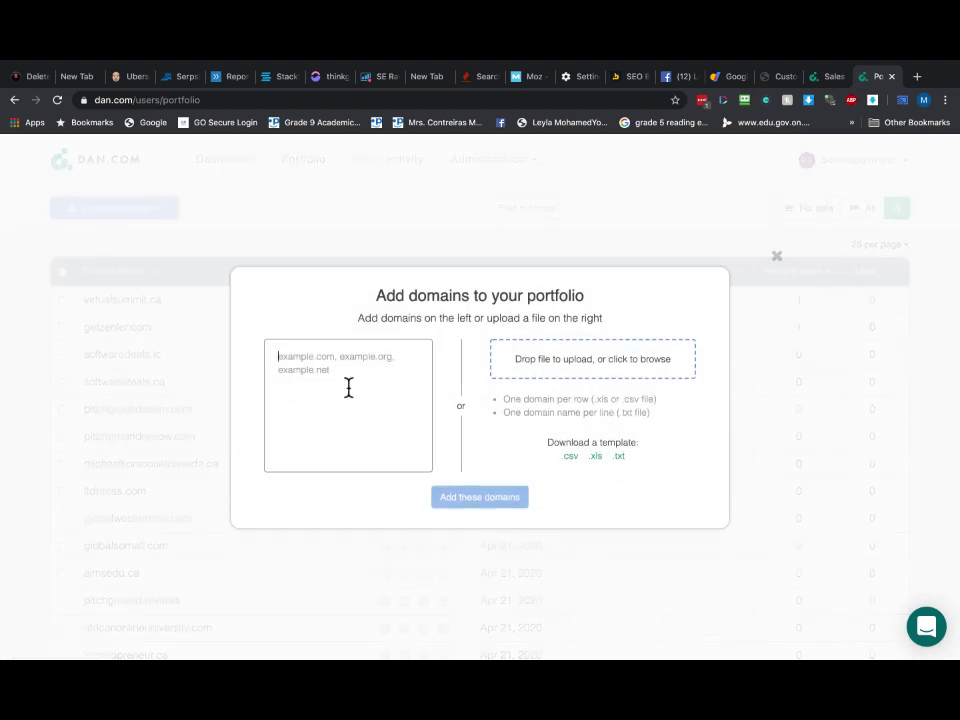
{"action": "type", "text": "aimsedu.ca"}
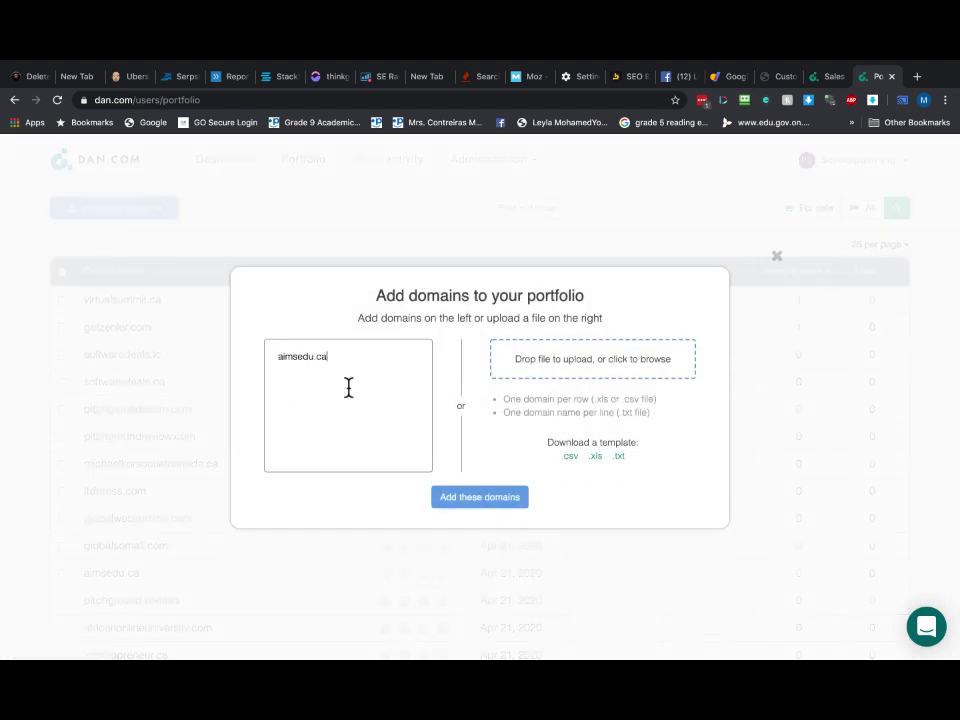
{"action": "left_click", "coordinate": [495, 510]}
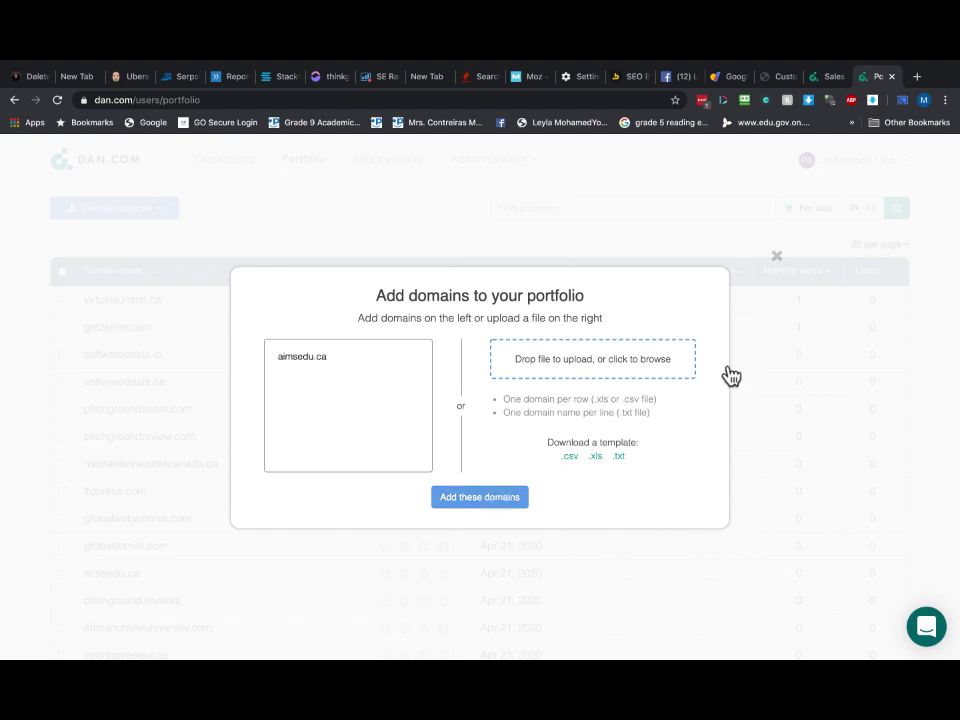
Replace the entered domain with thinkdigital.ca, add it to the portfolio and close the confirmation.
{"action": "triple_click", "coordinate": [343, 353]}
{"action": "type", "text": "eb"}
{"action": "key", "text": "BackSpace"}
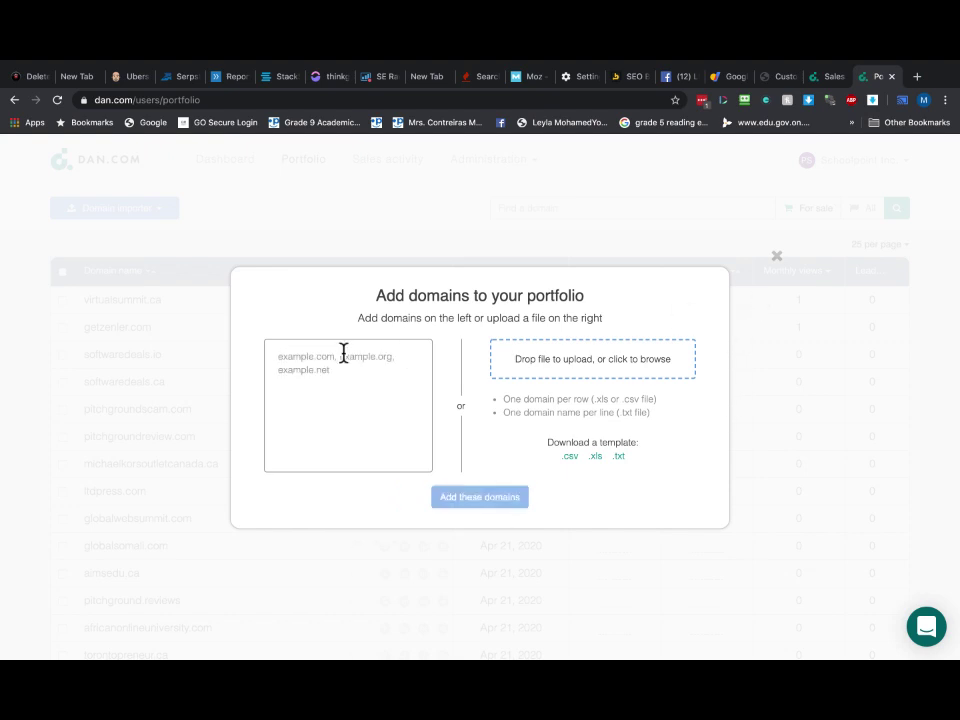
{"action": "type", "text": "thinkdigital.ca"}
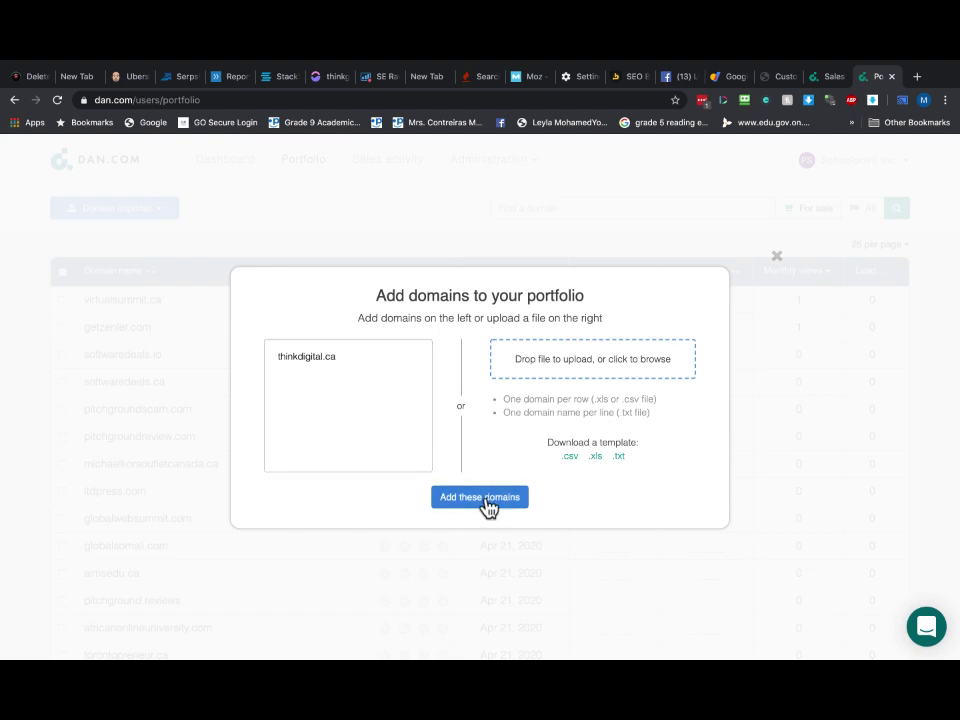
{"action": "left_click", "coordinate": [480, 497]}
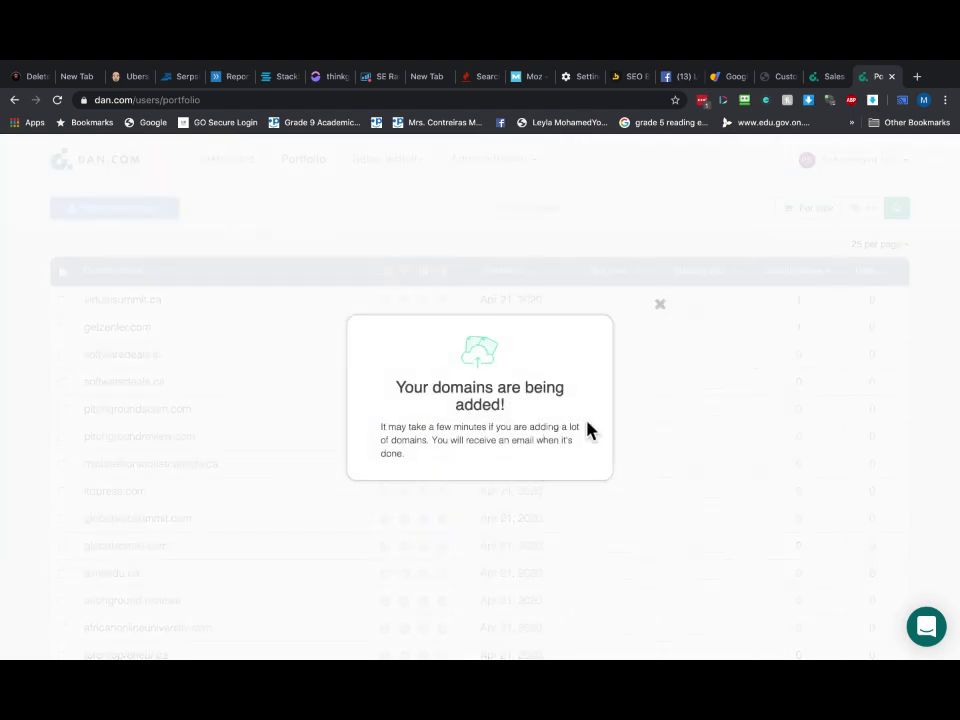
{"action": "left_click", "coordinate": [661, 305]}
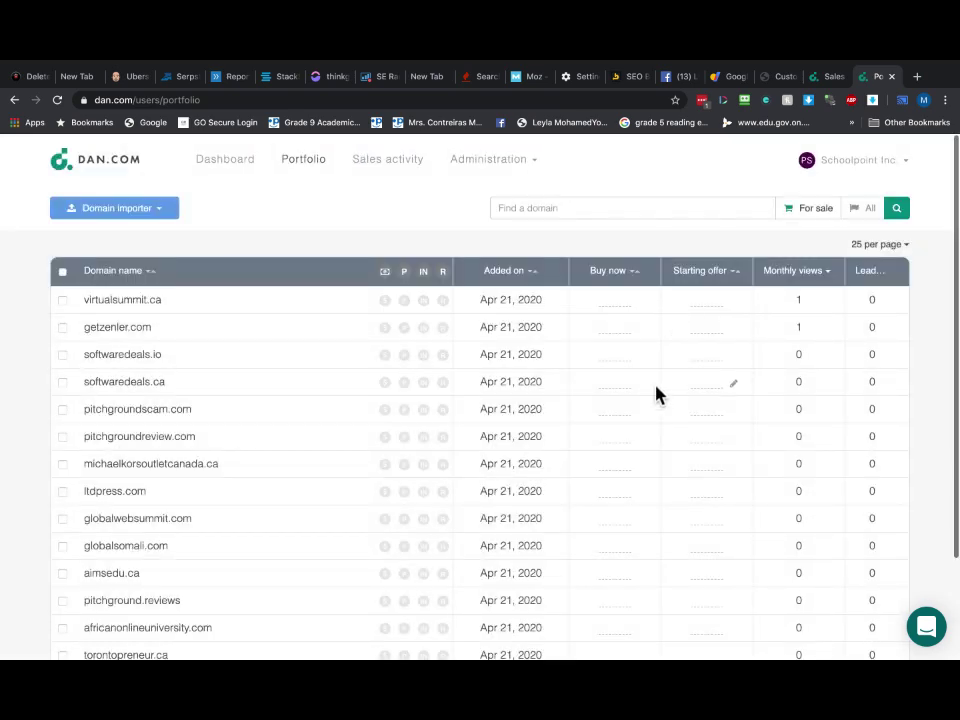
Copy the domain name michaelkorsoutletcanada.ca from the portfolio list.
{"action": "scroll", "coordinate": [655, 394], "scroll_direction": "down", "scroll_amount": 3}
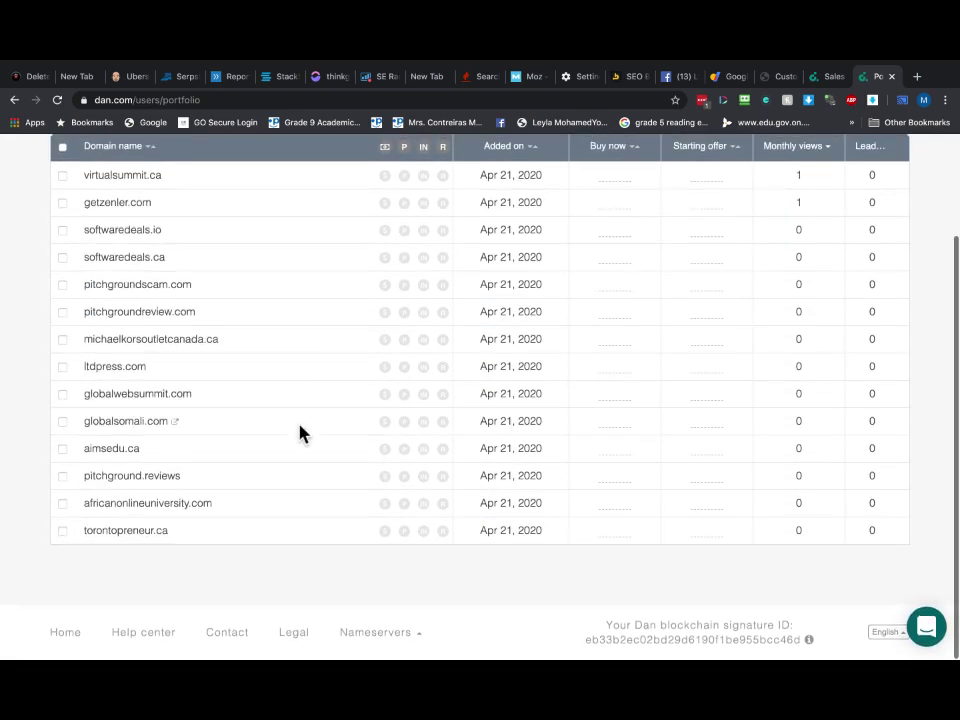
{"action": "scroll", "coordinate": [300, 432], "scroll_direction": "up", "scroll_amount": 5, "text": "ctrl"}
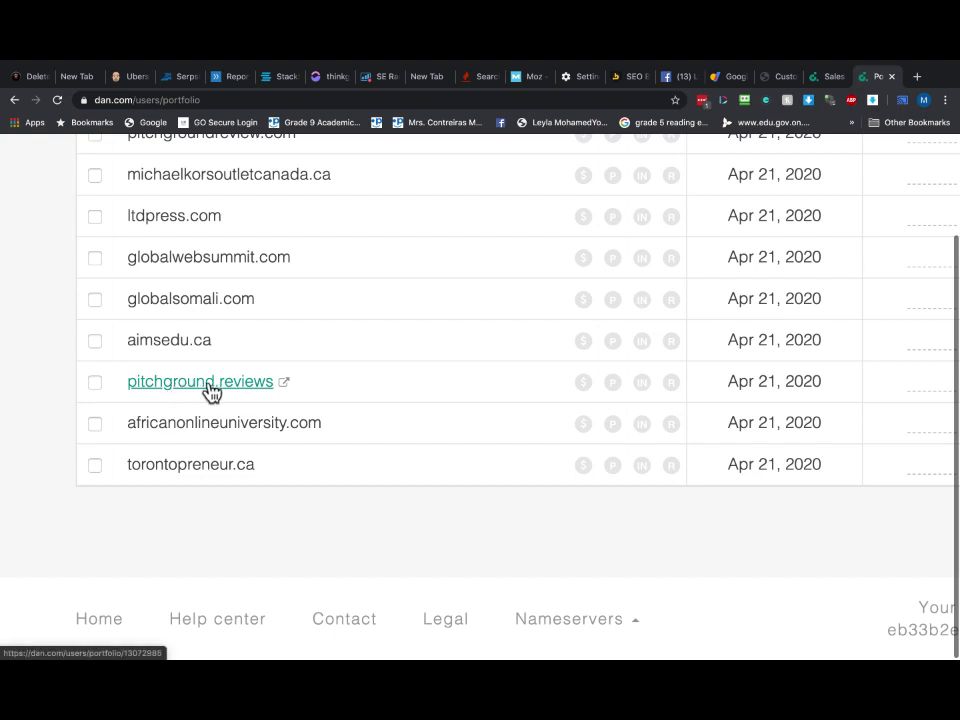
{"action": "scroll", "coordinate": [257, 392], "scroll_direction": "up", "scroll_amount": 1}
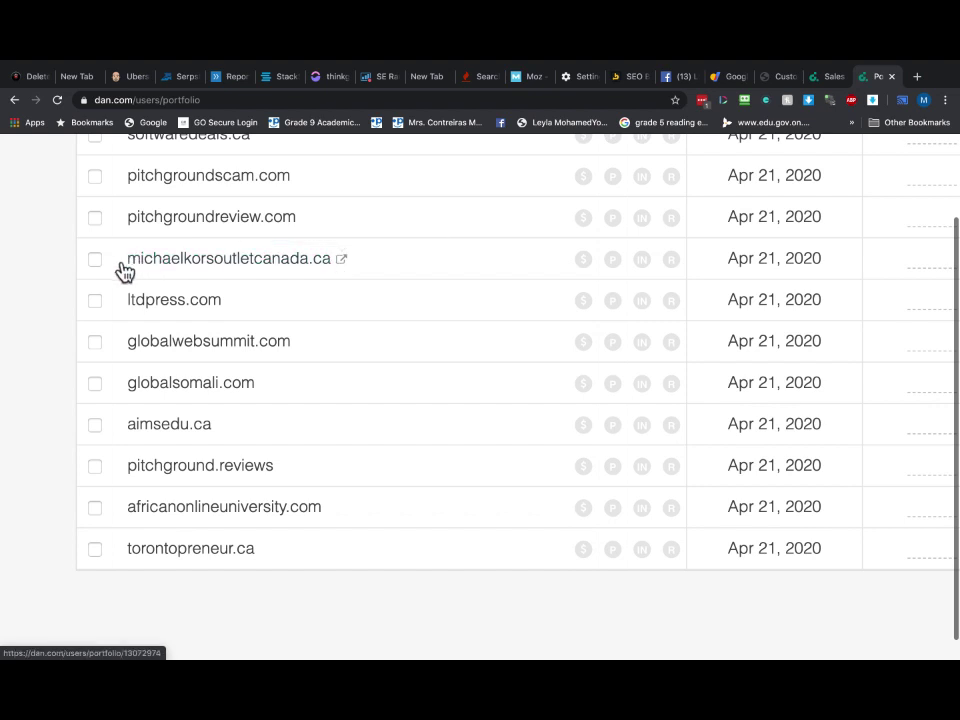
{"action": "left_click_drag", "start_coordinate": [122, 260], "coordinate": [326, 257]}
{"action": "right_click", "coordinate": [280, 260]}
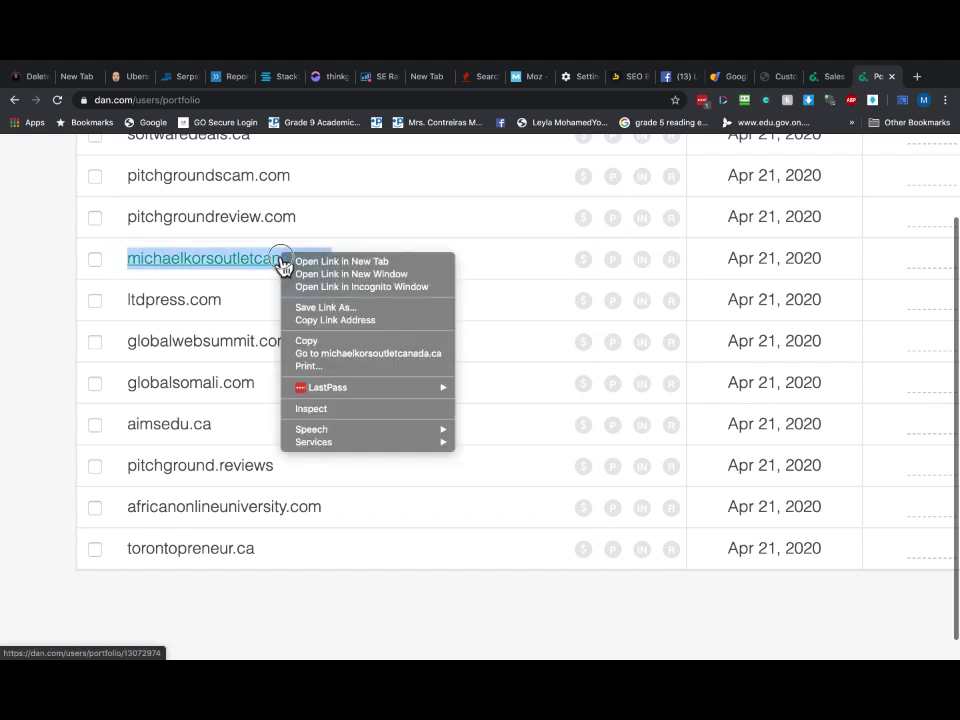
{"action": "left_click", "coordinate": [330, 341]}
Look over the upper domains in the portfolio and the available Administration options.
{"action": "scroll", "coordinate": [455, 345], "scroll_direction": "up", "scroll_amount": 1}
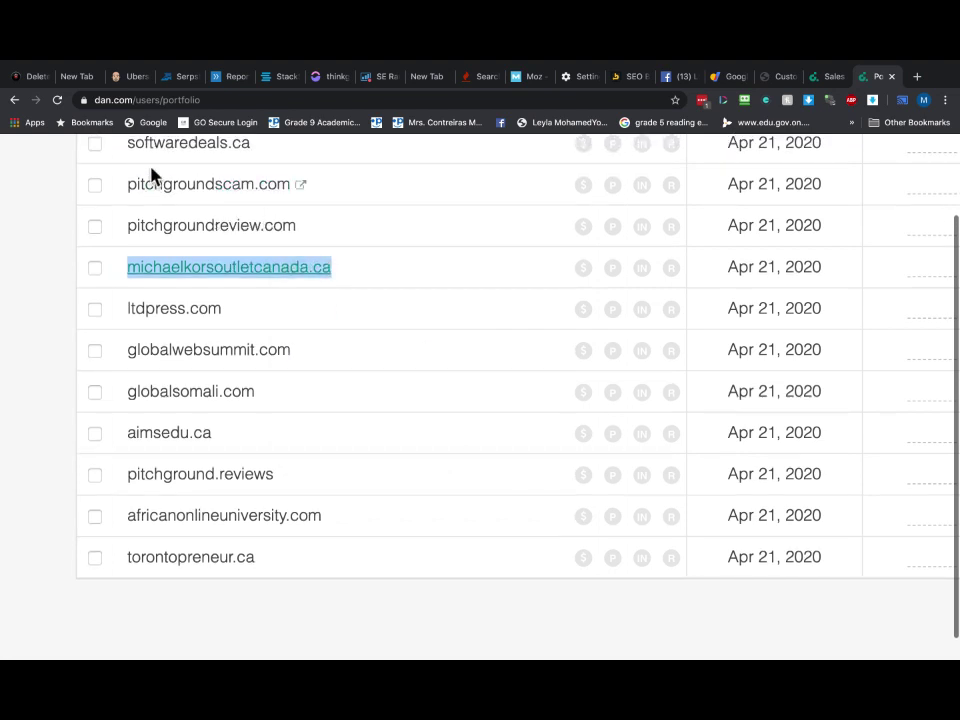
{"action": "scroll", "coordinate": [381, 214], "scroll_direction": "up", "scroll_amount": 3}
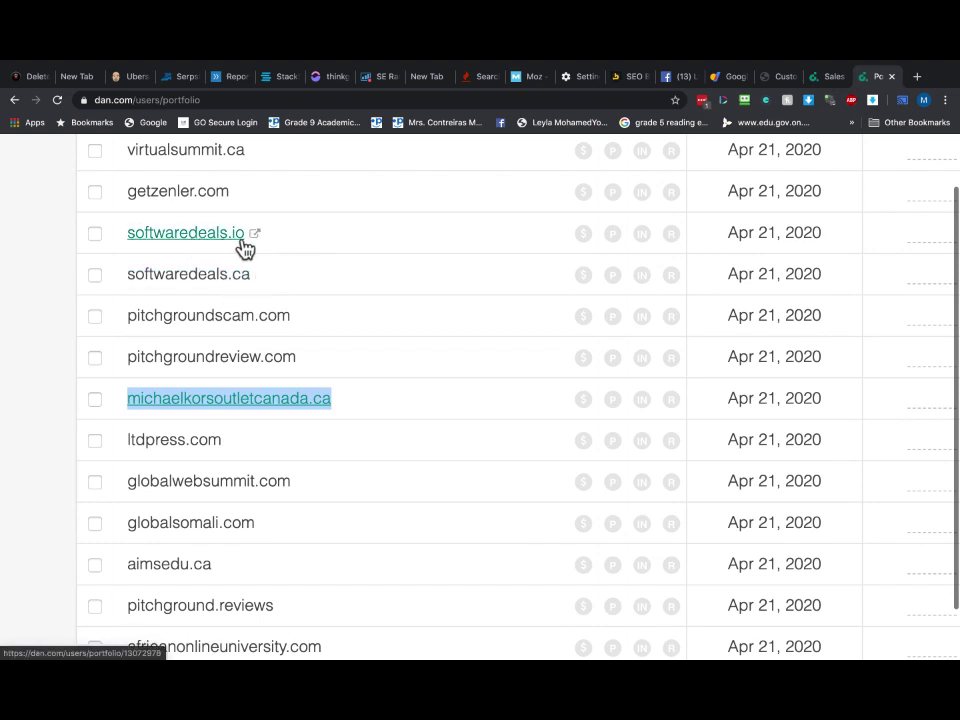
{"action": "scroll", "coordinate": [332, 239], "scroll_direction": "up", "scroll_amount": 2}
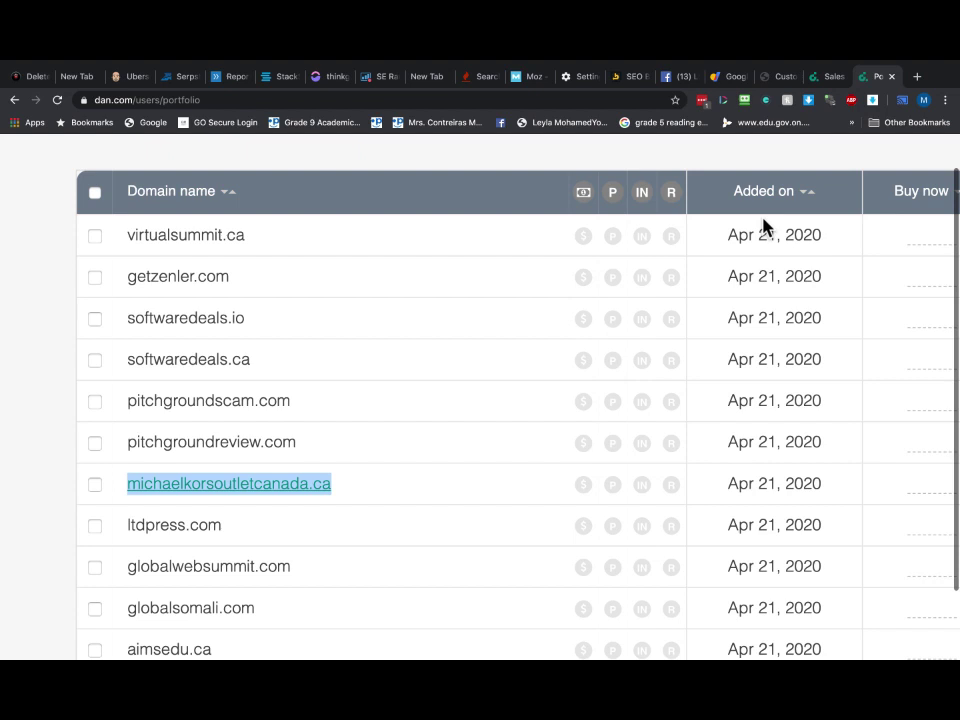
{"action": "scroll", "coordinate": [836, 291], "scroll_direction": "up", "scroll_amount": 3}
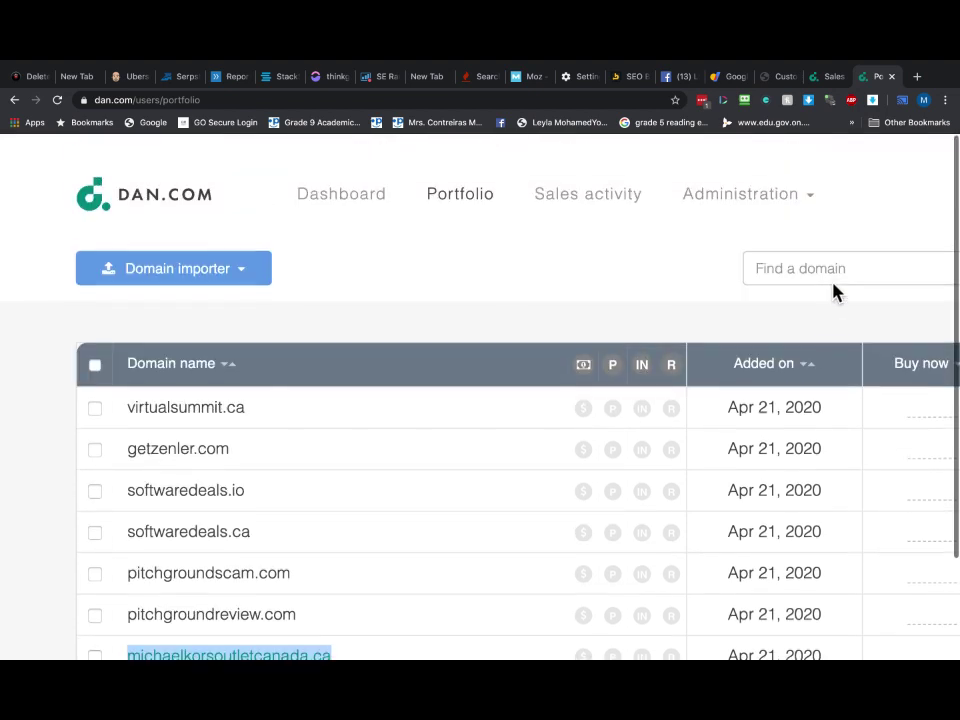
{"action": "left_click", "coordinate": [776, 176]}
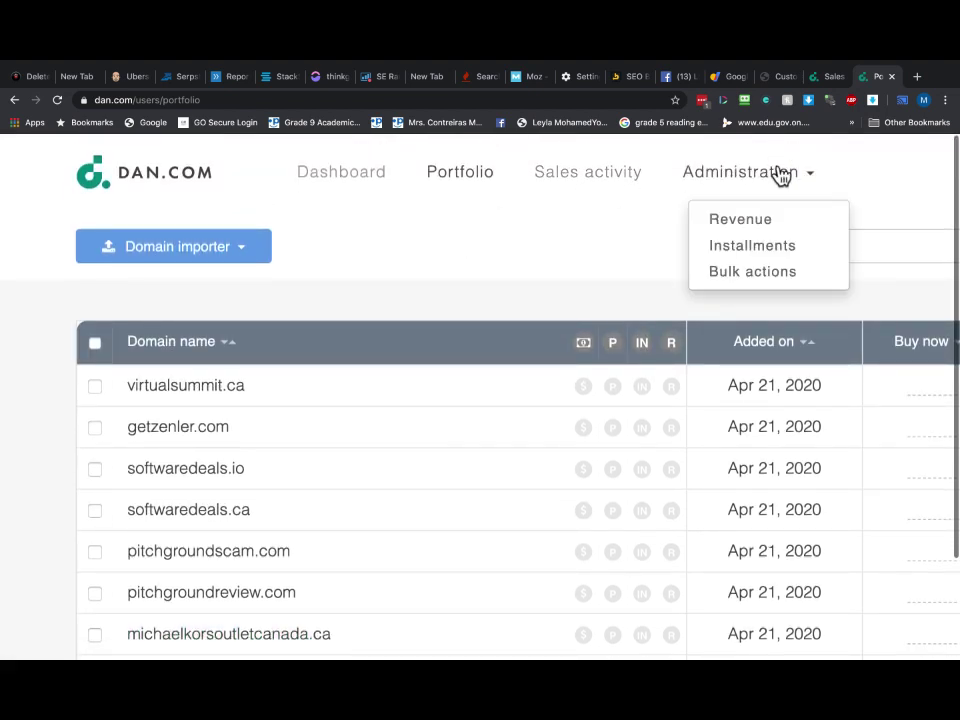
{"action": "left_click", "coordinate": [463, 280]}
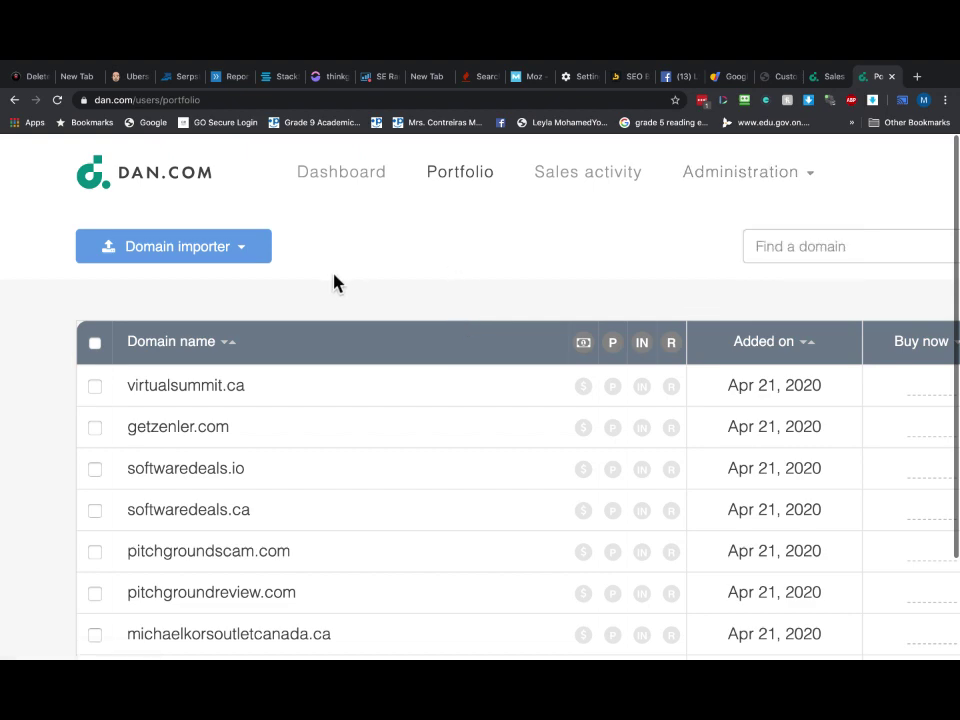
Examine the portfolio table's columns for date added, buy-now price, starting offer and monthly views.
{"action": "scroll", "coordinate": [238, 394], "scroll_direction": "up", "scroll_amount": 3}
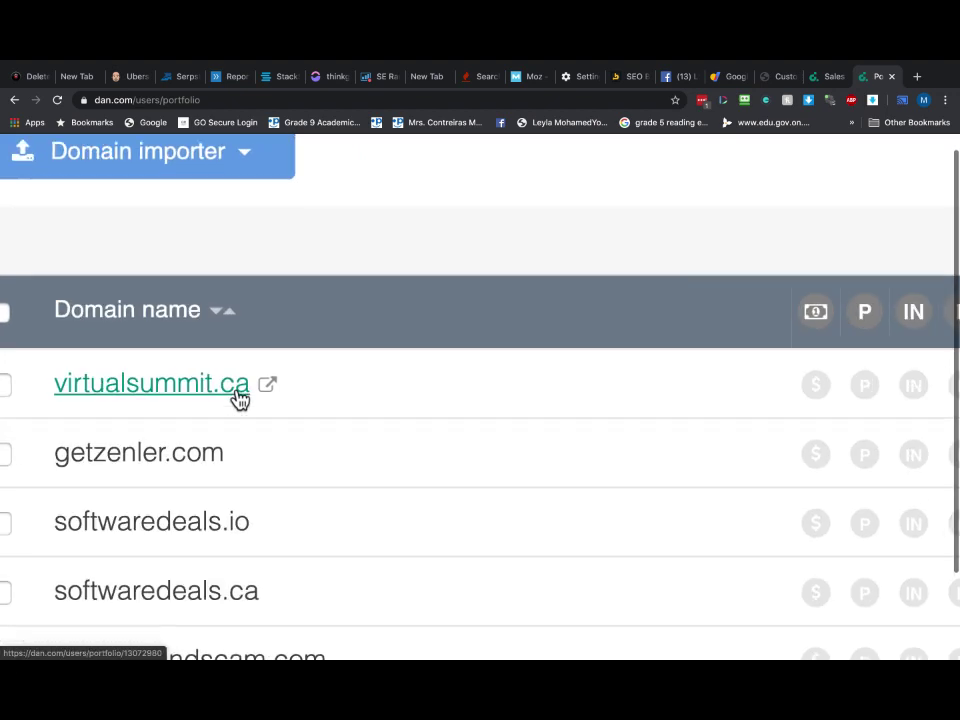
{"action": "scroll", "coordinate": [237, 395], "scroll_direction": "down", "scroll_amount": 2}
{"action": "scroll", "coordinate": [203, 420], "scroll_direction": "down", "scroll_amount": 2}
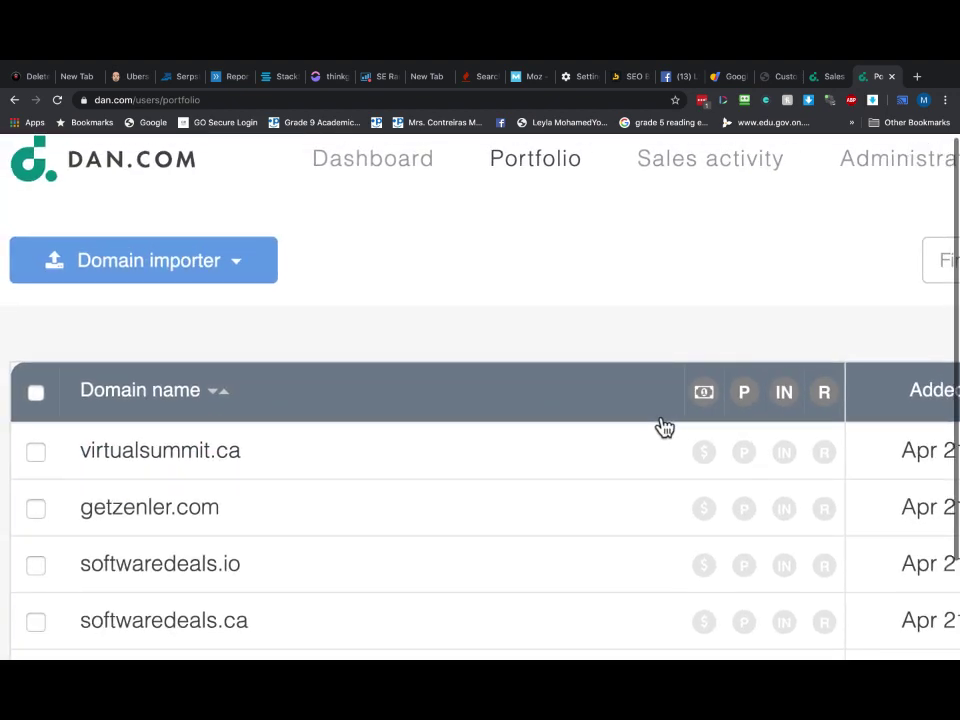
{"action": "scroll", "coordinate": [664, 427], "scroll_direction": "right", "scroll_amount": 3}
{"action": "scroll", "coordinate": [660, 430], "scroll_direction": "down", "scroll_amount": 2}
{"action": "scroll", "coordinate": [915, 420], "scroll_direction": "up", "scroll_amount": 2}
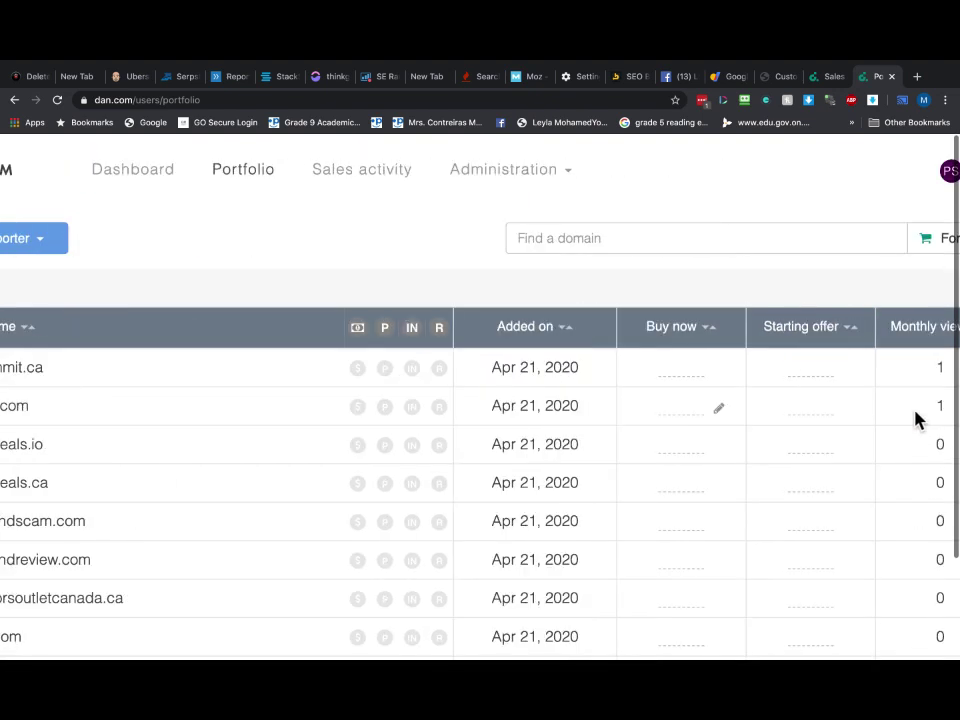
{"action": "scroll", "coordinate": [915, 420], "scroll_direction": "right", "scroll_amount": 2}
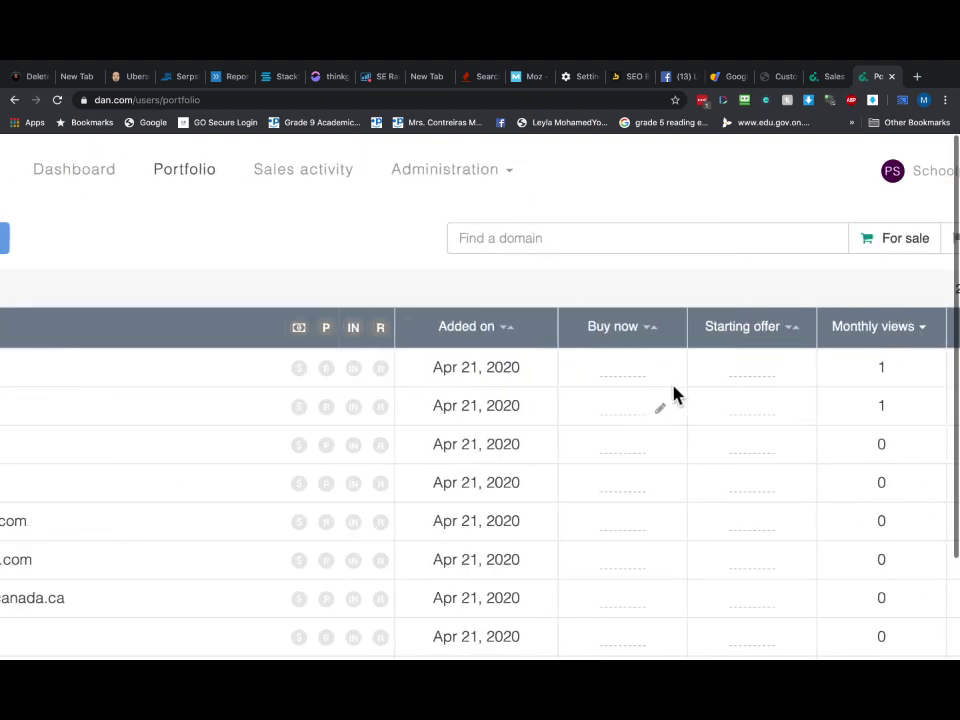
{"action": "scroll", "coordinate": [780, 392], "scroll_direction": "down", "scroll_amount": 2}
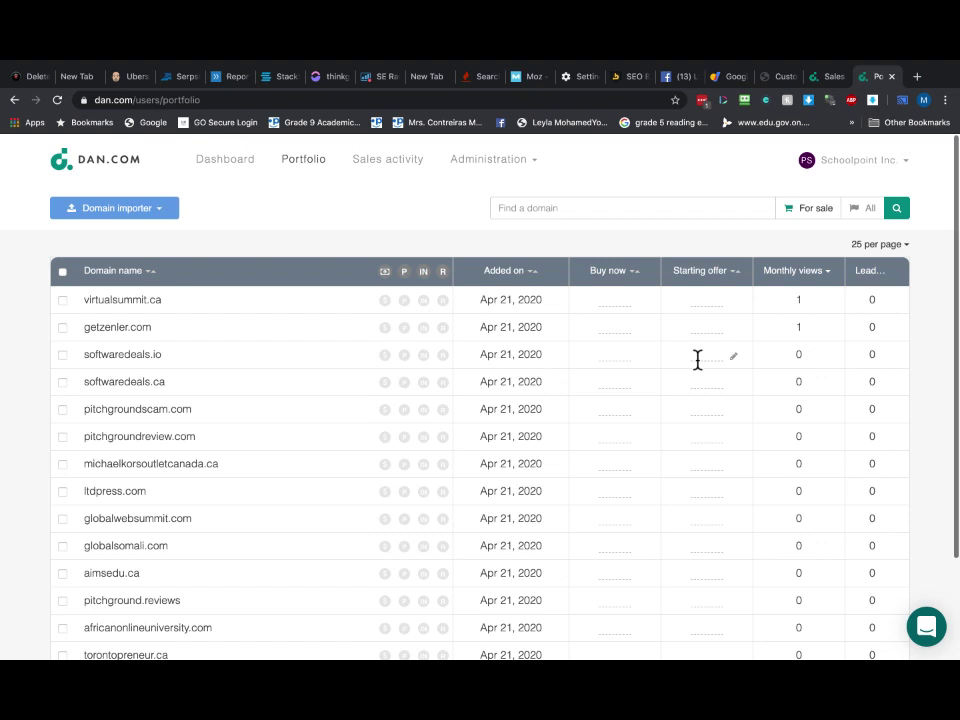
{"action": "scroll", "coordinate": [134, 470], "scroll_direction": "up", "scroll_amount": 5}
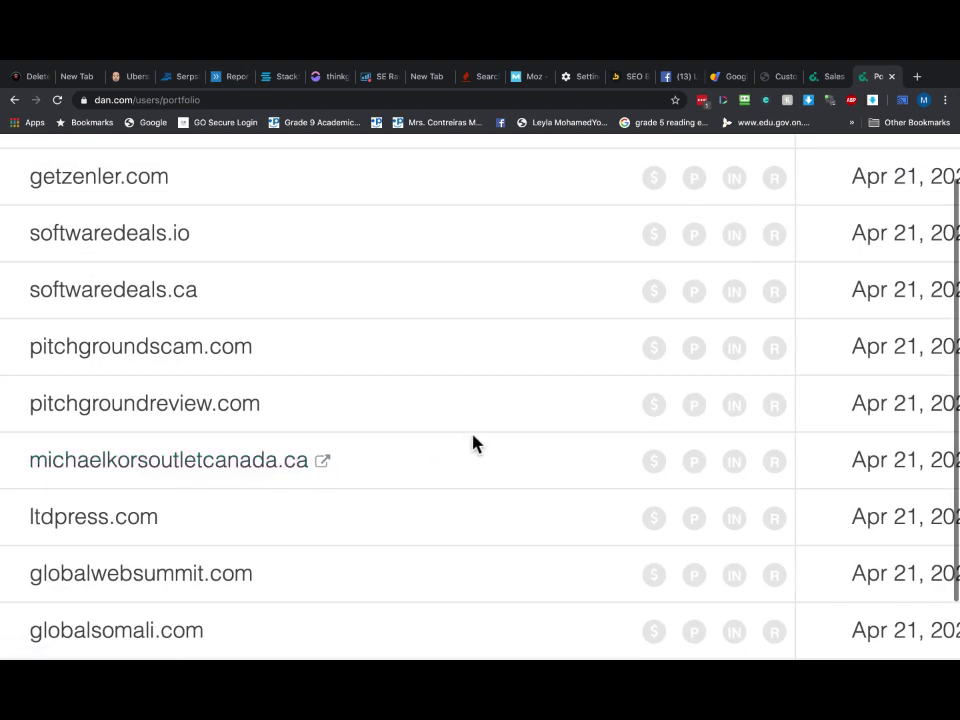
{"action": "scroll", "coordinate": [473, 444], "scroll_direction": "down", "scroll_amount": 5}
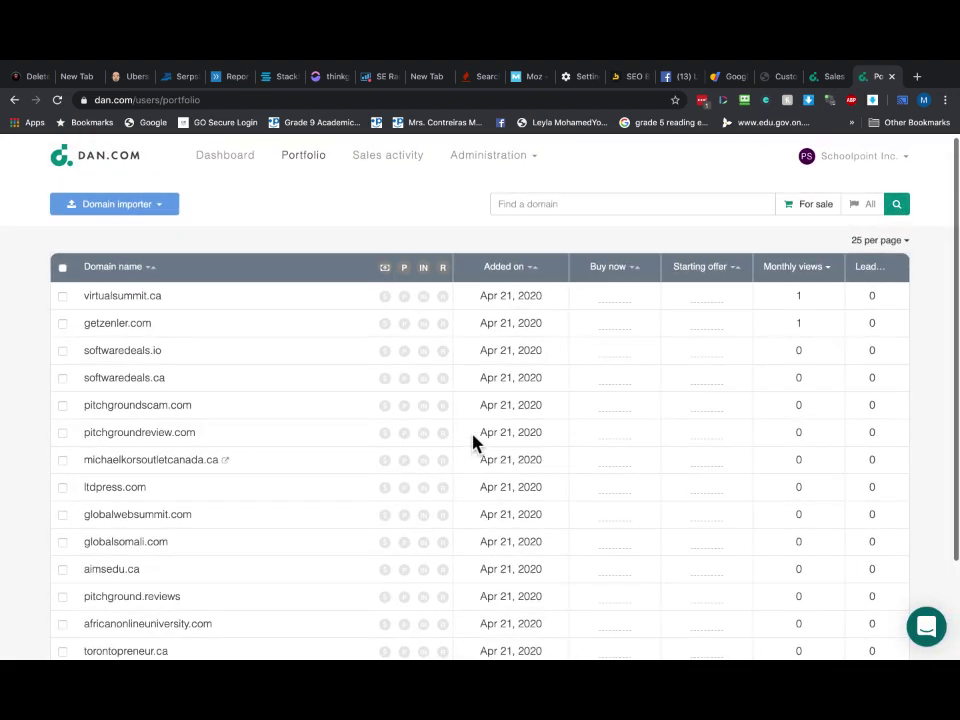
Switch to Serpstat and run the backlink overview for michaelkorsoutletcanada.ca with subdomains on google.ca.
{"action": "left_click", "coordinate": [185, 77]}
{"action": "double_click", "coordinate": [350, 210]}
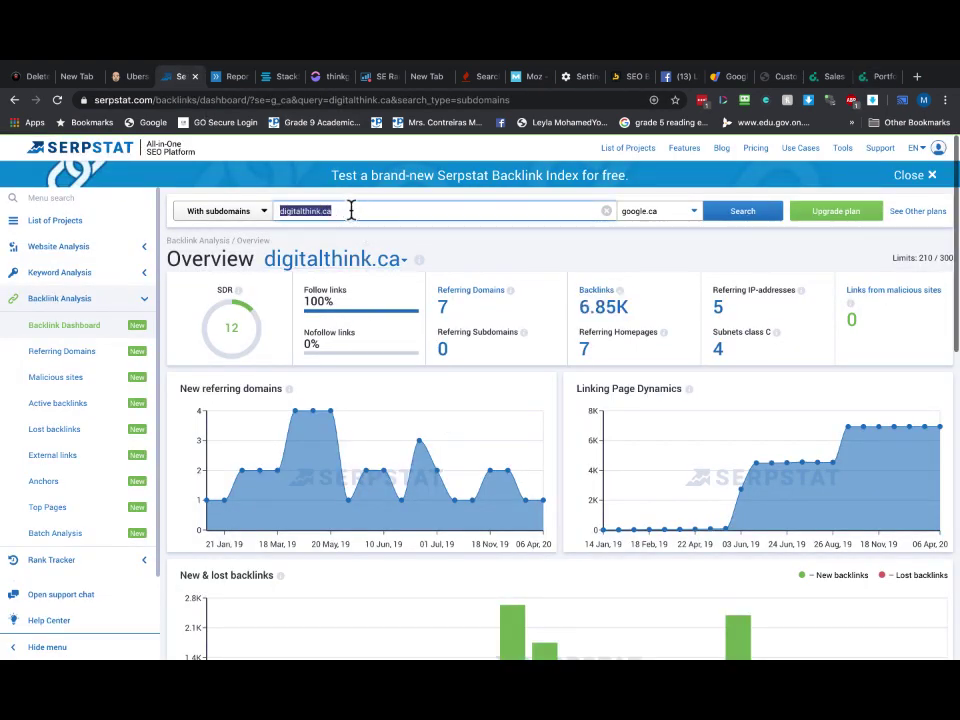
{"action": "key", "text": "BackSpace"}
{"action": "key", "text": "ctrl+v"}
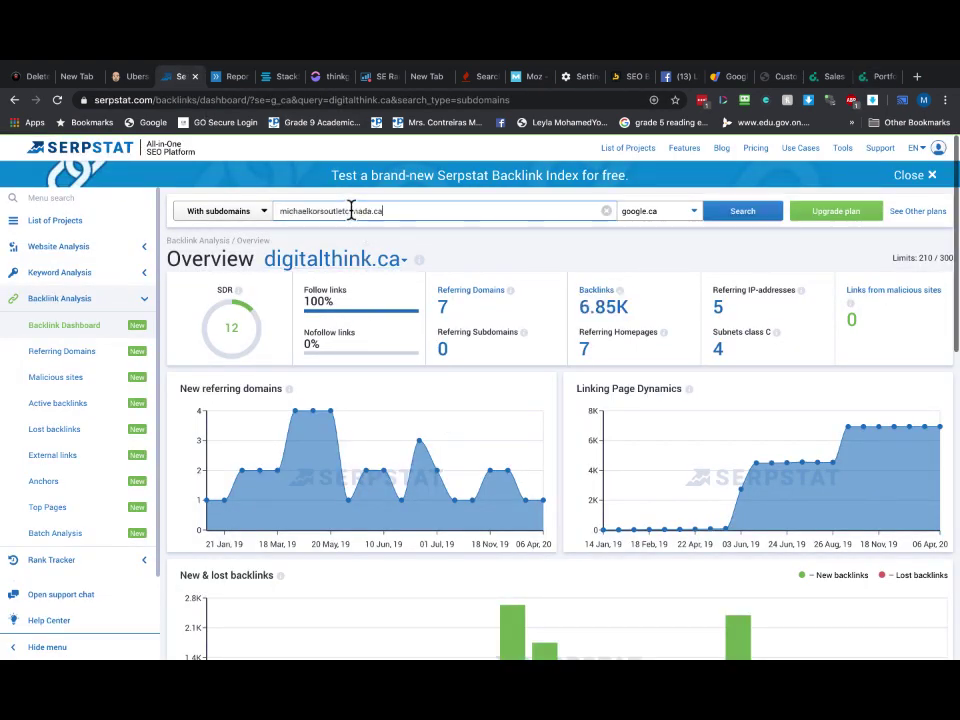
{"action": "left_click", "coordinate": [749, 214]}
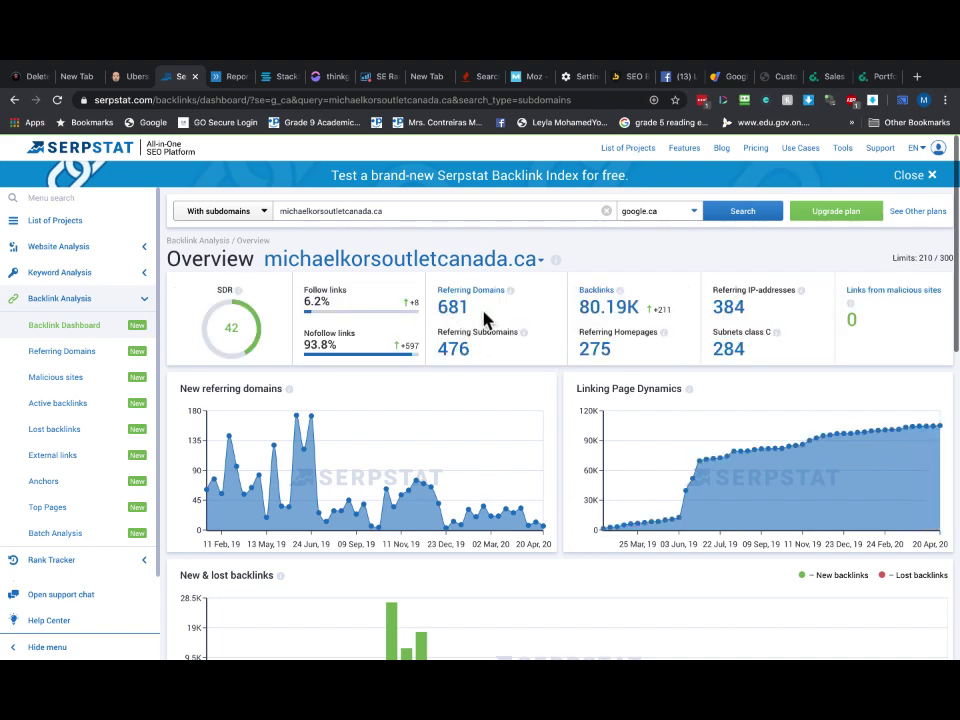
Examine the domain's backlink overview, including its SDR, follow links, referring domains, backlinks and the new referring domains chart.
{"action": "scroll", "coordinate": [489, 321], "scroll_direction": "up", "scroll_amount": 5}
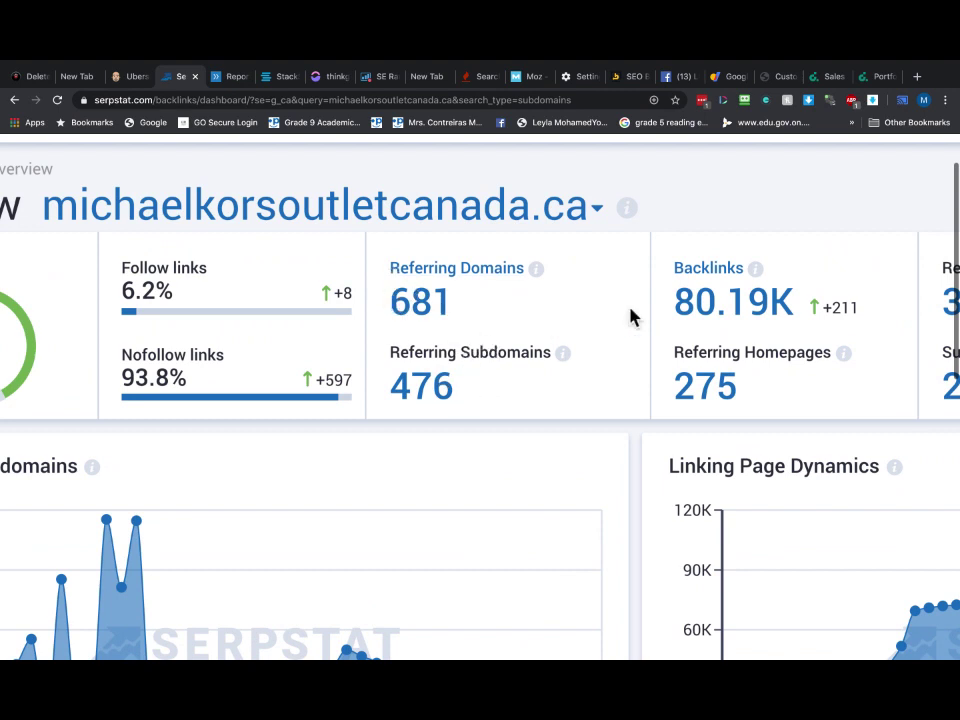
{"action": "scroll", "coordinate": [632, 317], "scroll_direction": "right", "scroll_amount": 5}
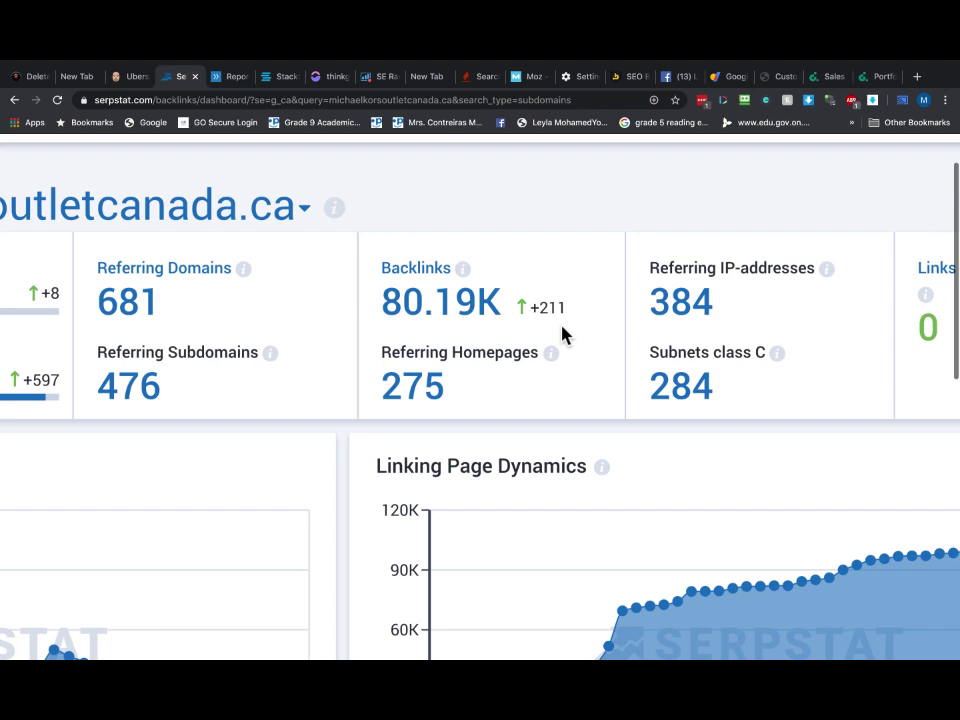
{"action": "key", "text": "ctrl+0"}
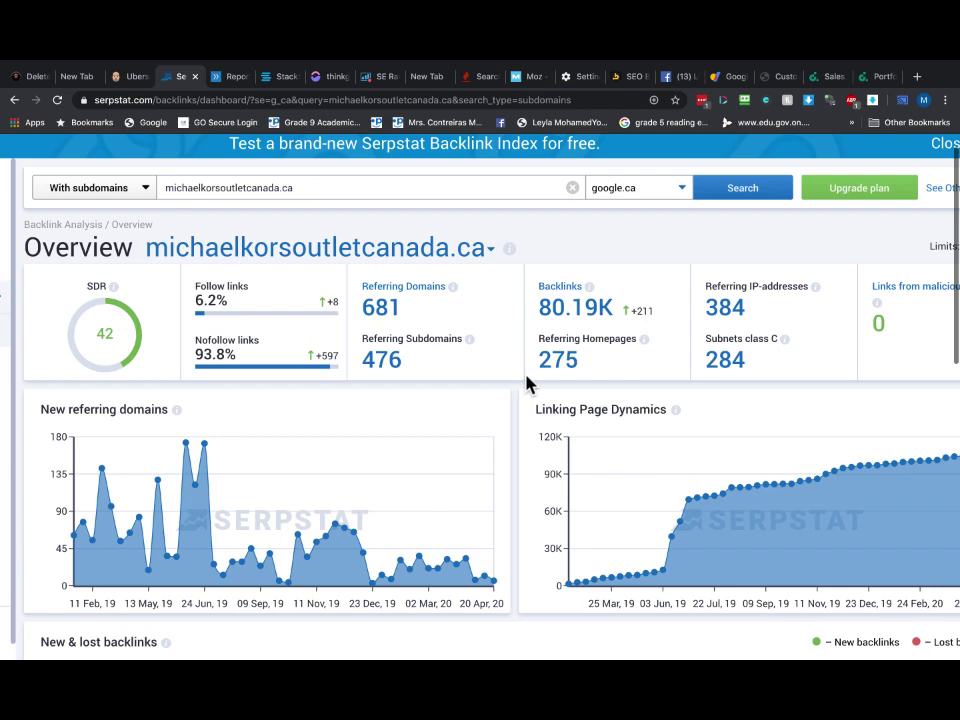
{"action": "key", "text": "ctrl+minus"}
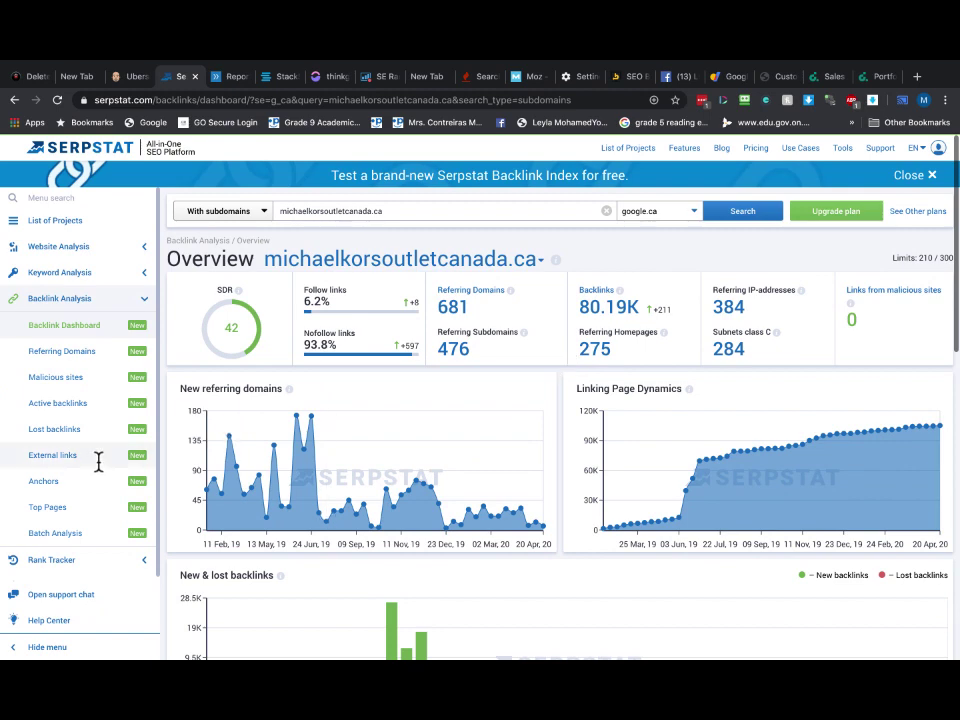
{"action": "key", "text": "ctrl+plus"}
{"action": "key", "text": "ctrl+plus"}
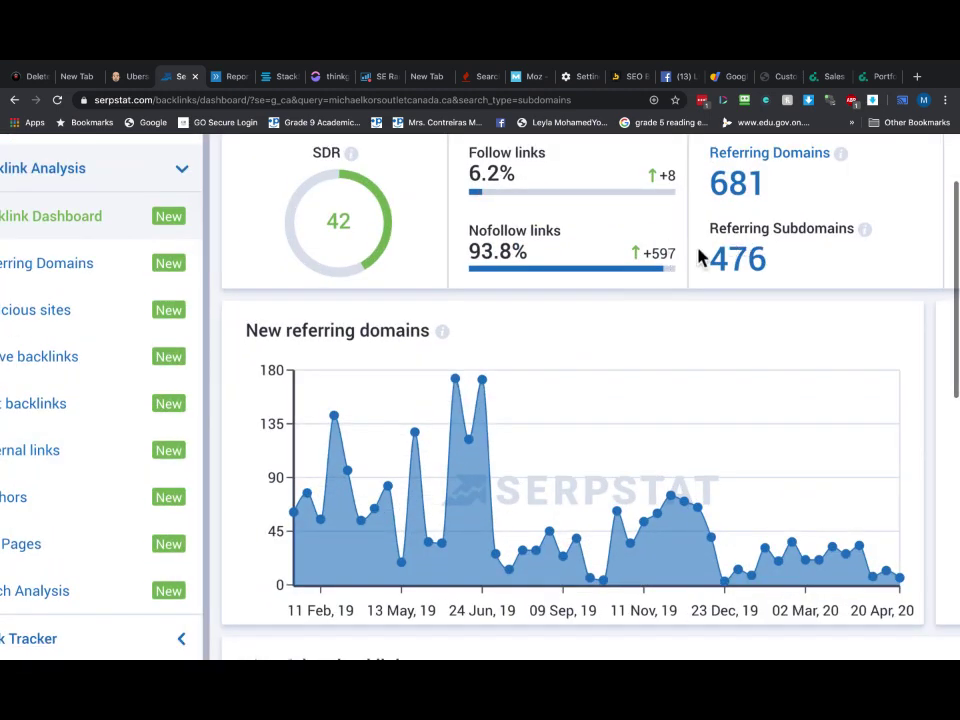
{"action": "key", "text": "ctrl+minus"}
{"action": "key", "text": "ctrl+minus"}
{"action": "key", "text": "ctrl+minus"}
{"action": "scroll", "coordinate": [650, 220], "scroll_direction": "up", "scroll_amount": 3}
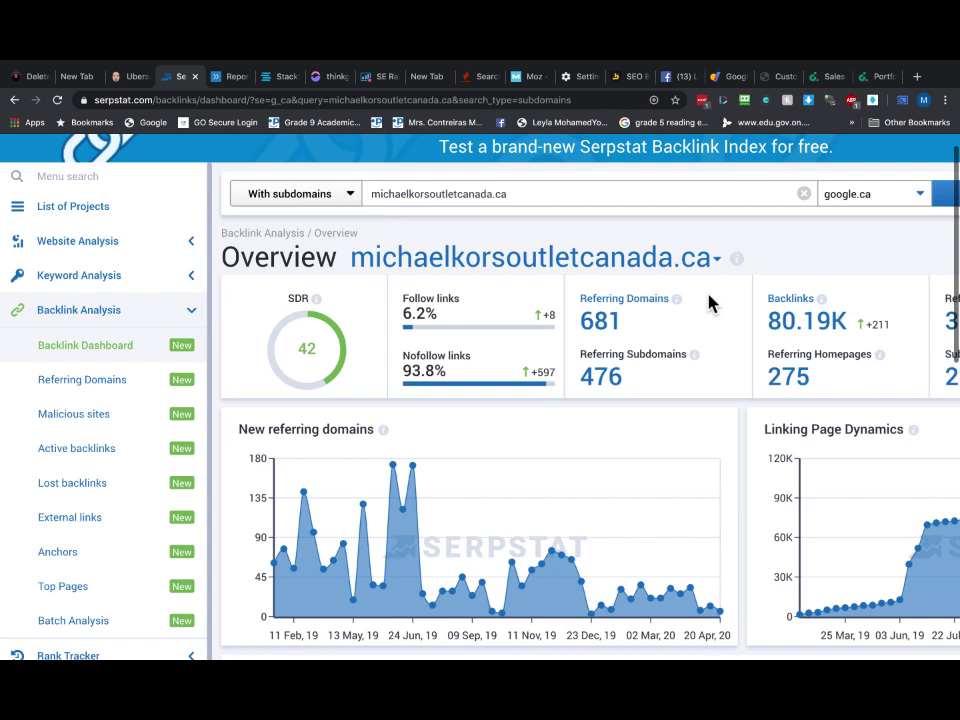
Open the Anchors report for michaelkorsoutletcanada.ca and examine the top anchors' referring domains and backlinks.
{"action": "mouse_move", "coordinate": [585, 490]}
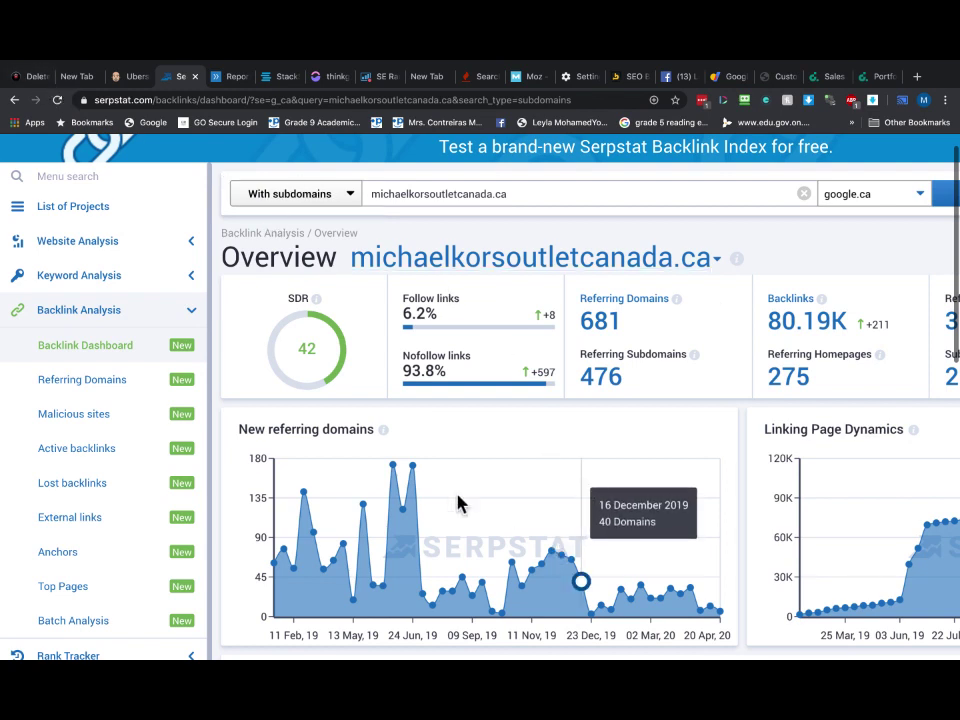
{"action": "left_click", "coordinate": [93, 552]}
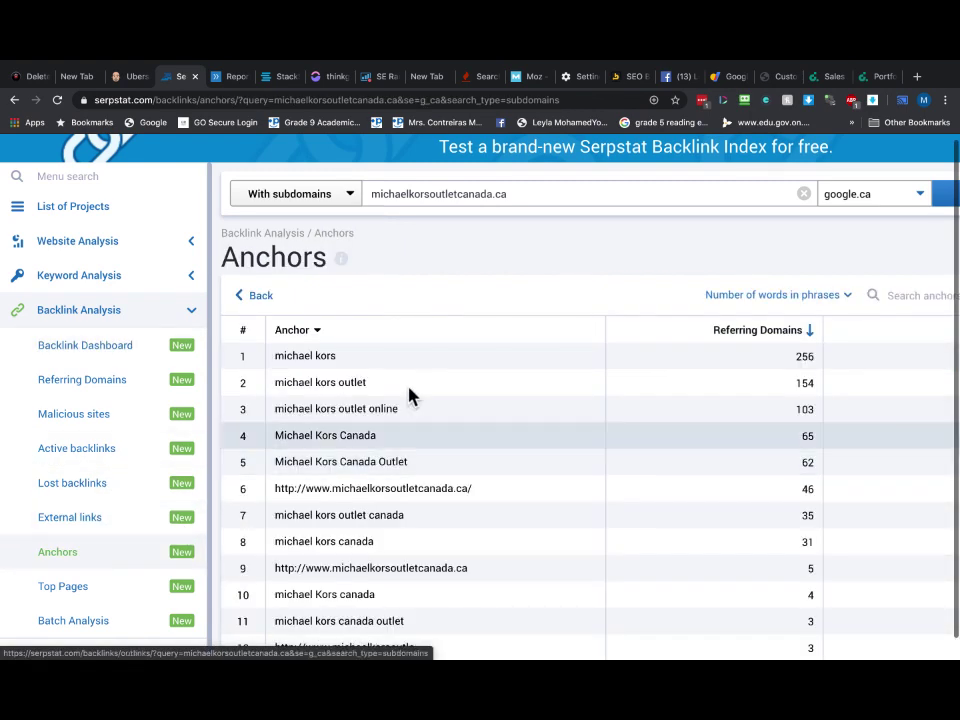
{"action": "scroll", "coordinate": [345, 357], "scroll_direction": "up", "scroll_amount": 5}
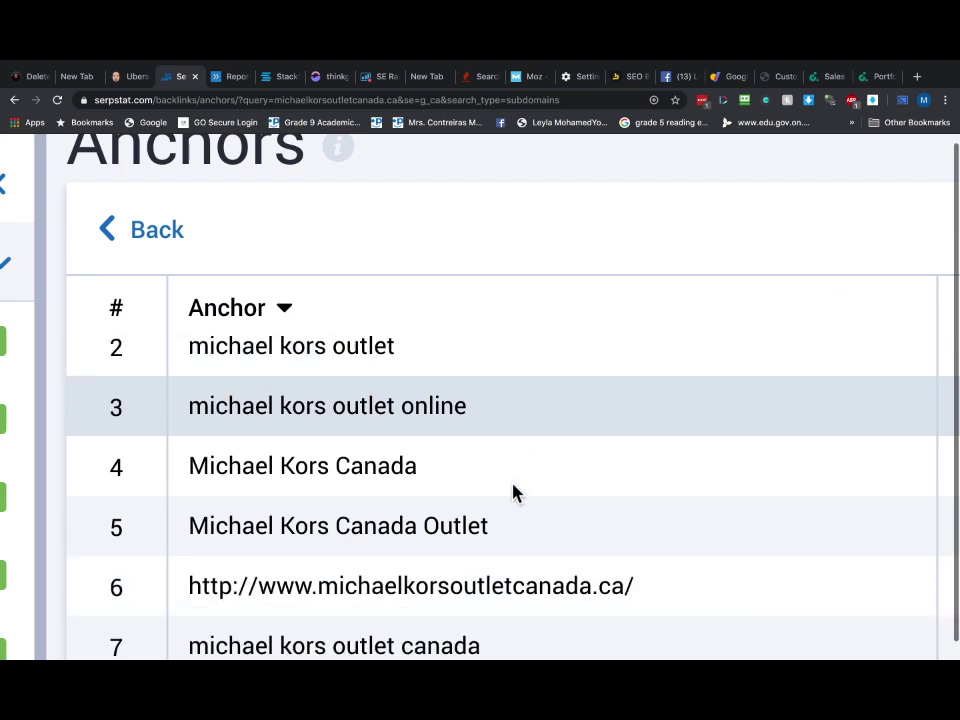
{"action": "scroll", "coordinate": [512, 492], "scroll_direction": "up", "scroll_amount": 3}
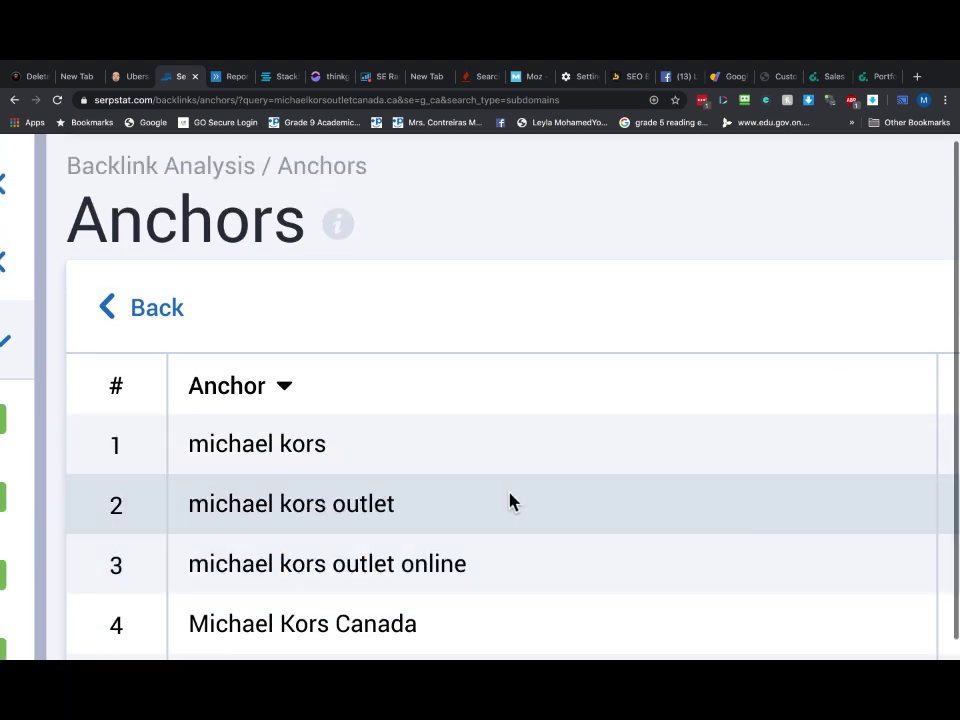
{"action": "scroll", "coordinate": [510, 500], "scroll_direction": "down", "scroll_amount": 5}
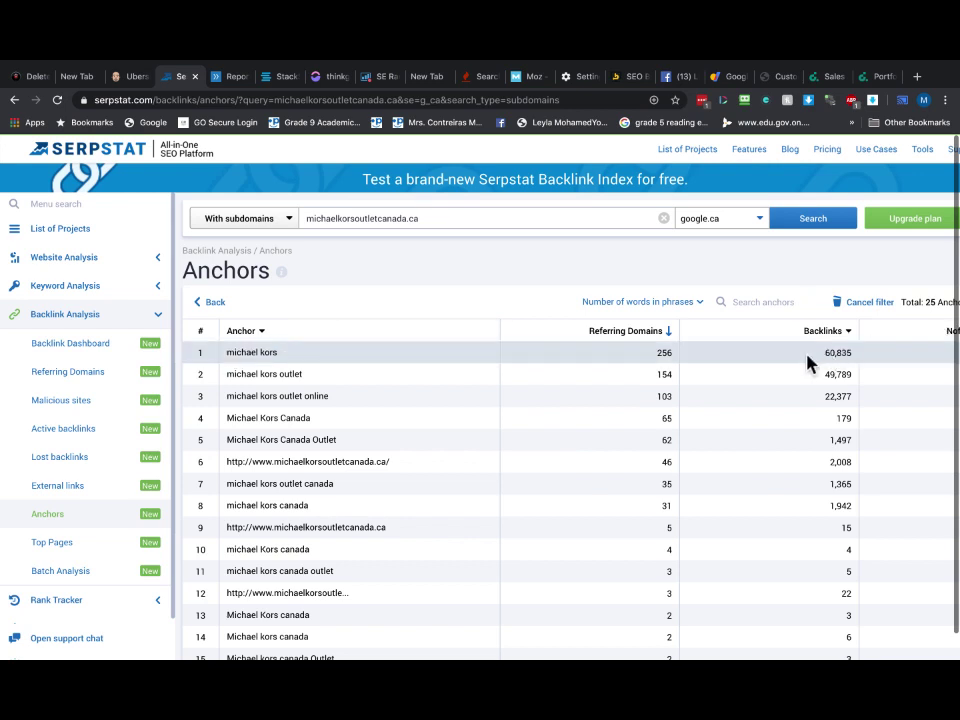
{"action": "double_click", "coordinate": [850, 364]}
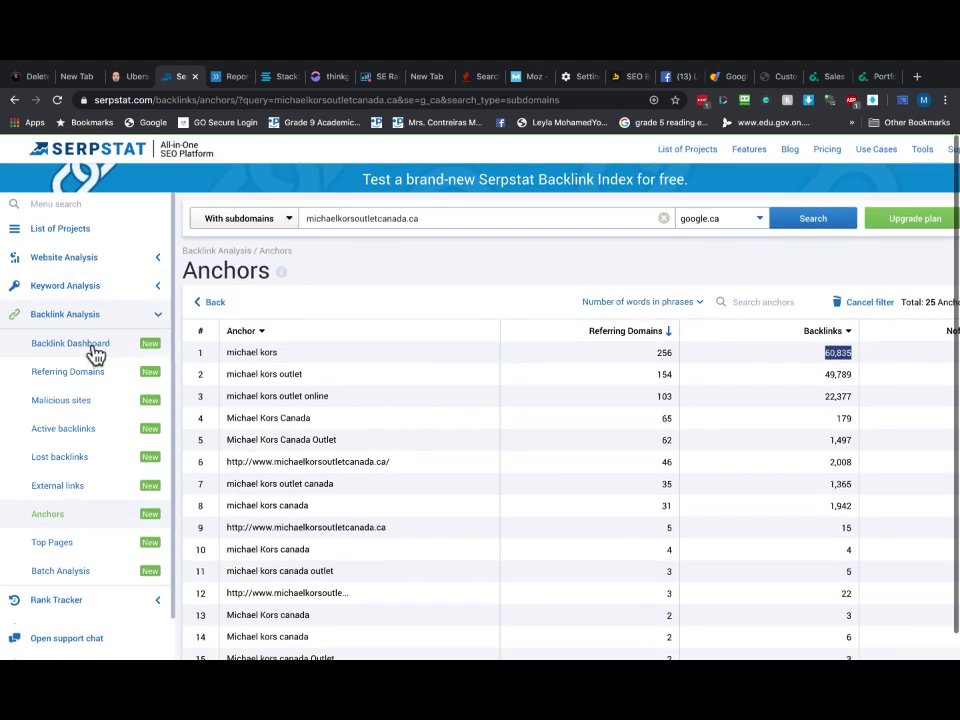
Return to the Backlink Dashboard and examine the SDR, follow links, backlinks, referring IP addresses and links from malicious sites.
{"action": "left_click", "coordinate": [94, 350]}
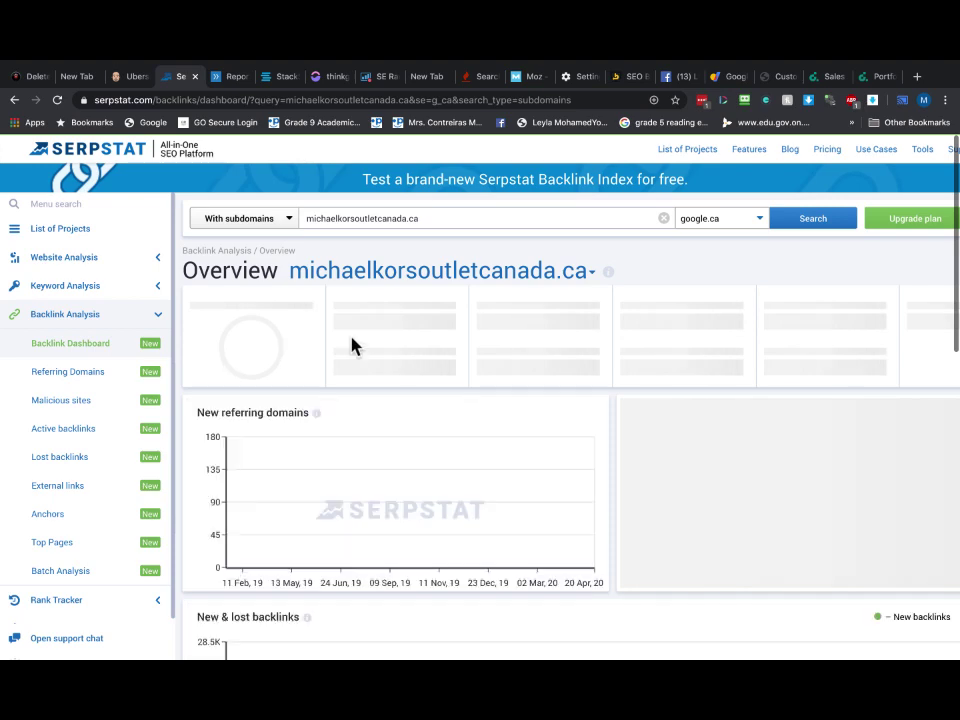
{"action": "scroll", "coordinate": [257, 360], "scroll_direction": "up", "scroll_amount": 5}
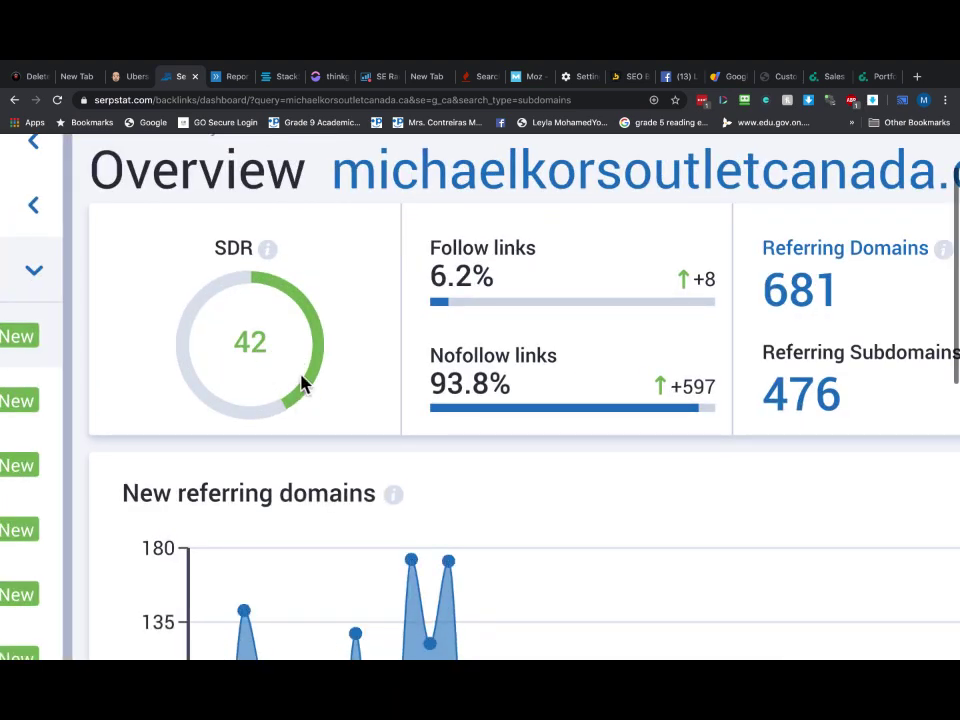
{"action": "scroll", "coordinate": [624, 414], "scroll_direction": "right", "scroll_amount": 5}
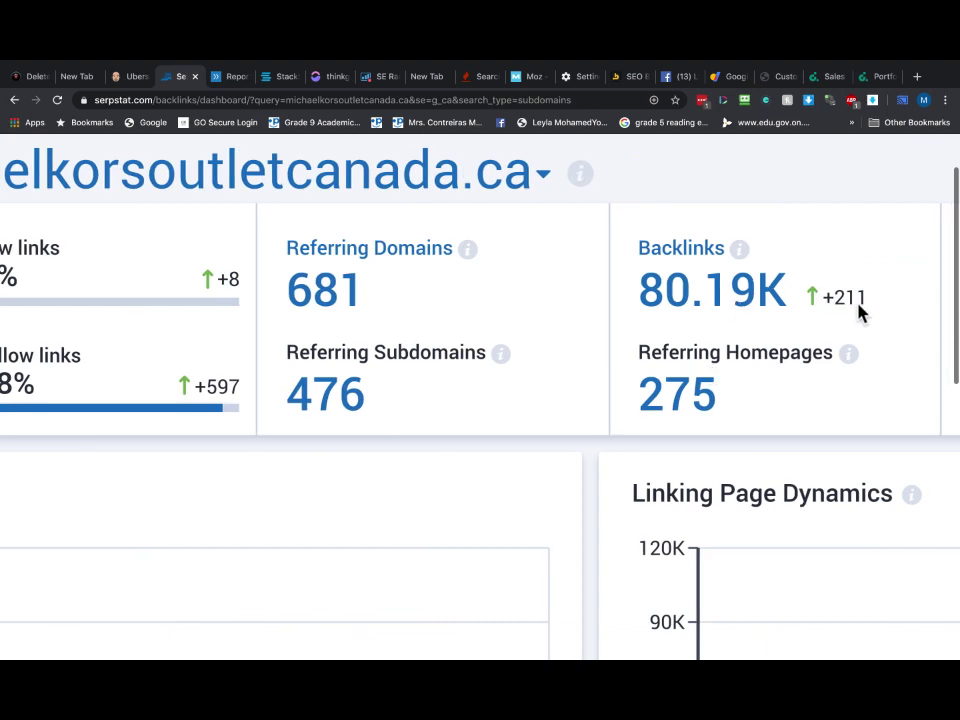
{"action": "scroll", "coordinate": [857, 313], "scroll_direction": "right", "scroll_amount": 3}
{"action": "scroll", "coordinate": [857, 313], "scroll_direction": "right", "scroll_amount": 3}
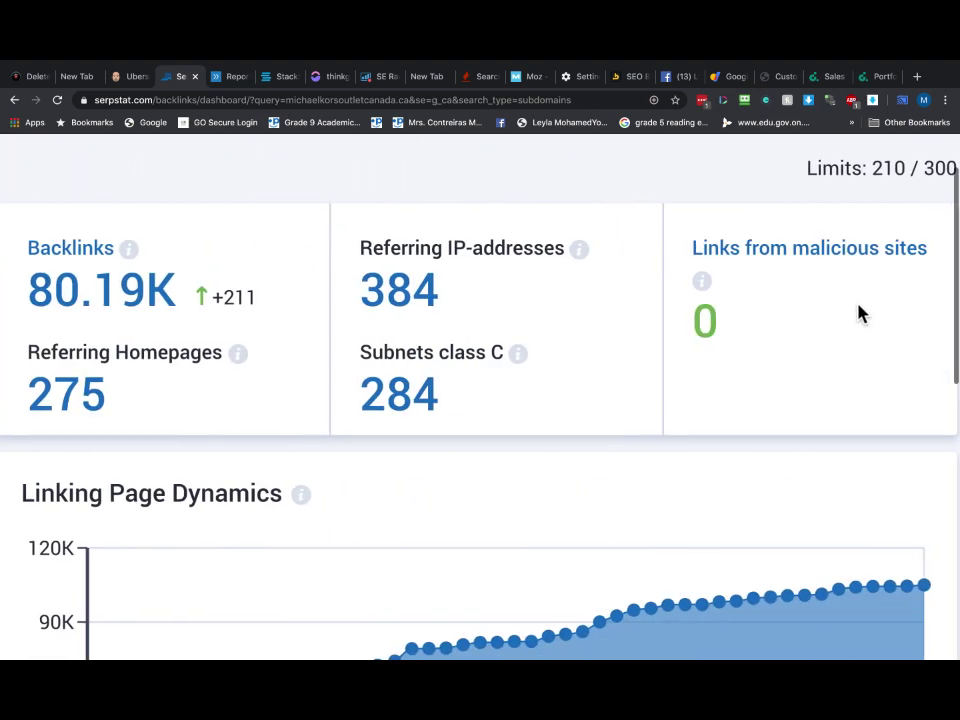
{"action": "scroll", "coordinate": [857, 313], "scroll_direction": "down", "scroll_amount": 5}
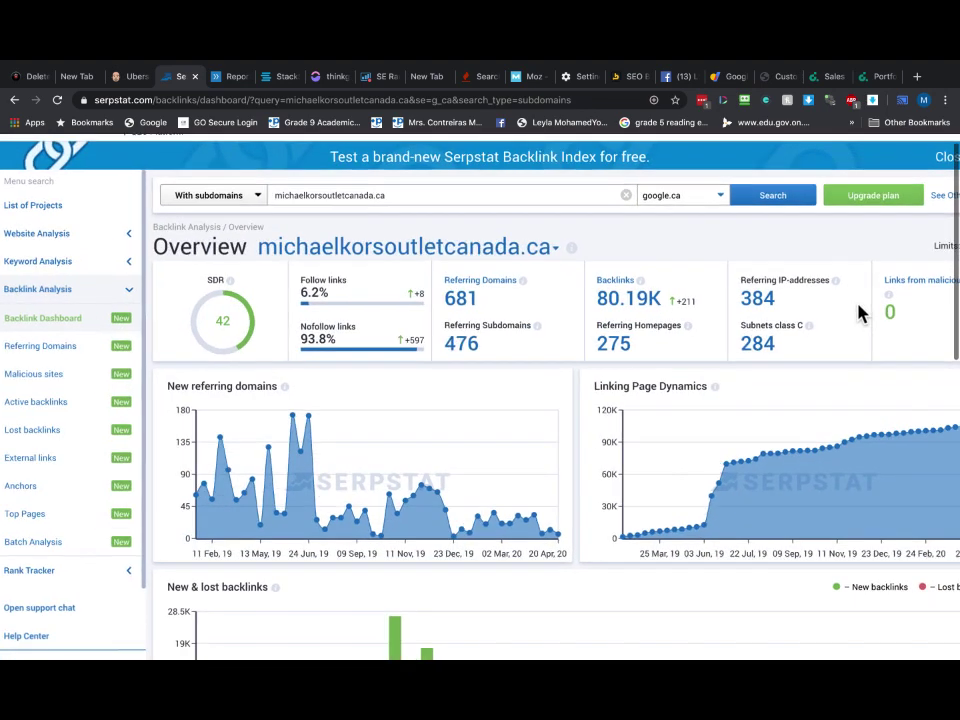
{"action": "scroll", "coordinate": [857, 313], "scroll_direction": "up", "scroll_amount": 2}
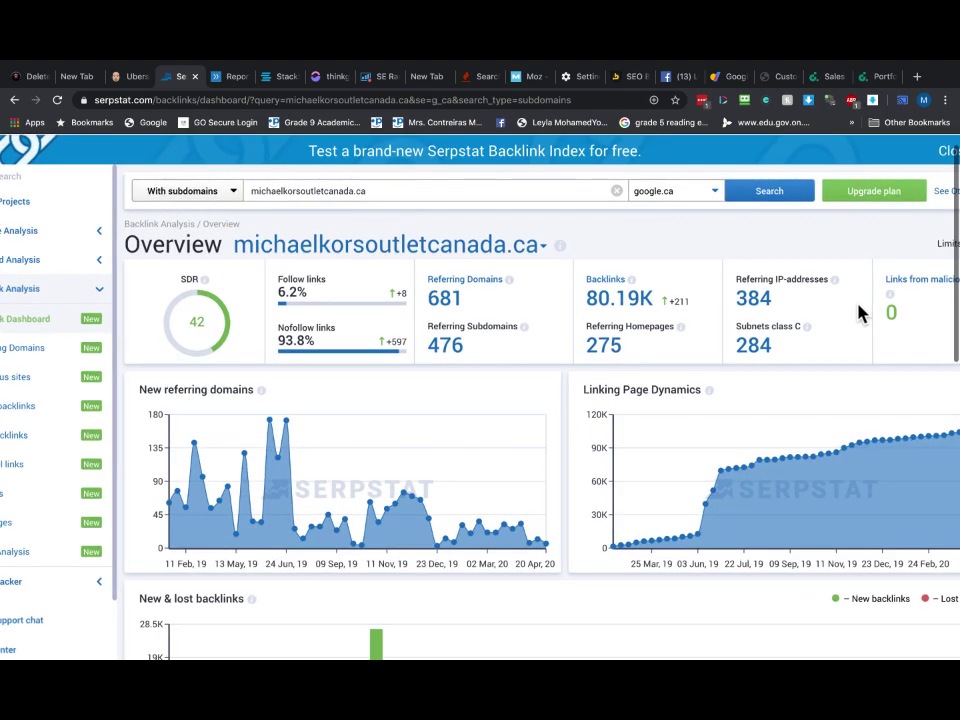
{"action": "scroll", "coordinate": [857, 313], "scroll_direction": "up", "scroll_amount": 1}
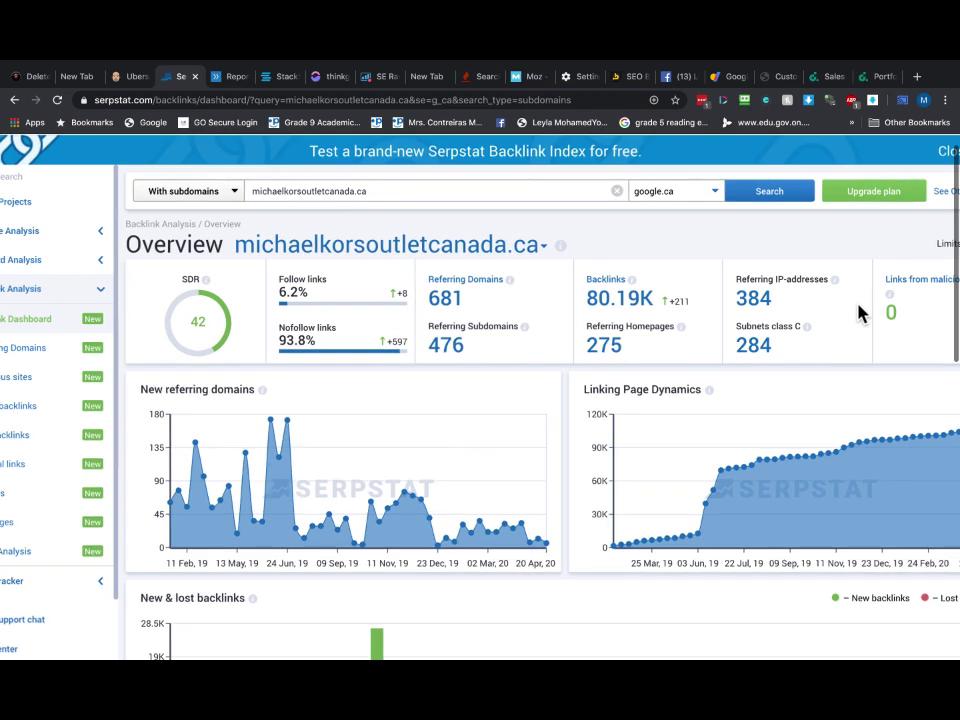
{"action": "scroll", "coordinate": [857, 313], "scroll_direction": "down", "scroll_amount": 1}
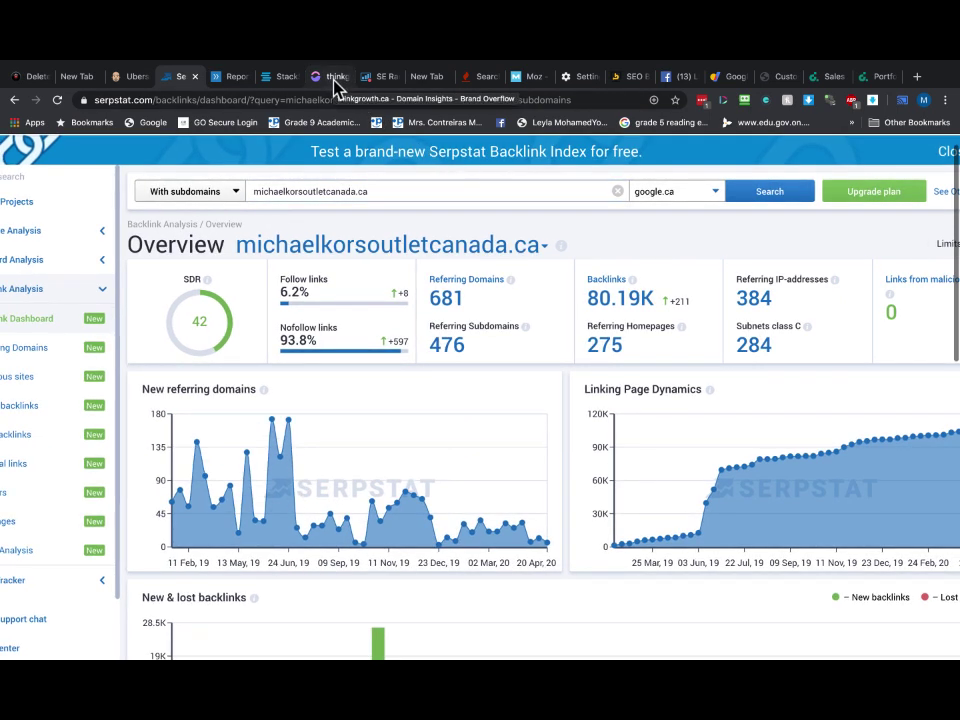
{"action": "mouse_move", "coordinate": [727, 670]}
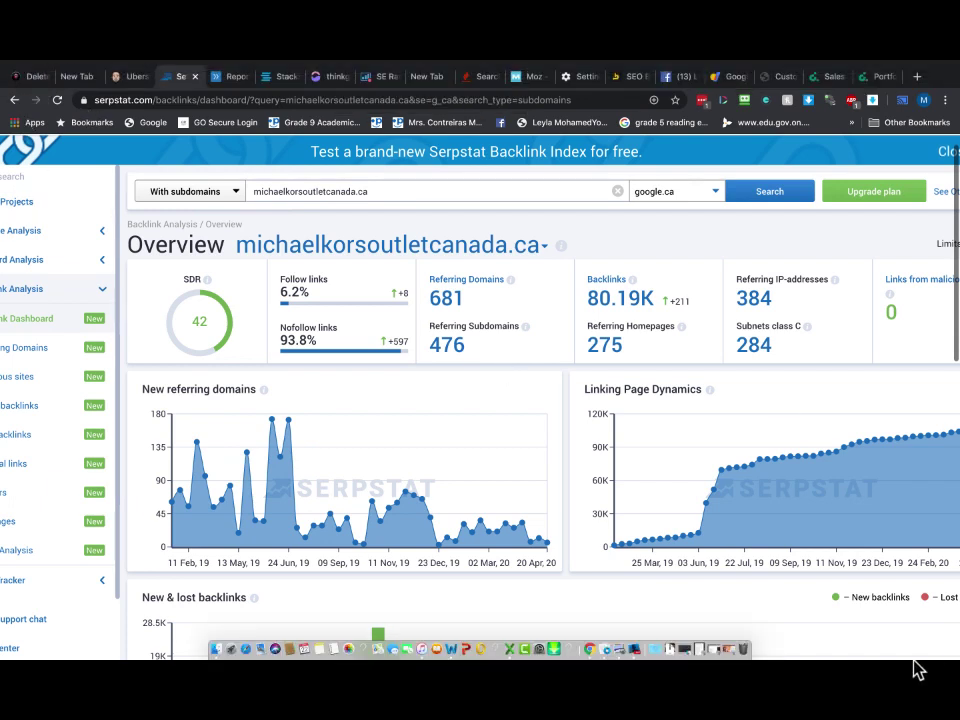
{"action": "mouse_move", "coordinate": [150, 68]}
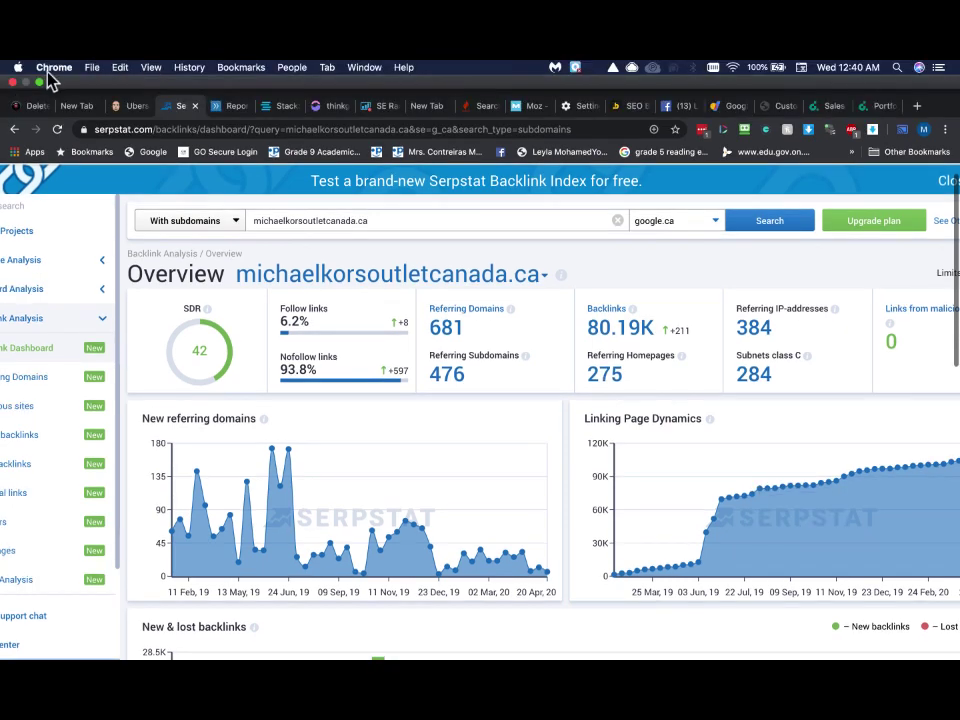
{"action": "left_click", "coordinate": [40, 80]}
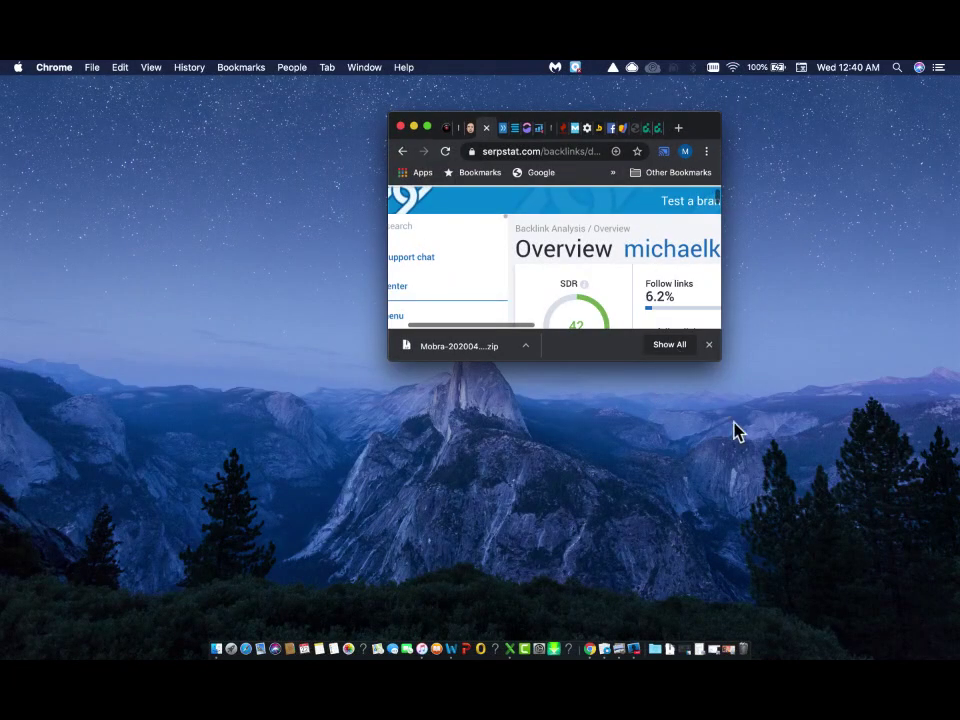
{"action": "left_click", "coordinate": [164, 592]}
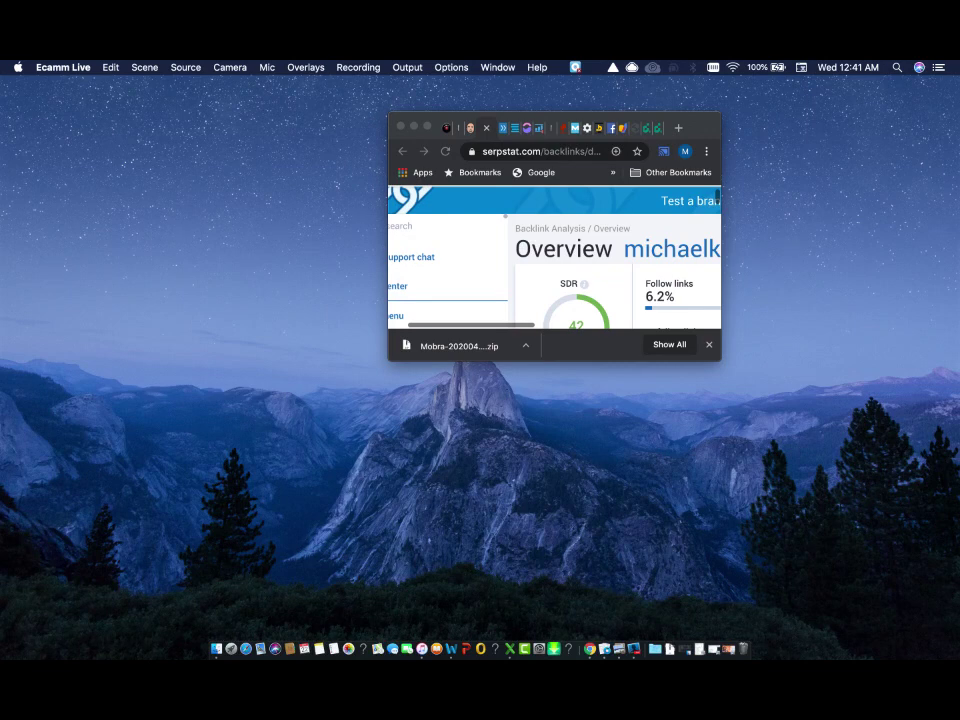
{"action": "left_click", "coordinate": [590, 648]}
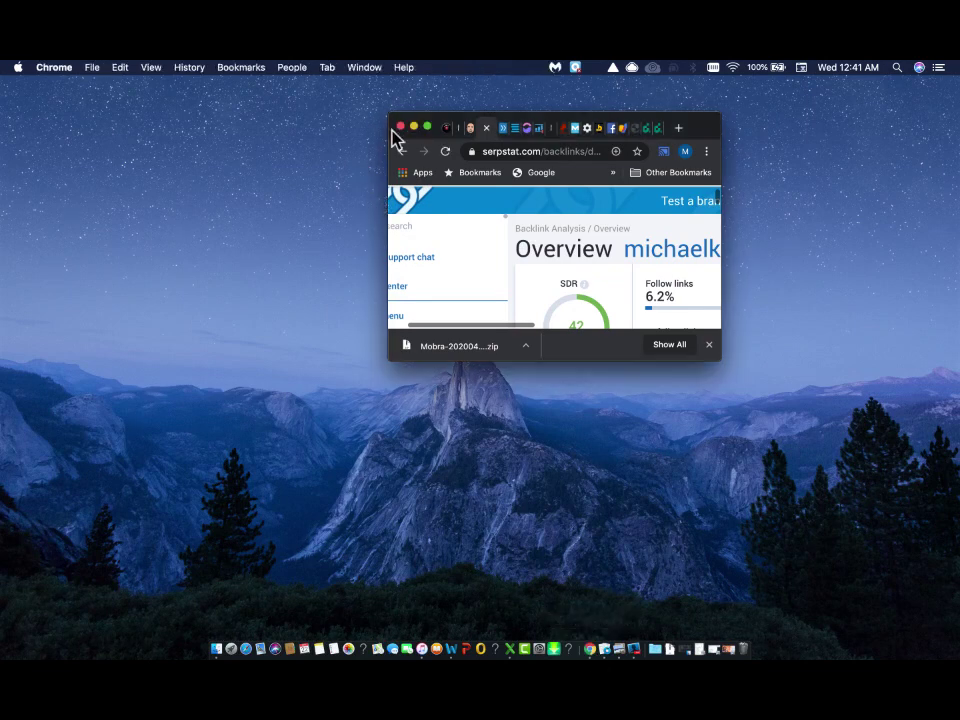
{"action": "left_click", "coordinate": [428, 128]}
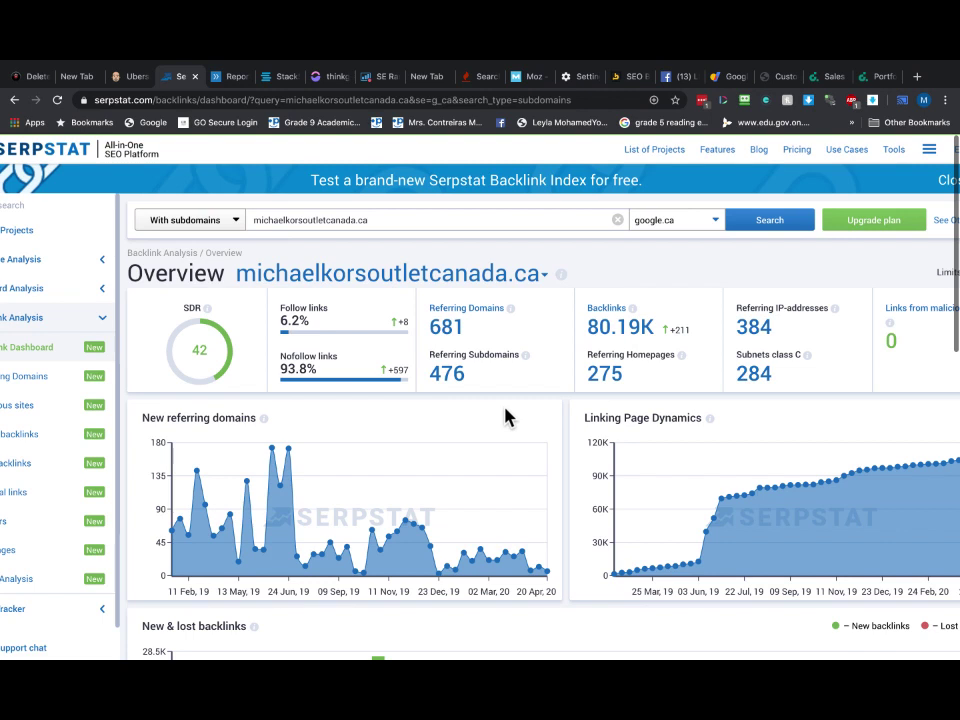
Switch to DAN.com and look over the Renting list in the sales activity.
{"action": "left_click", "coordinate": [831, 77]}
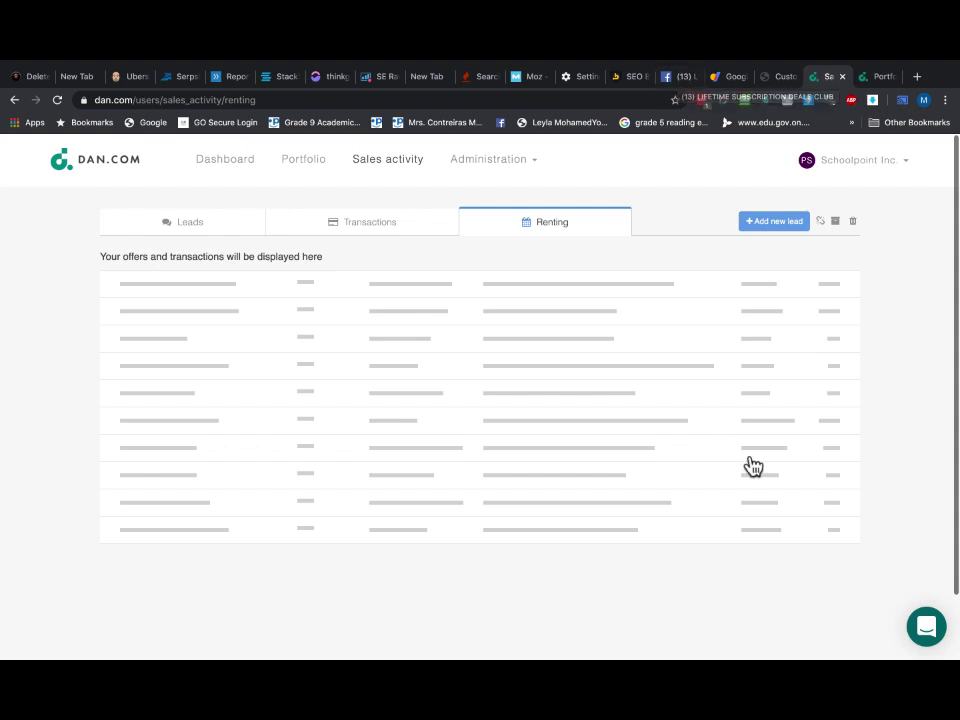
{"action": "scroll", "coordinate": [745, 420], "scroll_direction": "down", "scroll_amount": 2}
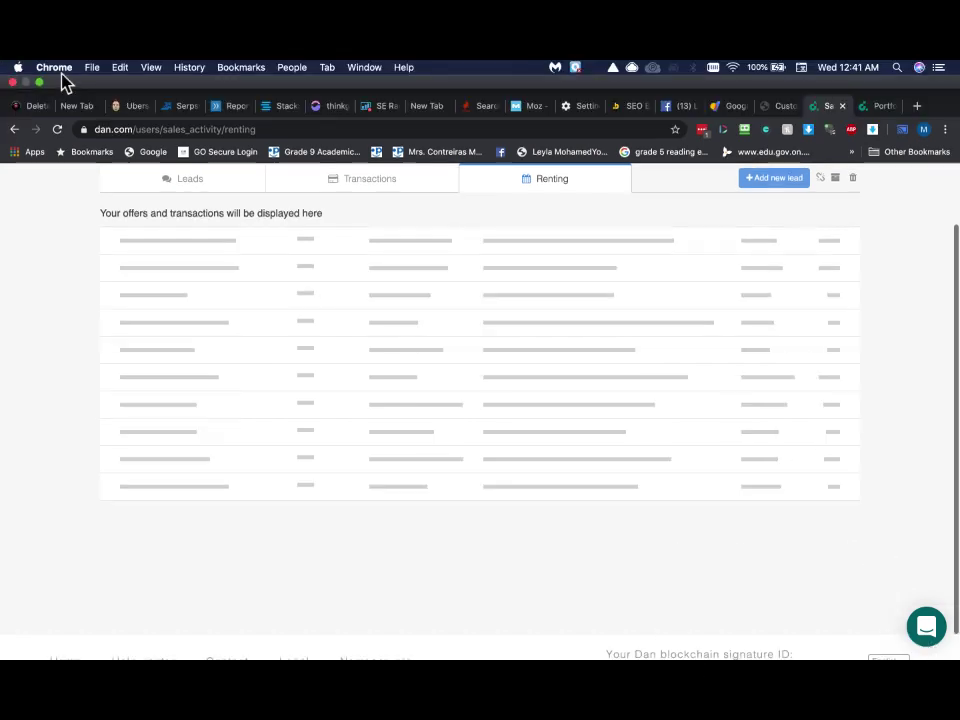
{"action": "left_click", "coordinate": [41, 87]}
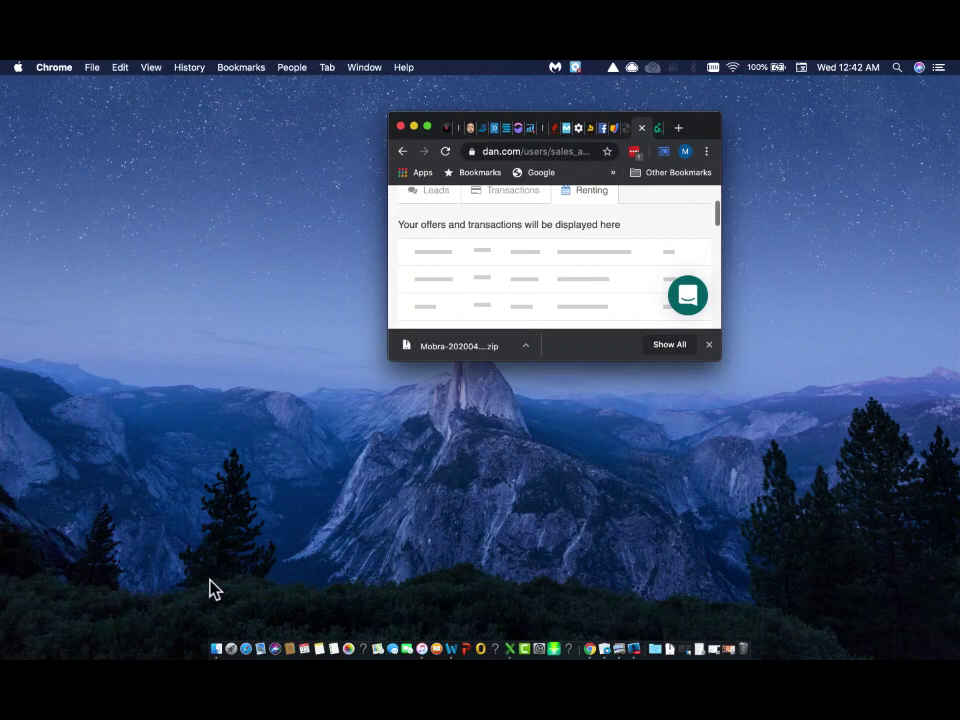
{"action": "left_click", "coordinate": [210, 580]}
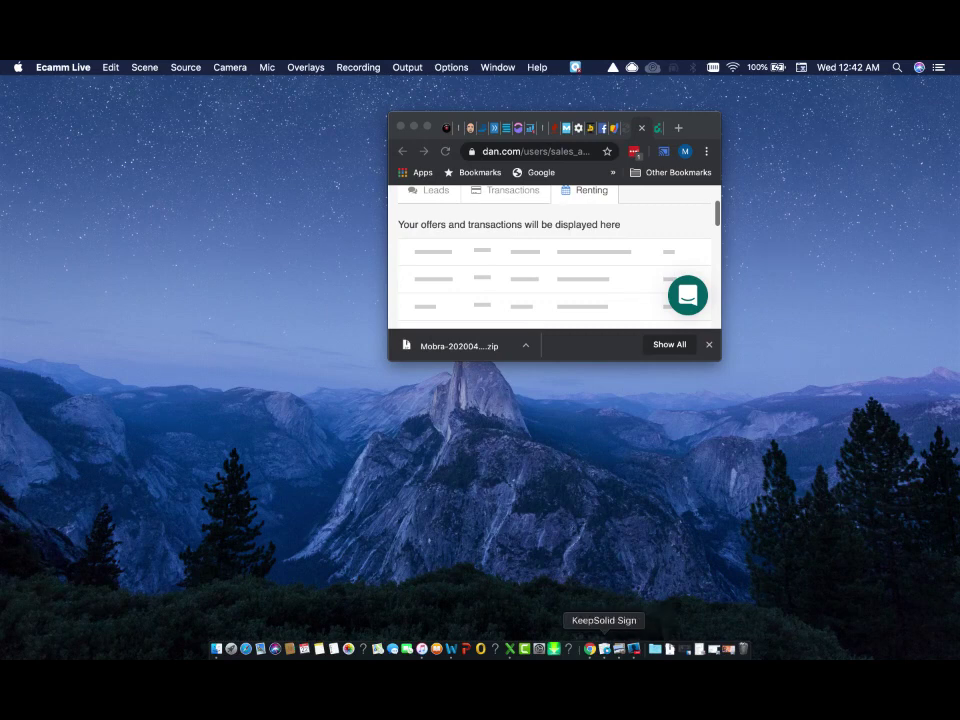
{"action": "left_click", "coordinate": [590, 649]}
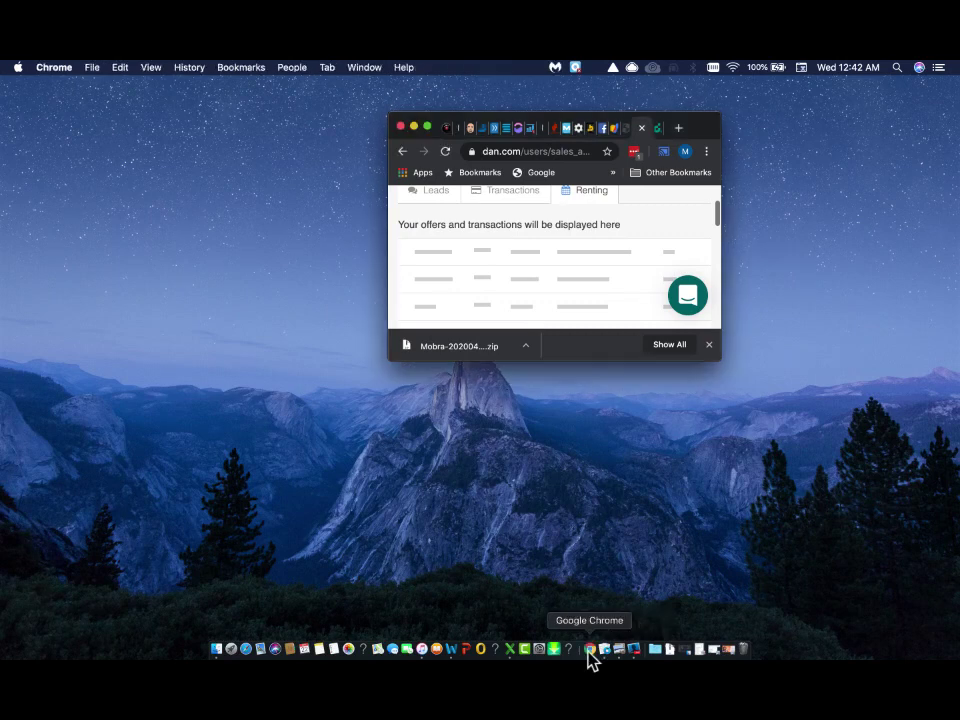
{"action": "left_click", "coordinate": [427, 128]}
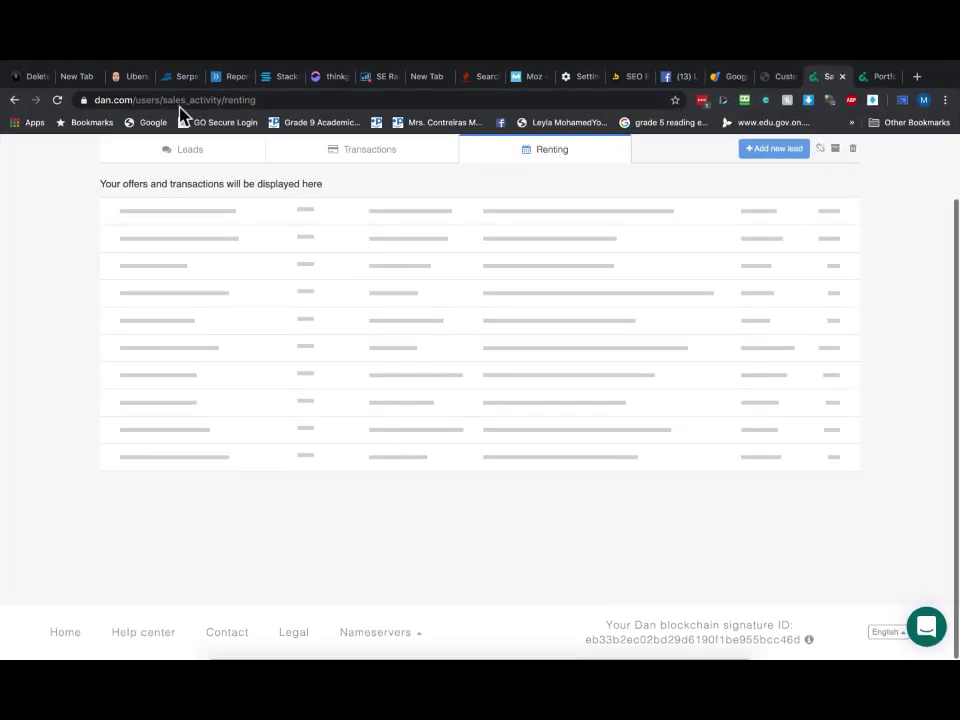
Switch to ExpiredDomains.net and examine the deleted .ca domains, comparing their backlinks, domain popularity and dates for another candidate.
{"action": "left_click", "coordinate": [30, 78]}
{"action": "scroll", "coordinate": [133, 381], "scroll_direction": "down", "scroll_amount": 1}
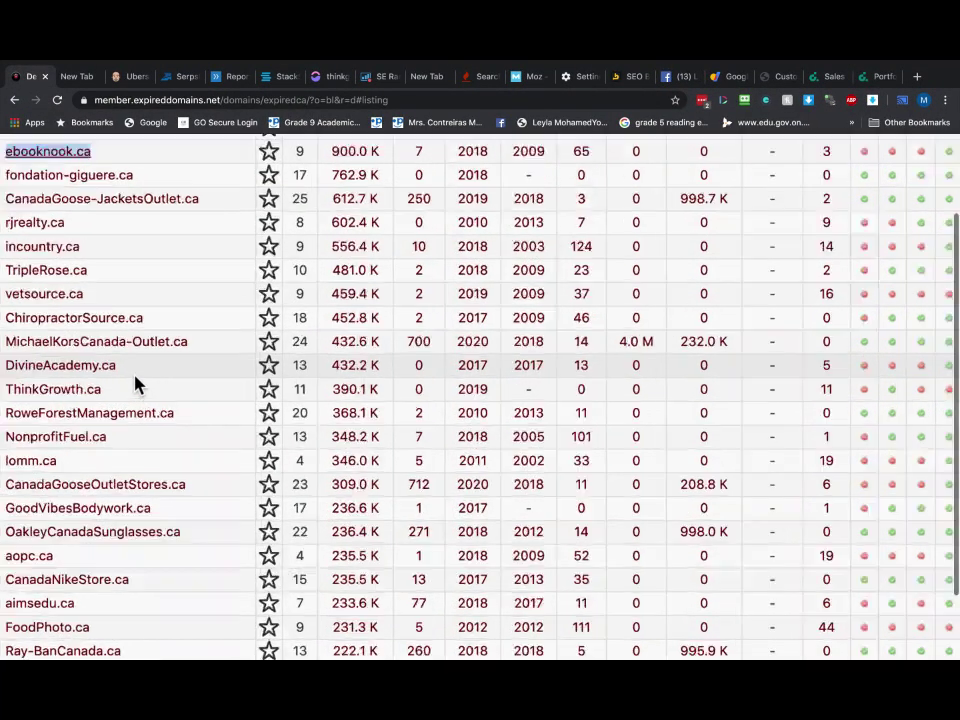
{"action": "scroll", "coordinate": [133, 386], "scroll_direction": "up", "scroll_amount": 2}
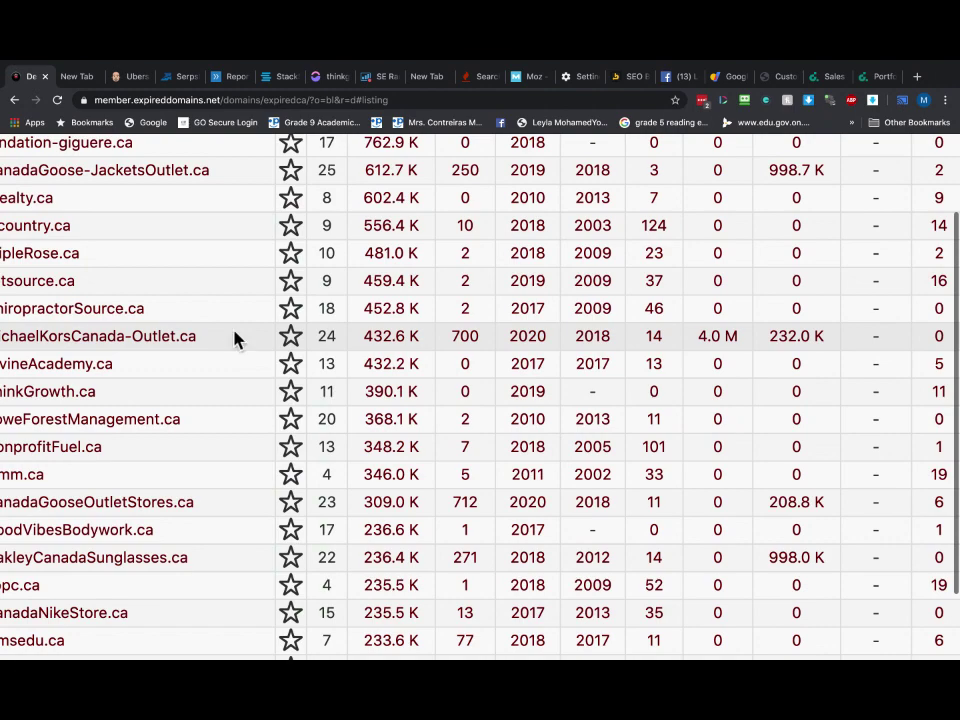
{"action": "scroll", "coordinate": [234, 340], "scroll_direction": "down", "scroll_amount": 2}
{"action": "scroll", "coordinate": [228, 237], "scroll_direction": "up", "scroll_amount": 2}
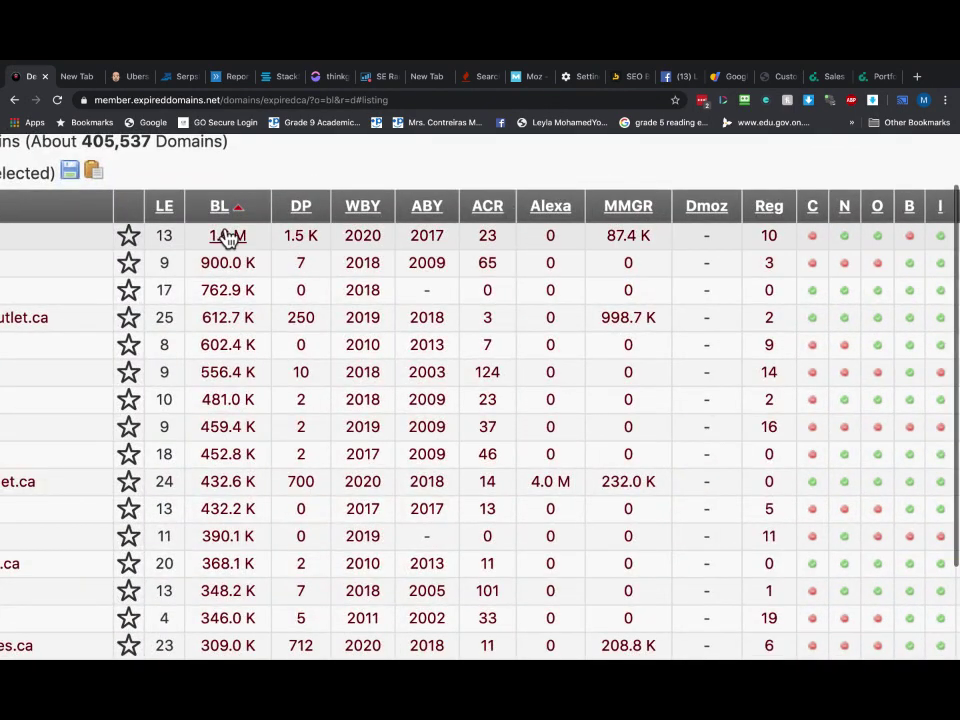
{"action": "scroll", "coordinate": [366, 497], "scroll_direction": "down", "scroll_amount": 2}
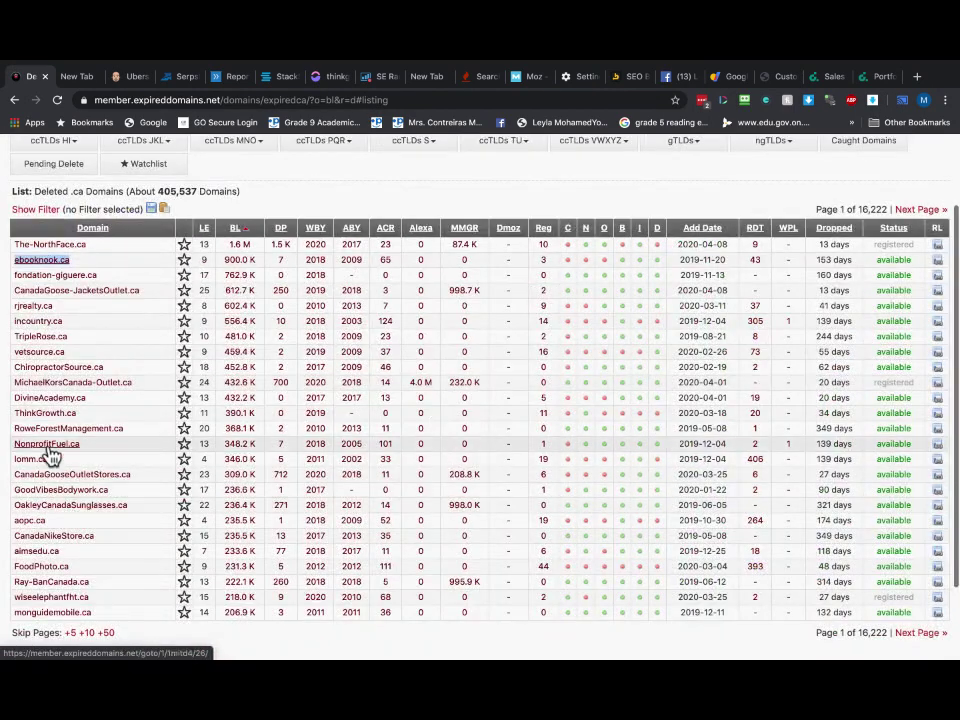
{"action": "scroll", "coordinate": [70, 435], "scroll_direction": "up", "scroll_amount": 2}
{"action": "scroll", "coordinate": [219, 446], "scroll_direction": "down", "scroll_amount": 2}
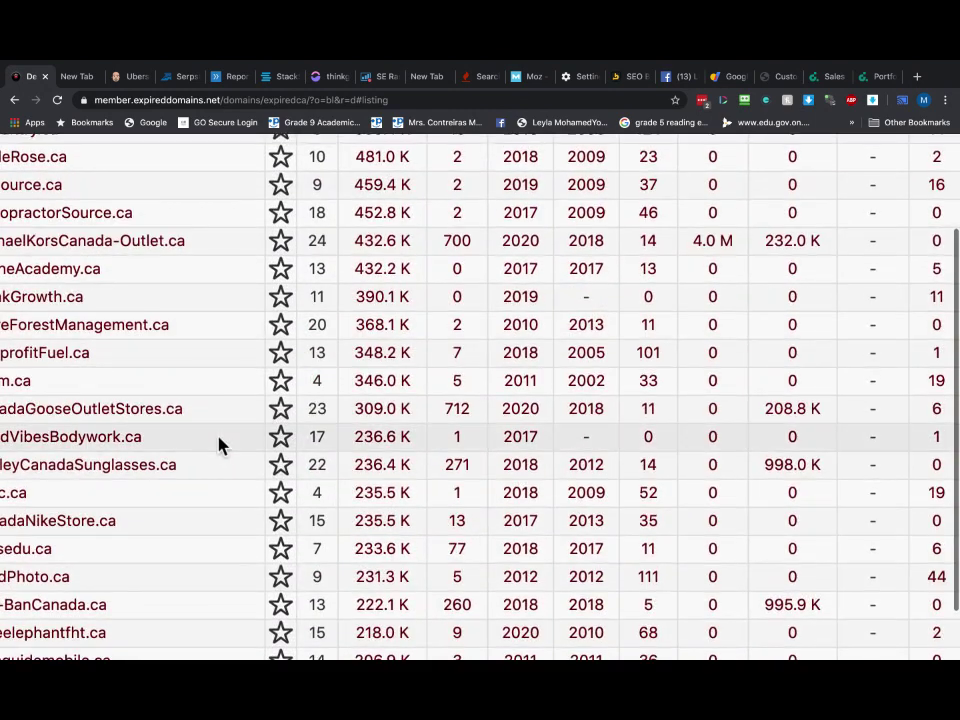
{"action": "scroll", "coordinate": [219, 446], "scroll_direction": "down", "scroll_amount": 2}
{"action": "scroll", "coordinate": [150, 407], "scroll_direction": "up", "scroll_amount": 2}
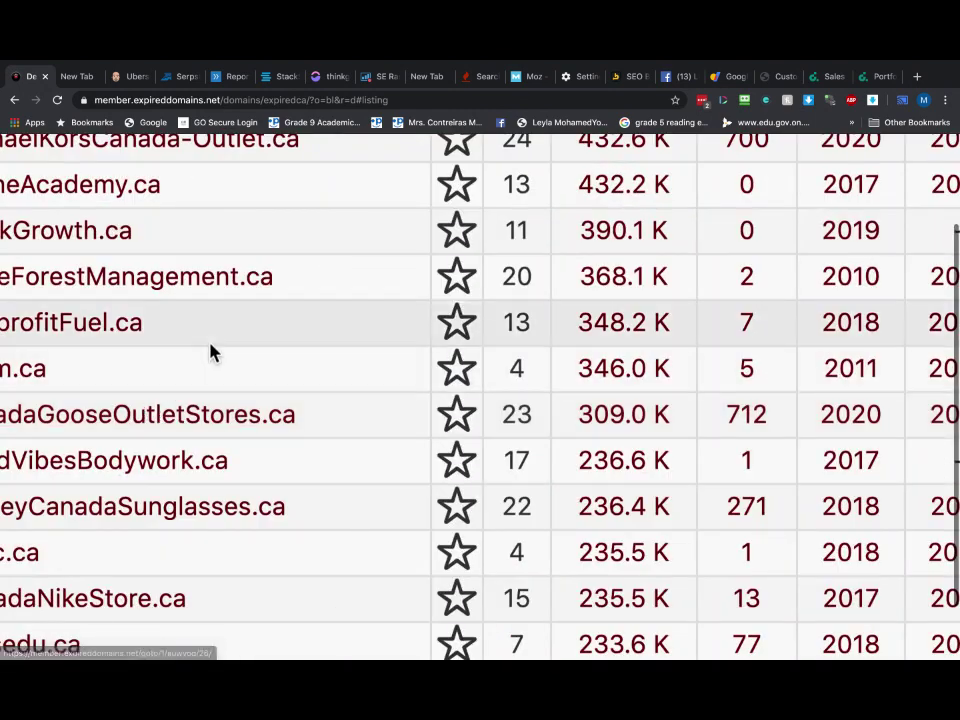
{"action": "scroll", "coordinate": [210, 352], "scroll_direction": "left", "scroll_amount": 2}
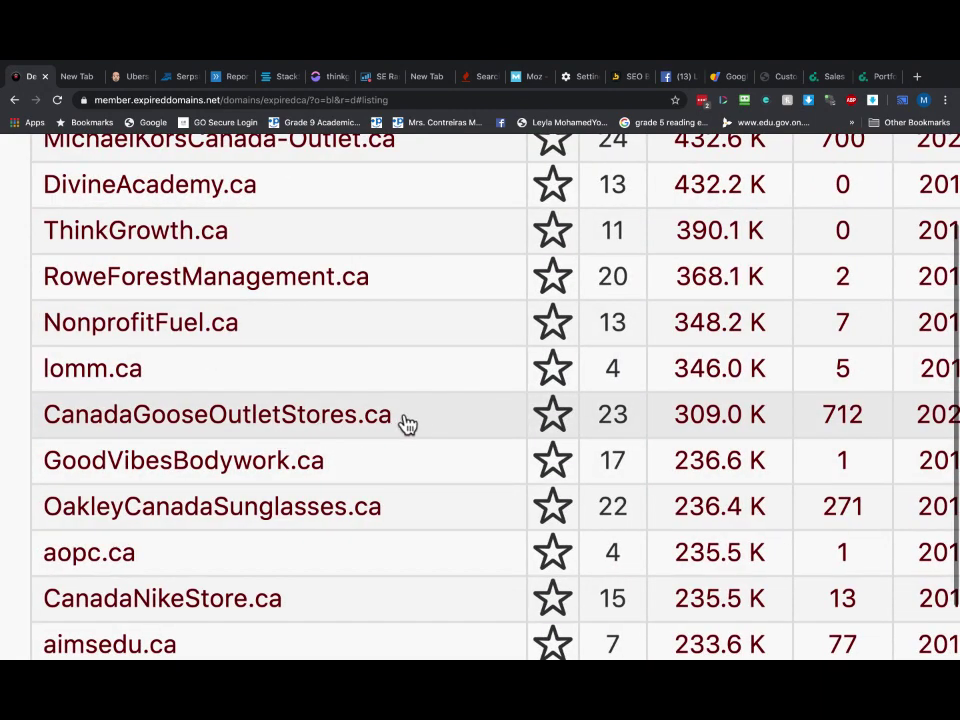
Copy the domain name CanadaGooseOutletStores.ca from the deleted .ca domains list.
{"action": "left_click_drag", "start_coordinate": [407, 424], "coordinate": [44, 414]}
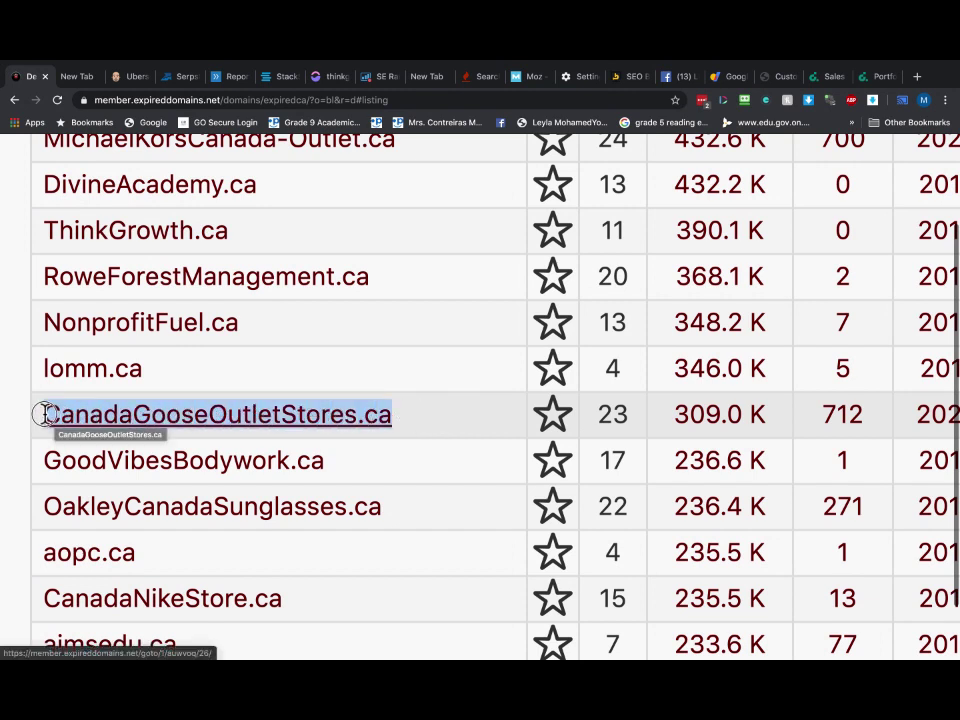
{"action": "right_click", "coordinate": [306, 415]}
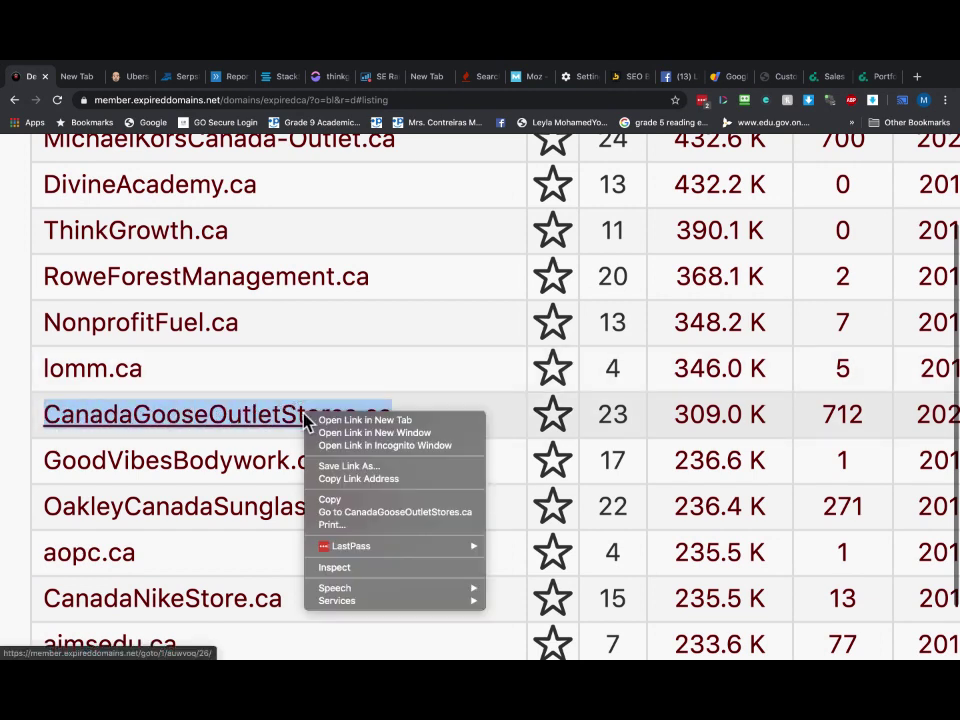
{"action": "left_click", "coordinate": [351, 500]}
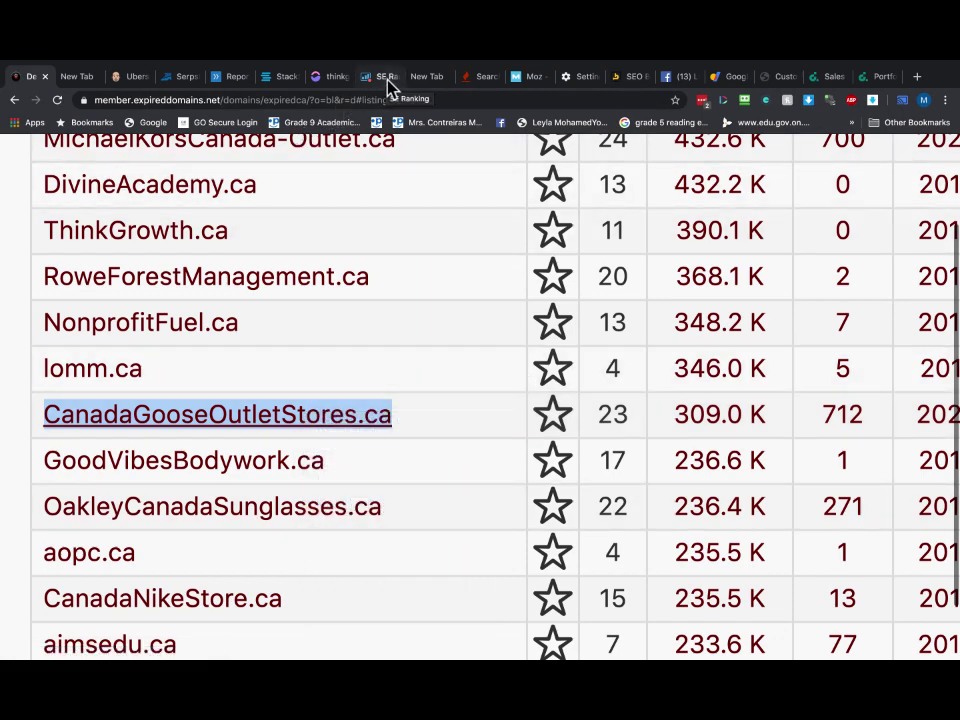
Switch to Serpstat and run the backlink analysis for CanadaGooseOutletStores.ca with google.ca as the search engine.
{"action": "left_click", "coordinate": [182, 79]}
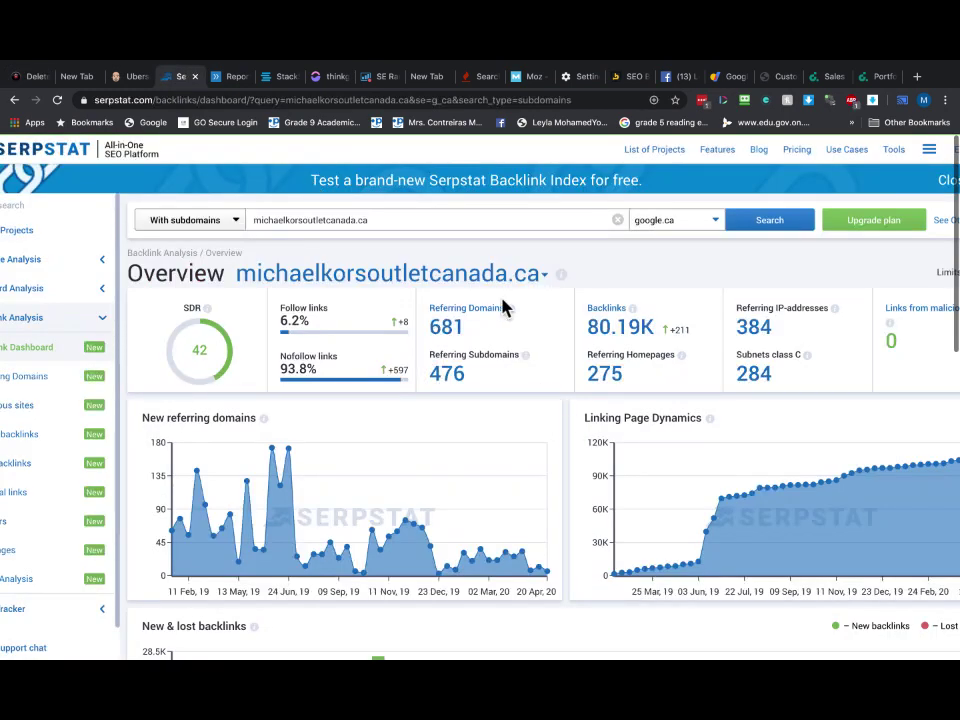
{"action": "triple_click", "coordinate": [401, 221]}
{"action": "key", "text": "BackSpace"}
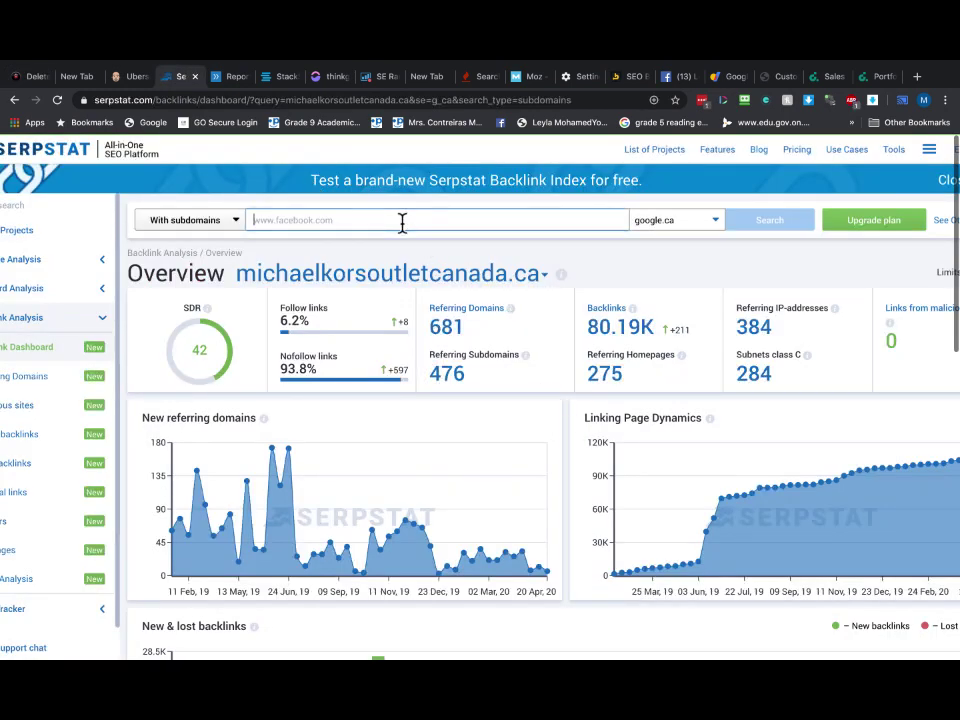
{"action": "key", "text": "ctrl+v"}
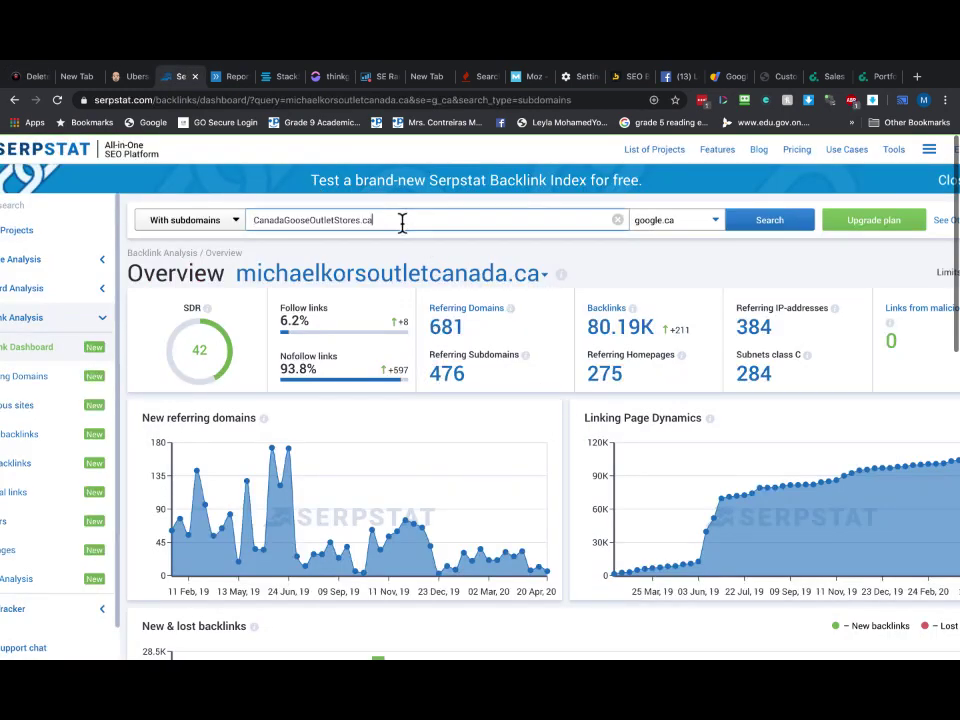
{"action": "left_click", "coordinate": [770, 221]}
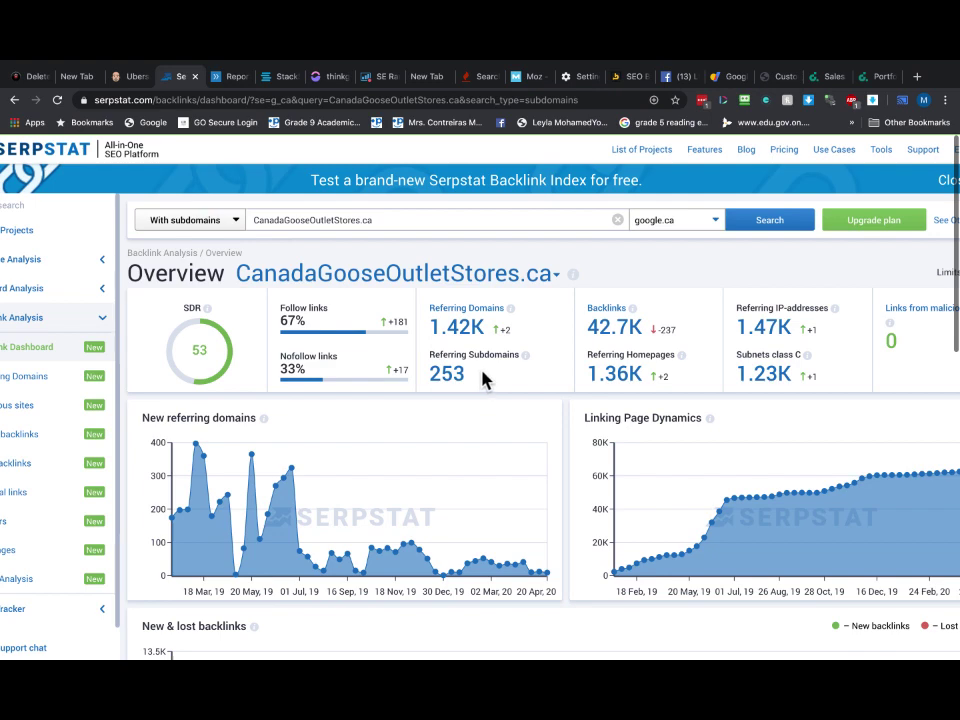
Examine the referring domains, backlinks, SDR and follow links in the CanadaGooseOutletStores.ca backlink overview.
{"action": "scroll", "coordinate": [482, 378], "scroll_direction": "up", "scroll_amount": 3}
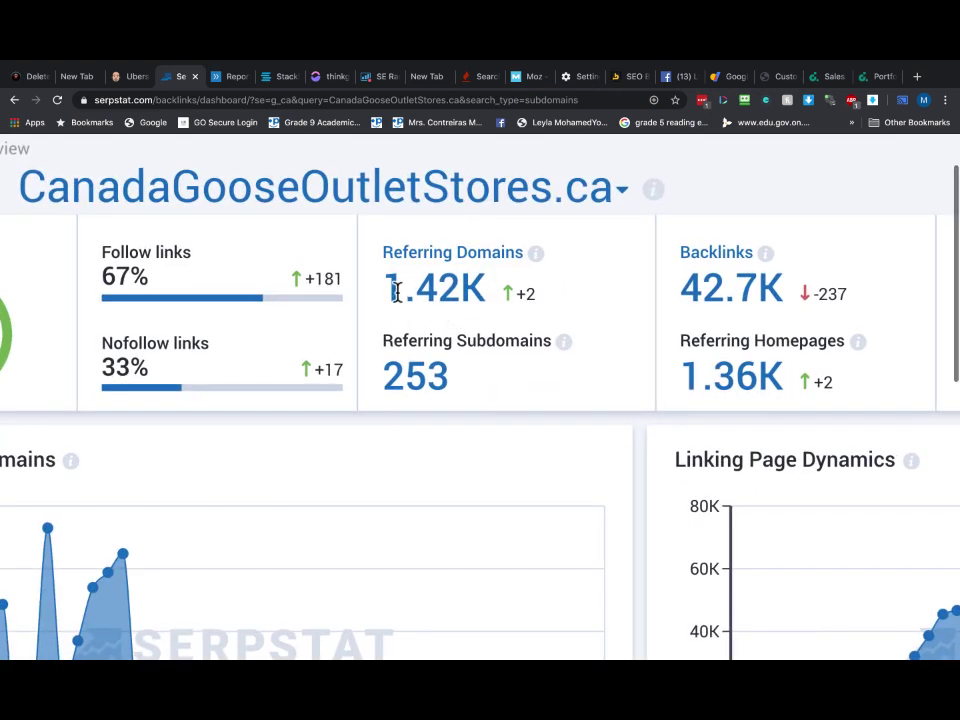
{"action": "left_click_drag", "start_coordinate": [388, 289], "coordinate": [546, 286]}
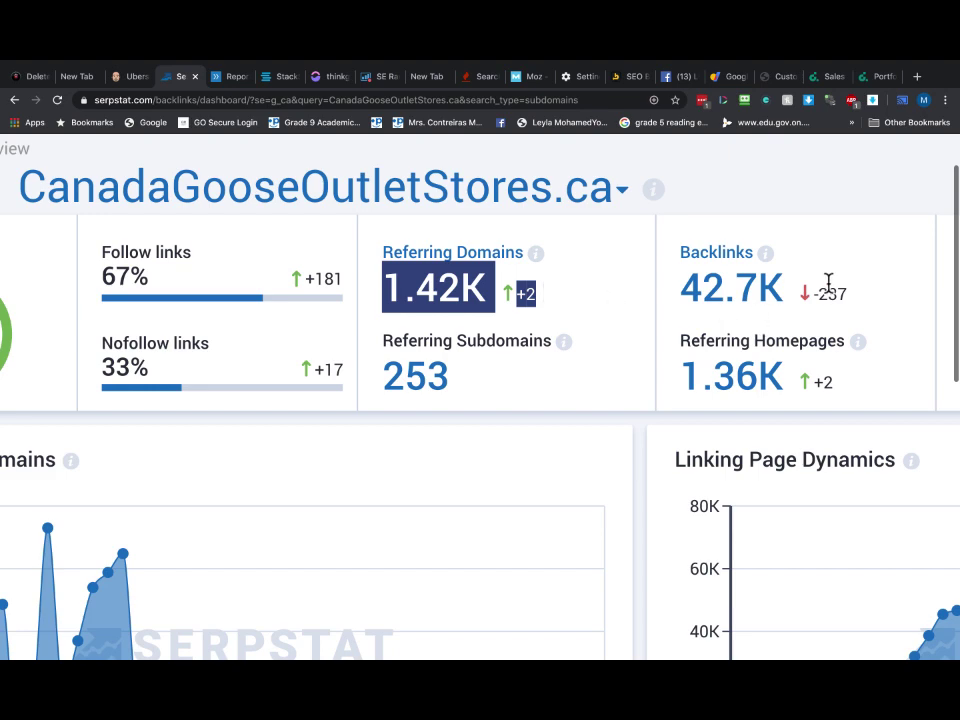
{"action": "left_click_drag", "start_coordinate": [828, 283], "coordinate": [690, 280]}
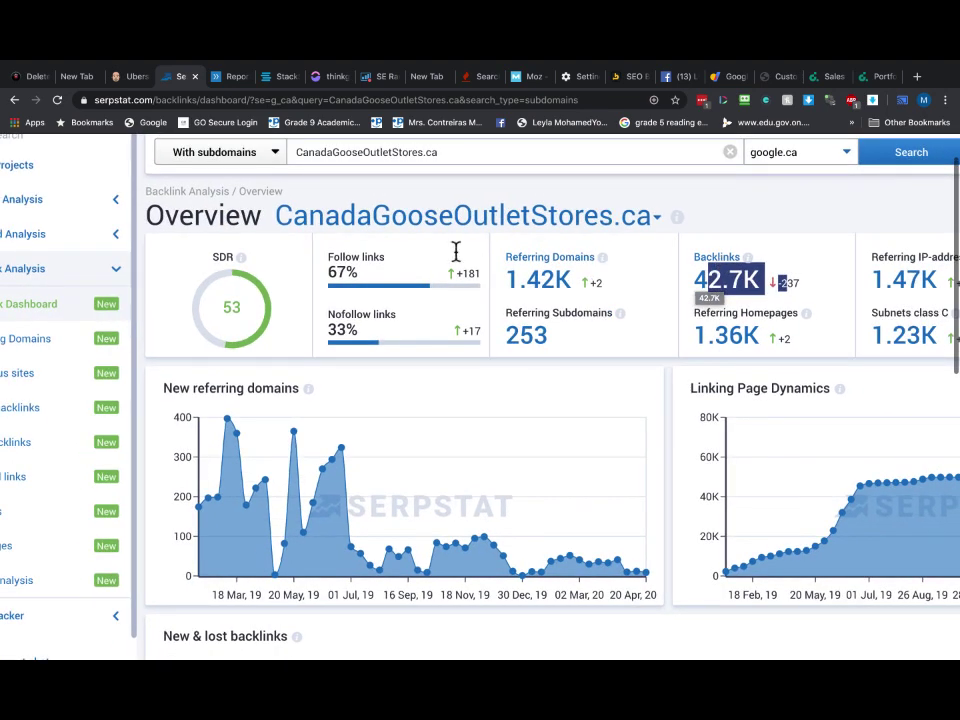
{"action": "scroll", "coordinate": [265, 289], "scroll_direction": "up", "scroll_amount": 5}
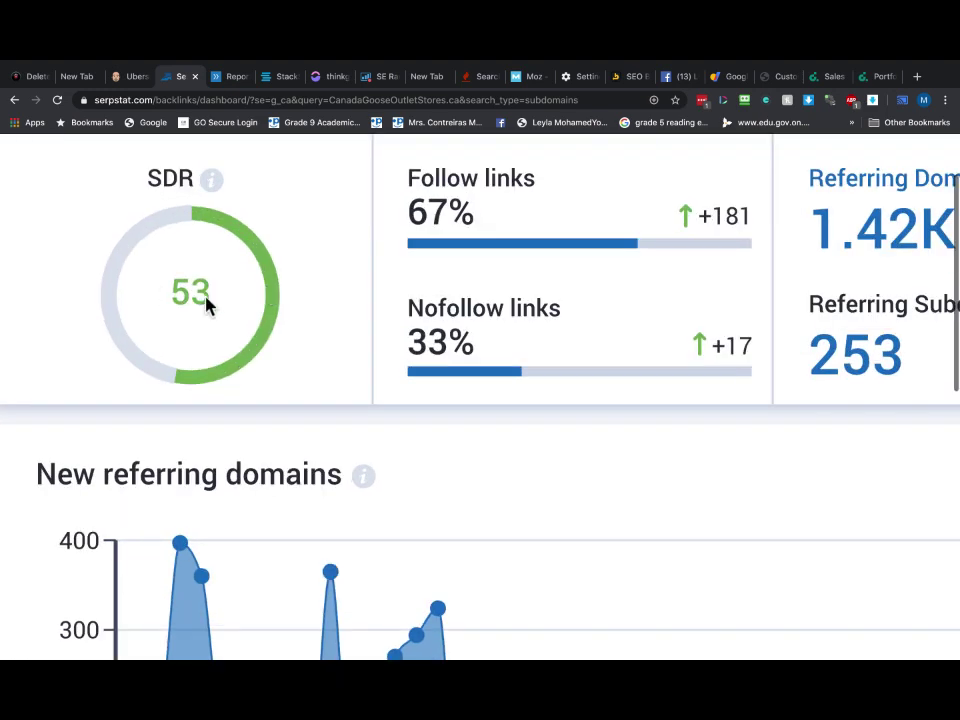
{"action": "scroll", "coordinate": [546, 373], "scroll_direction": "down", "scroll_amount": 5}
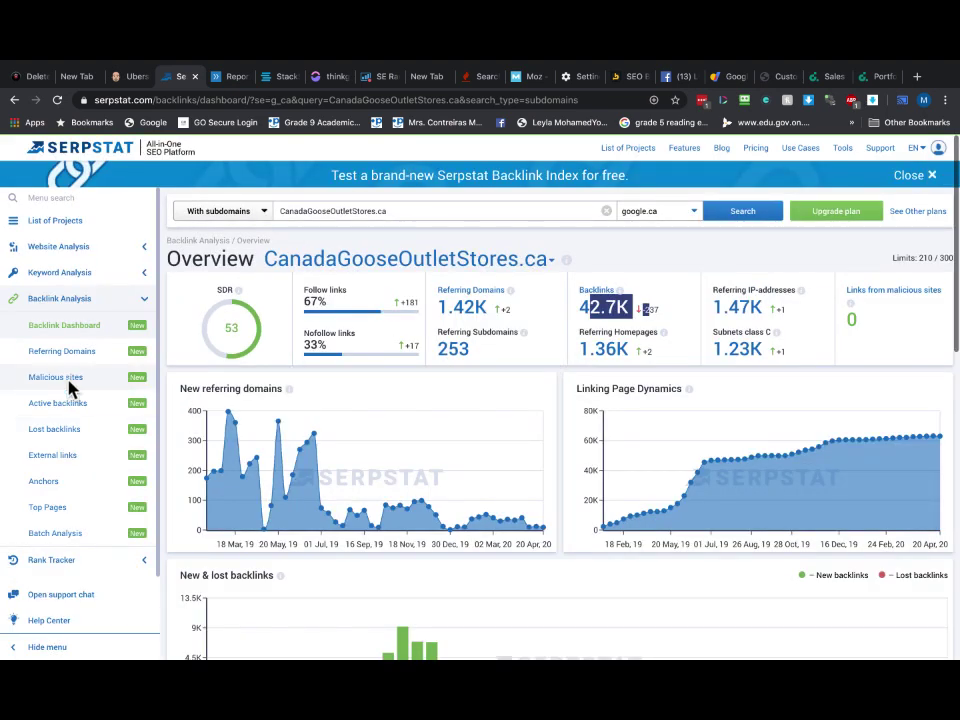
{"action": "scroll", "coordinate": [73, 386], "scroll_direction": "up", "scroll_amount": 5}
{"action": "scroll", "coordinate": [422, 444], "scroll_direction": "down", "scroll_amount": 5}
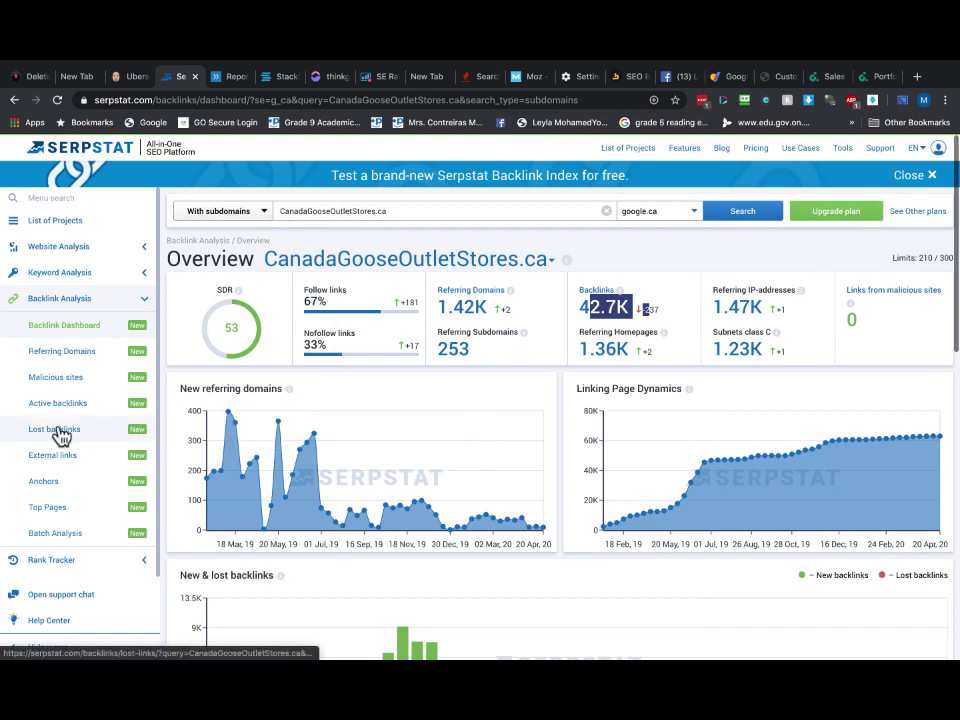
Open the Anchors report for CanadaGooseOutletStores.ca and examine the anchor texts with their referring domains.
{"action": "scroll", "coordinate": [60, 432], "scroll_direction": "up", "scroll_amount": 5}
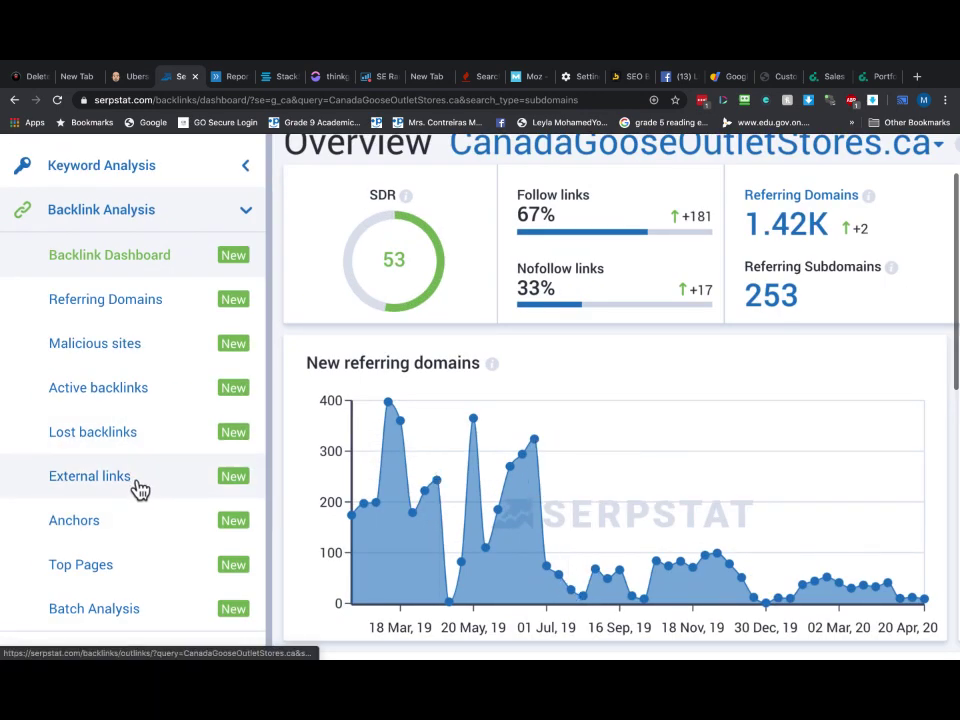
{"action": "left_click", "coordinate": [138, 527]}
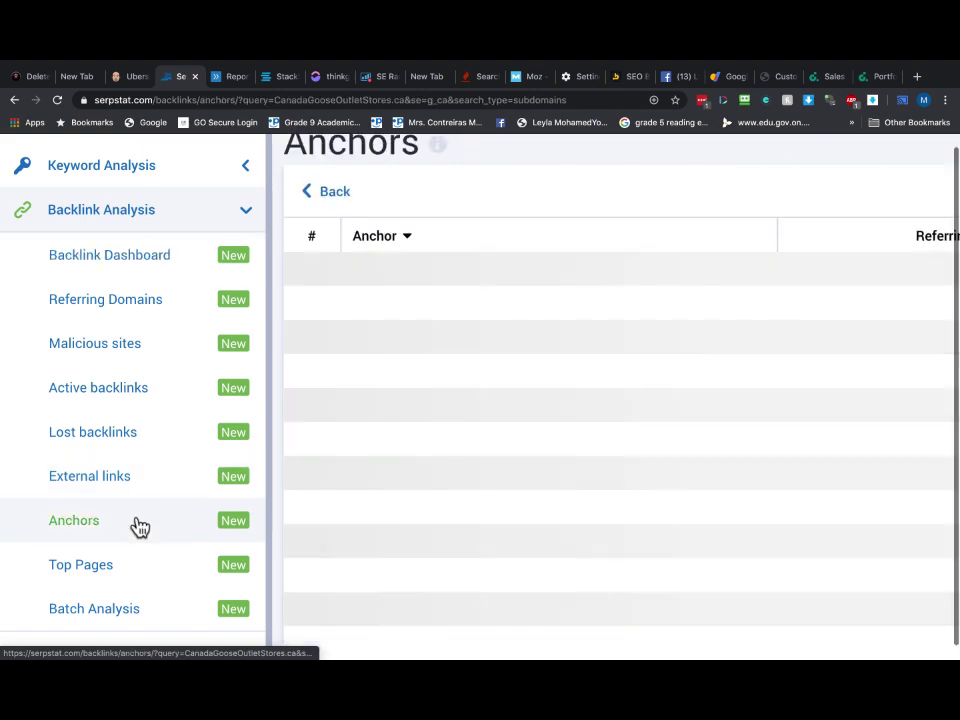
{"action": "scroll", "coordinate": [607, 337], "scroll_direction": "up", "scroll_amount": 5}
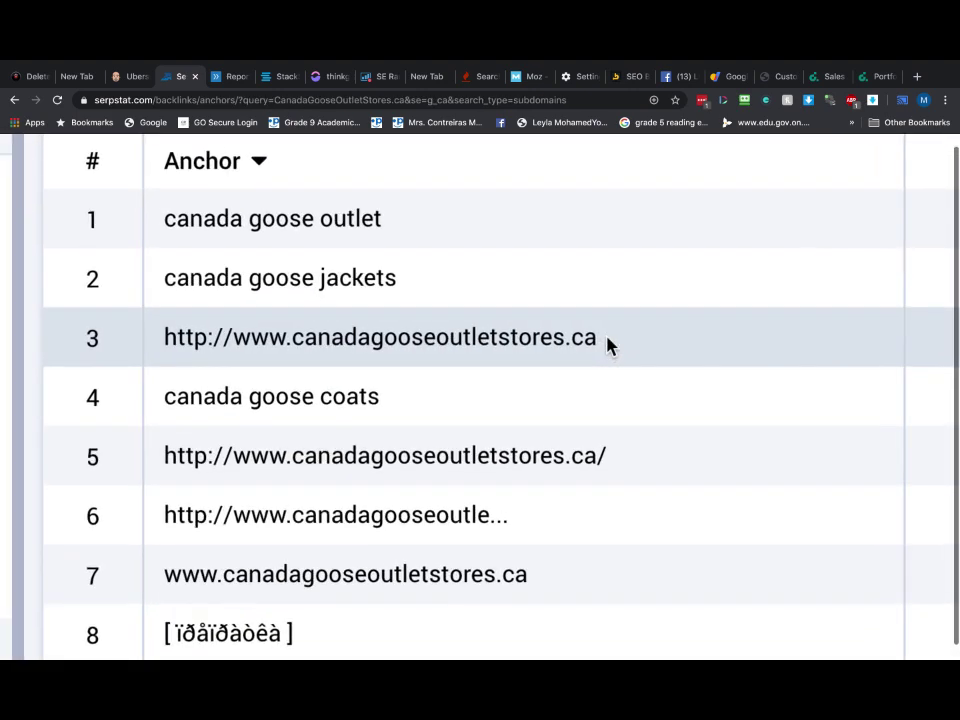
{"action": "scroll", "coordinate": [606, 333], "scroll_direction": "down", "scroll_amount": 1}
{"action": "scroll", "coordinate": [607, 340], "scroll_direction": "up", "scroll_amount": 1}
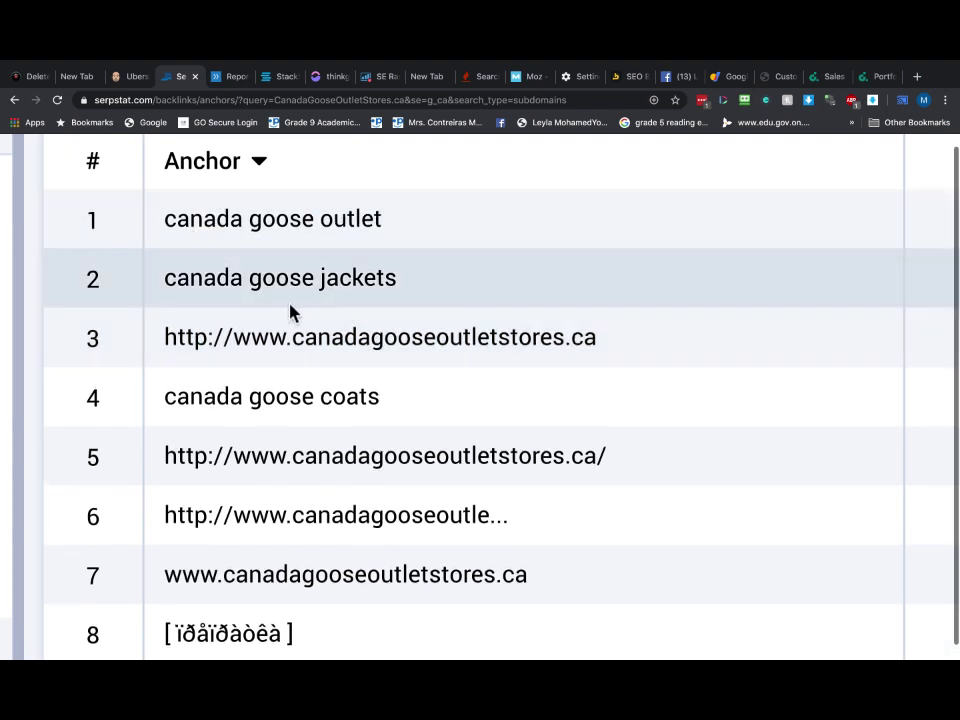
{"action": "scroll", "coordinate": [531, 294], "scroll_direction": "right", "scroll_amount": 5}
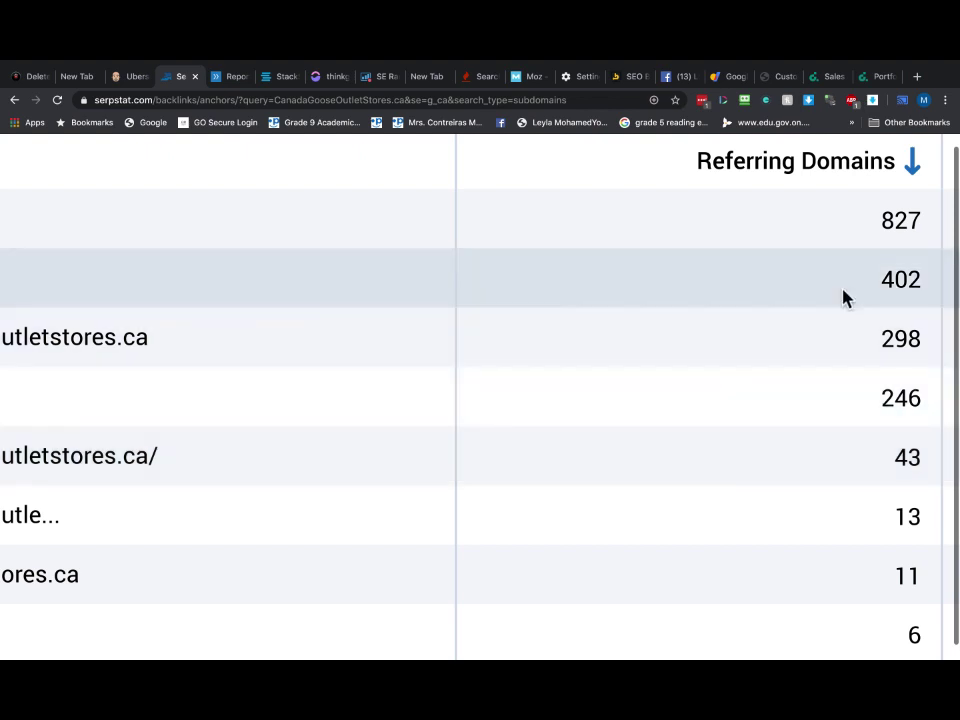
{"action": "key", "text": "super+minus"}
{"action": "key", "text": "super+minus"}
{"action": "key", "text": "super+minus"}
{"action": "key", "text": "super+minus"}
{"action": "key", "text": "super+minus"}
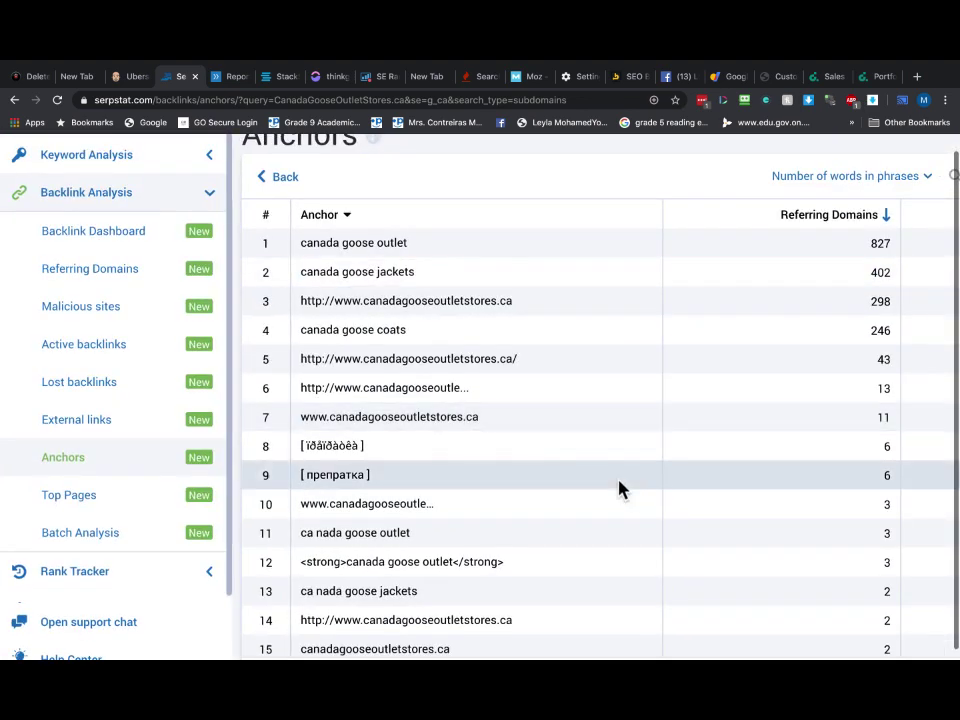
{"action": "scroll", "coordinate": [619, 488], "scroll_direction": "down", "scroll_amount": 3}
{"action": "scroll", "coordinate": [510, 504], "scroll_direction": "down", "scroll_amount": 2}
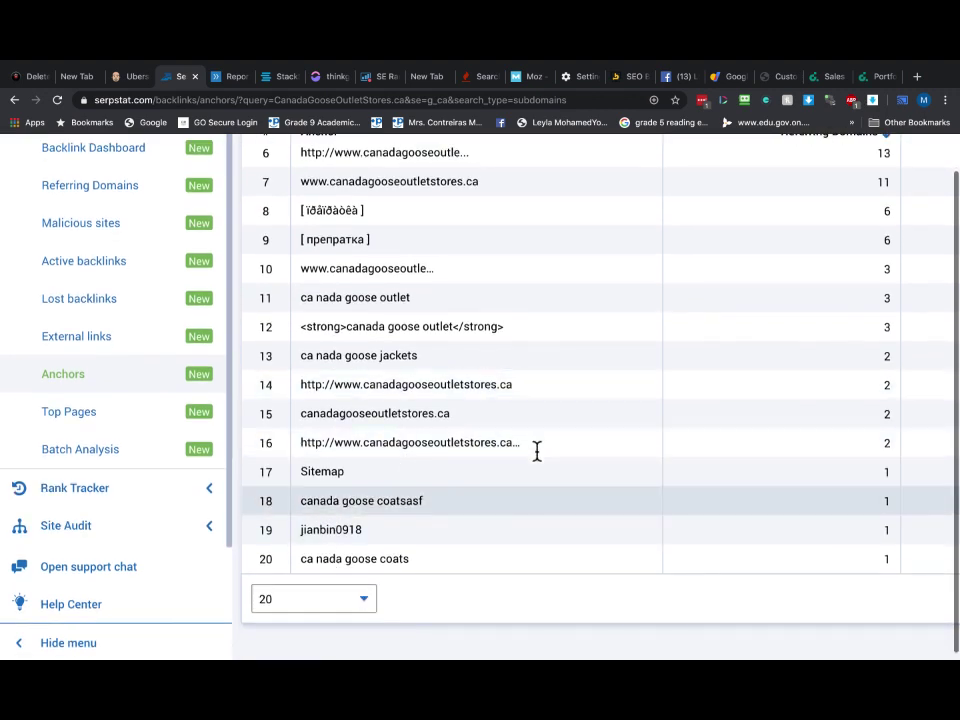
{"action": "scroll", "coordinate": [508, 327], "scroll_direction": "up", "scroll_amount": 2}
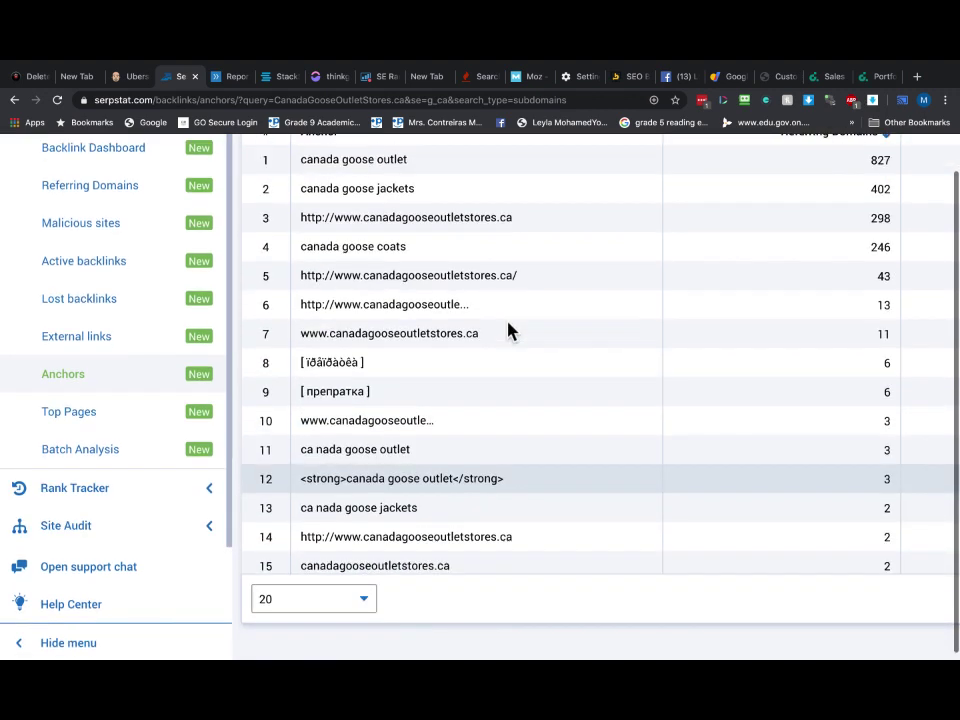
Switch to Google Domains and search for CanadaGooseOutletStores.ca in place of ebooknook.ca.
{"action": "left_click", "coordinate": [729, 78]}
{"action": "key", "text": "ctrl+minus"}
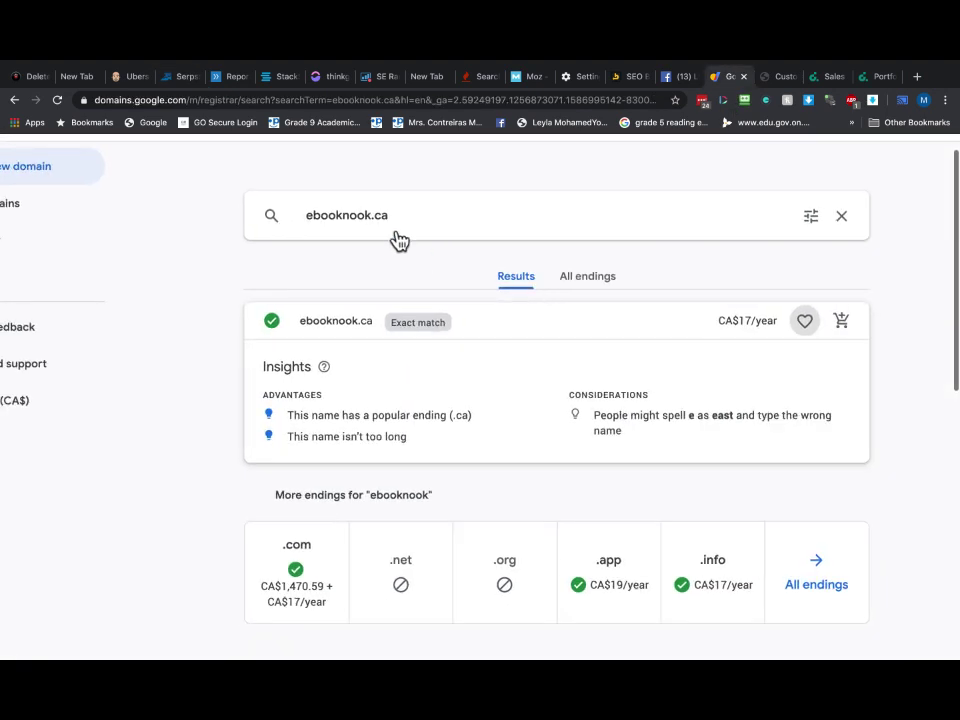
{"action": "triple_click", "coordinate": [401, 213]}
{"action": "key", "text": "BackSpace"}
{"action": "type", "text": "CanadaGooseOutletStores.ca"}
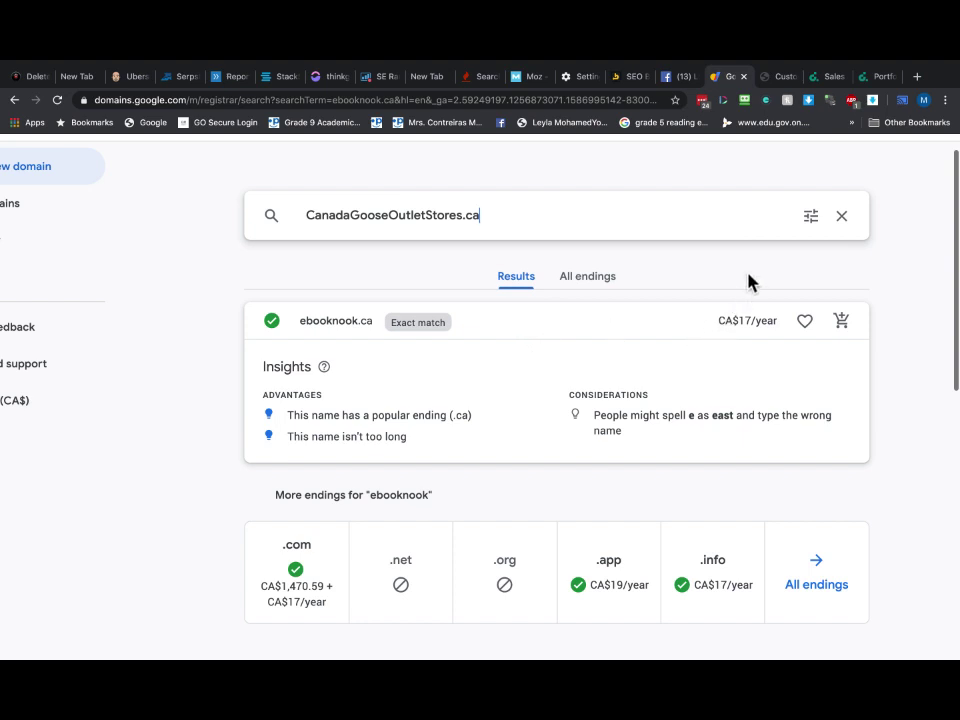
{"action": "scroll", "coordinate": [723, 285], "scroll_direction": "down", "scroll_amount": 2}
{"action": "scroll", "coordinate": [519, 264], "scroll_direction": "up", "scroll_amount": 3}
{"action": "scroll", "coordinate": [519, 264], "scroll_direction": "left", "scroll_amount": 2}
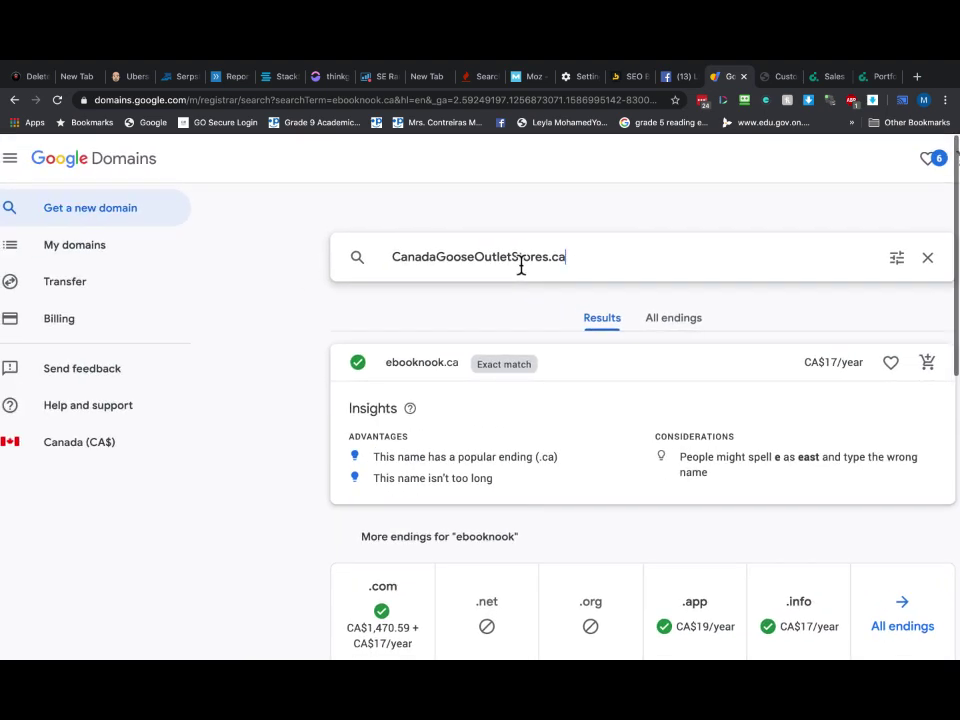
{"action": "key", "text": "Return"}
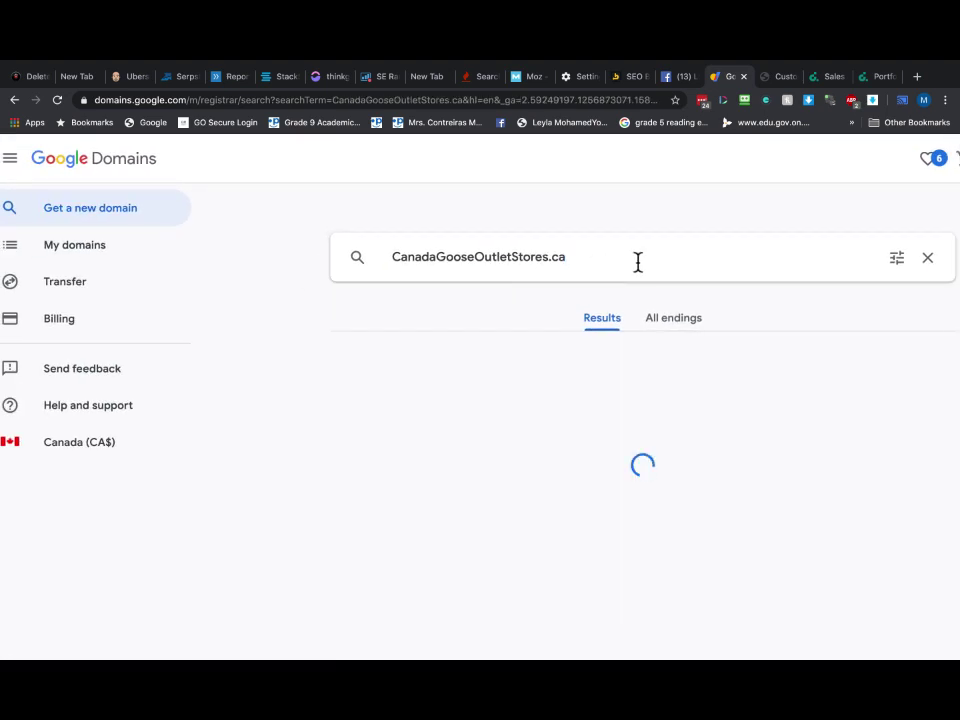
Examine the exact-match result for canadagooseoutletstores.ca, including its availability, insights and yearly price.
{"action": "scroll", "coordinate": [677, 305], "scroll_direction": "down", "scroll_amount": 2}
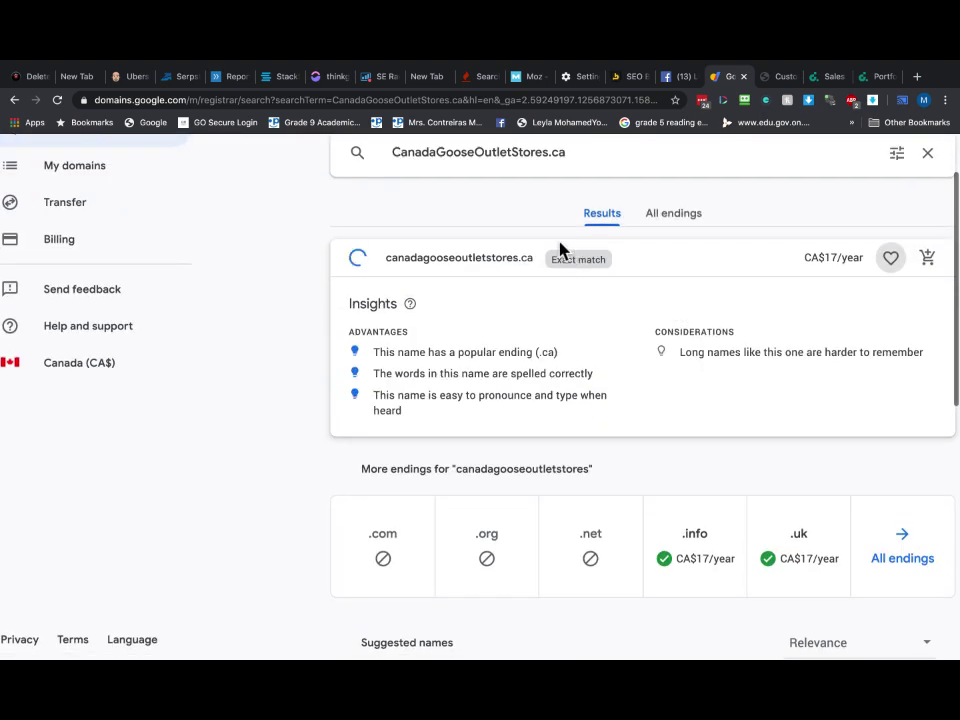
{"action": "scroll", "coordinate": [470, 243], "scroll_direction": "up", "scroll_amount": 5}
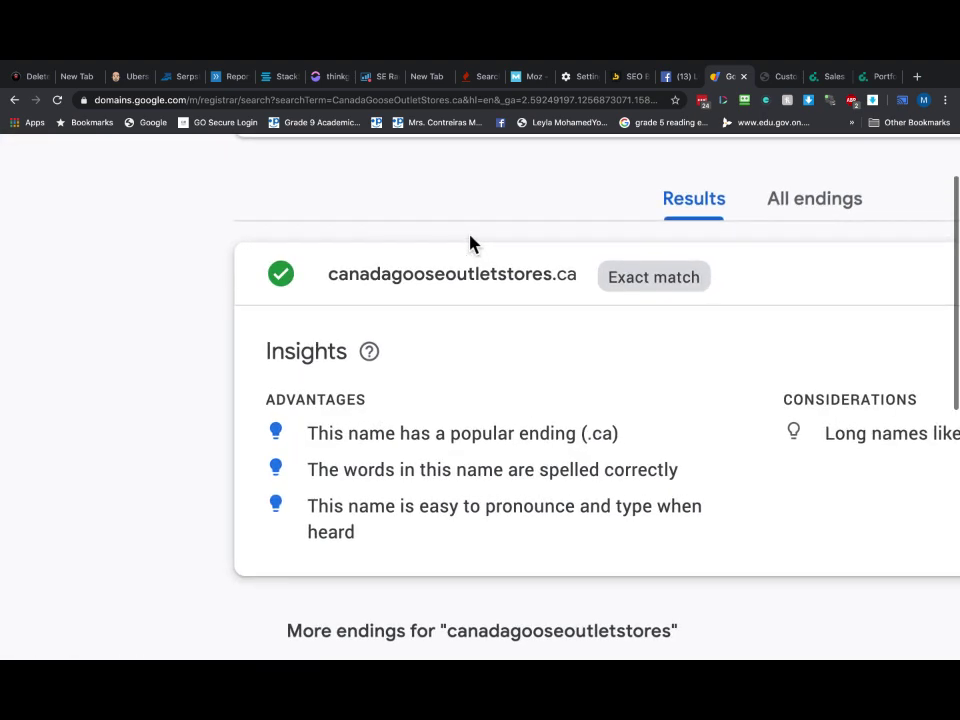
{"action": "scroll", "coordinate": [645, 280], "scroll_direction": "up", "scroll_amount": 3}
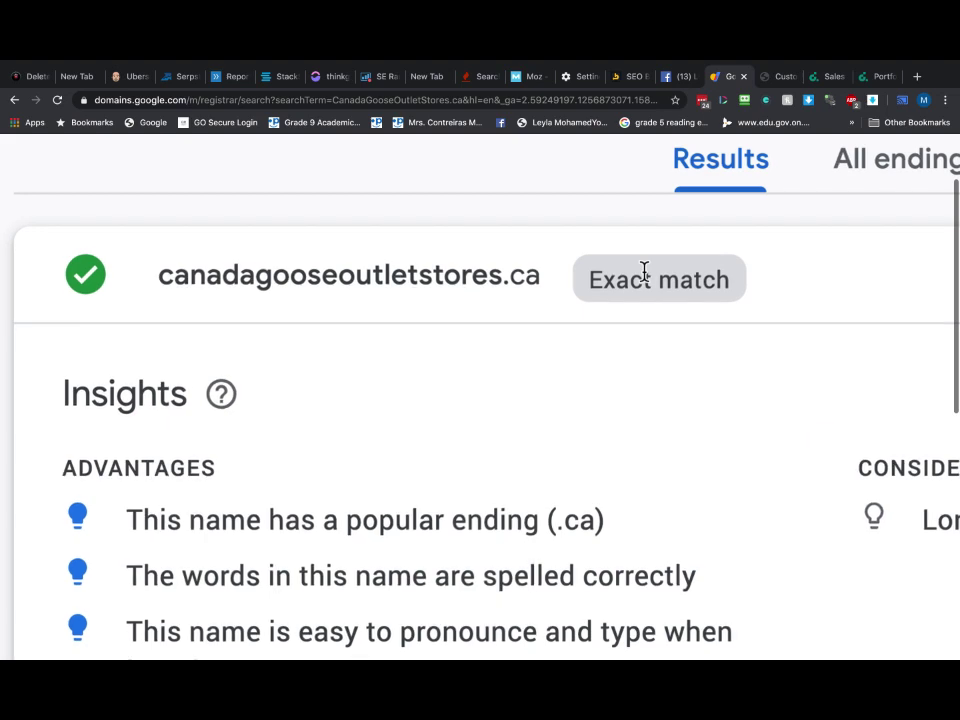
{"action": "scroll", "coordinate": [644, 271], "scroll_direction": "down", "scroll_amount": 1}
{"action": "scroll", "coordinate": [617, 368], "scroll_direction": "right", "scroll_amount": 5}
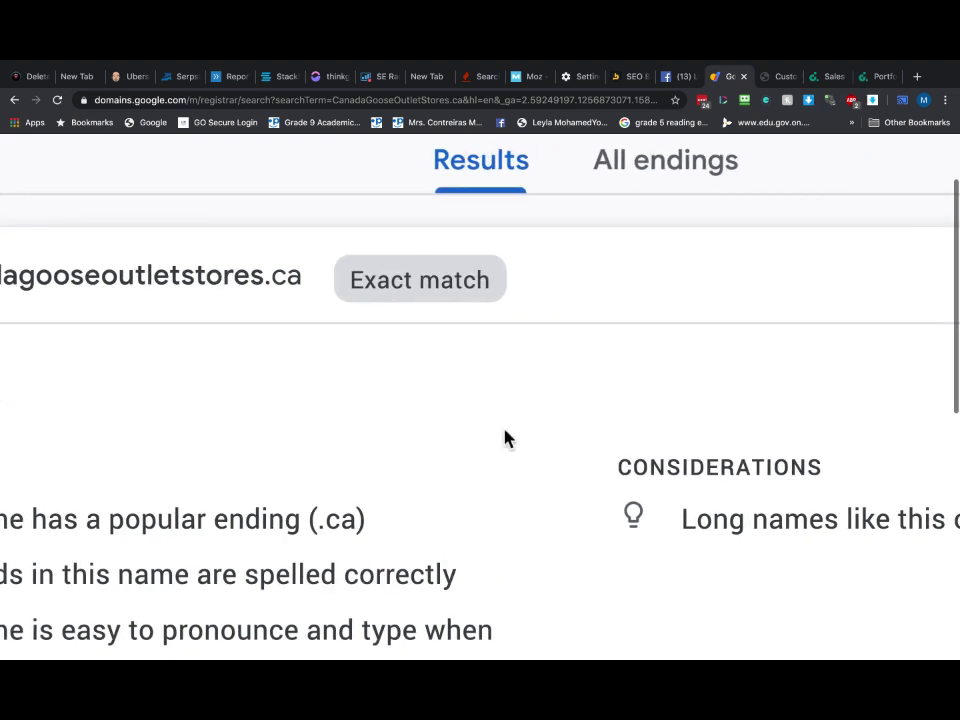
{"action": "scroll", "coordinate": [530, 420], "scroll_direction": "down", "scroll_amount": 1}
{"action": "scroll", "coordinate": [634, 372], "scroll_direction": "down", "scroll_amount": 5}
{"action": "scroll", "coordinate": [686, 354], "scroll_direction": "right", "scroll_amount": 3}
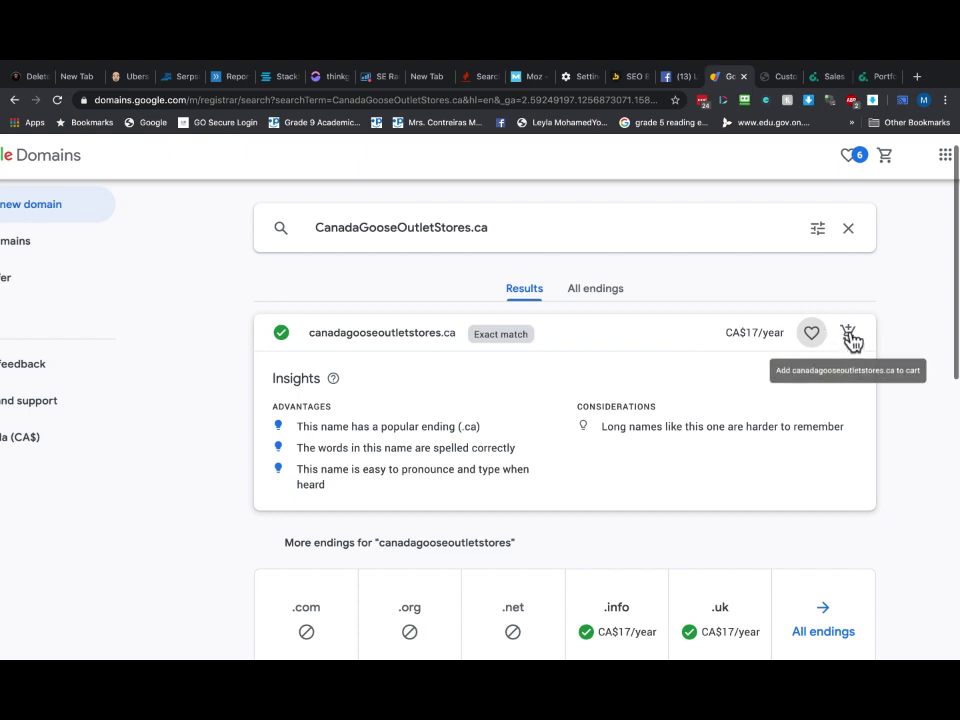
Add canadagooseoutletstores.ca to the cart and open the cart to review its registration details.
{"action": "left_click", "coordinate": [849, 336]}
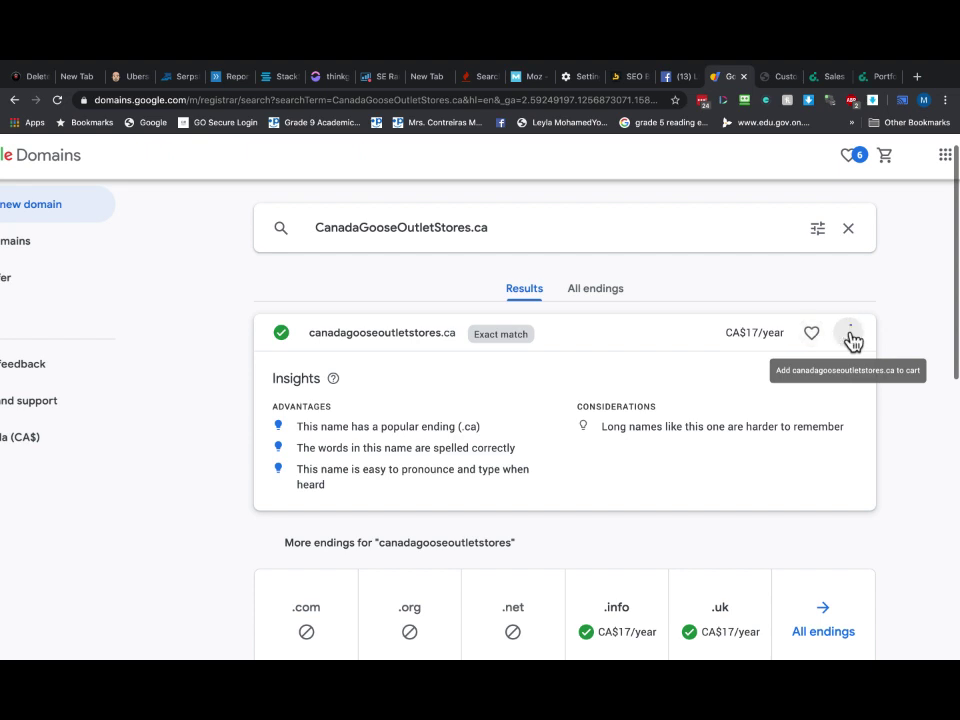
{"action": "left_click", "coordinate": [898, 158]}
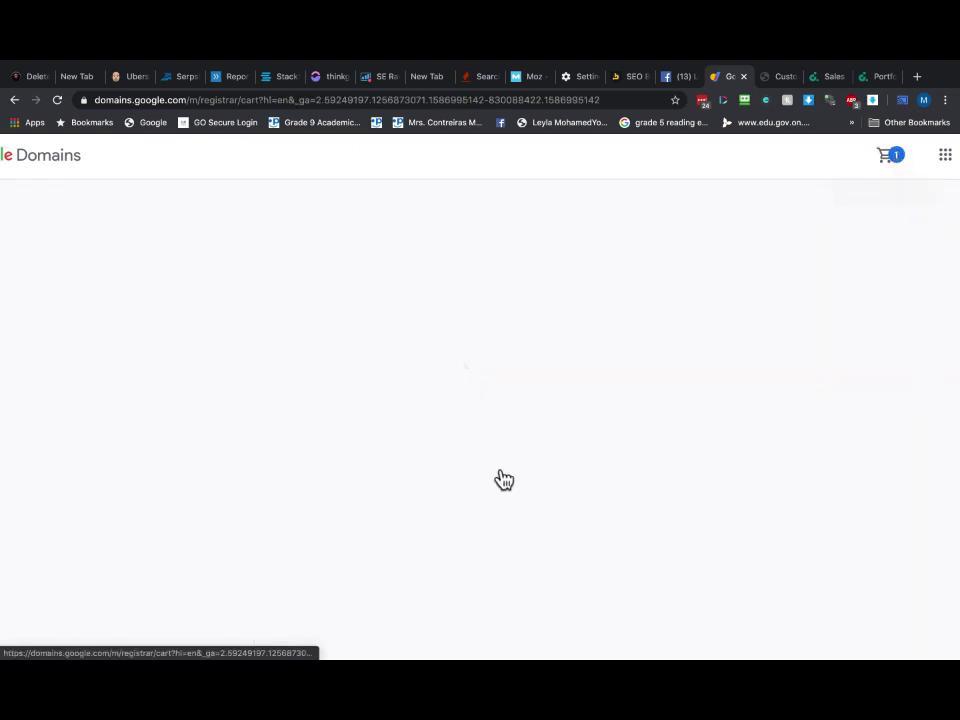
{"action": "scroll", "coordinate": [502, 449], "scroll_direction": "up", "scroll_amount": 5}
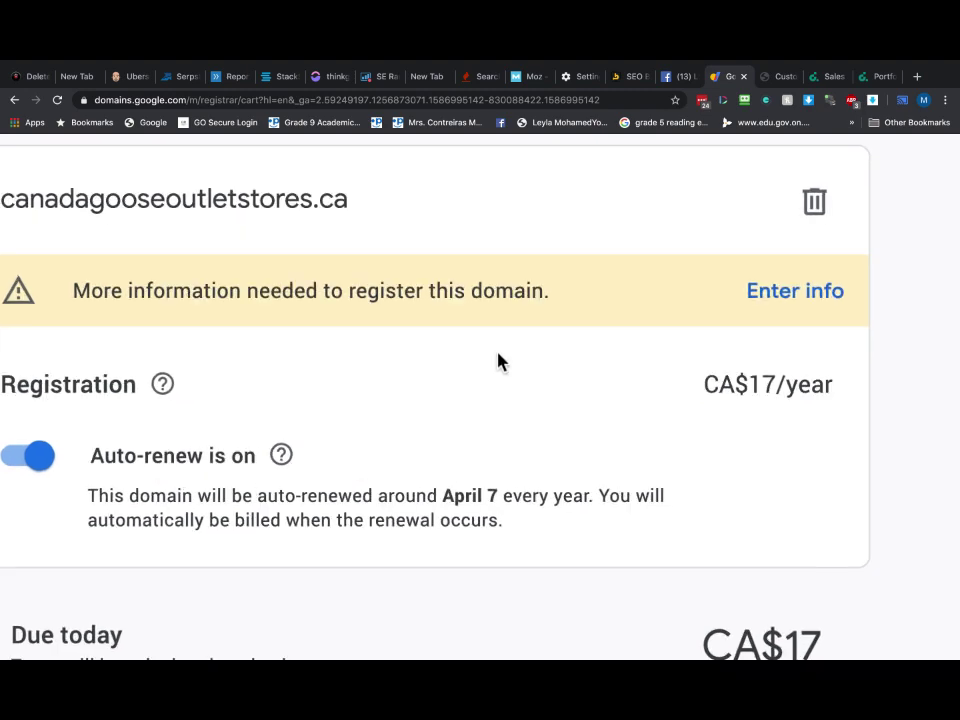
Complete the additional .CA registration info as Canadian citizen, accepting the CIRA Registrant Agreement.
{"action": "left_click", "coordinate": [791, 302]}
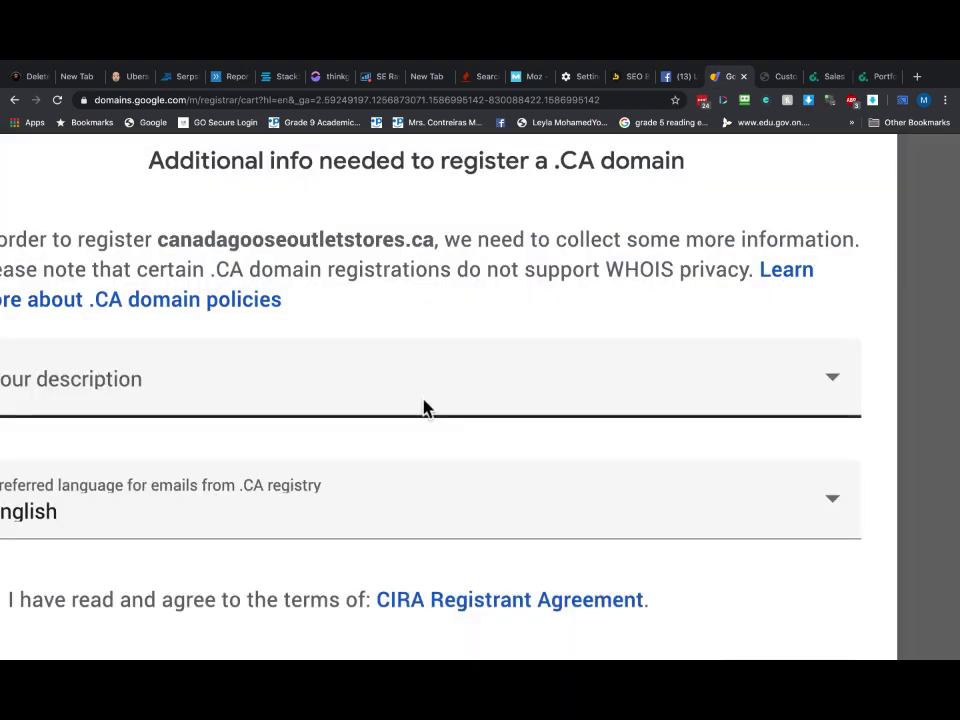
{"action": "scroll", "coordinate": [498, 481], "scroll_direction": "down", "scroll_amount": 5}
{"action": "left_click", "coordinate": [287, 477]}
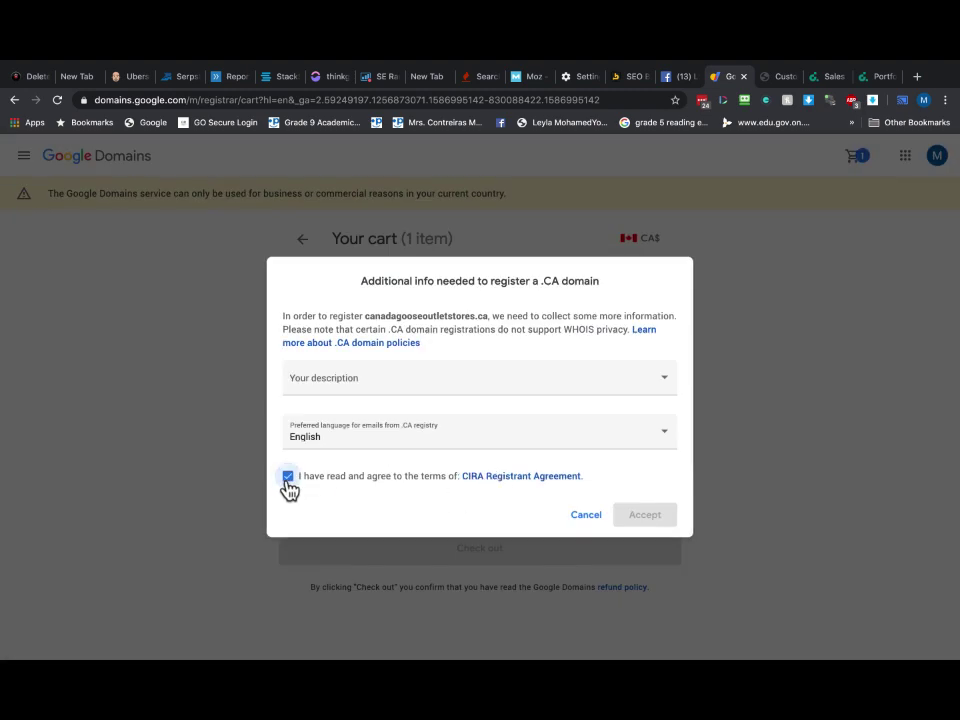
{"action": "left_click", "coordinate": [366, 384]}
{"action": "left_click", "coordinate": [361, 466]}
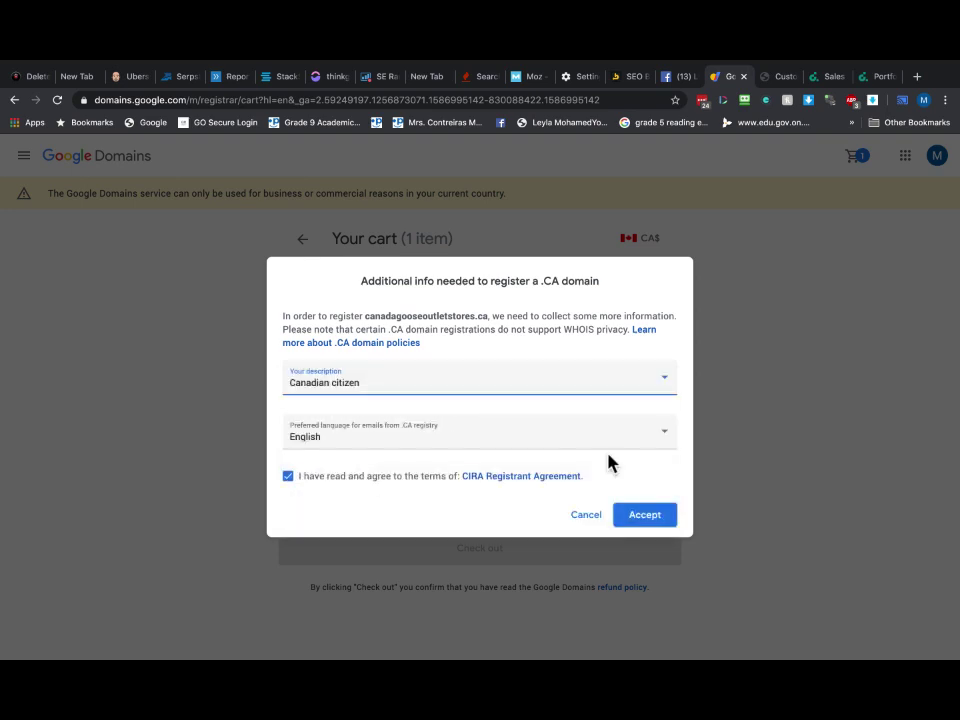
{"action": "left_click", "coordinate": [651, 520]}
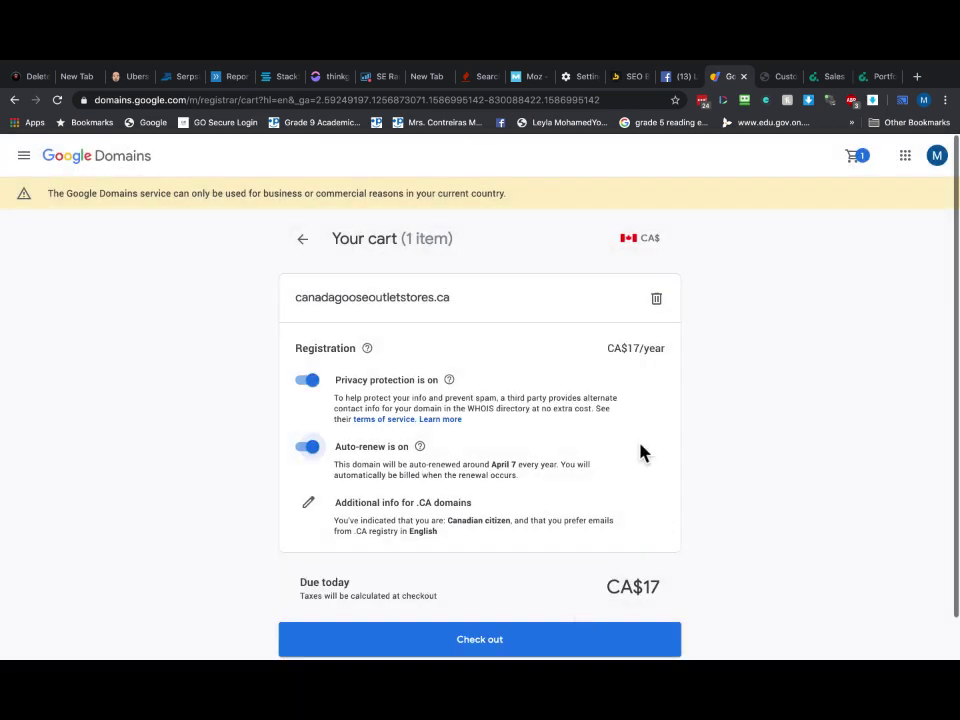
Review the cart's privacy protection, auto-renew and .CA details for canadagooseoutletstores.ca and proceed to checkout.
{"action": "scroll", "coordinate": [672, 391], "scroll_direction": "down", "scroll_amount": 1}
{"action": "scroll", "coordinate": [672, 391], "scroll_direction": "up", "scroll_amount": 3, "text": "ctrl"}
{"action": "scroll", "coordinate": [672, 391], "scroll_direction": "down", "scroll_amount": 3, "text": "ctrl"}
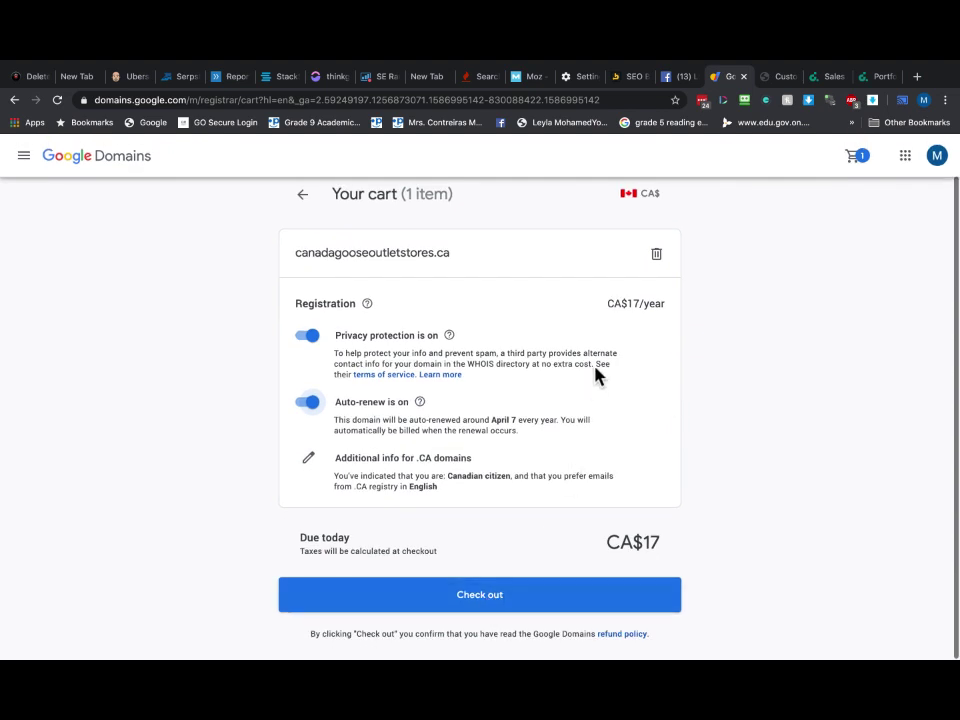
{"action": "scroll", "coordinate": [598, 370], "scroll_direction": "up", "scroll_amount": 2, "text": "ctrl"}
{"action": "scroll", "coordinate": [596, 366], "scroll_direction": "up", "scroll_amount": 2, "text": "ctrl"}
{"action": "scroll", "coordinate": [596, 367], "scroll_direction": "down", "scroll_amount": 4, "text": "ctrl"}
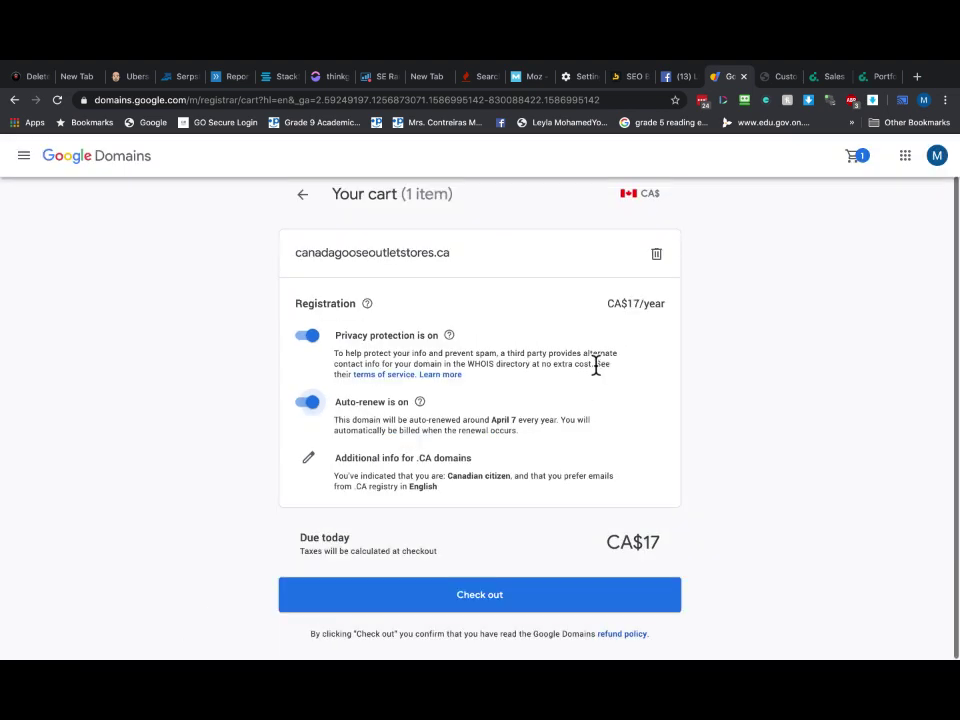
{"action": "left_click", "coordinate": [507, 578]}
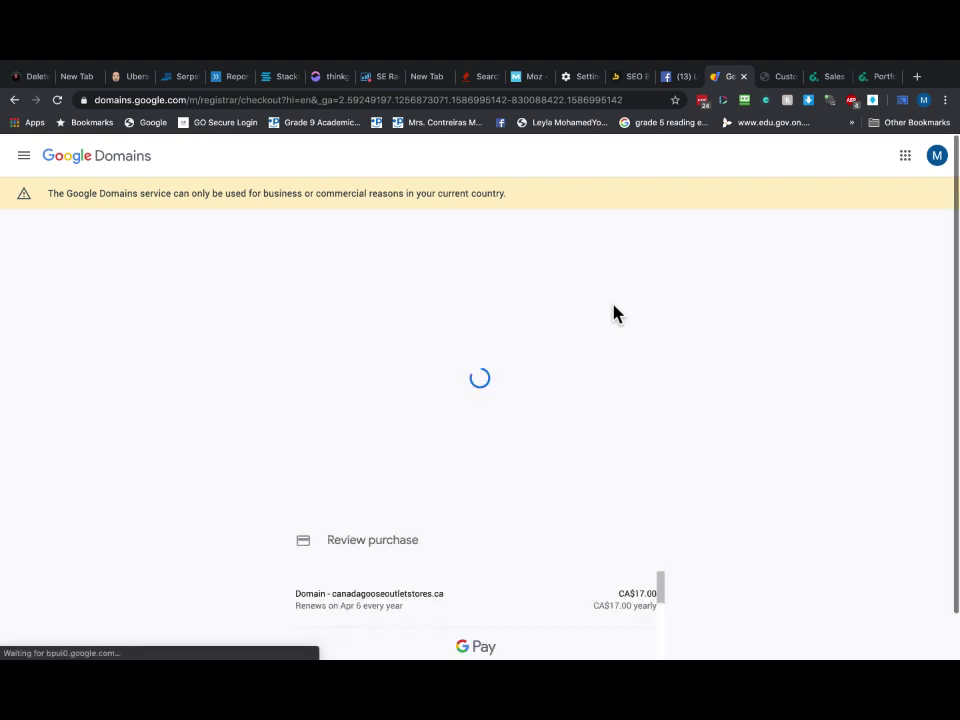
Copy the domain name canadagooseoutletstores.ca from the privacy protection line under the checkout's contact information.
{"action": "scroll", "coordinate": [667, 421], "scroll_direction": "down", "scroll_amount": 1}
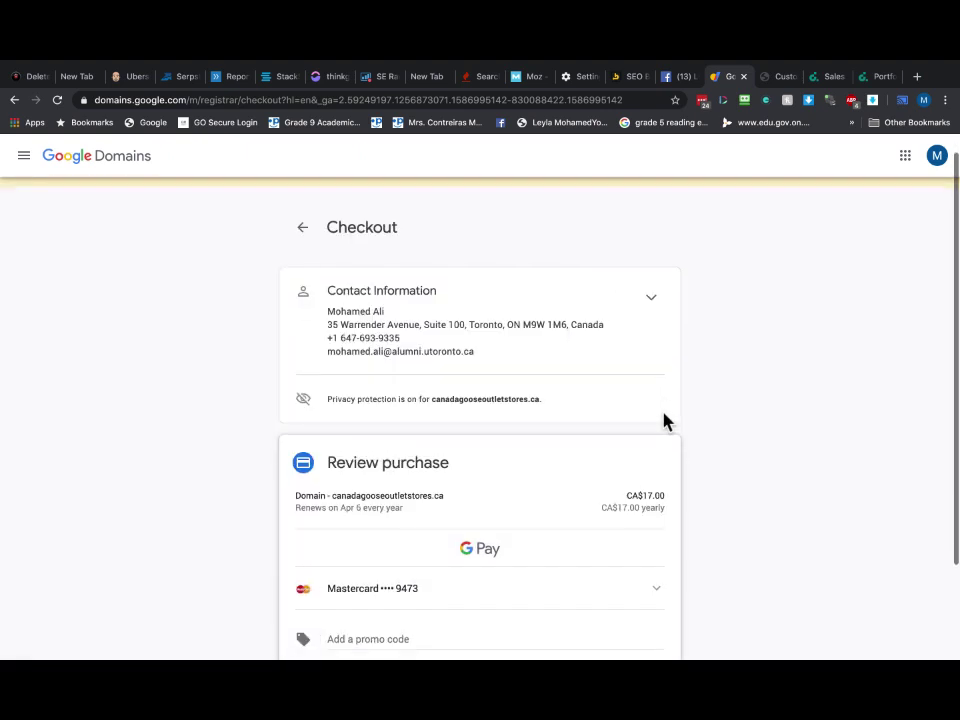
{"action": "scroll", "coordinate": [551, 364], "scroll_direction": "up", "scroll_amount": 1}
{"action": "scroll", "coordinate": [553, 379], "scroll_direction": "up", "scroll_amount": 5}
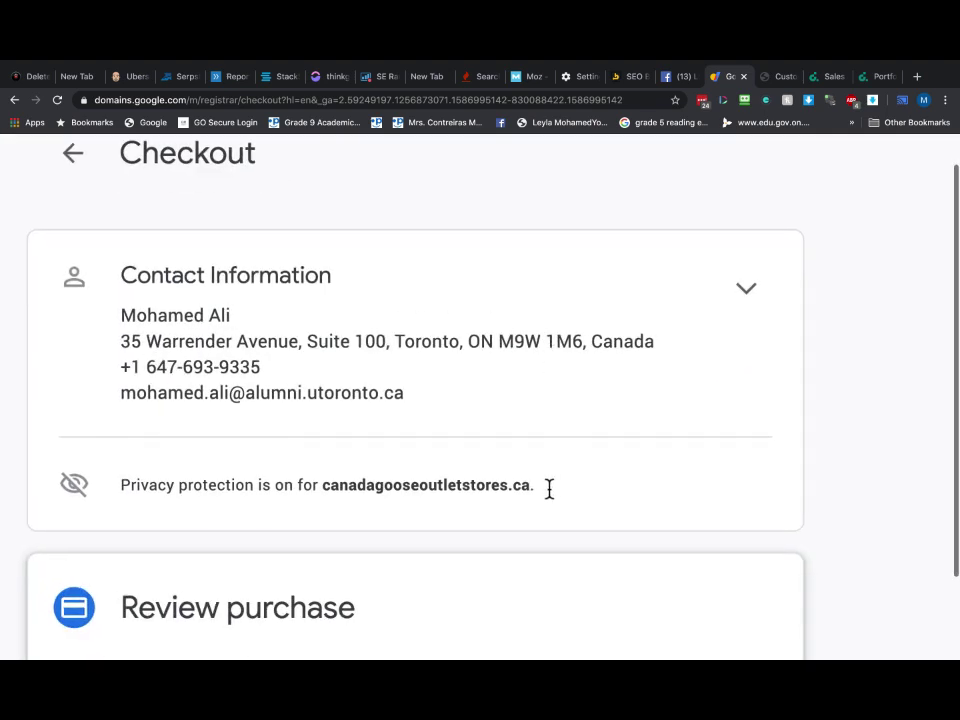
{"action": "left_click_drag", "start_coordinate": [549, 488], "coordinate": [317, 489]}
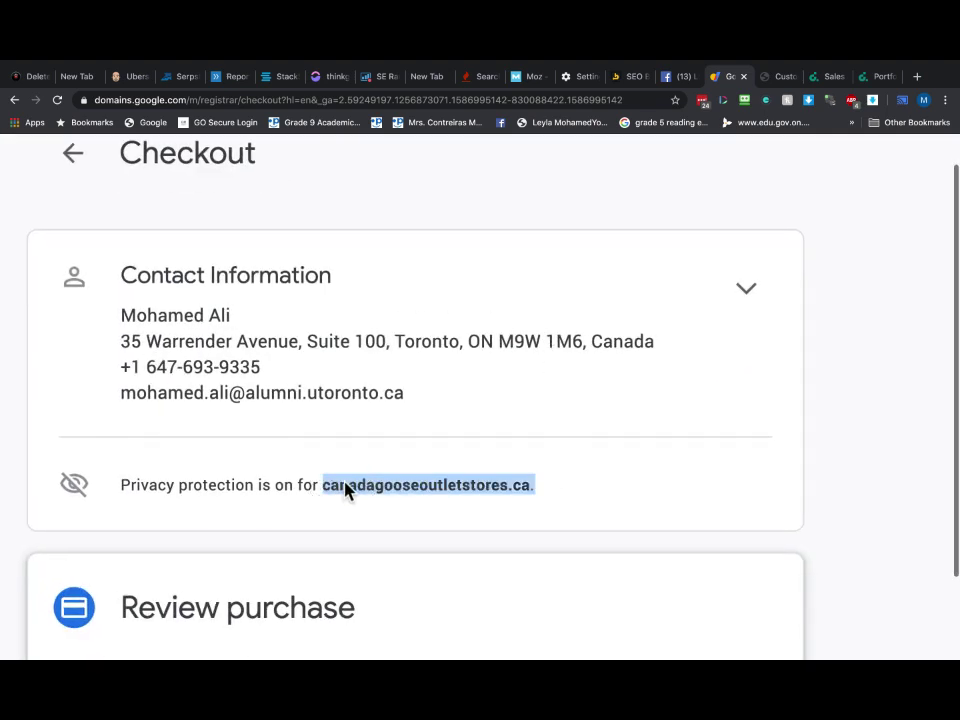
{"action": "right_click", "coordinate": [348, 490]}
{"action": "left_click", "coordinate": [403, 510]}
Complete the purchase of canadagooseoutletstores.ca with the saved card and look over its domain overview page.
{"action": "scroll", "coordinate": [542, 509], "scroll_direction": "down", "scroll_amount": 5}
{"action": "scroll", "coordinate": [546, 511], "scroll_direction": "down", "scroll_amount": 2}
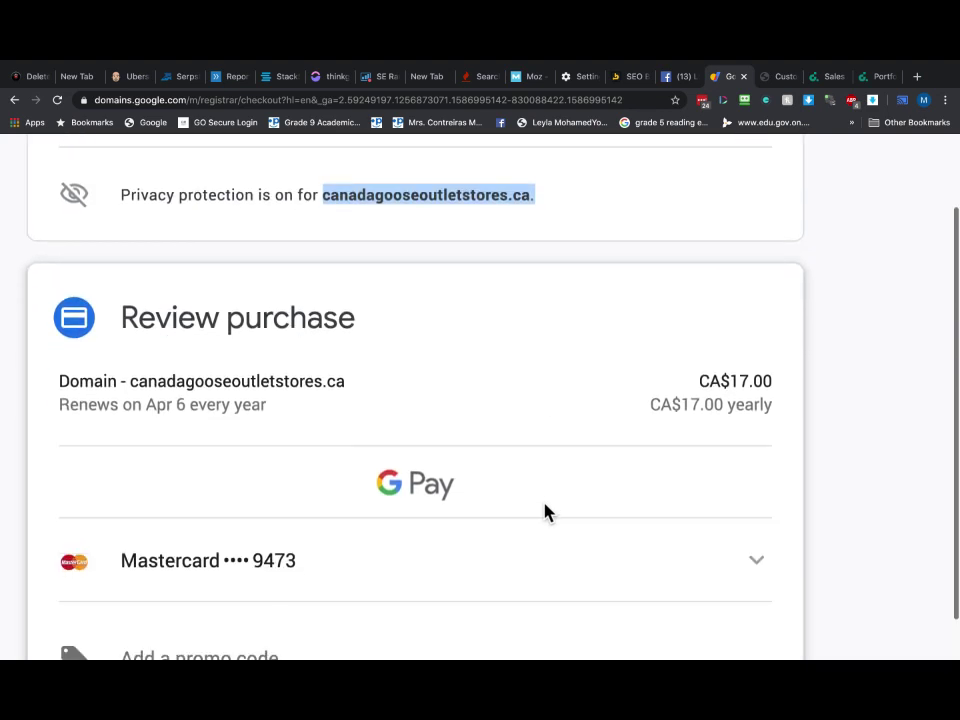
{"action": "scroll", "coordinate": [546, 512], "scroll_direction": "down", "scroll_amount": 4}
{"action": "left_click", "coordinate": [720, 634]}
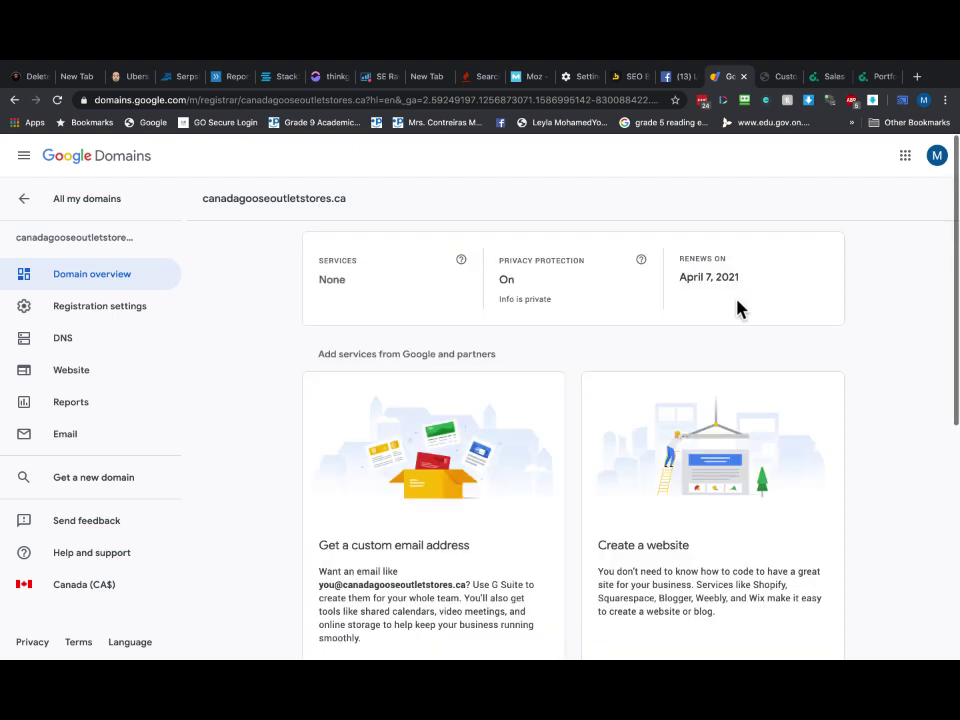
{"action": "scroll", "coordinate": [737, 309], "scroll_direction": "down", "scroll_amount": 3}
{"action": "scroll", "coordinate": [737, 309], "scroll_direction": "down", "scroll_amount": 3}
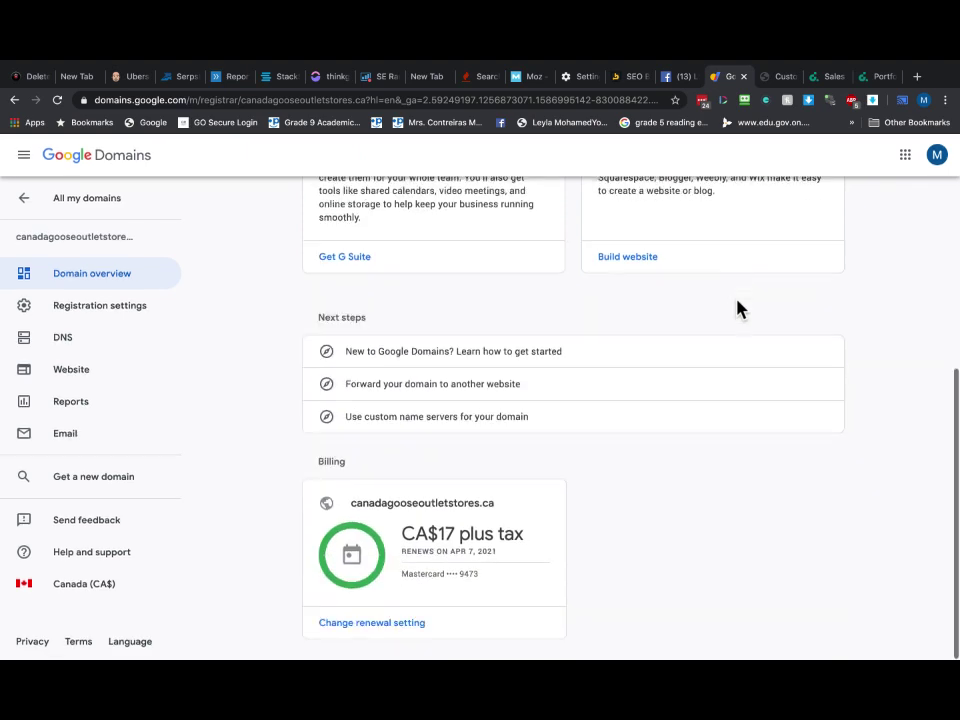
{"action": "scroll", "coordinate": [737, 309], "scroll_direction": "up", "scroll_amount": 5}
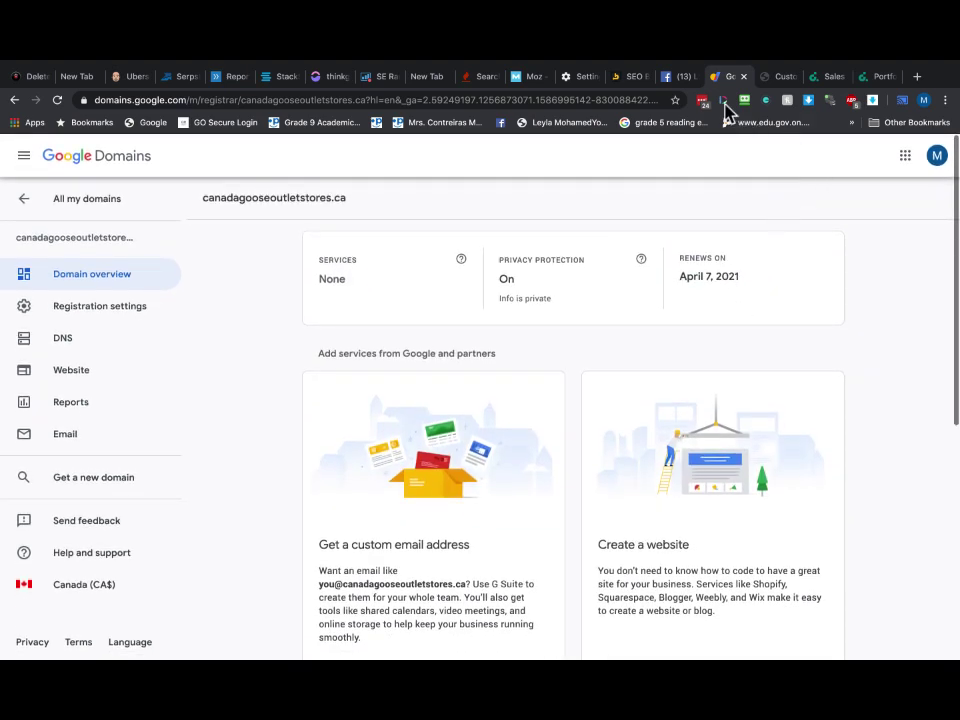
Switch to the Dan.com portfolio and add the copied domain canadagooseoutletstores.ca to it.
{"action": "left_click", "coordinate": [834, 80]}
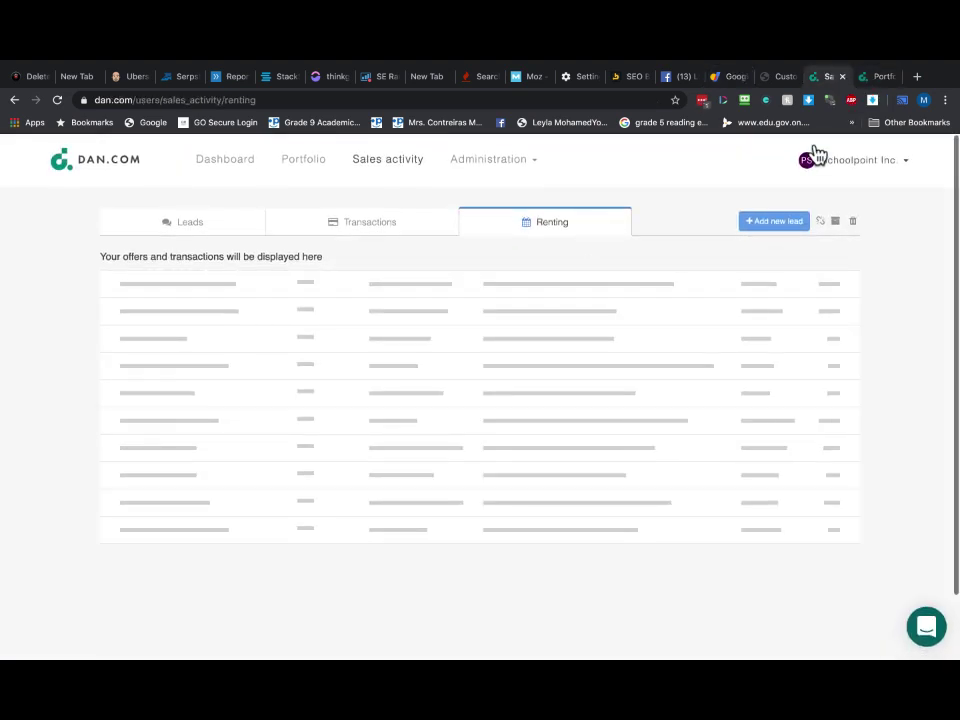
{"action": "left_click", "coordinate": [878, 78]}
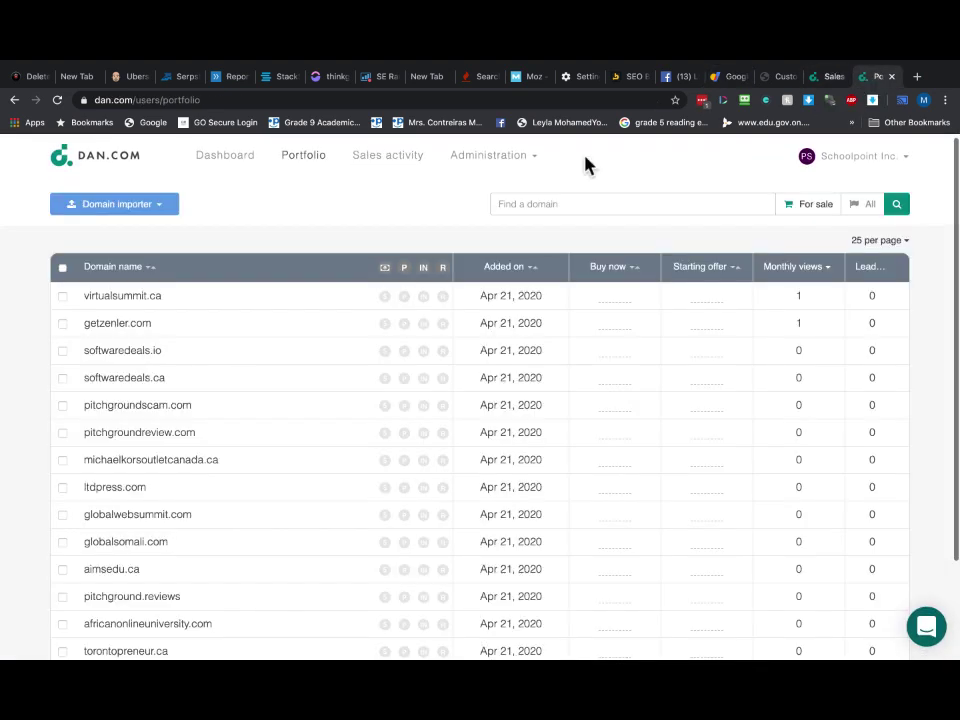
{"action": "left_click", "coordinate": [128, 207]}
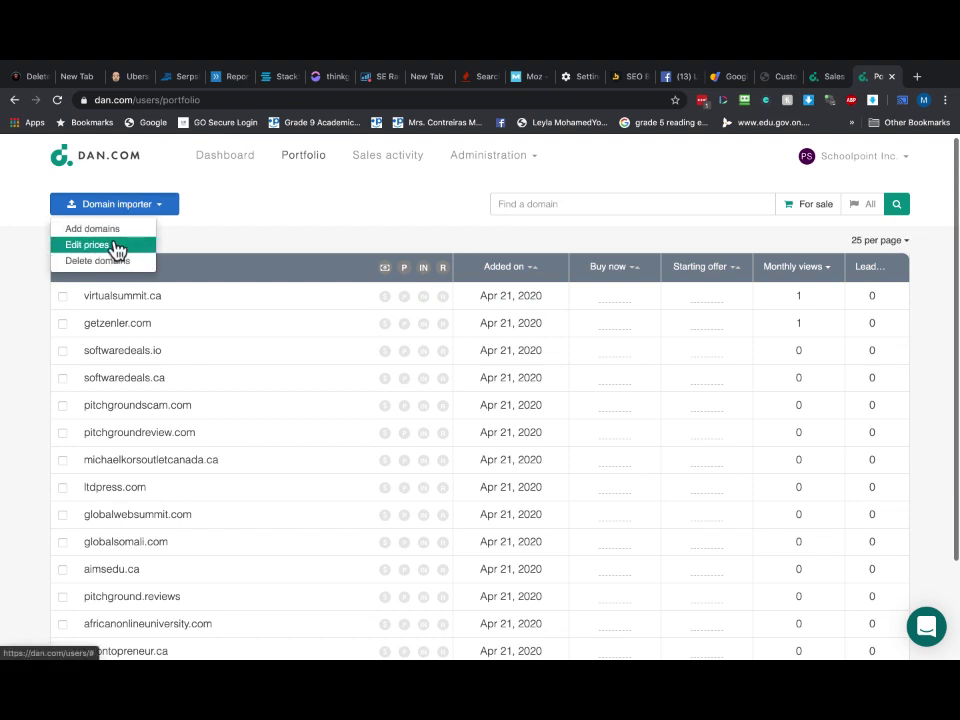
{"action": "left_click", "coordinate": [106, 231]}
{"action": "left_click", "coordinate": [272, 375]}
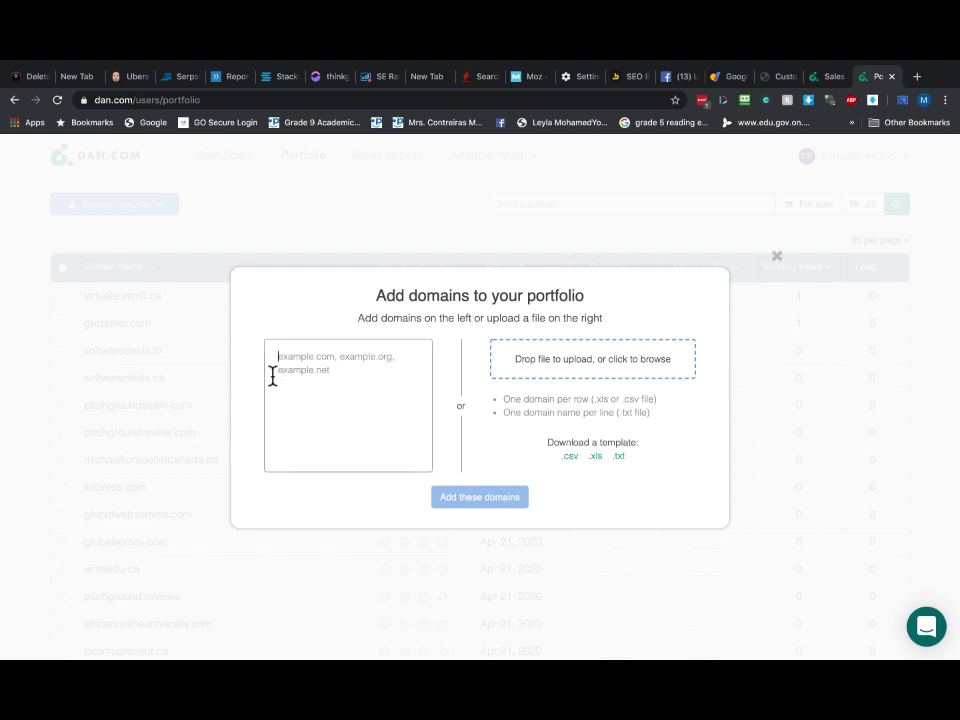
{"action": "key", "text": "ctrl+v"}
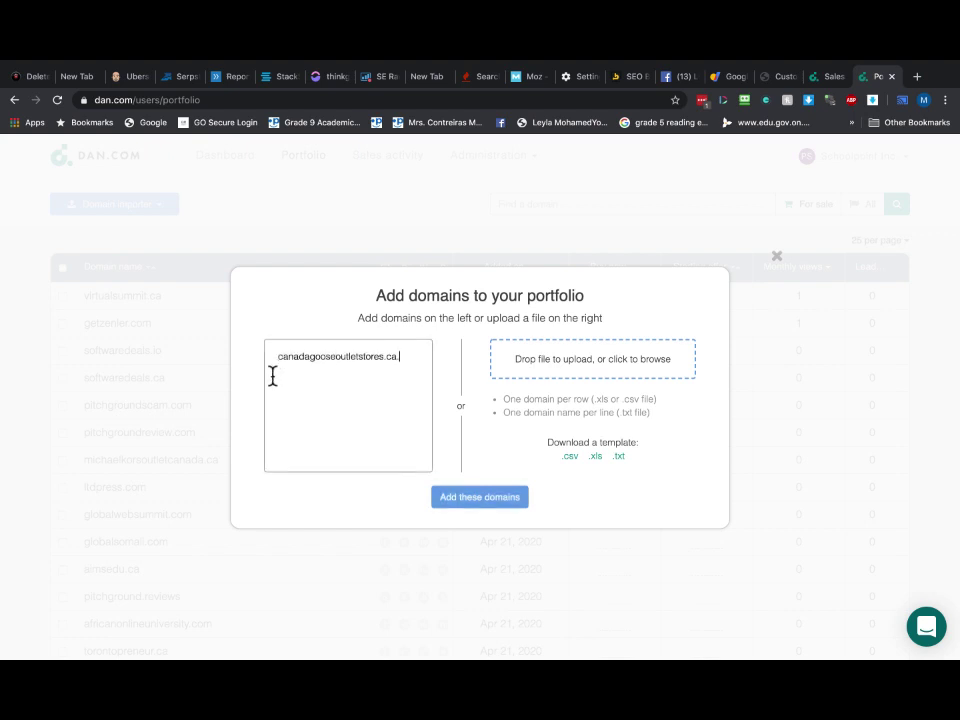
{"action": "left_click", "coordinate": [480, 498]}
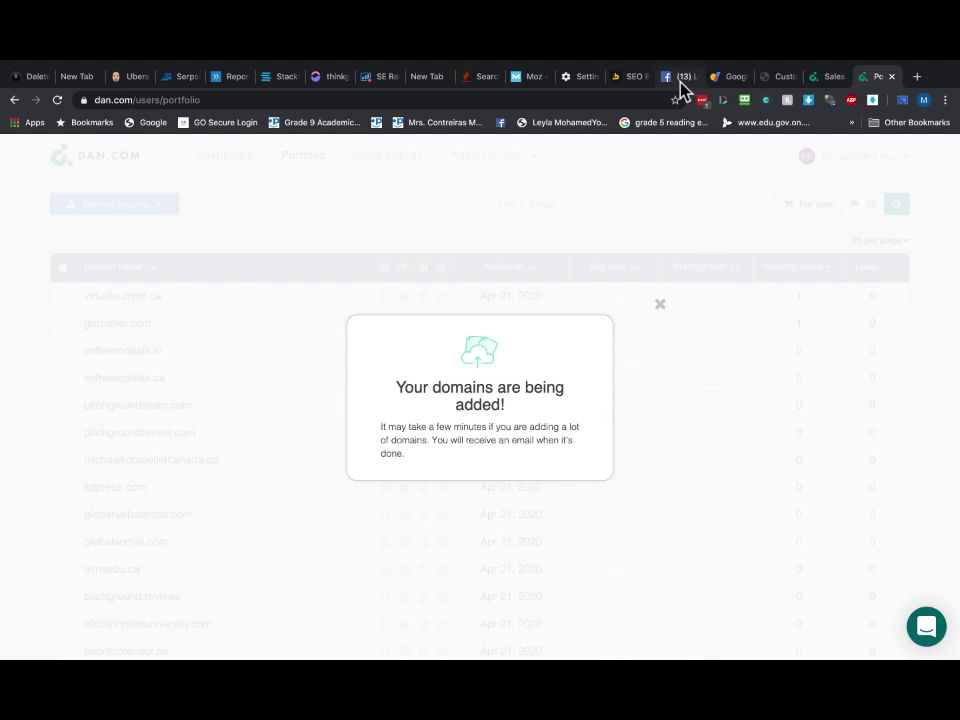
{"action": "mouse_move", "coordinate": [99, 61]}
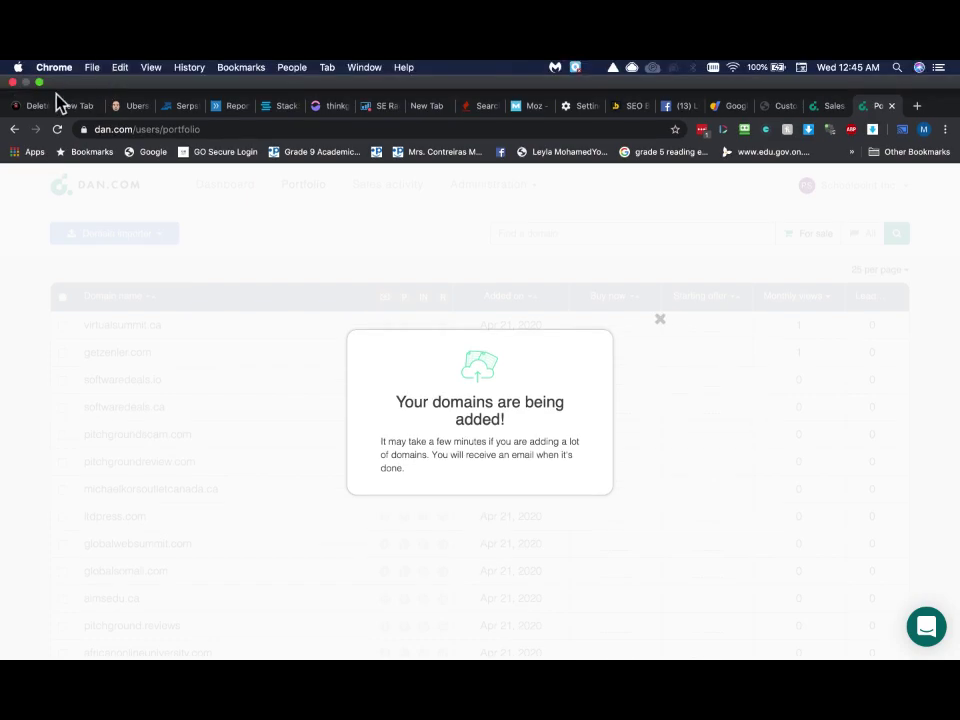
{"action": "left_click", "coordinate": [40, 83]}
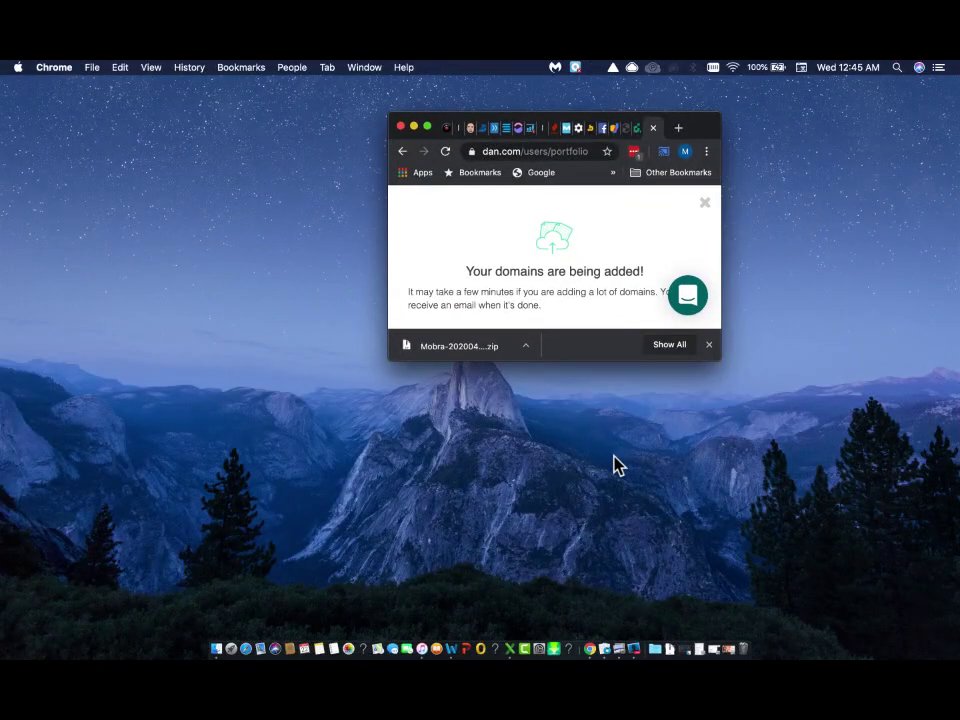
{"action": "left_click", "coordinate": [167, 593]}
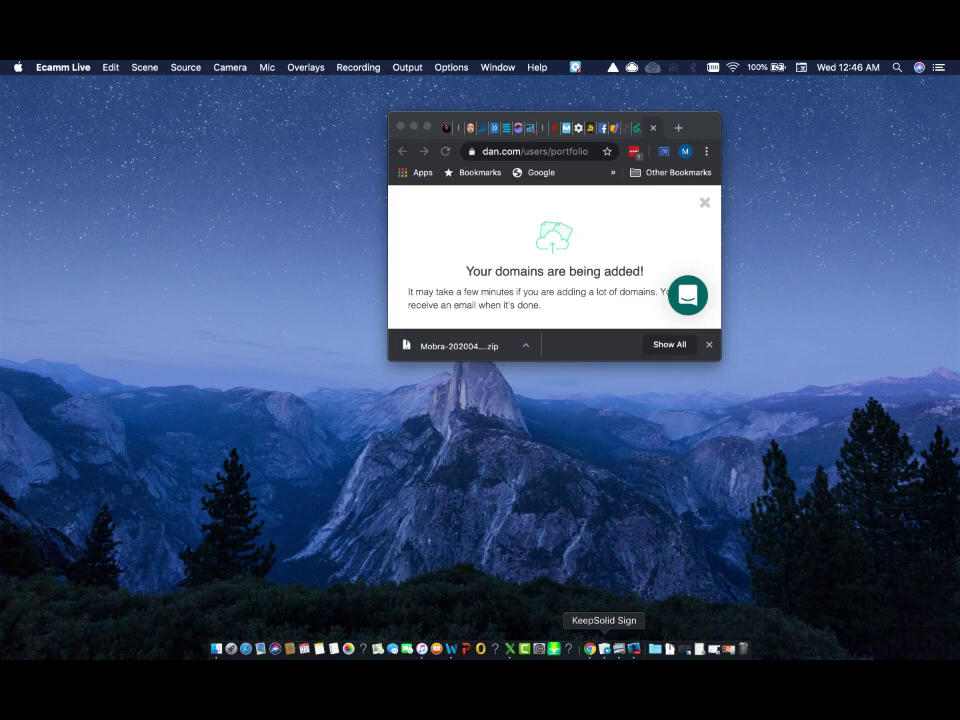
{"action": "left_click", "coordinate": [590, 648]}
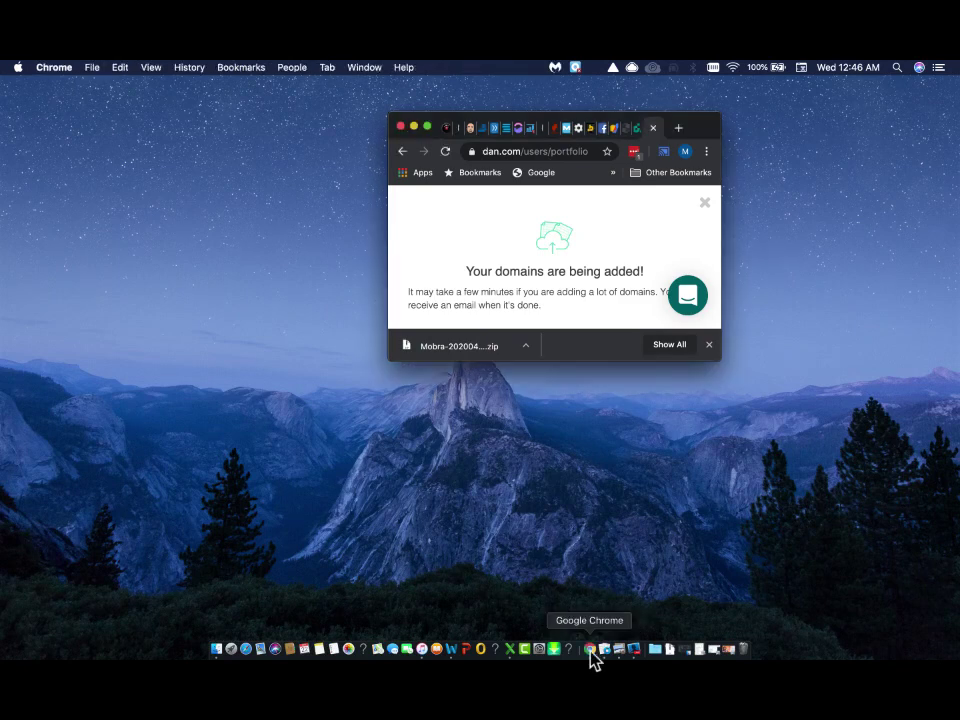
{"action": "left_click", "coordinate": [427, 127]}
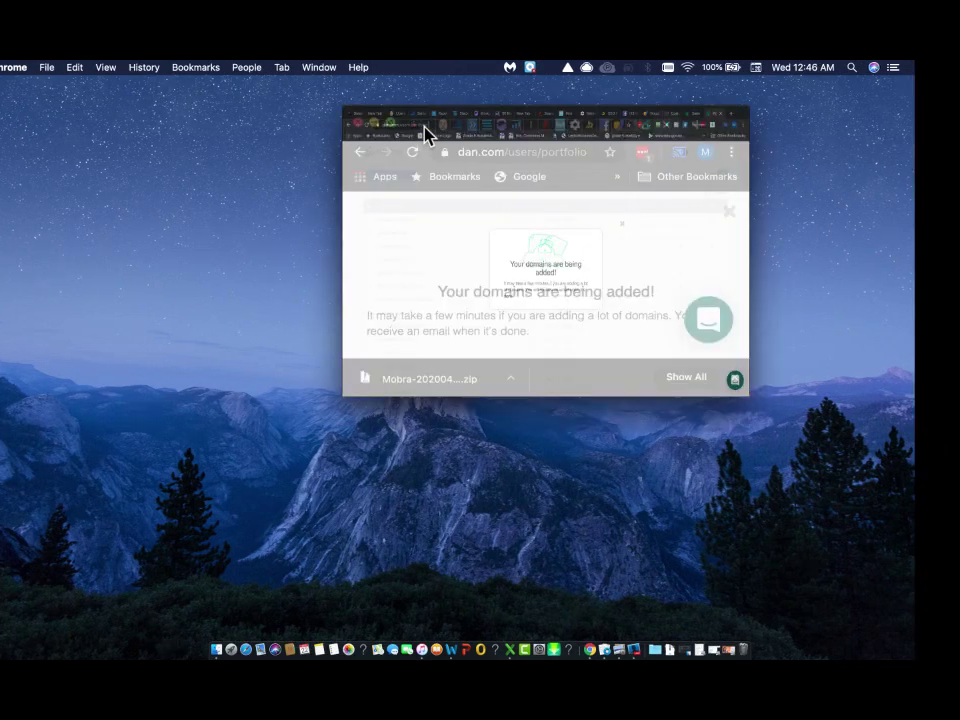
Switch to Serpstat and open the Backlink Dashboard for CanadaGooseOutletStores.ca, fitting the whole overview on screen.
{"action": "left_click", "coordinate": [180, 76]}
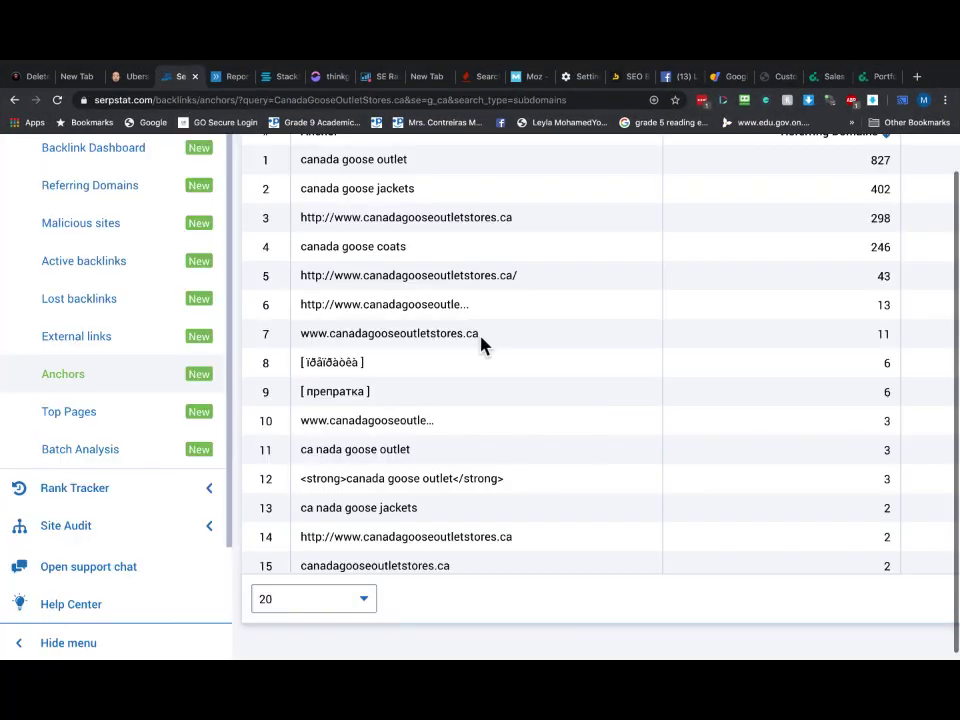
{"action": "scroll", "coordinate": [591, 366], "scroll_direction": "up", "scroll_amount": 5}
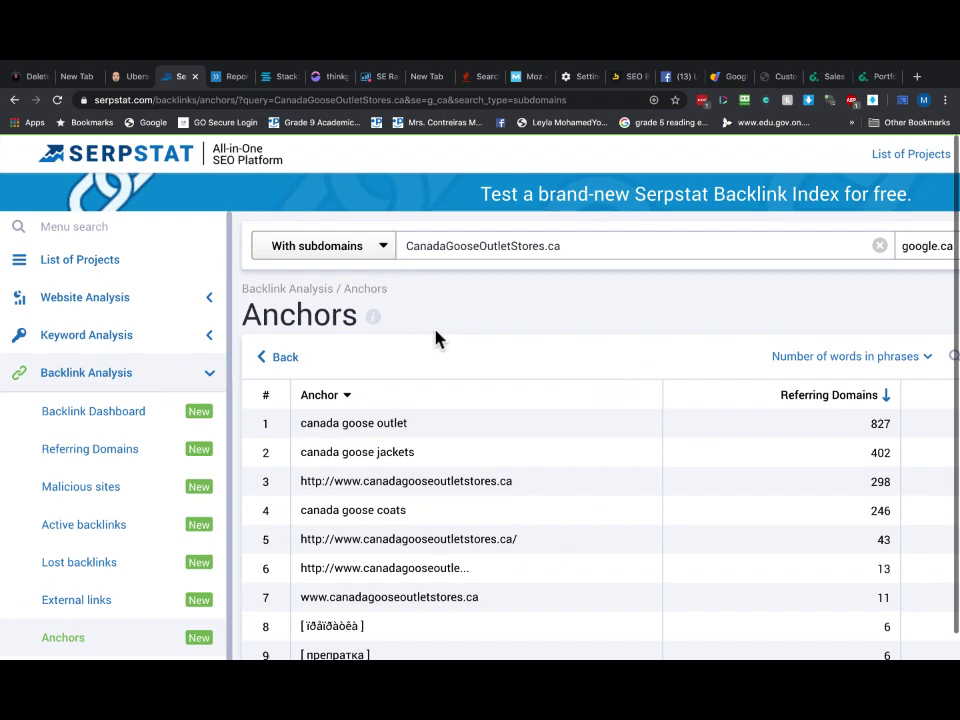
{"action": "left_click", "coordinate": [158, 421]}
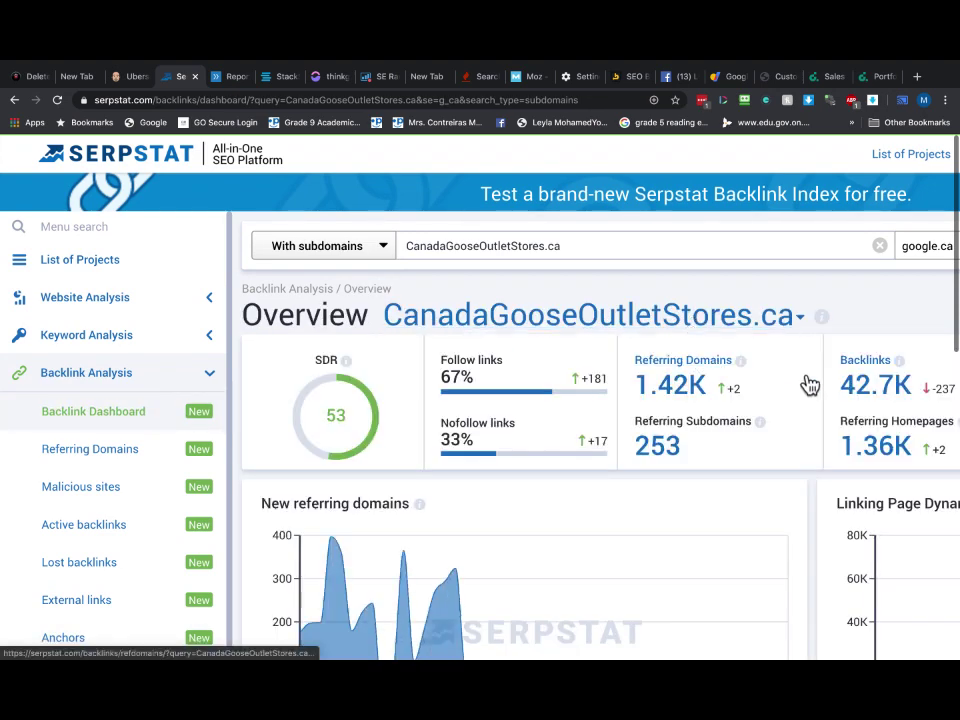
{"action": "key", "text": "ctrl+minus"}
{"action": "key", "text": "ctrl+minus"}
{"action": "key", "text": "ctrl+minus"}
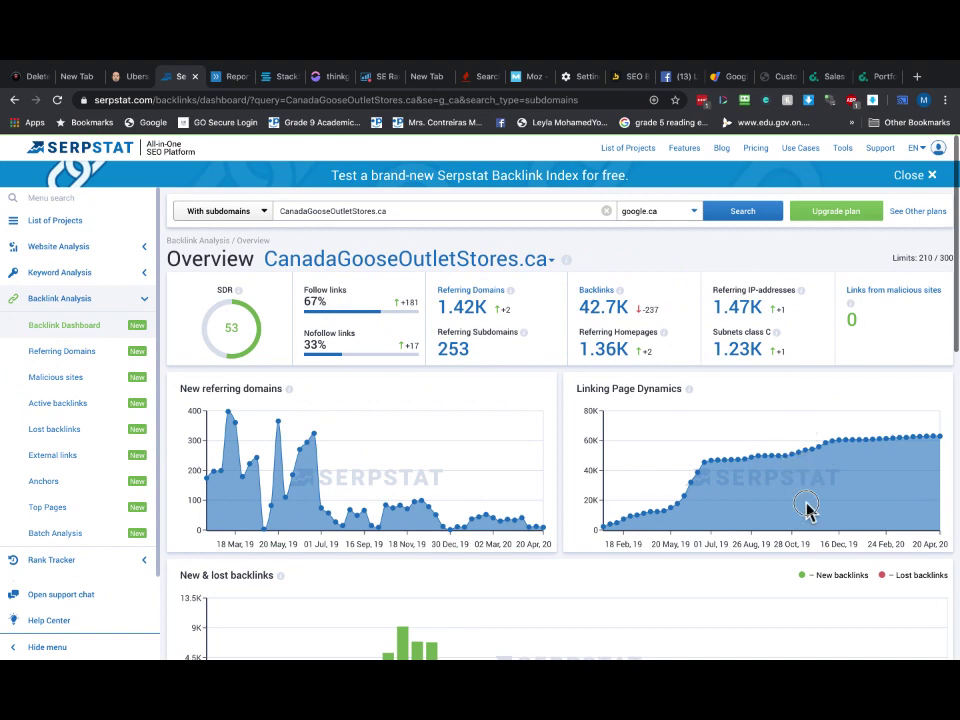
Examine the backlink overview of CanadaGooseOutletStores.ca, including referring domains, backlinks, referring IP addresses, malicious links and follow links.
{"action": "scroll", "coordinate": [452, 312], "scroll_direction": "up", "scroll_amount": 5}
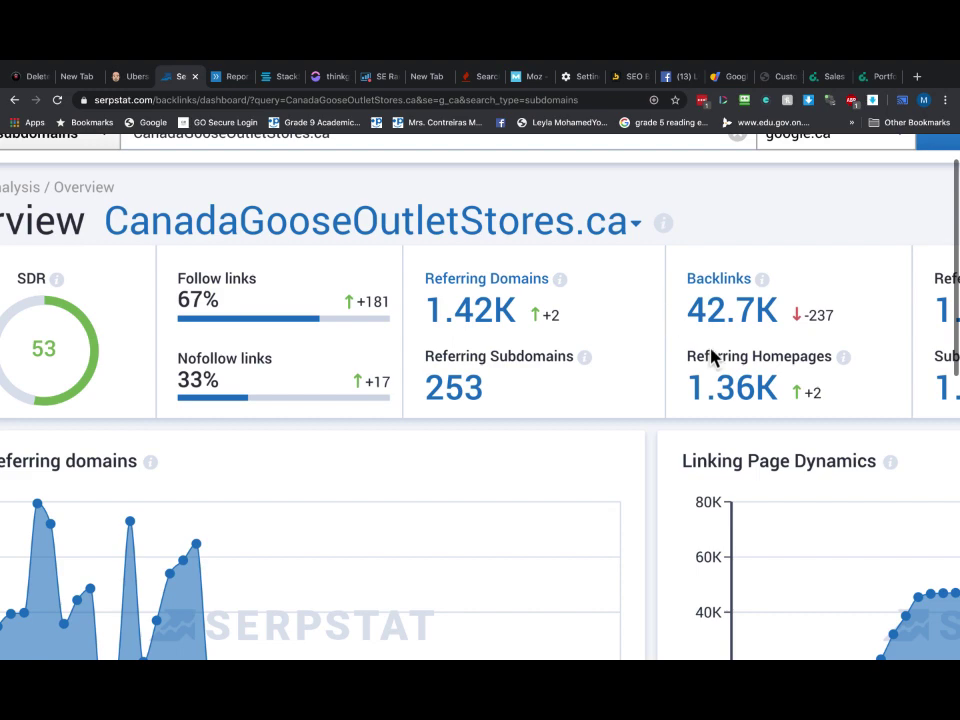
{"action": "scroll", "coordinate": [765, 308], "scroll_direction": "up", "scroll_amount": 3}
{"action": "scroll", "coordinate": [764, 302], "scroll_direction": "right", "scroll_amount": 5}
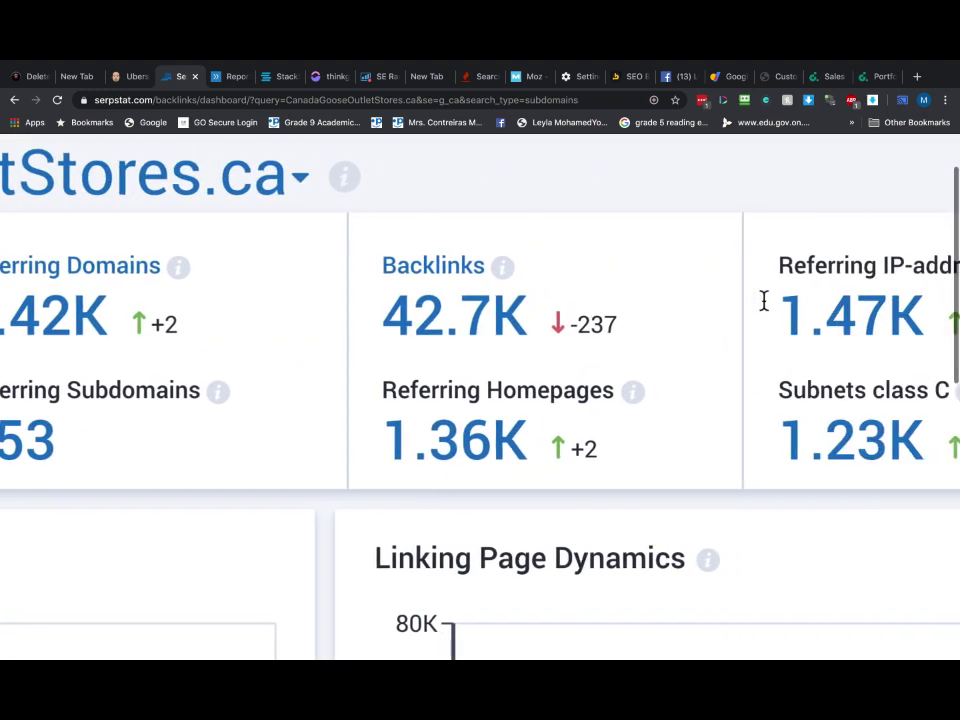
{"action": "scroll", "coordinate": [765, 310], "scroll_direction": "right", "scroll_amount": 4}
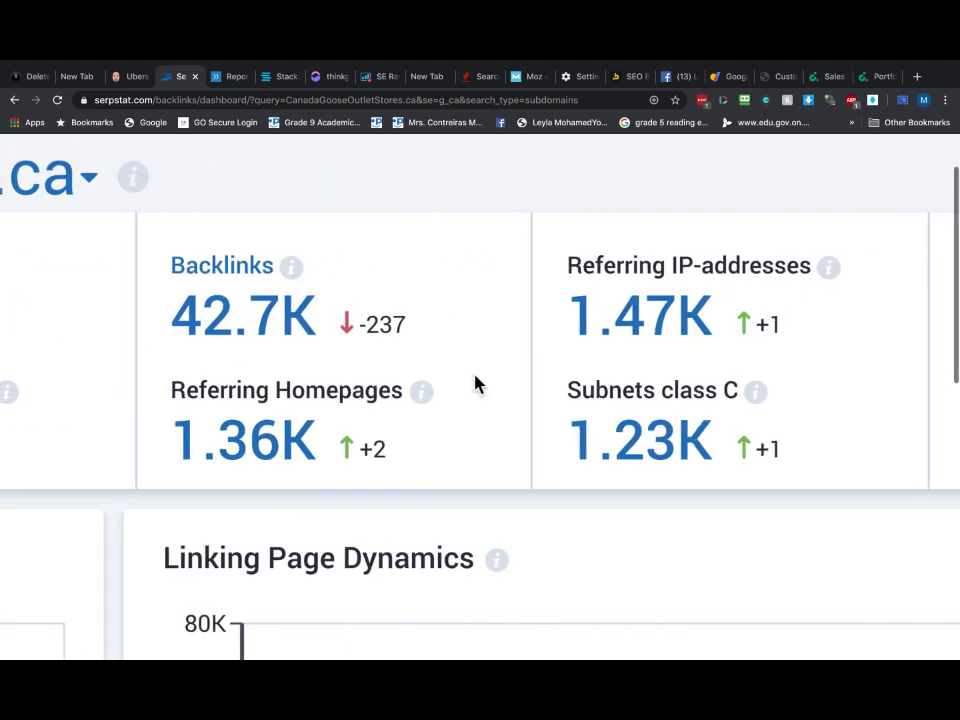
{"action": "scroll", "coordinate": [475, 382], "scroll_direction": "right", "scroll_amount": 3}
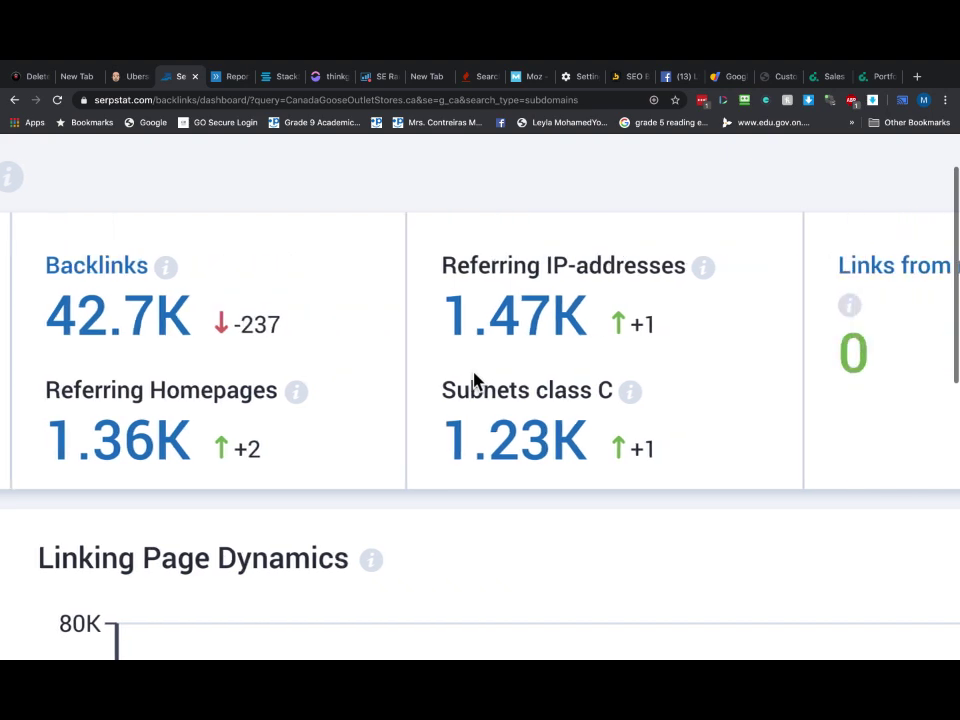
{"action": "scroll", "coordinate": [475, 381], "scroll_direction": "right", "scroll_amount": 4}
{"action": "scroll", "coordinate": [475, 382], "scroll_direction": "right", "scroll_amount": 2}
{"action": "scroll", "coordinate": [475, 382], "scroll_direction": "down", "scroll_amount": 5}
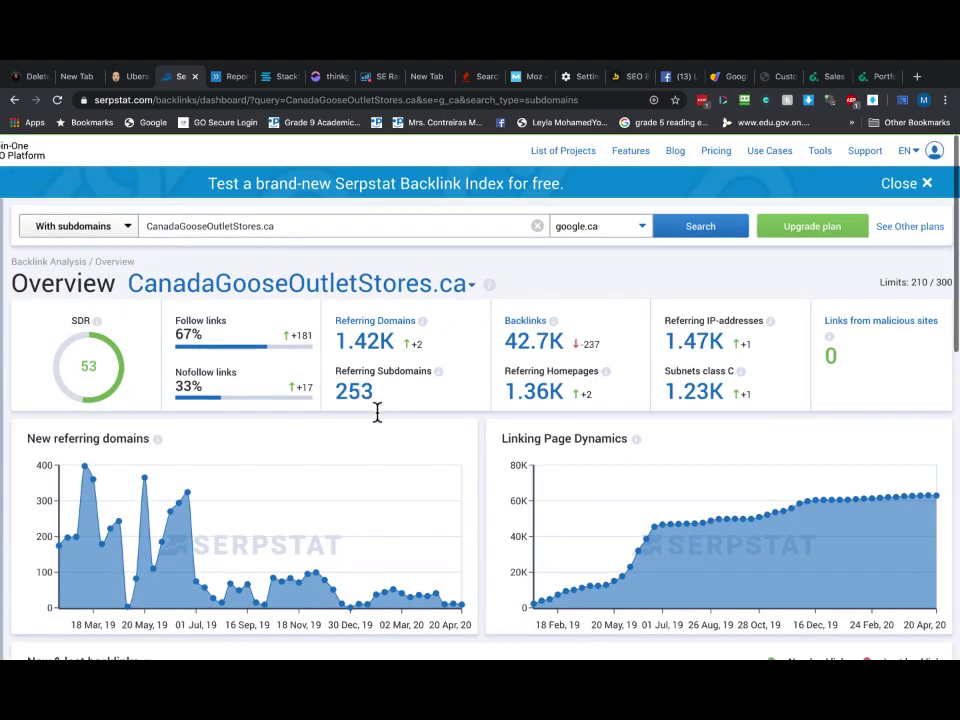
{"action": "scroll", "coordinate": [390, 420], "scroll_direction": "down", "scroll_amount": 2}
{"action": "scroll", "coordinate": [403, 428], "scroll_direction": "up", "scroll_amount": 2}
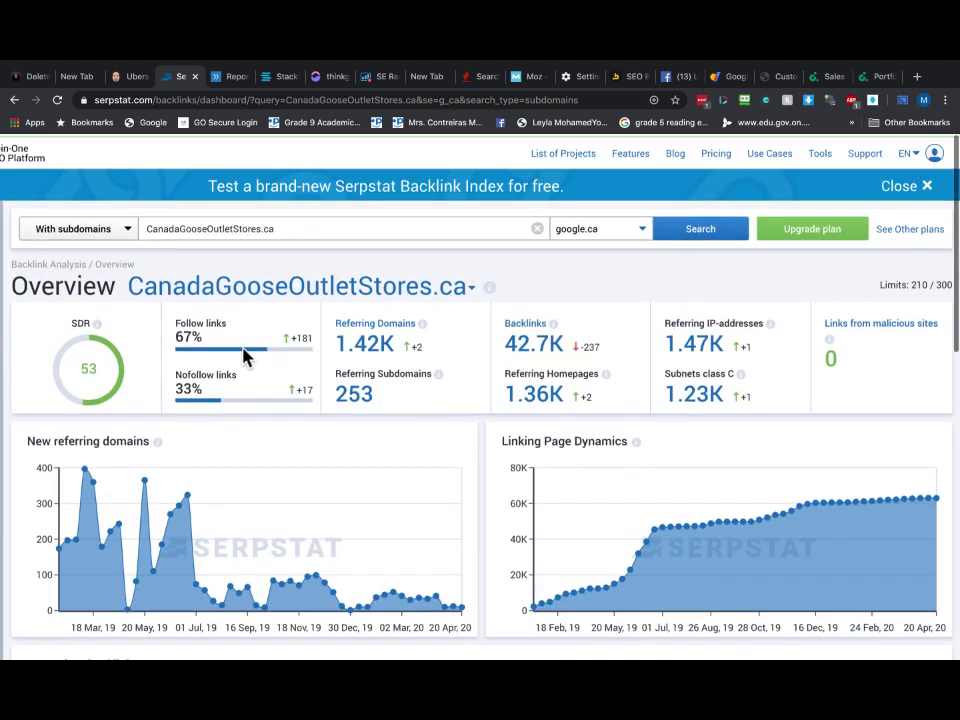
Examine the rest of the CanadaGooseOutletStores.ca backlink overview, including new and lost backlinks, anchors and the map of referring domains.
{"action": "scroll", "coordinate": [243, 357], "scroll_direction": "up", "scroll_amount": 2}
{"action": "scroll", "coordinate": [435, 274], "scroll_direction": "down", "scroll_amount": 5}
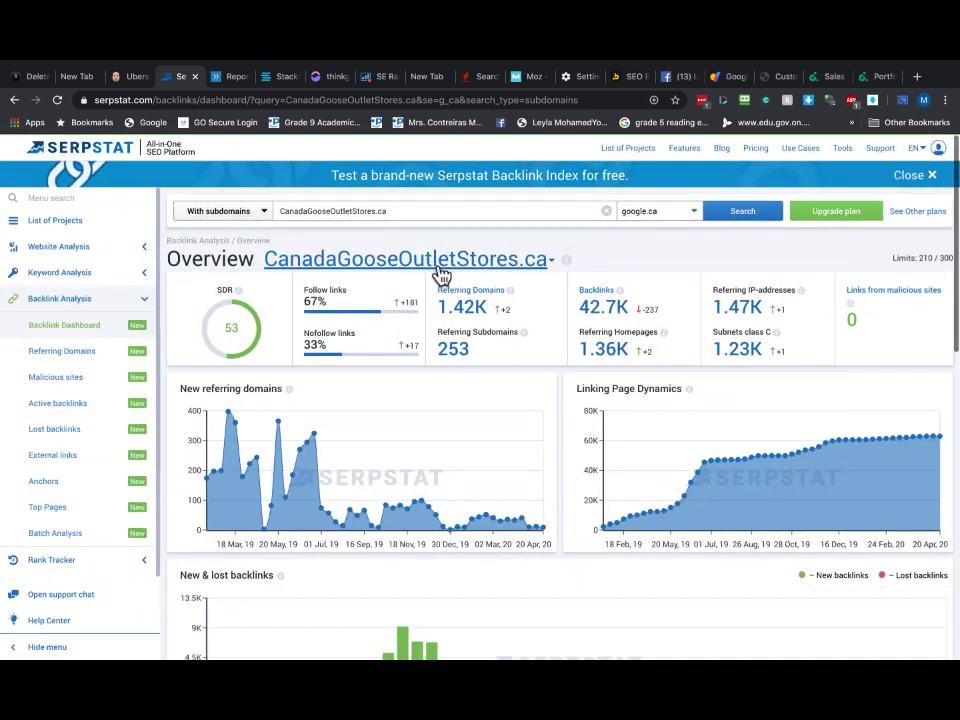
{"action": "scroll", "coordinate": [485, 300], "scroll_direction": "up", "scroll_amount": 5}
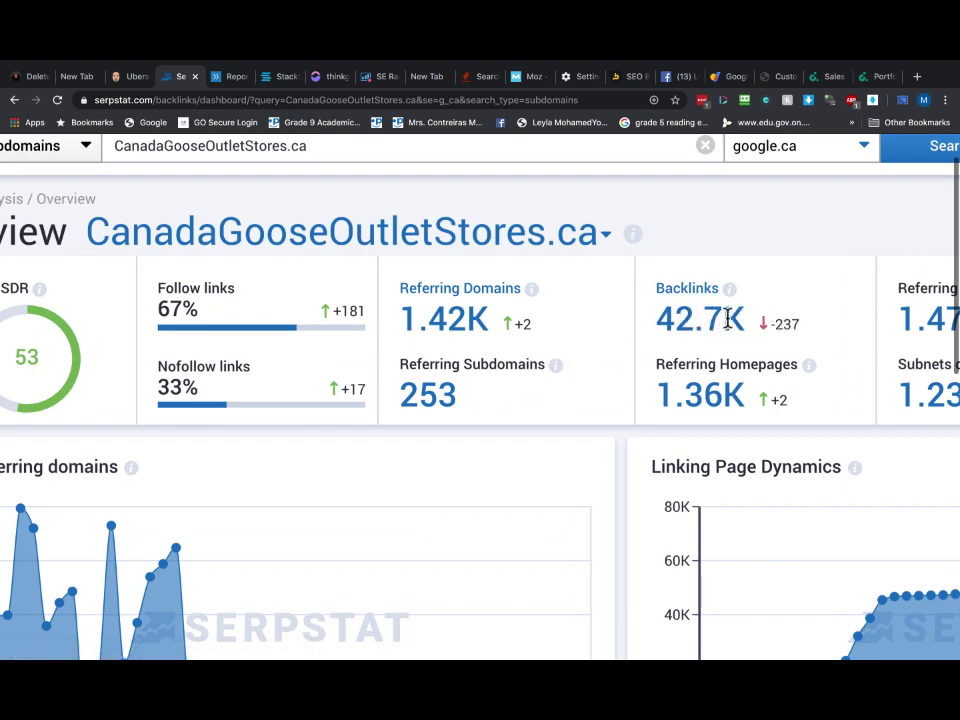
{"action": "scroll", "coordinate": [728, 318], "scroll_direction": "down", "scroll_amount": 5}
{"action": "scroll", "coordinate": [728, 318], "scroll_direction": "down", "scroll_amount": 1}
{"action": "scroll", "coordinate": [489, 456], "scroll_direction": "down", "scroll_amount": 5}
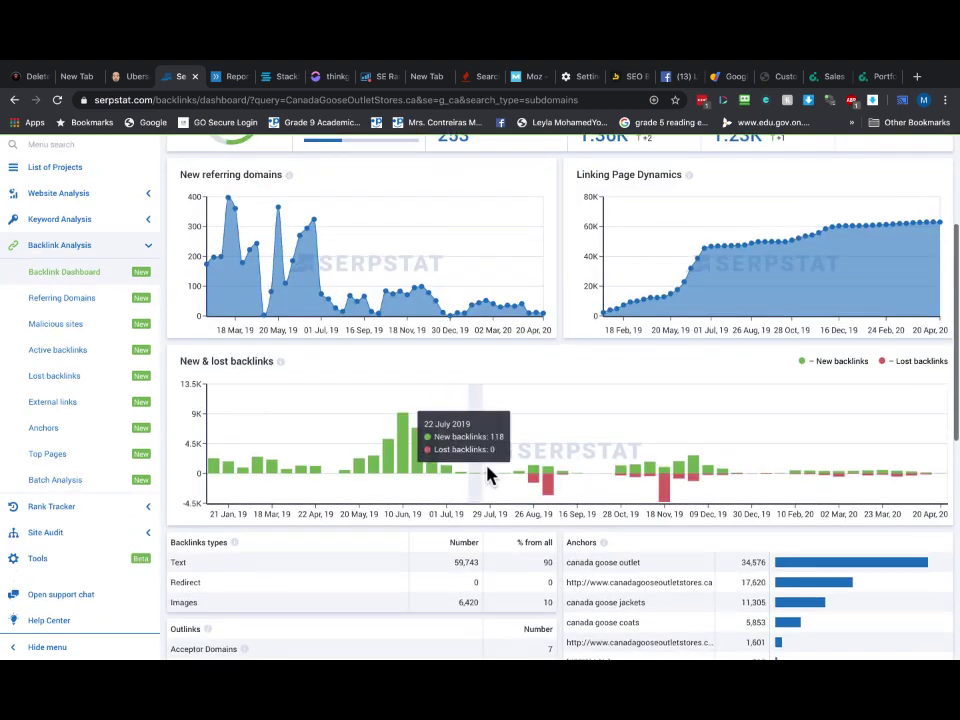
{"action": "scroll", "coordinate": [490, 476], "scroll_direction": "down", "scroll_amount": 3}
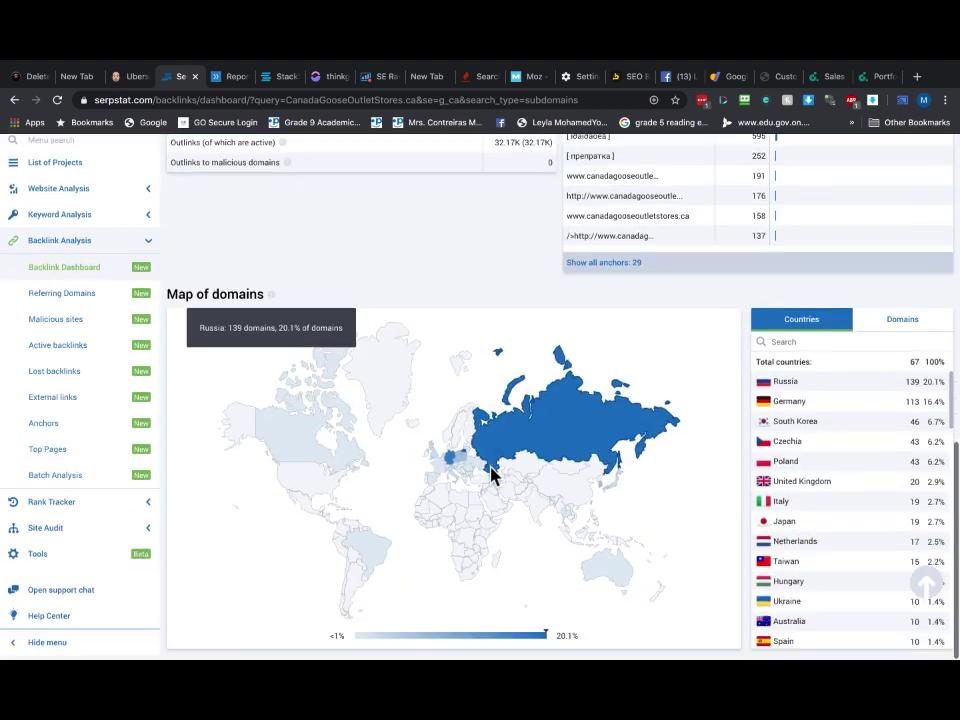
{"action": "scroll", "coordinate": [561, 408], "scroll_direction": "up", "scroll_amount": 2}
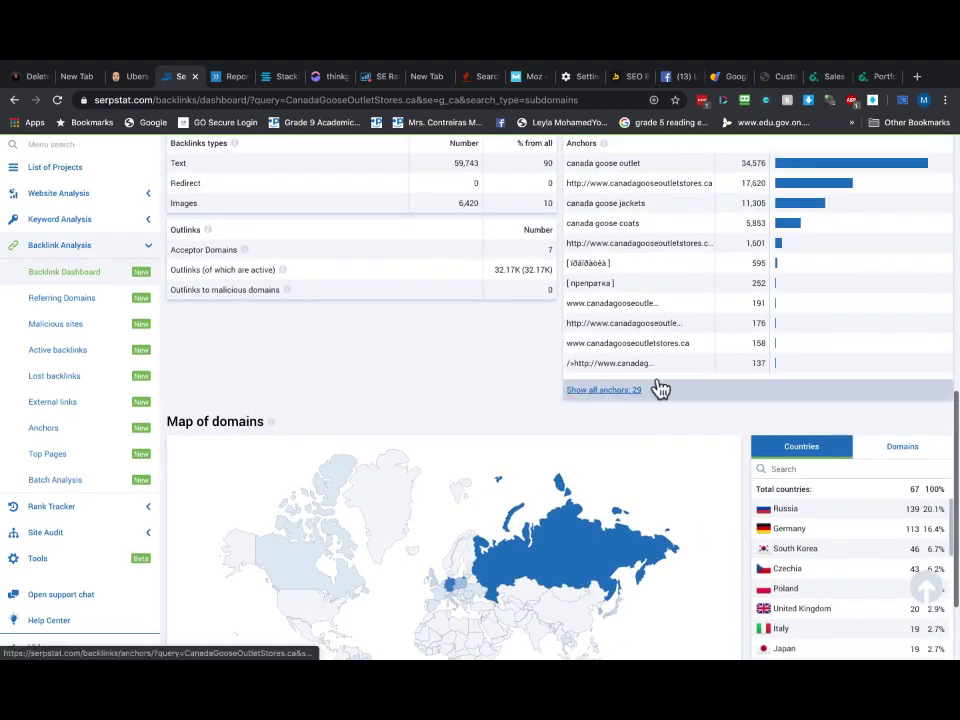
{"action": "scroll", "coordinate": [660, 384], "scroll_direction": "up", "scroll_amount": 3}
{"action": "scroll", "coordinate": [390, 463], "scroll_direction": "up", "scroll_amount": 3}
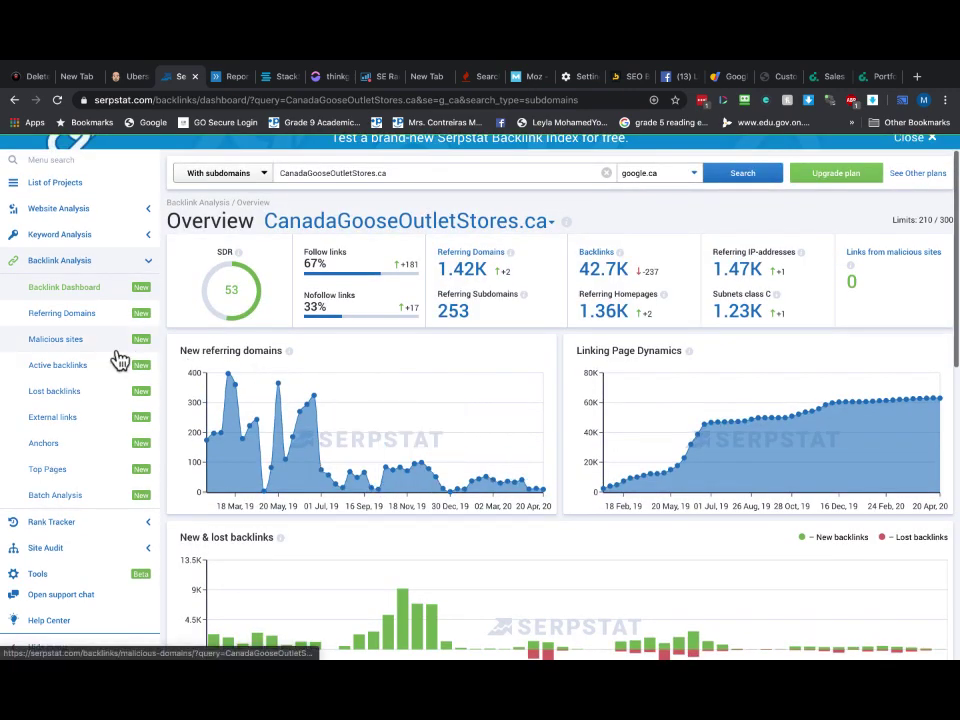
{"action": "scroll", "coordinate": [120, 359], "scroll_direction": "up", "scroll_amount": 3}
{"action": "scroll", "coordinate": [120, 359], "scroll_direction": "left", "scroll_amount": 2}
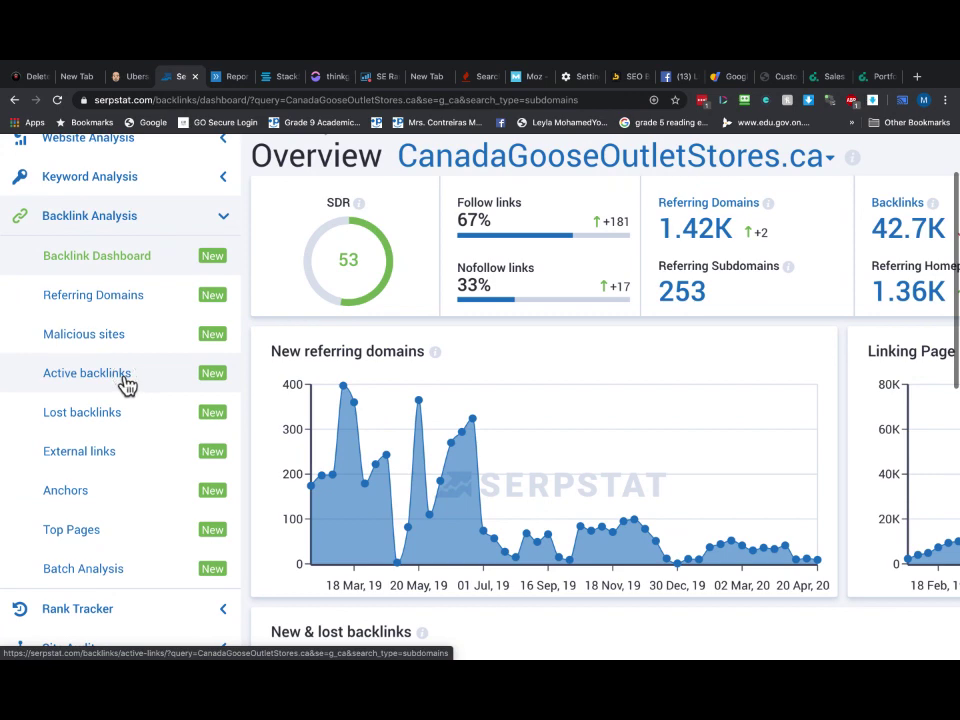
Open the active backlinks report for CanadaGooseOutletStores.ca and read through its link sources, anchors and follow attributes.
{"action": "left_click", "coordinate": [127, 385]}
{"action": "scroll", "coordinate": [386, 384], "scroll_direction": "down", "scroll_amount": 5}
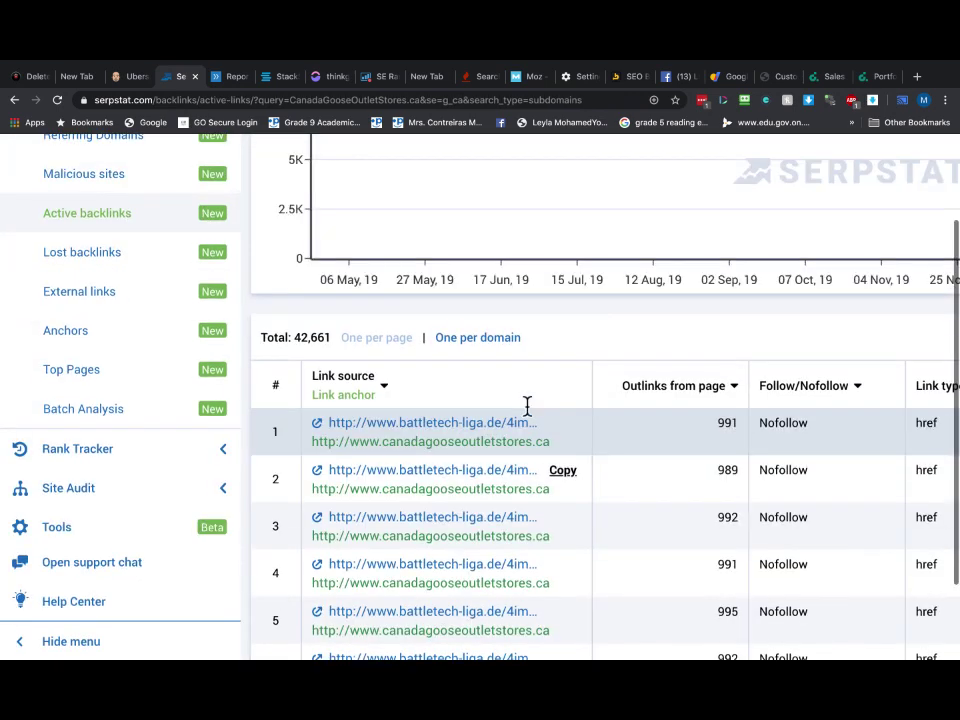
{"action": "scroll", "coordinate": [510, 375], "scroll_direction": "down", "scroll_amount": 1}
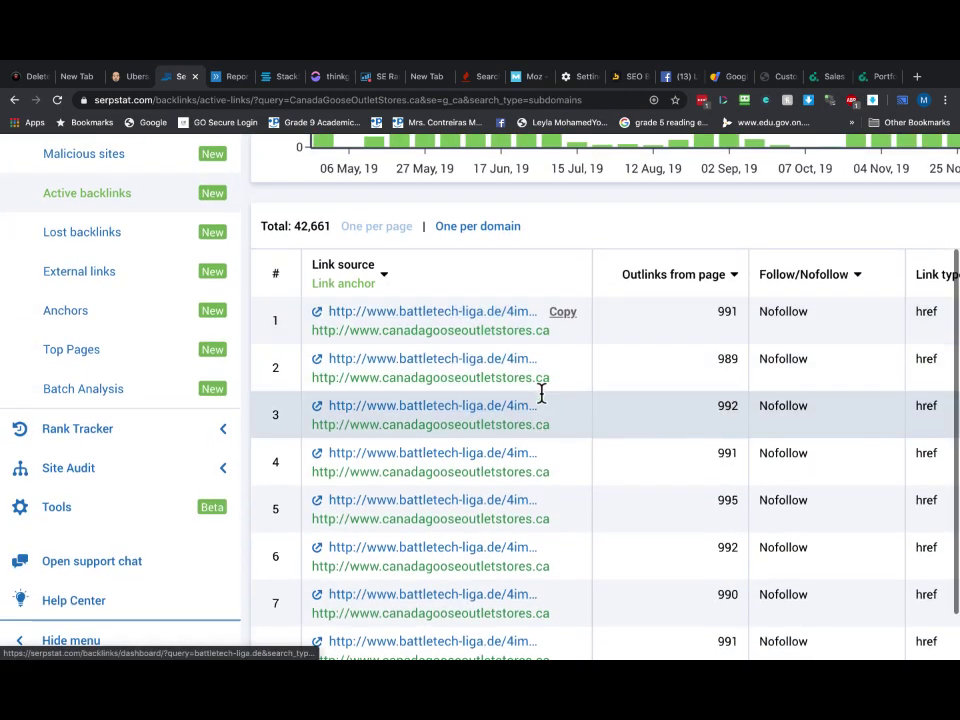
{"action": "scroll", "coordinate": [542, 395], "scroll_direction": "down", "scroll_amount": 1}
{"action": "scroll", "coordinate": [542, 400], "scroll_direction": "down", "scroll_amount": 3}
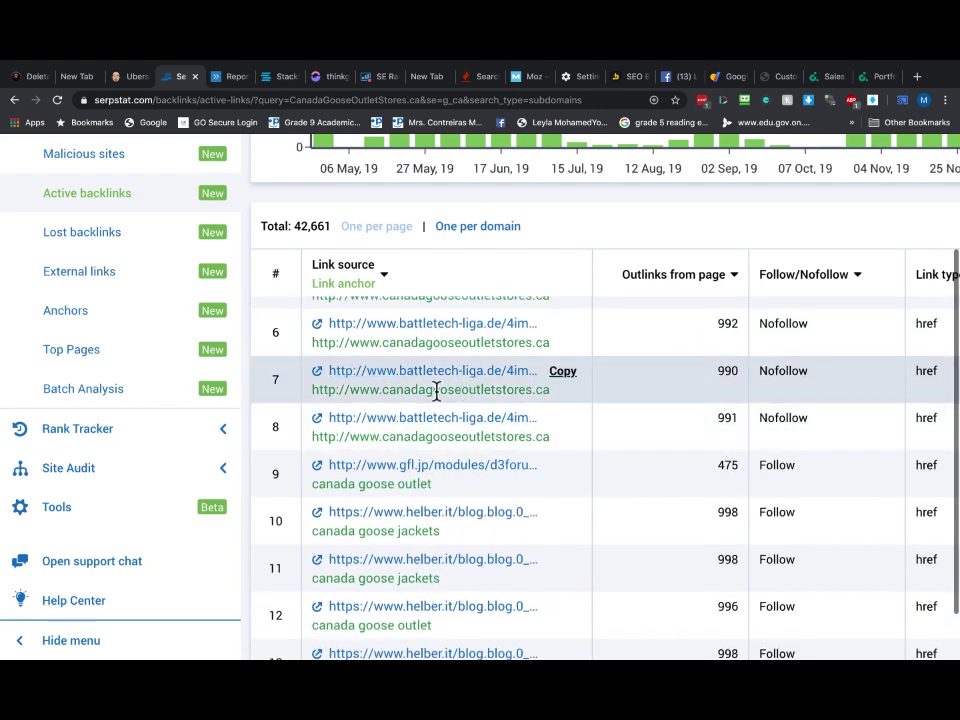
{"action": "scroll", "coordinate": [463, 438], "scroll_direction": "down", "scroll_amount": 1}
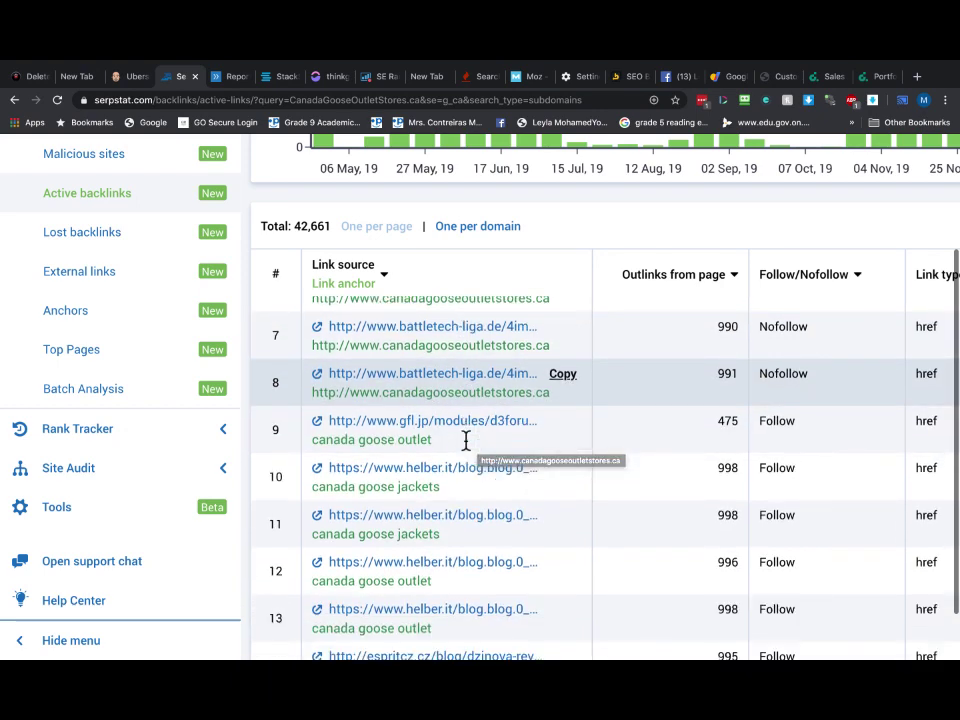
{"action": "scroll", "coordinate": [463, 440], "scroll_direction": "down", "scroll_amount": 1}
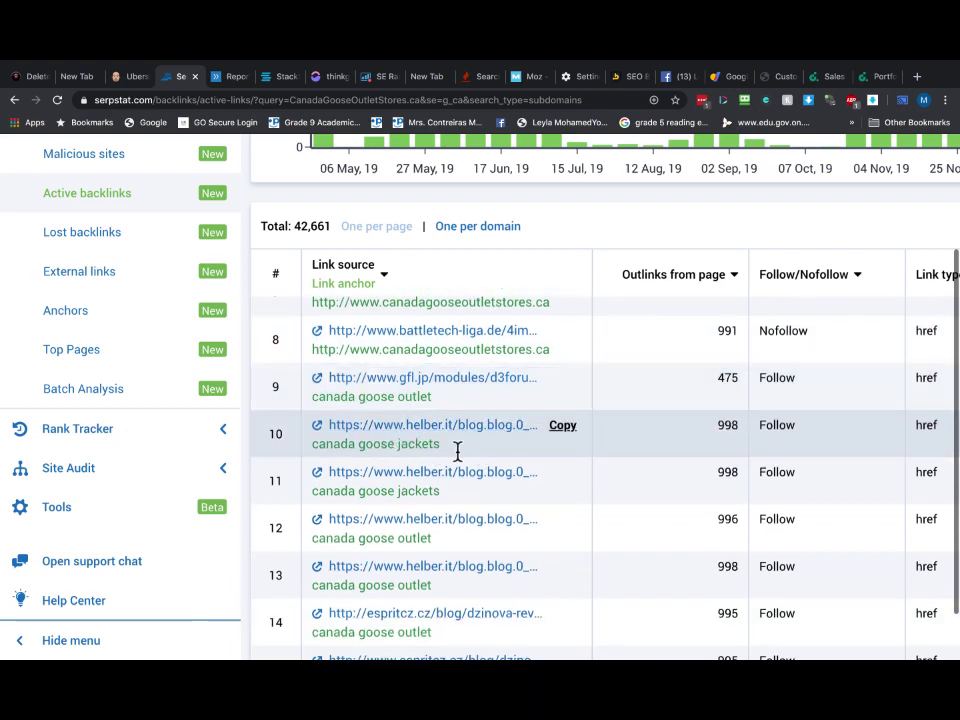
{"action": "scroll", "coordinate": [466, 485], "scroll_direction": "down", "scroll_amount": 4}
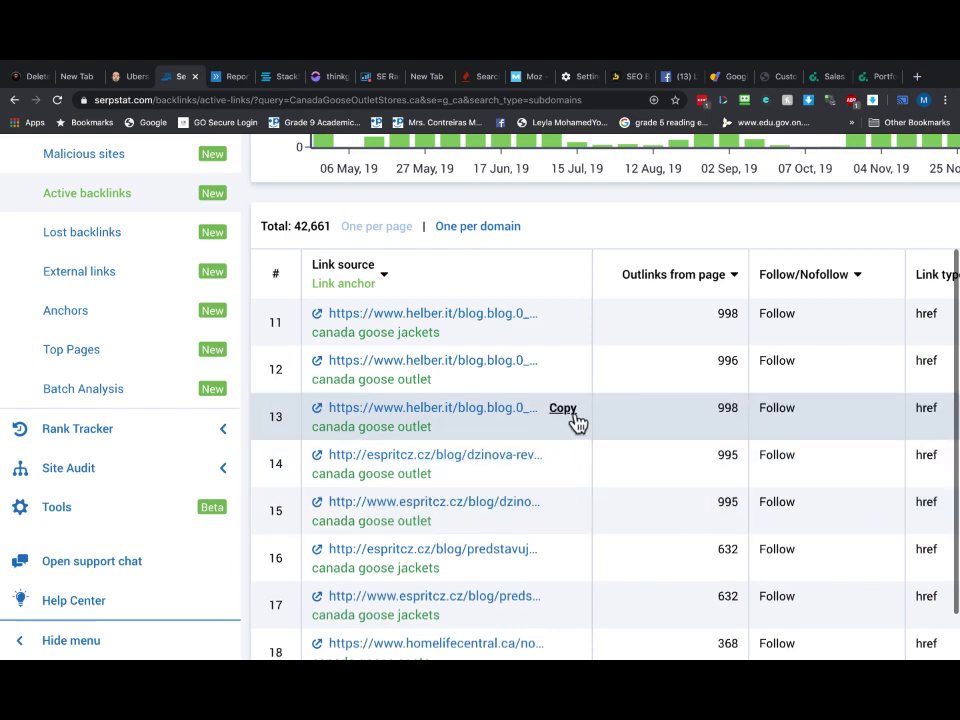
{"action": "scroll", "coordinate": [578, 423], "scroll_direction": "down", "scroll_amount": 1}
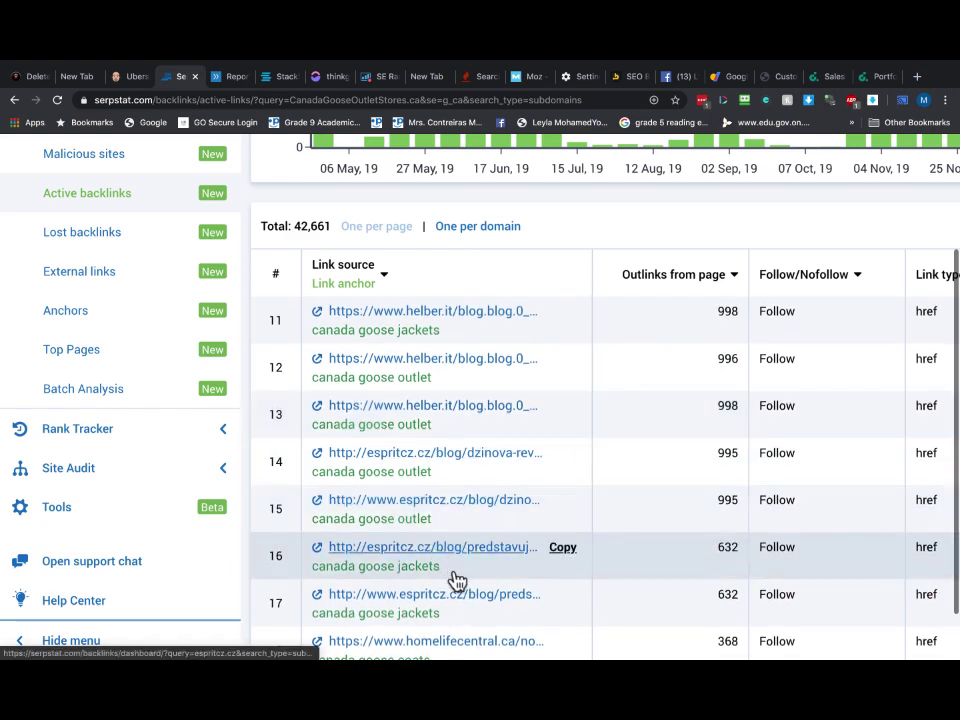
{"action": "scroll", "coordinate": [465, 583], "scroll_direction": "down", "scroll_amount": 3}
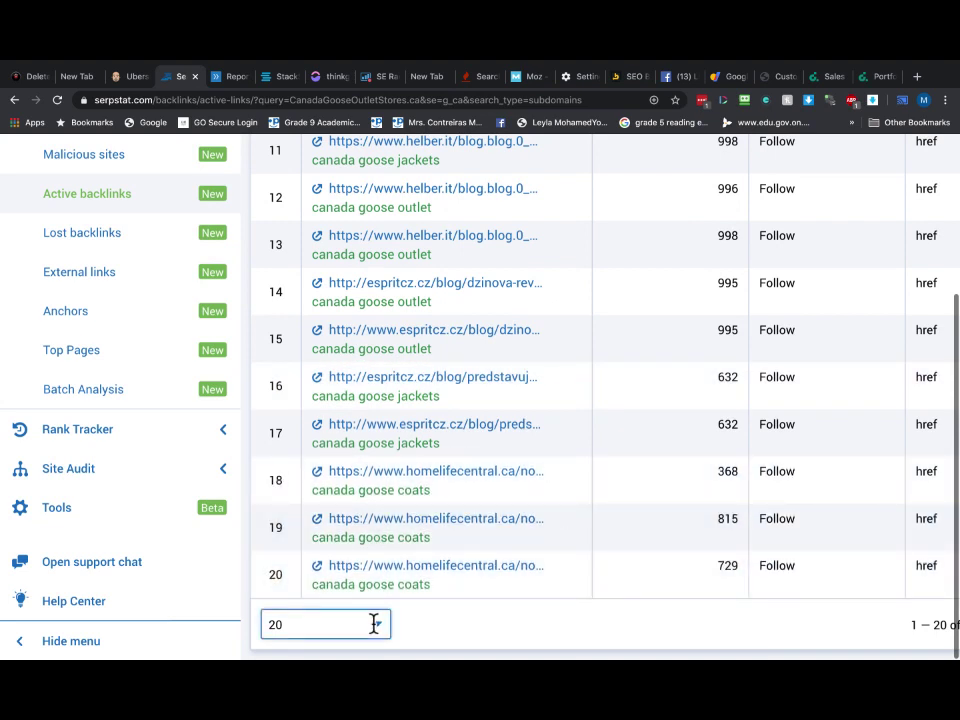
Show 500 active backlinks per page and look through the first rows of the longer list.
{"action": "left_click", "coordinate": [376, 626]}
{"action": "left_click", "coordinate": [306, 586]}
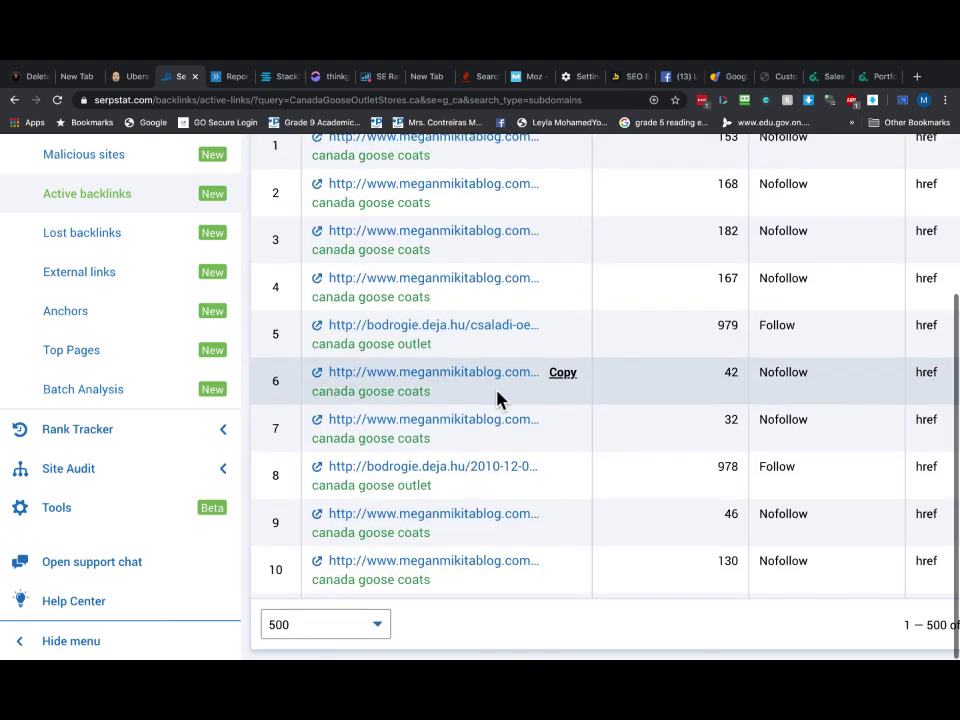
{"action": "scroll", "coordinate": [600, 400], "scroll_direction": "down", "scroll_amount": 1}
{"action": "scroll", "coordinate": [674, 450], "scroll_direction": "up", "scroll_amount": 1}
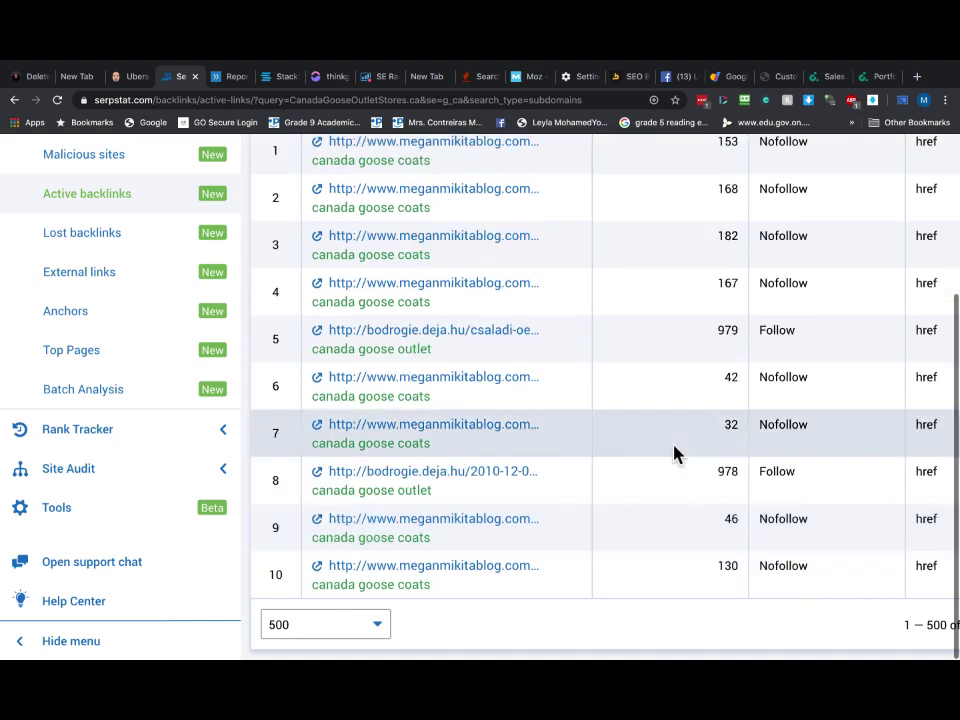
{"action": "scroll", "coordinate": [674, 453], "scroll_direction": "down", "scroll_amount": 2}
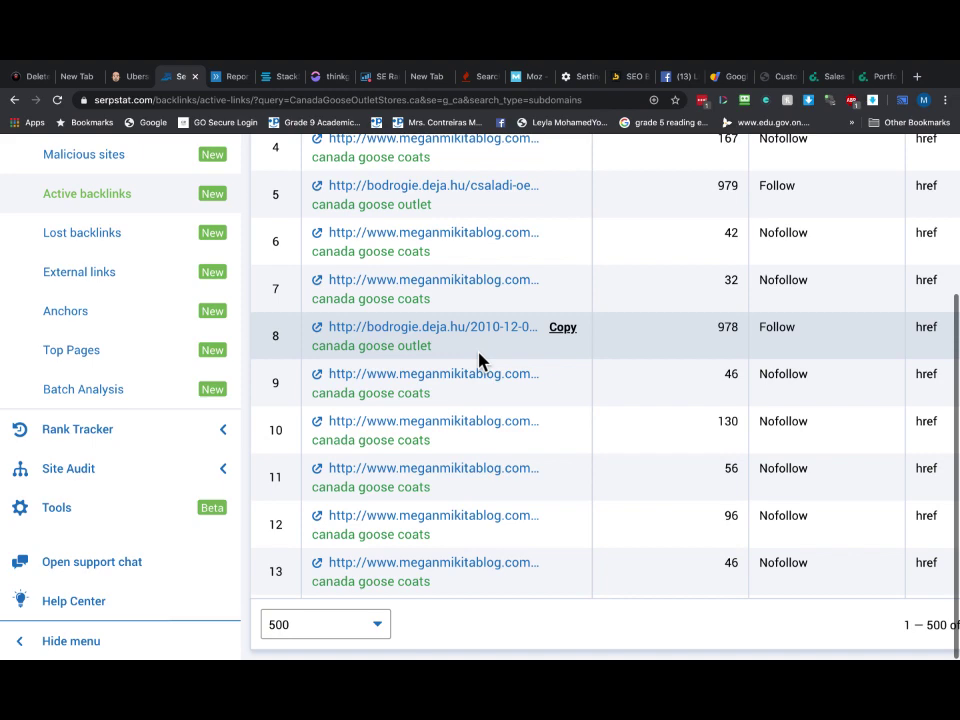
Switch to ExpiredDomains.net and look over the deleted .ca domains around CanadaGooseOutletStores.ca, including their backlink and domain figures.
{"action": "left_click", "coordinate": [24, 76]}
{"action": "scroll", "coordinate": [360, 435], "scroll_direction": "down", "scroll_amount": 5}
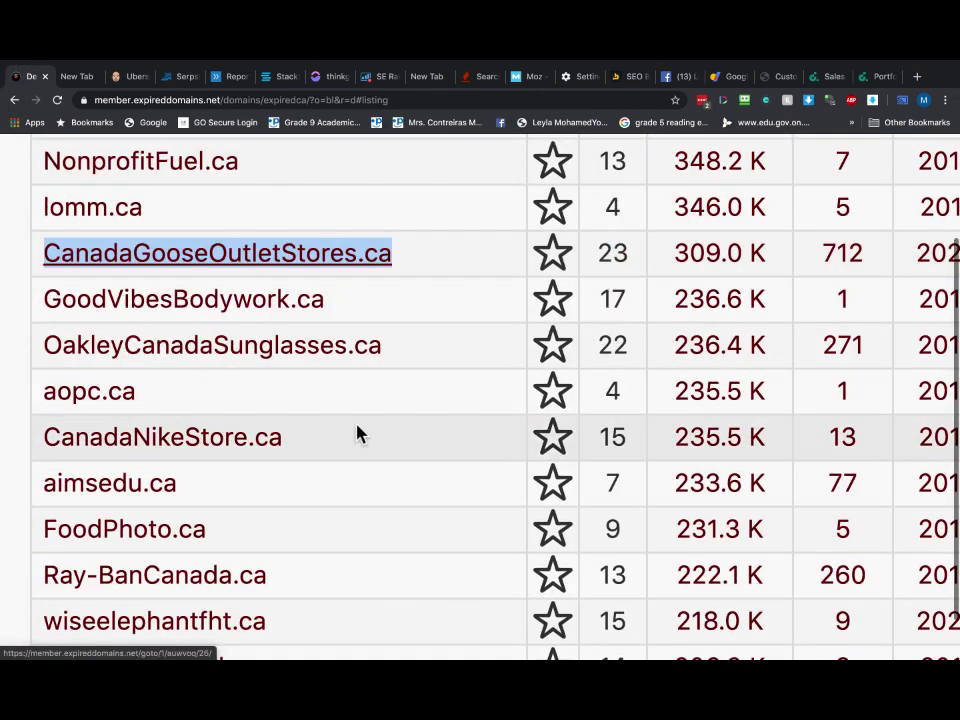
{"action": "scroll", "coordinate": [360, 435], "scroll_direction": "up", "scroll_amount": 1}
{"action": "key", "text": "super+minus"}
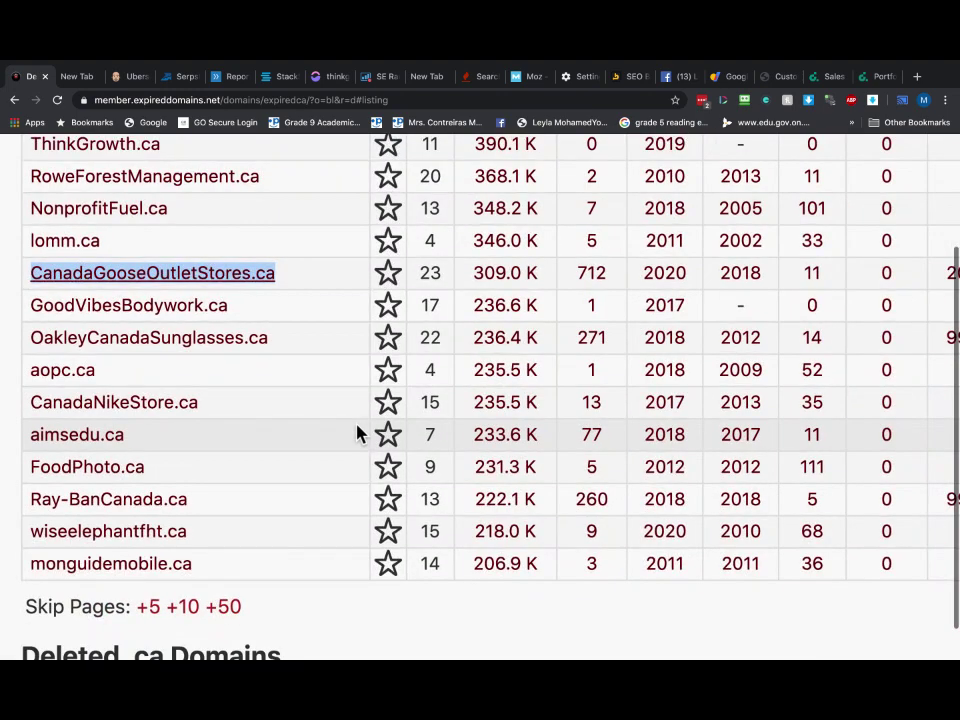
{"action": "scroll", "coordinate": [360, 435], "scroll_direction": "down", "scroll_amount": 3}
{"action": "scroll", "coordinate": [360, 435], "scroll_direction": "up", "scroll_amount": 3}
{"action": "scroll", "coordinate": [358, 433], "scroll_direction": "up", "scroll_amount": 3}
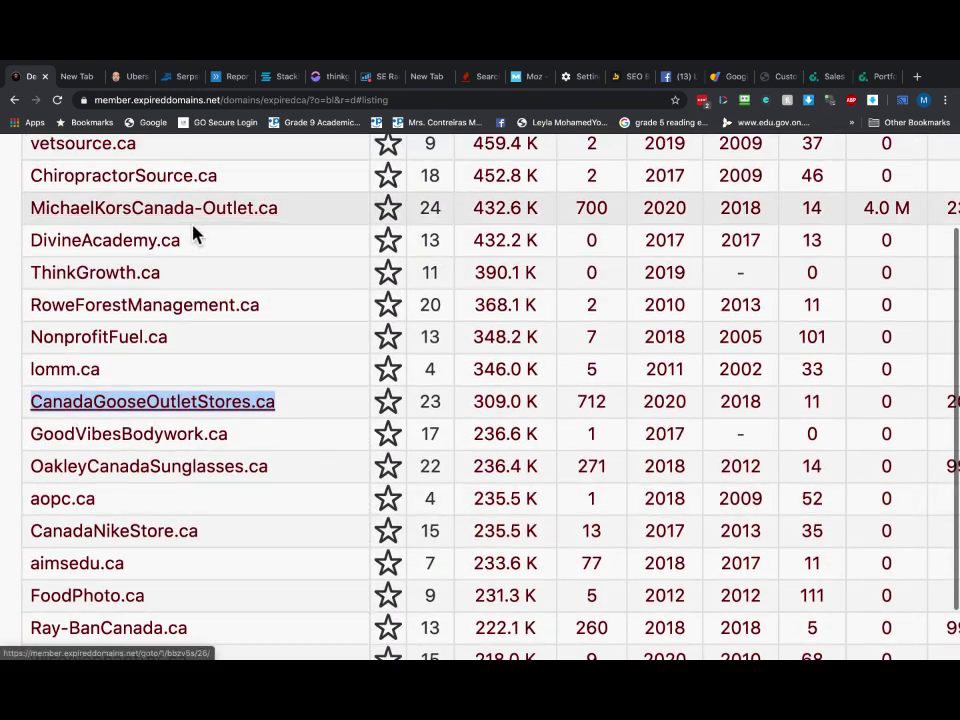
{"action": "scroll", "coordinate": [195, 231], "scroll_direction": "up", "scroll_amount": 10}
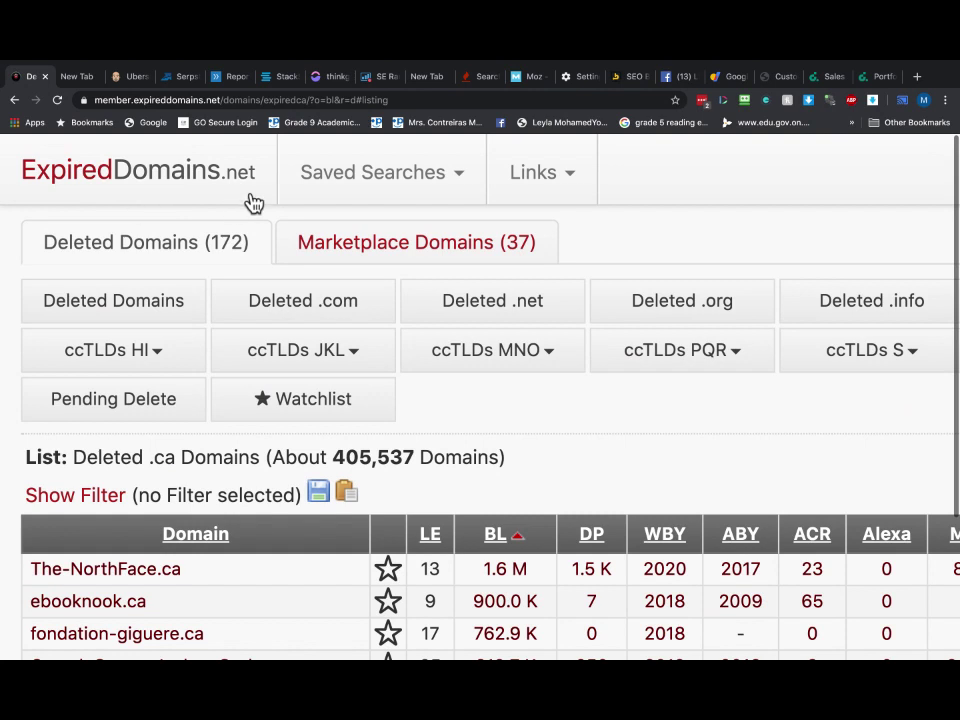
Open the choices of deleted domains for country extensions starting with M, N and O.
{"action": "left_click", "coordinate": [502, 349]}
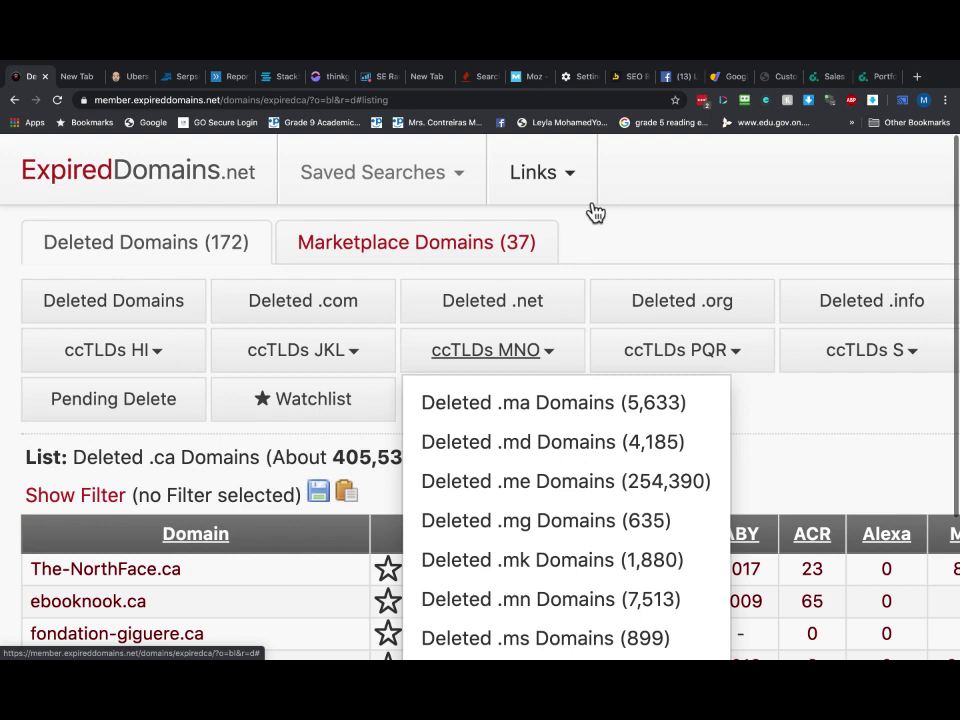
{"action": "key", "text": "ctrl+minus"}
{"action": "key", "text": "ctrl+minus"}
{"action": "key", "text": "ctrl+minus"}
{"action": "key", "text": "ctrl+minus"}
{"action": "key", "text": "ctrl+minus"}
{"action": "key", "text": "ctrl+minus"}
{"action": "key", "text": "ctrl+minus"}
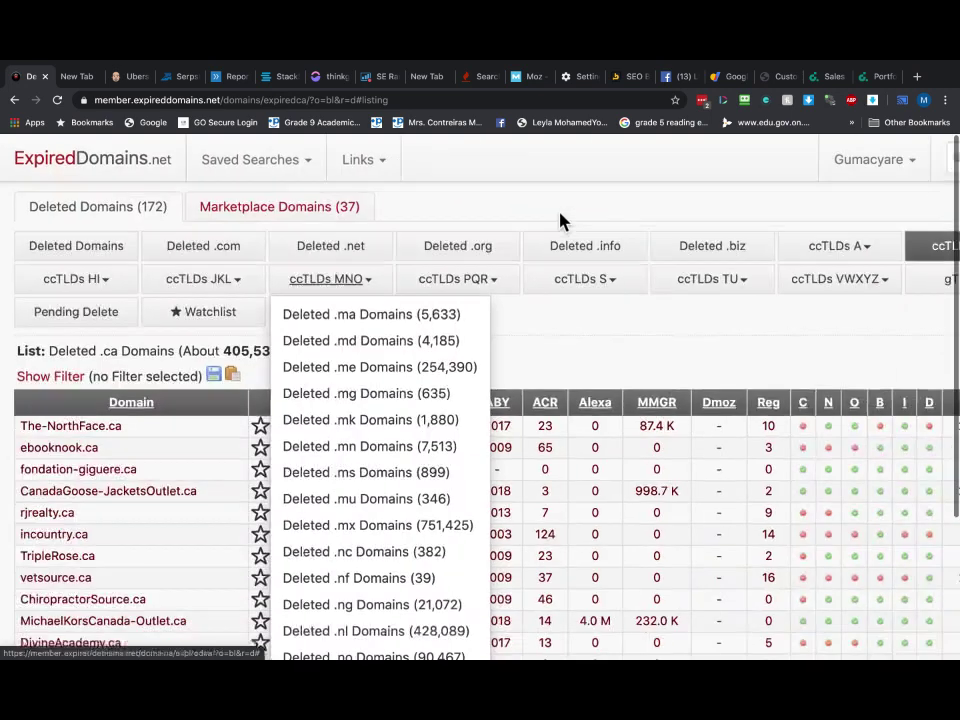
Copy the domain name GoodVibesBodywork.ca from the deleted .ca domains list.
{"action": "scroll", "coordinate": [714, 407], "scroll_direction": "down", "scroll_amount": 3}
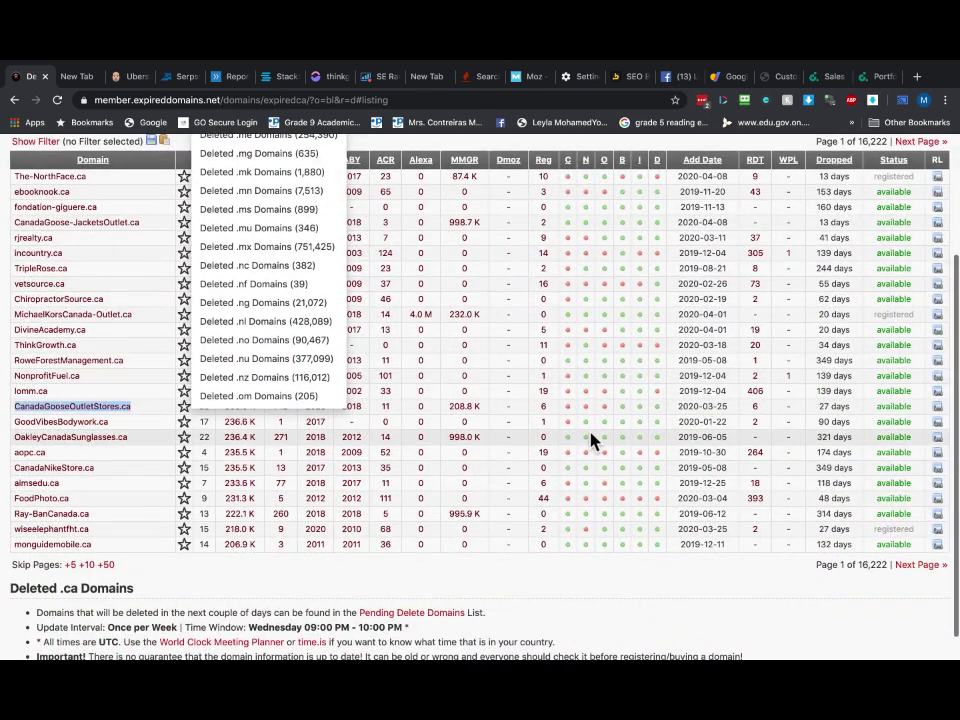
{"action": "scroll", "coordinate": [591, 439], "scroll_direction": "down", "scroll_amount": 1}
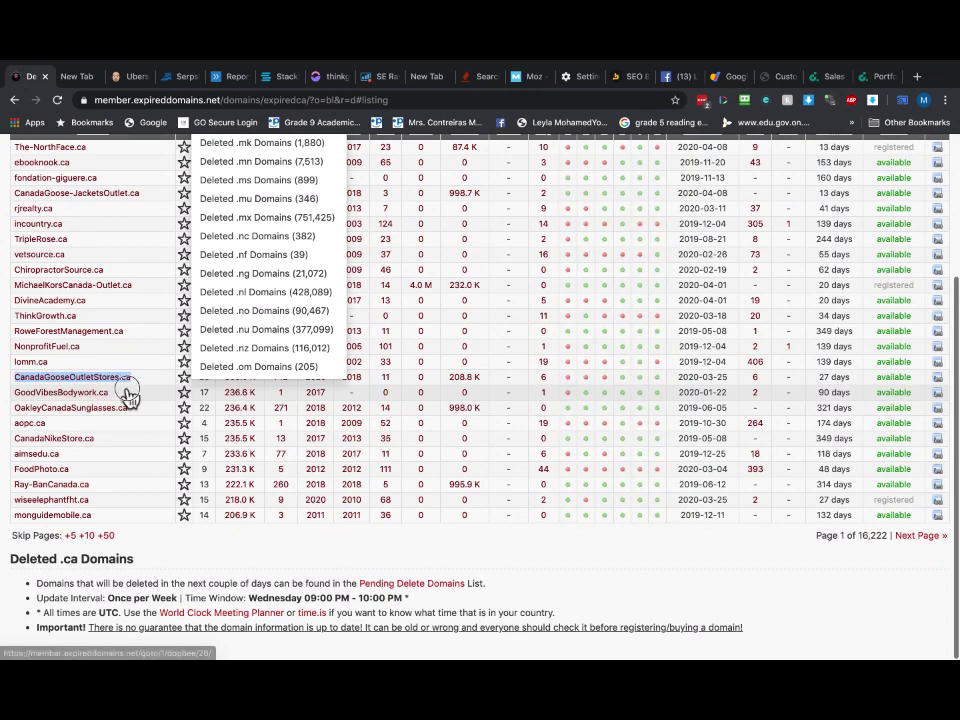
{"action": "left_click", "coordinate": [111, 397]}
{"action": "left_click_drag", "start_coordinate": [111, 397], "coordinate": [14, 392]}
{"action": "right_click", "coordinate": [36, 392]}
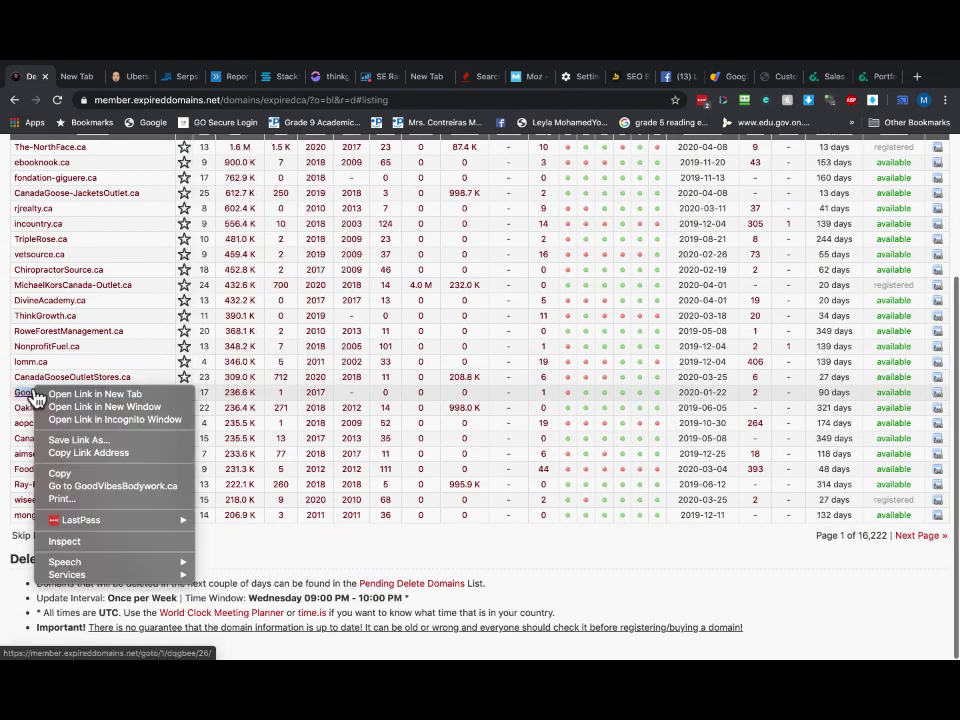
{"action": "left_click", "coordinate": [59, 473]}
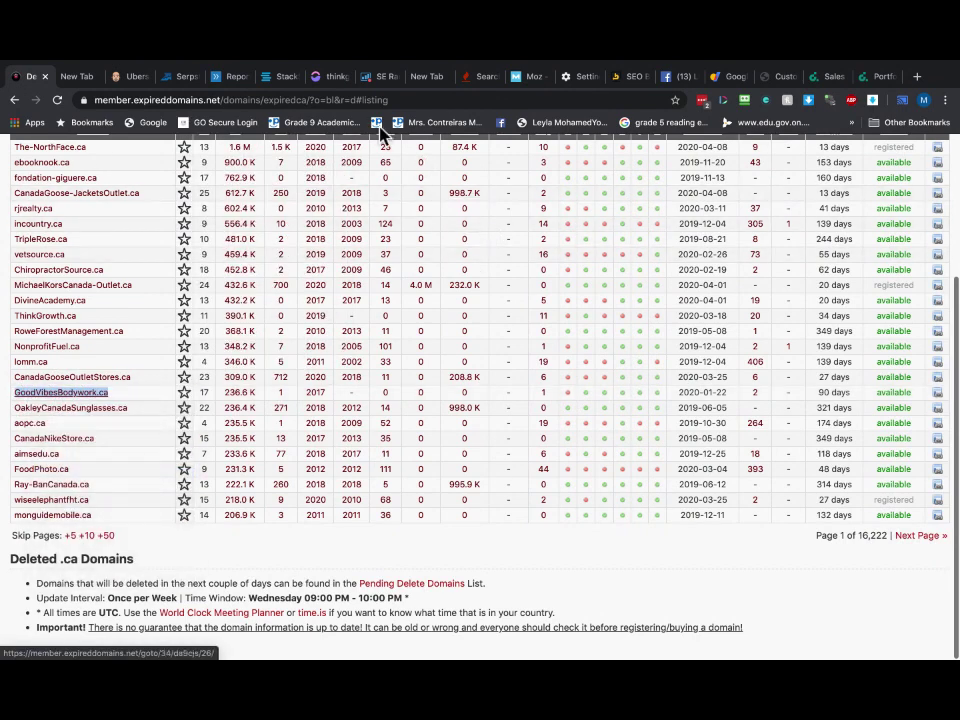
Switch to Serpstat and search the active backlinks for GoodVibesBodywork.ca in place of the previous domain.
{"action": "left_click", "coordinate": [183, 80]}
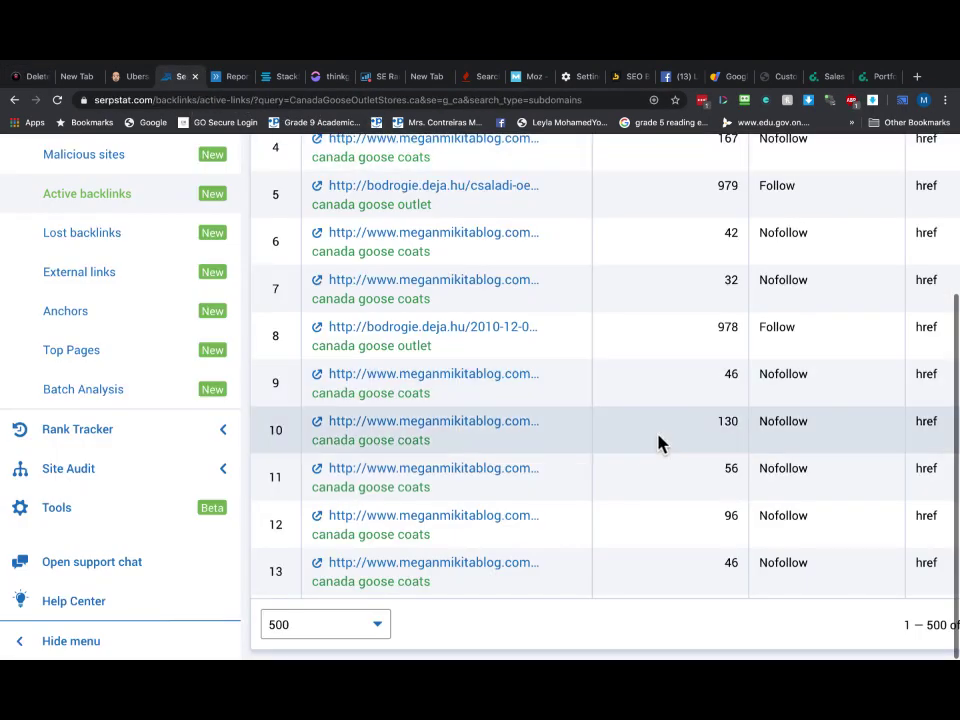
{"action": "scroll", "coordinate": [658, 443], "scroll_direction": "up", "scroll_amount": 10}
{"action": "key", "text": "ctrl+minus"}
{"action": "key", "text": "ctrl+minus"}
{"action": "key", "text": "ctrl+minus"}
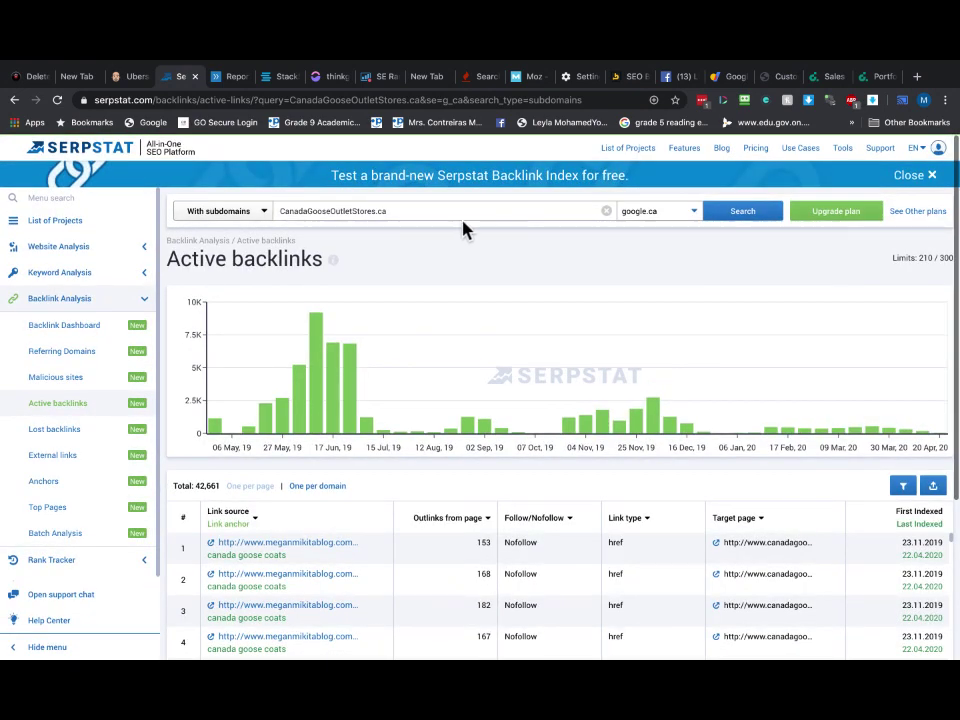
{"action": "triple_click", "coordinate": [443, 211]}
{"action": "key", "text": "BackSpace"}
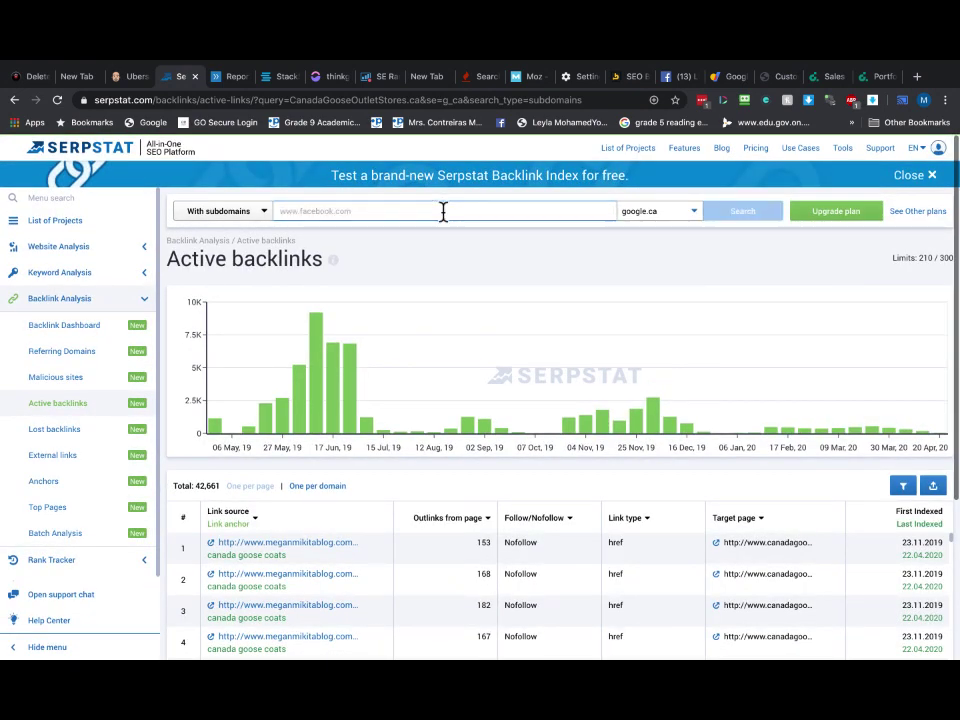
{"action": "key", "text": "ctrl+v"}
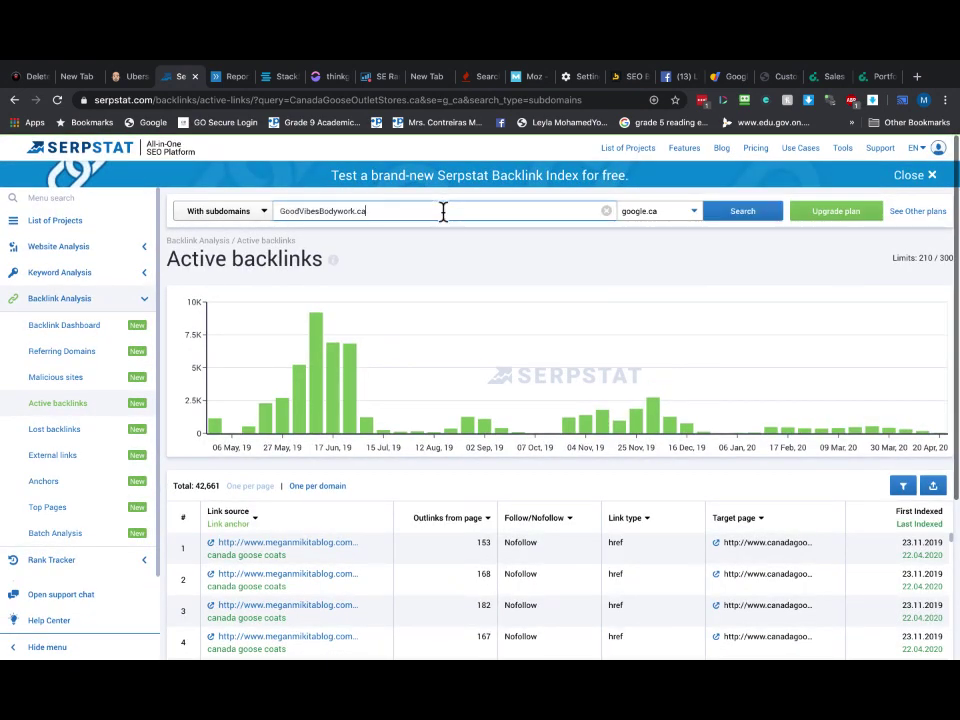
{"action": "left_click", "coordinate": [744, 214]}
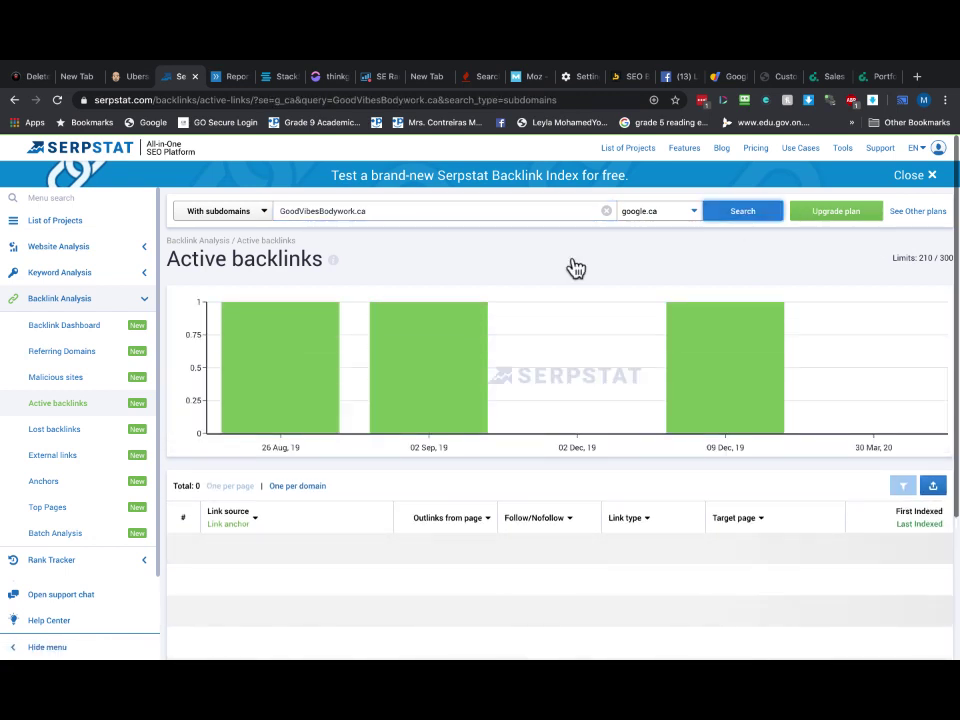
Open the Backlink Dashboard for GoodVibesBodywork.ca and check its referring domains, backlinks and follow links.
{"action": "left_click", "coordinate": [65, 328]}
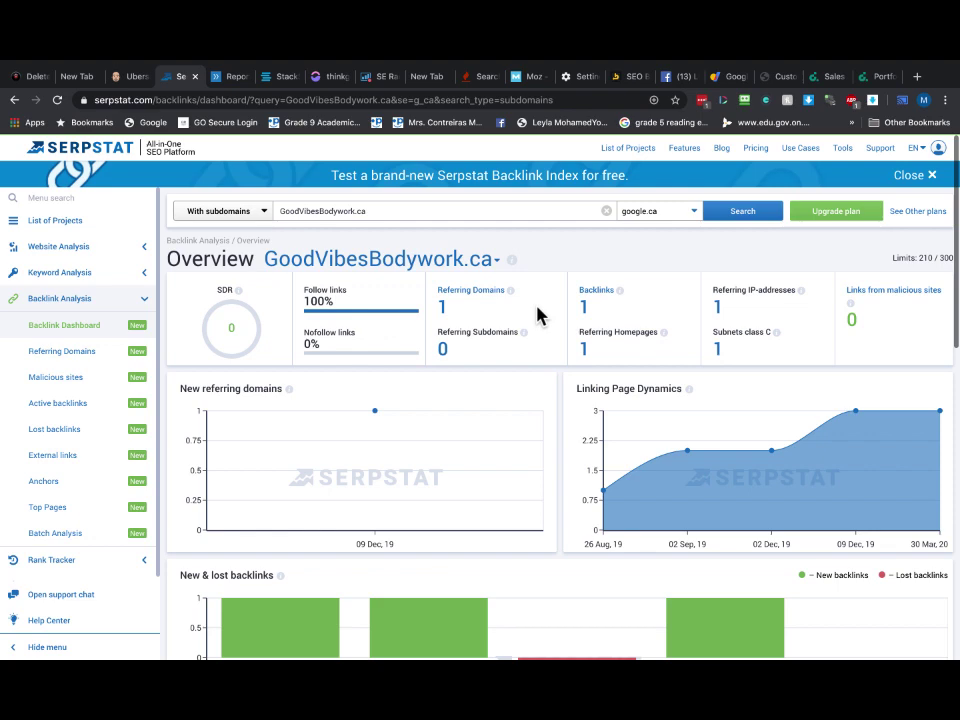
{"action": "scroll", "coordinate": [532, 311], "scroll_direction": "up", "scroll_amount": 5}
{"action": "scroll", "coordinate": [562, 280], "scroll_direction": "down", "scroll_amount": 3}
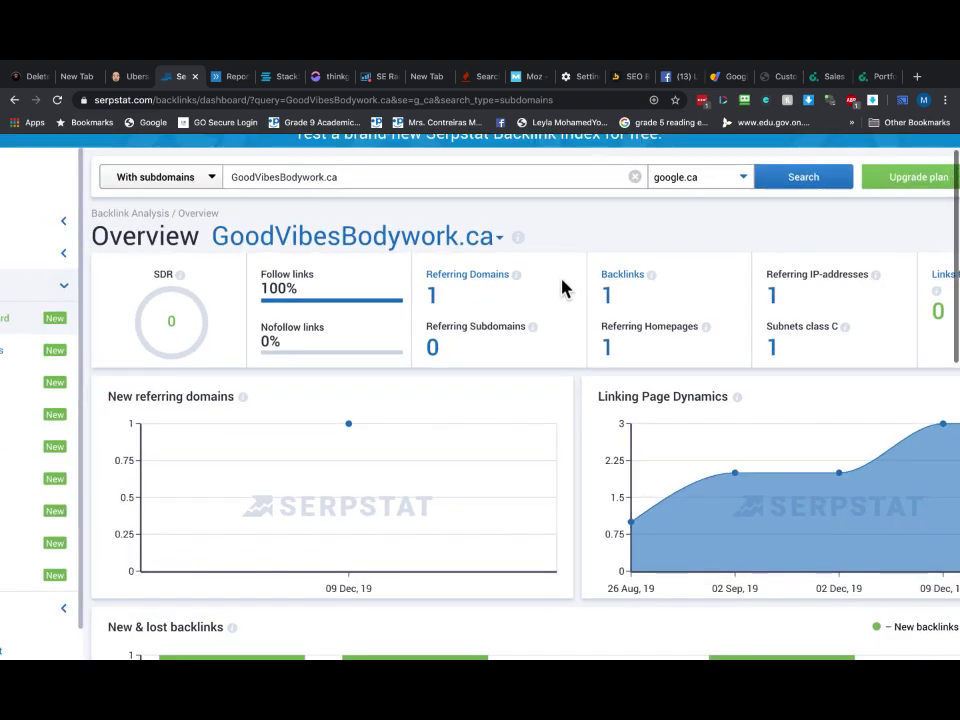
{"action": "scroll", "coordinate": [562, 288], "scroll_direction": "down", "scroll_amount": 2}
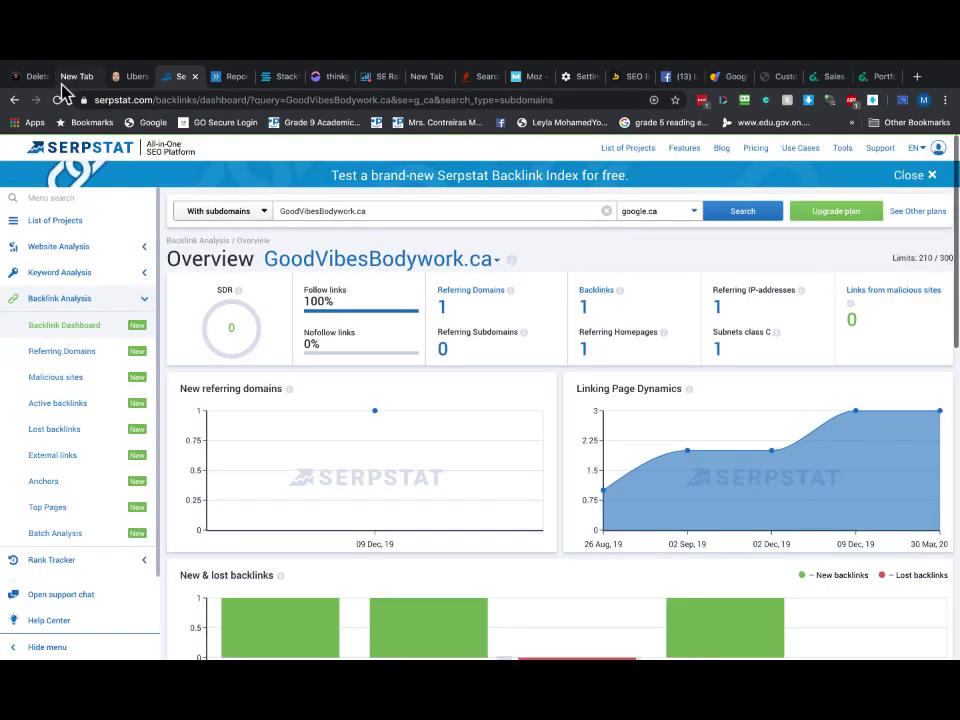
Return to the deleted .ca domains list on ExpiredDomains.net, and switch to Ecamm Live.
{"action": "left_click", "coordinate": [35, 77]}
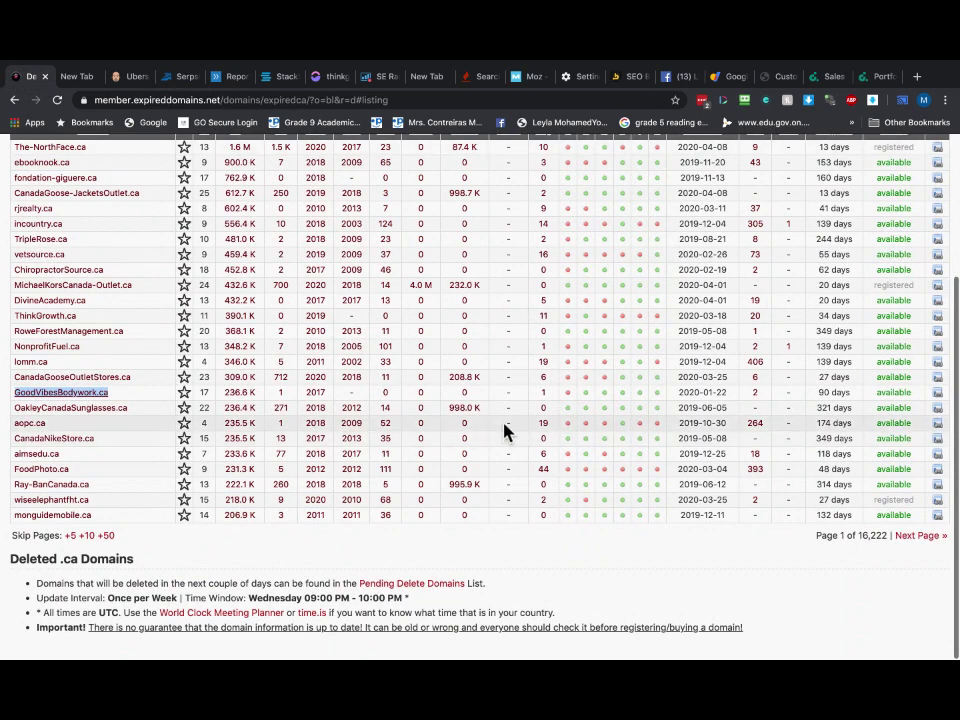
{"action": "mouse_move", "coordinate": [776, 667]}
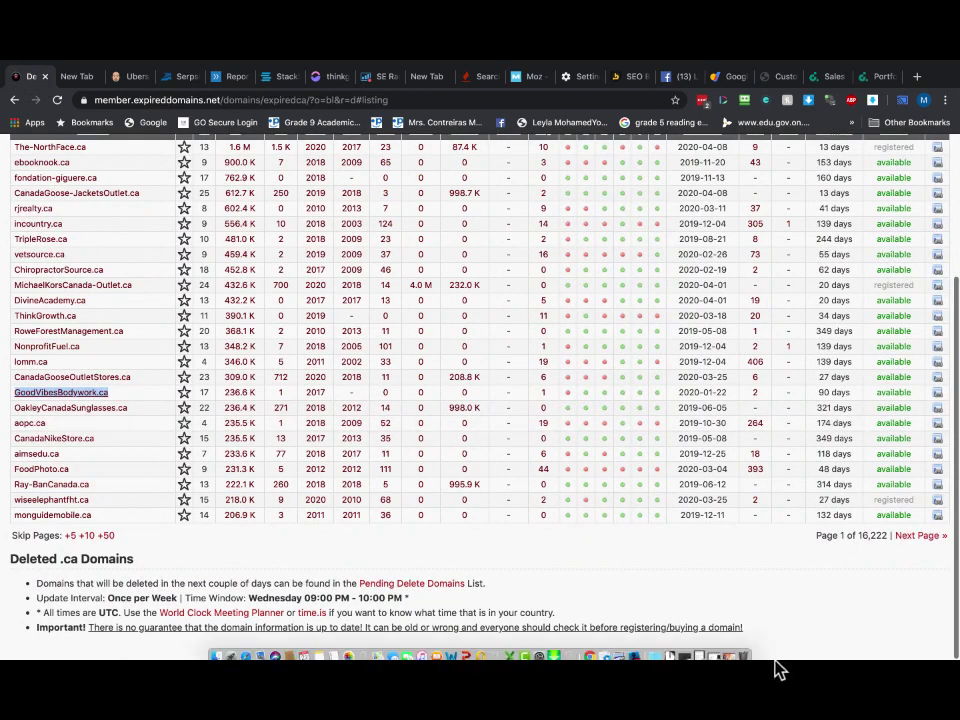
{"action": "left_click", "coordinate": [636, 649]}
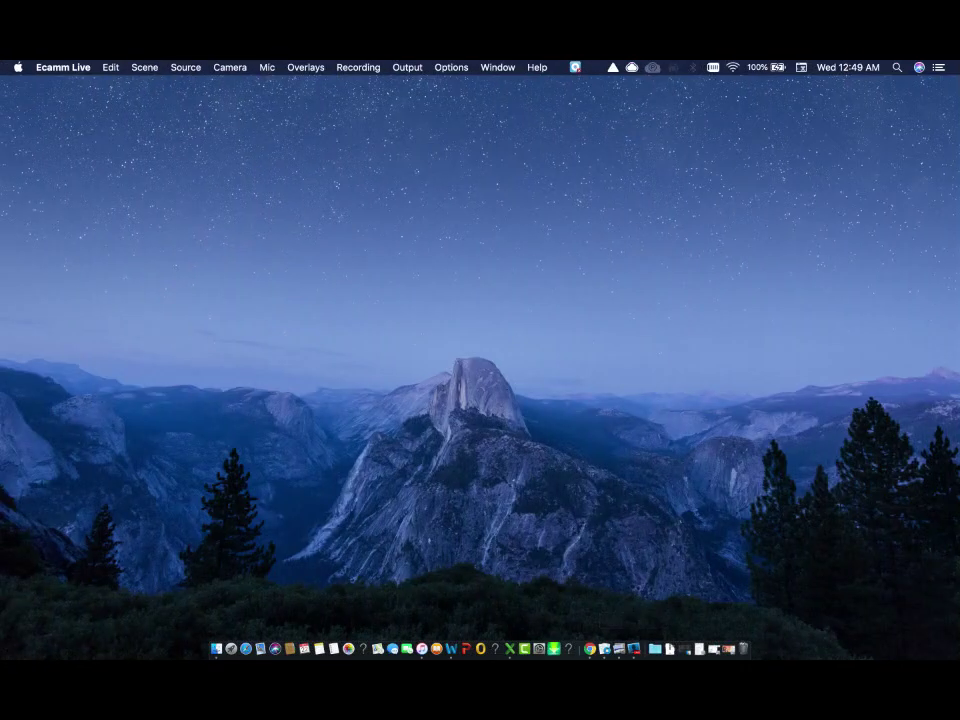